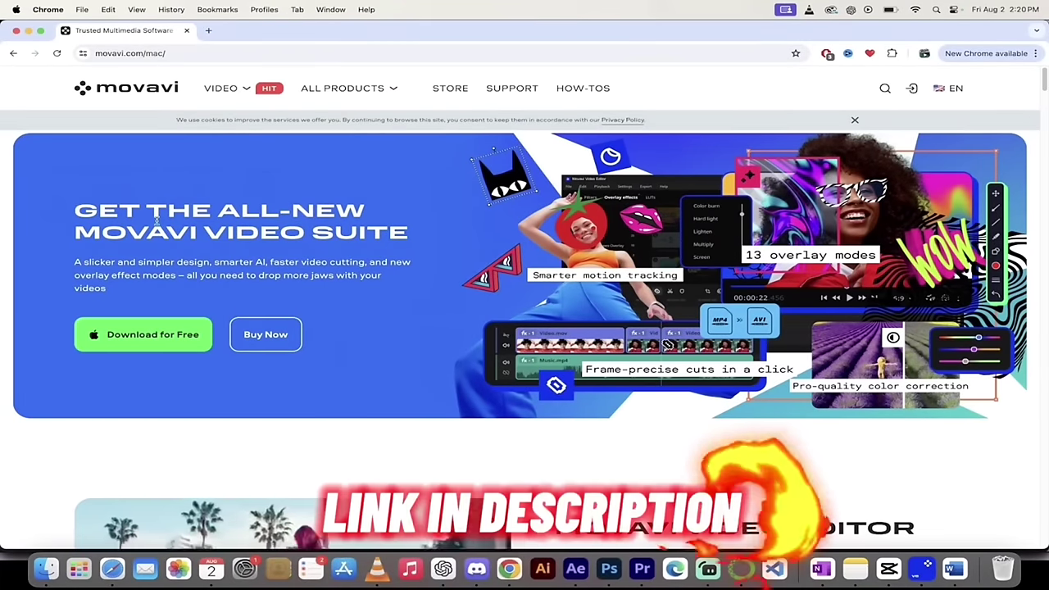
# Step: Look over the Movavi Mac homepage and its full list of individual, mobile and online products
pyautogui.scroll(-2, 191, 222)
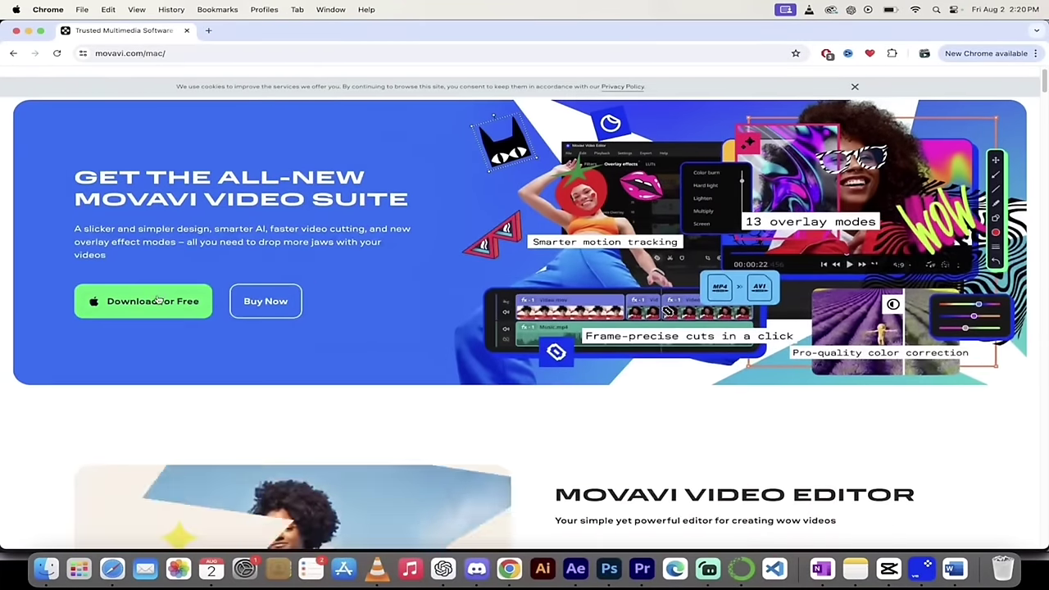
pyautogui.scroll(-1, 394, 344)
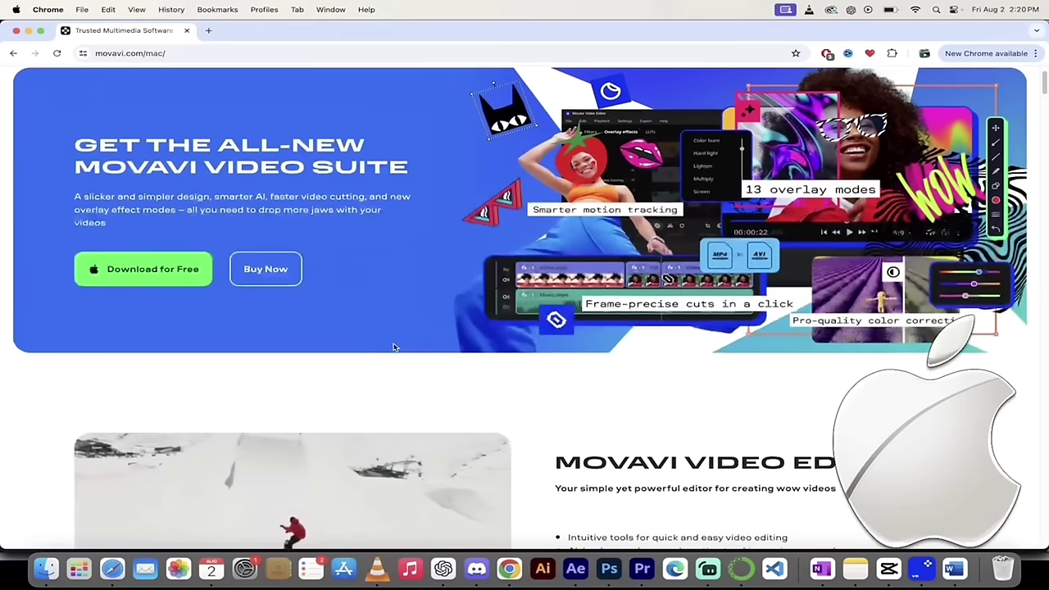
pyautogui.scroll(-3, 593, 321)
pyautogui.scroll(-3, 606, 345)
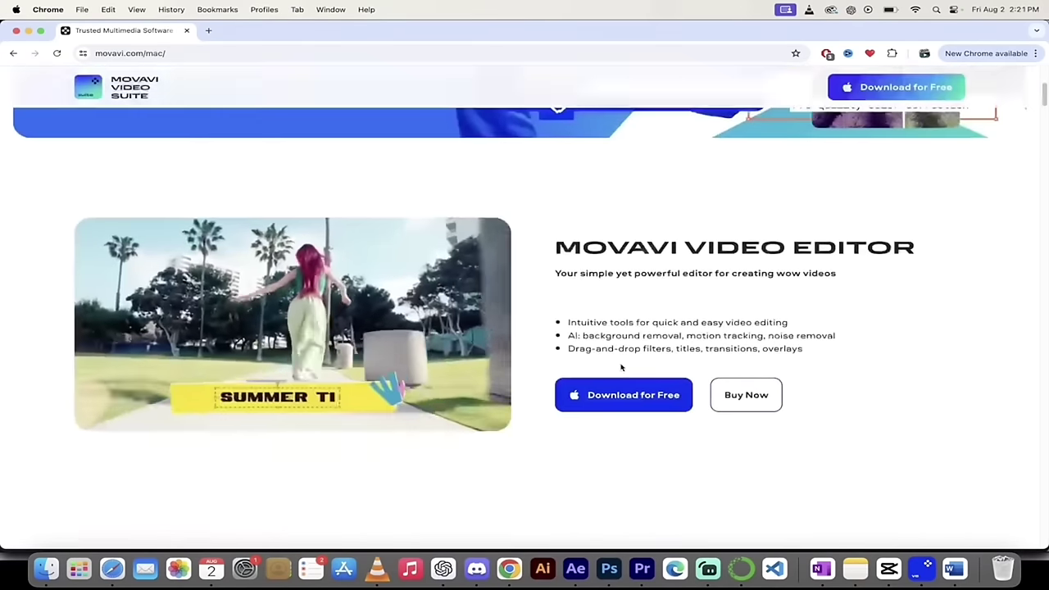
pyautogui.scroll(3, 574, 311)
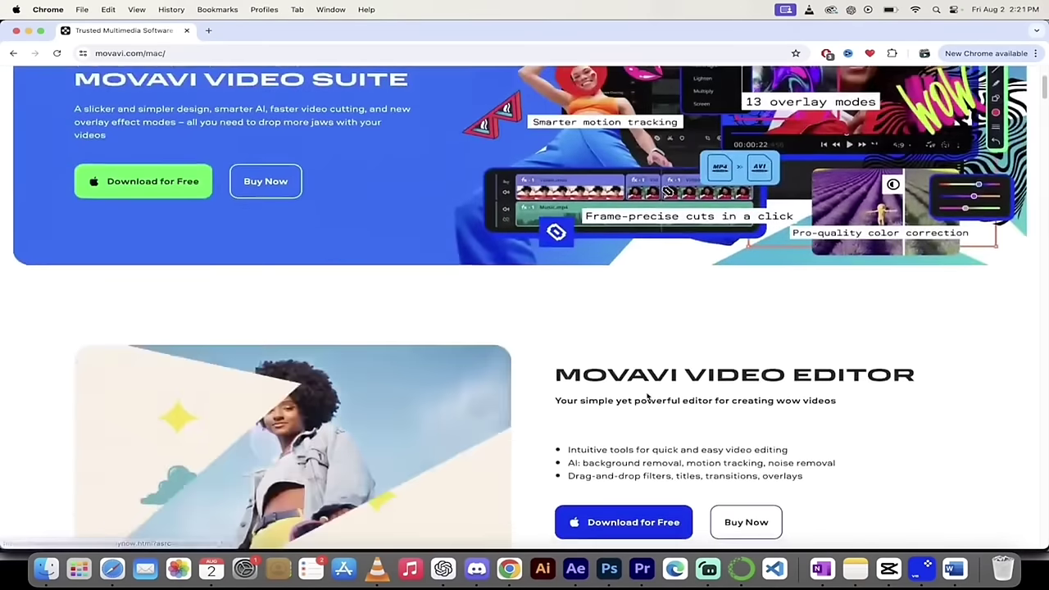
pyautogui.scroll(-3, 590, 394)
pyautogui.scroll(5, 640, 378)
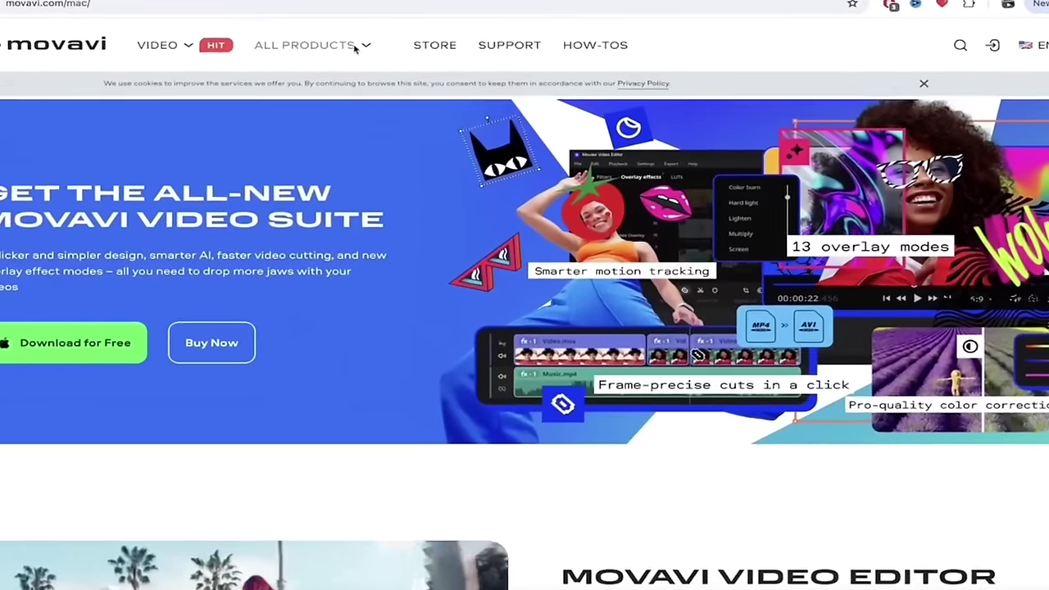
pyautogui.click(383, 90)
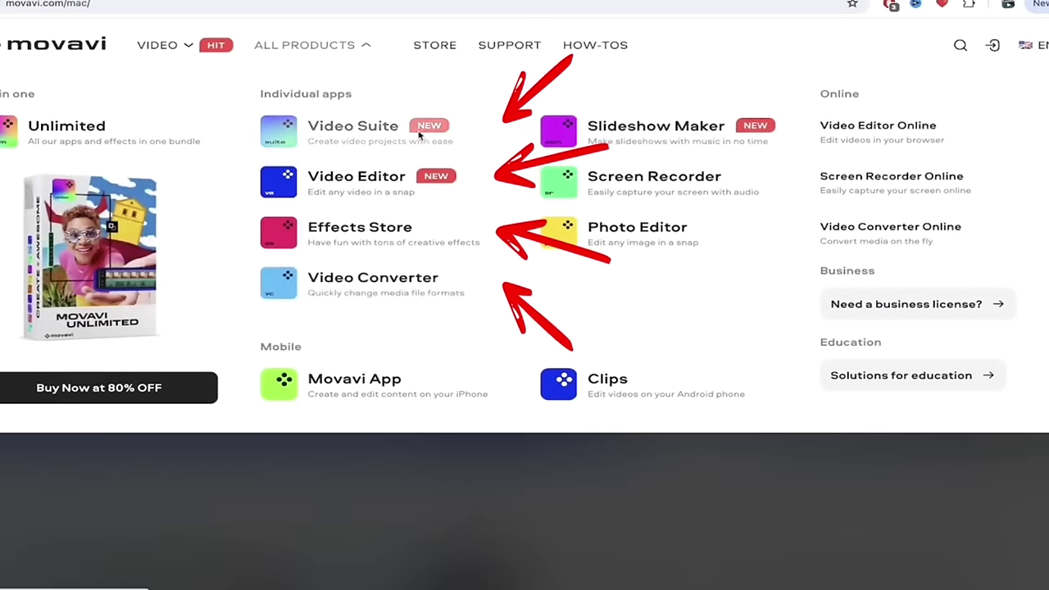
pyautogui.click(382, 233)
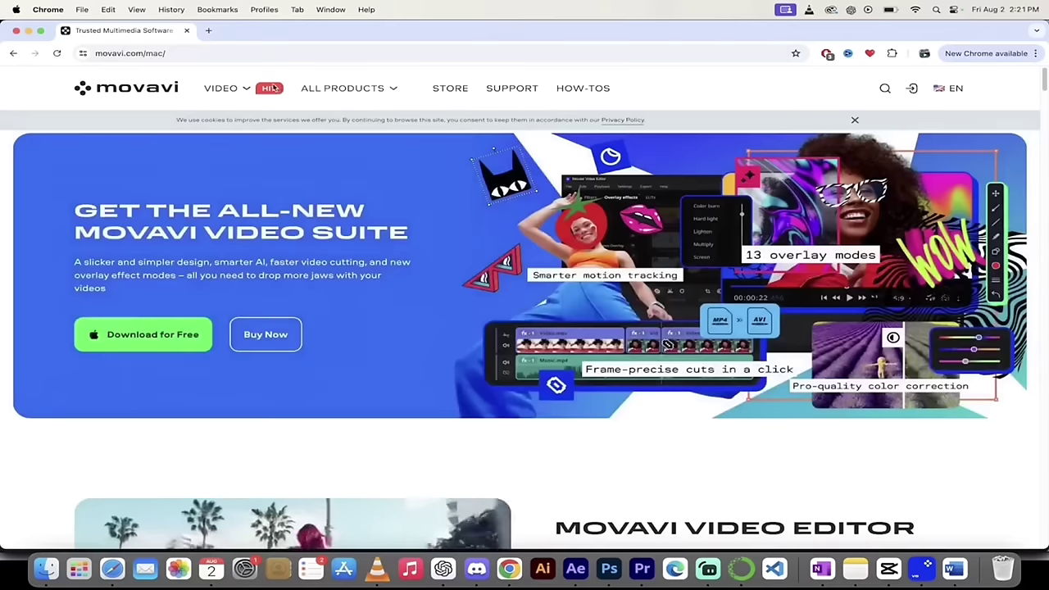
# Step: Go to the Movavi Video Editor product page and download the free Mac version
pyautogui.moveTo(221, 88)
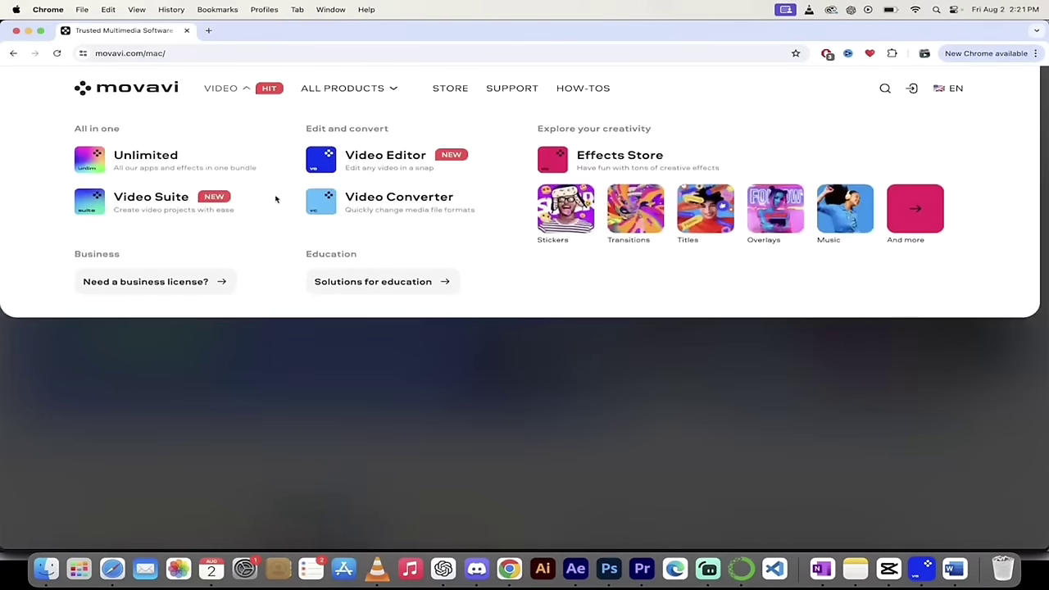
pyautogui.click(386, 159)
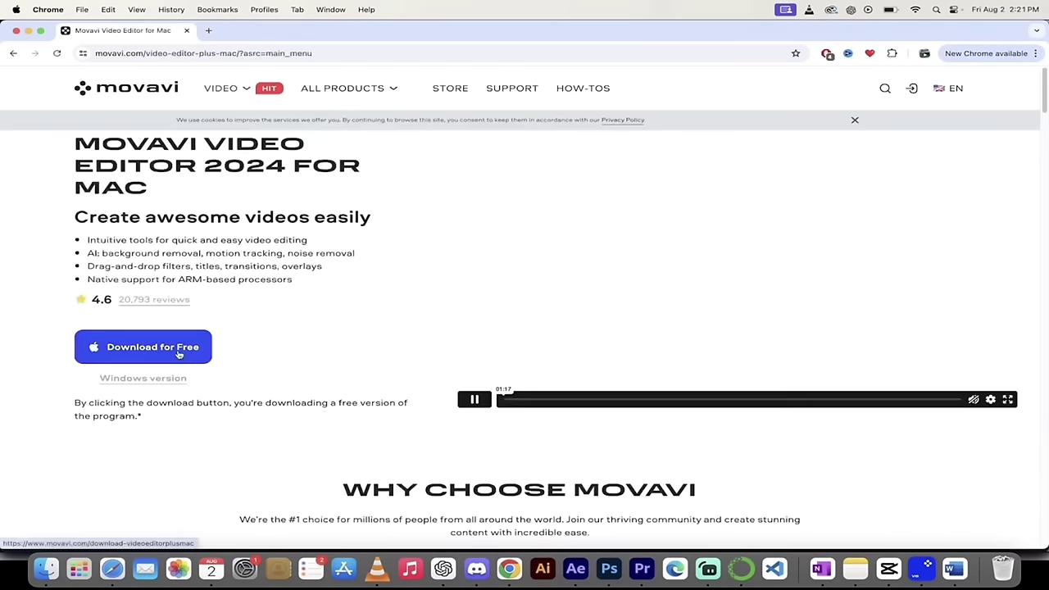
pyautogui.click(178, 350)
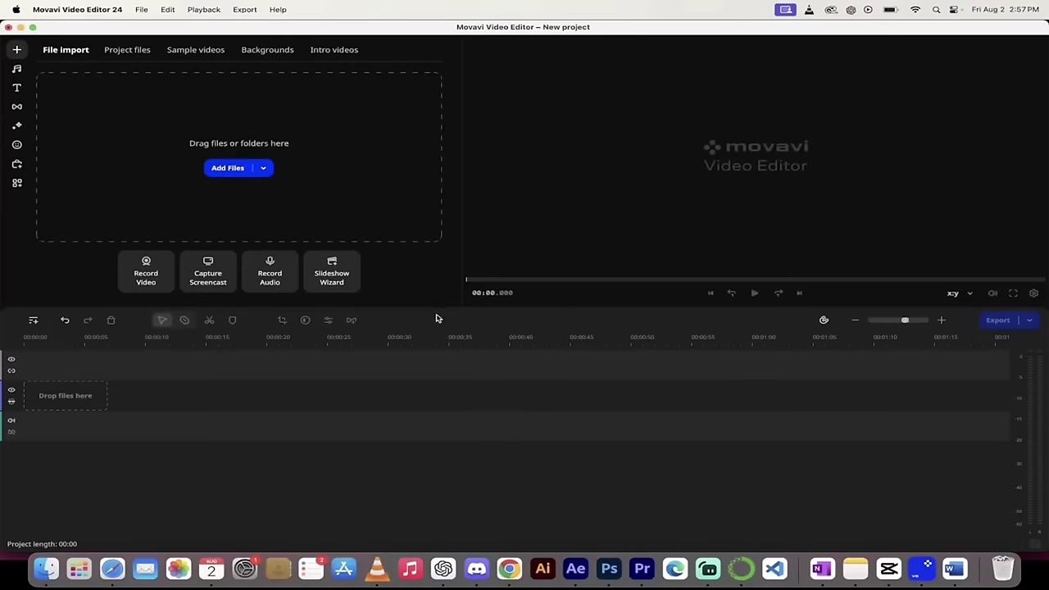
# Step: Import all the video clips from the Raw Footage folder into the new Movavi Video Editor project
pyautogui.click(49, 568)
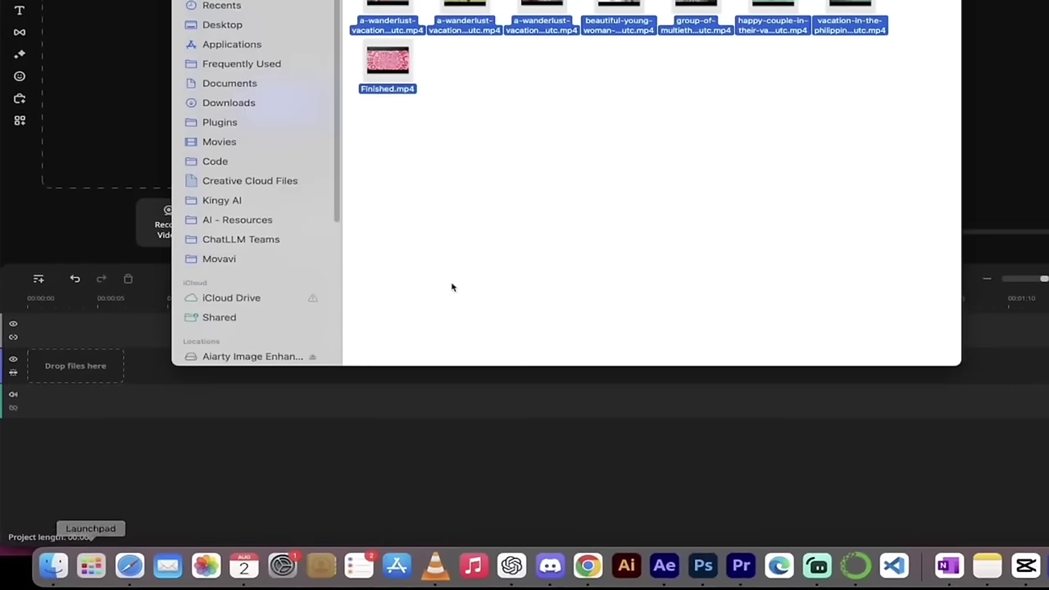
pyautogui.press('super+w')
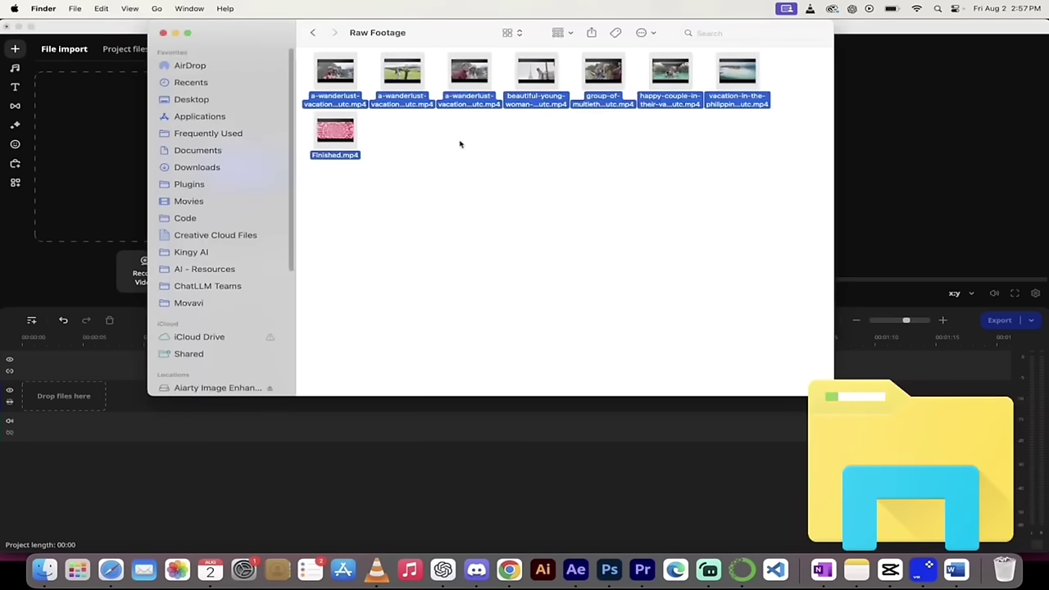
pyautogui.moveTo(792, 194); pyautogui.dragTo(336, 105)
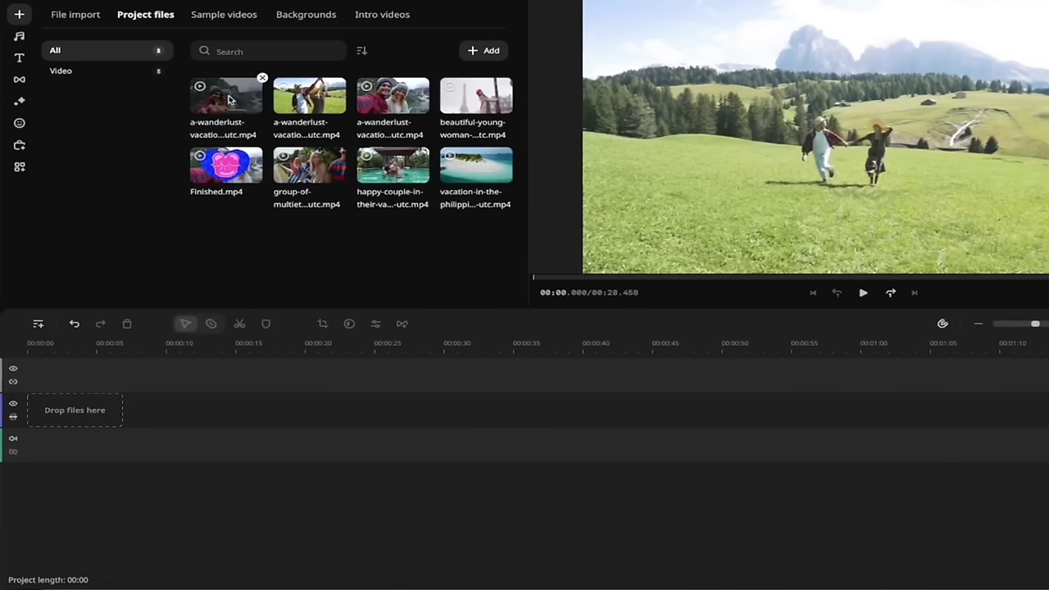
# Step: Place the lakeside selfie clip at the start of the video track and add the meadow couple clip directly after it
pyautogui.moveTo(230, 95); pyautogui.dragTo(45, 423)
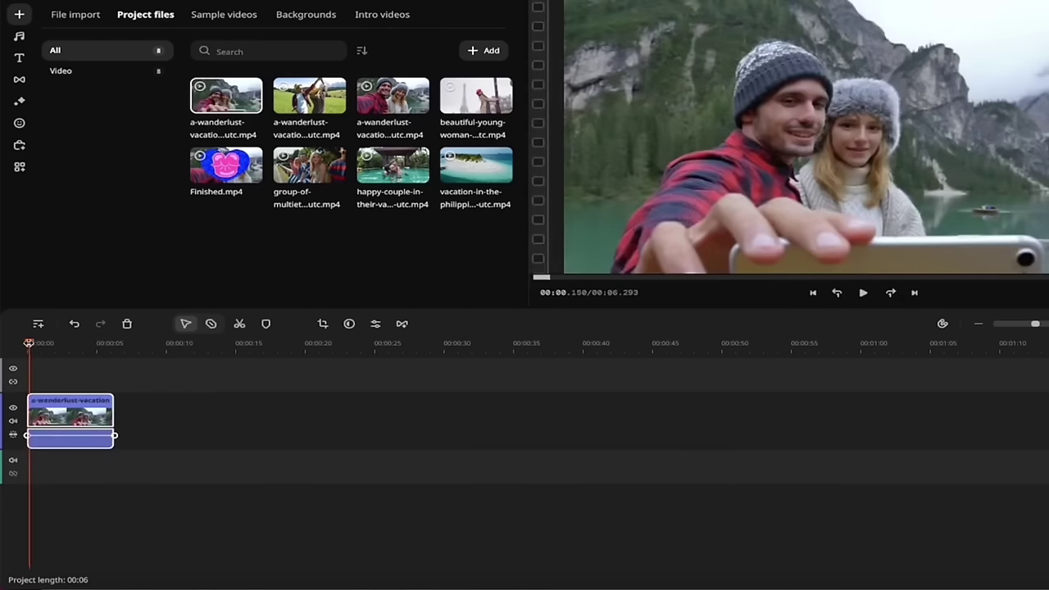
pyautogui.moveTo(29, 343); pyautogui.dragTo(30, 368)
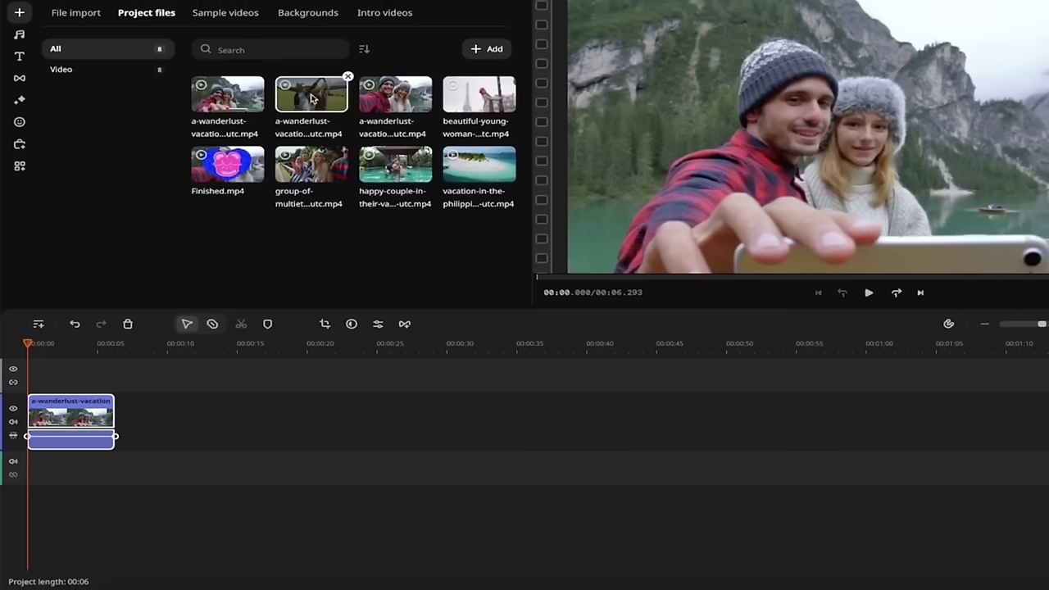
pyautogui.moveTo(311, 98); pyautogui.dragTo(123, 413)
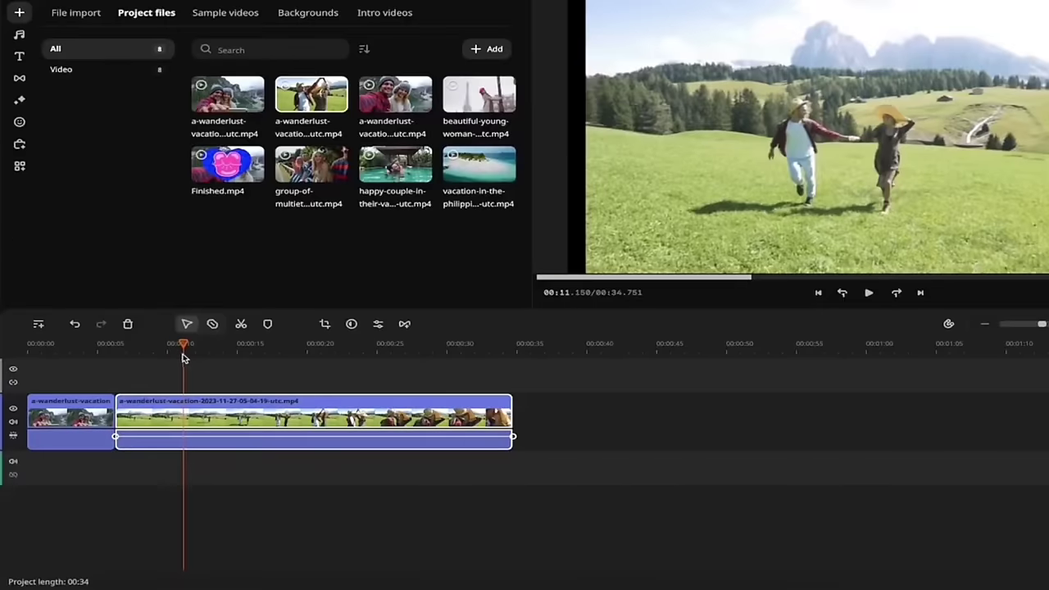
# Step: Trim the beginning of the meadow couple clip so that about 21.06 seconds of it remain
pyautogui.moveTo(185, 354)
pyautogui.mouseDown()
pyautogui.moveTo(205, 360)
pyautogui.moveTo(194, 354)
pyautogui.mouseUp()
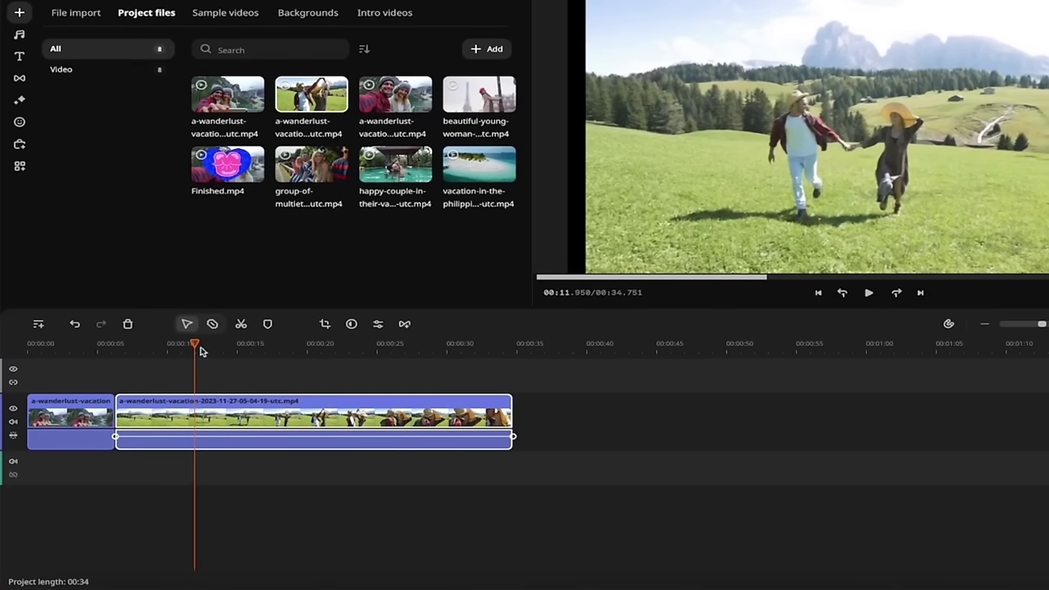
pyautogui.moveTo(197, 347); pyautogui.dragTo(234, 344)
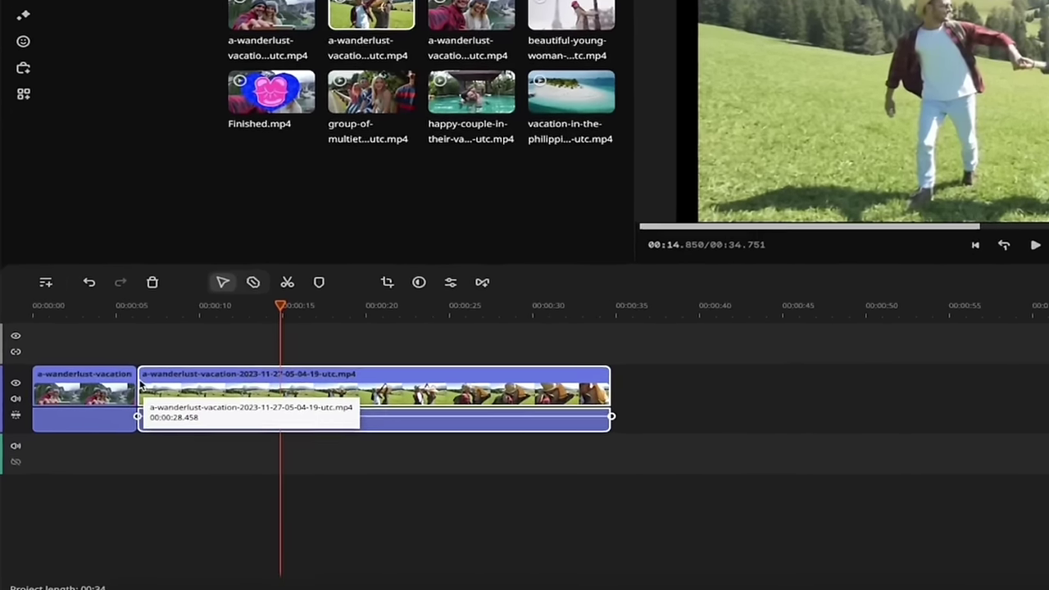
pyautogui.click(119, 410)
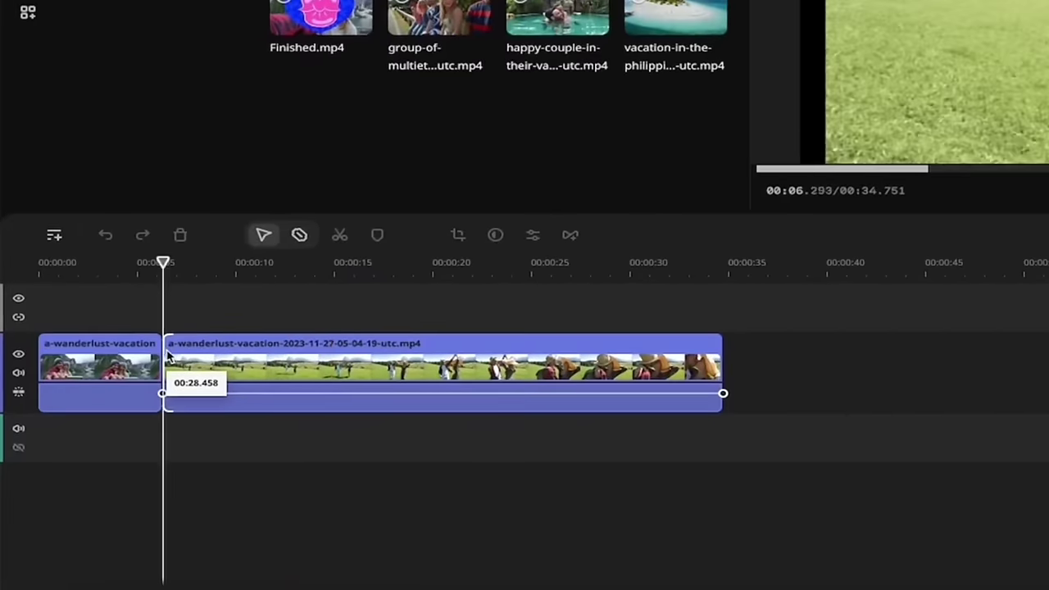
pyautogui.moveTo(174, 354); pyautogui.dragTo(314, 349)
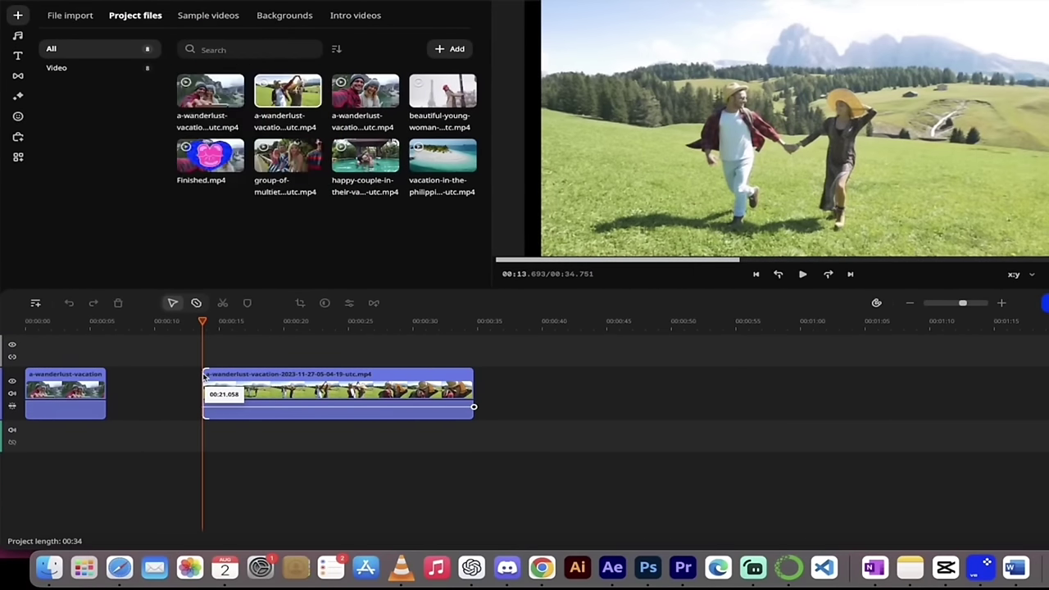
pyautogui.moveTo(204, 376); pyautogui.dragTo(201, 373)
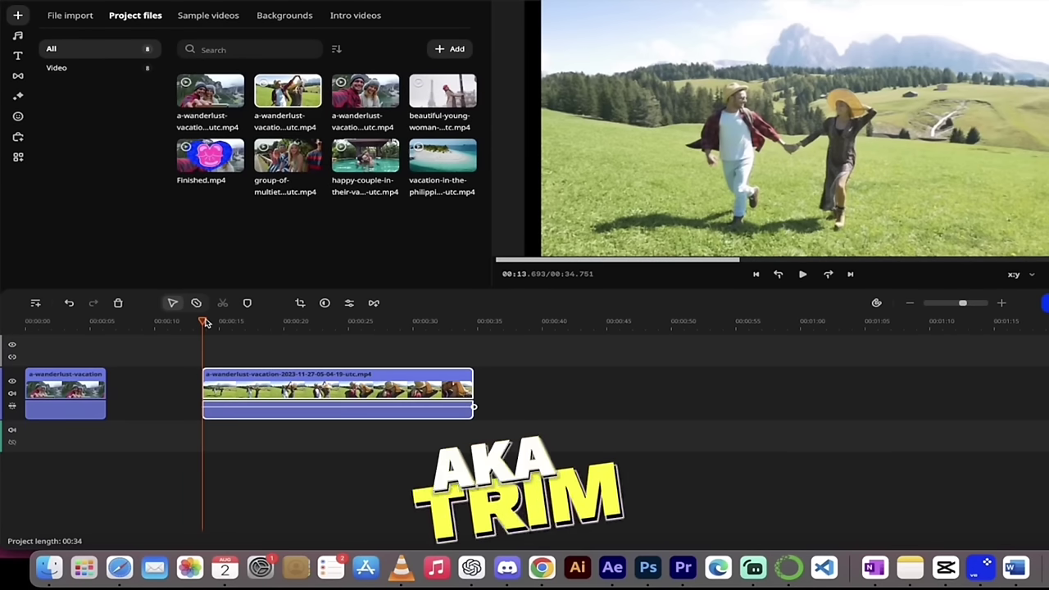
# Step: Trim the end of the meadow couple clip to leave about 17.3 seconds and move it up against the lakeside clip
pyautogui.moveTo(203, 322); pyautogui.dragTo(336, 332)
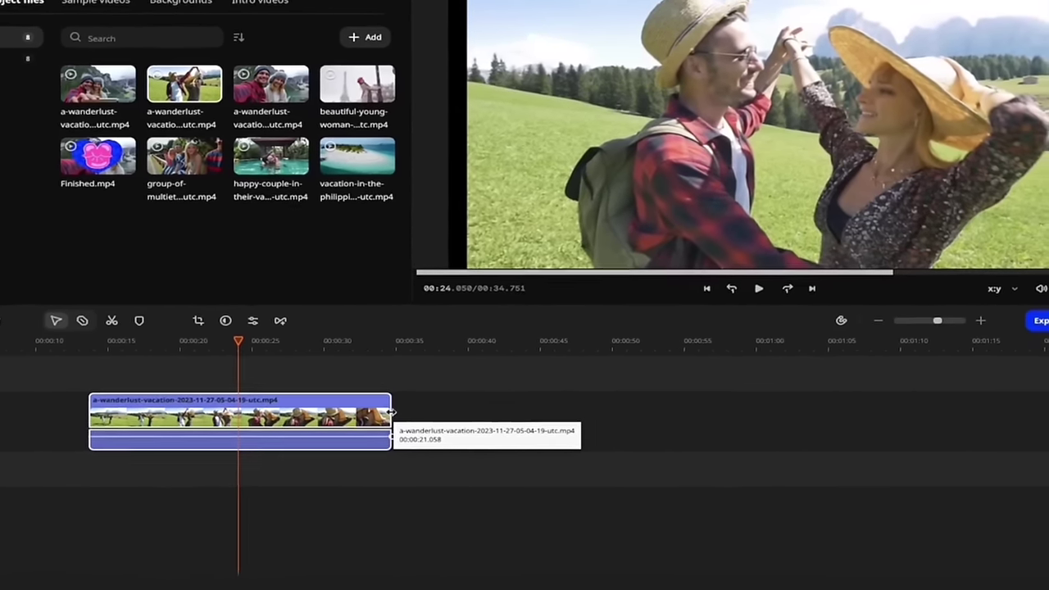
pyautogui.moveTo(474, 385); pyautogui.dragTo(474, 385)
pyautogui.moveTo(367, 420); pyautogui.dragTo(312, 432)
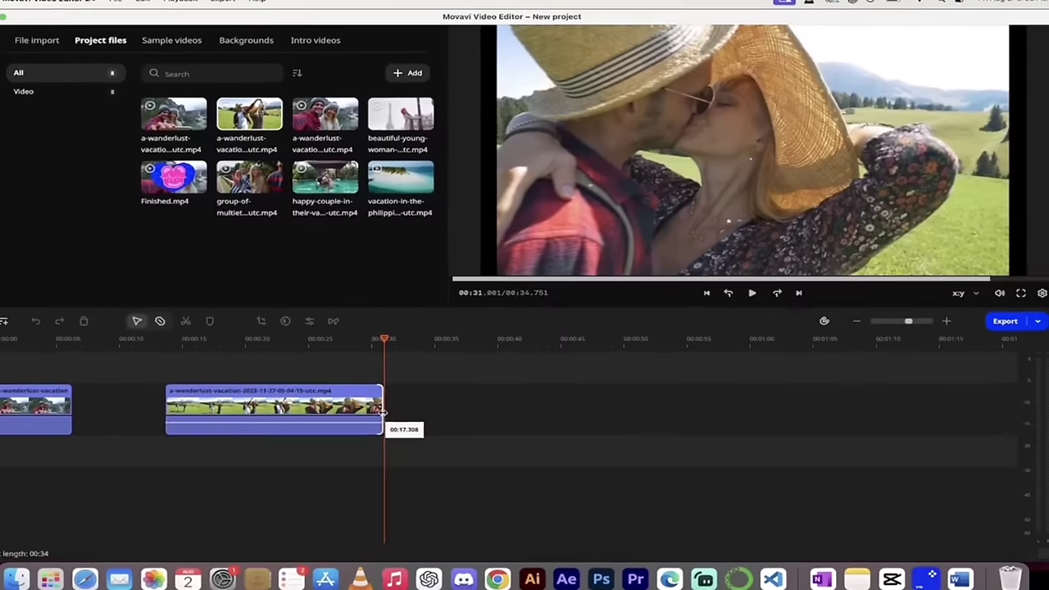
pyautogui.moveTo(383, 412); pyautogui.dragTo(383, 413)
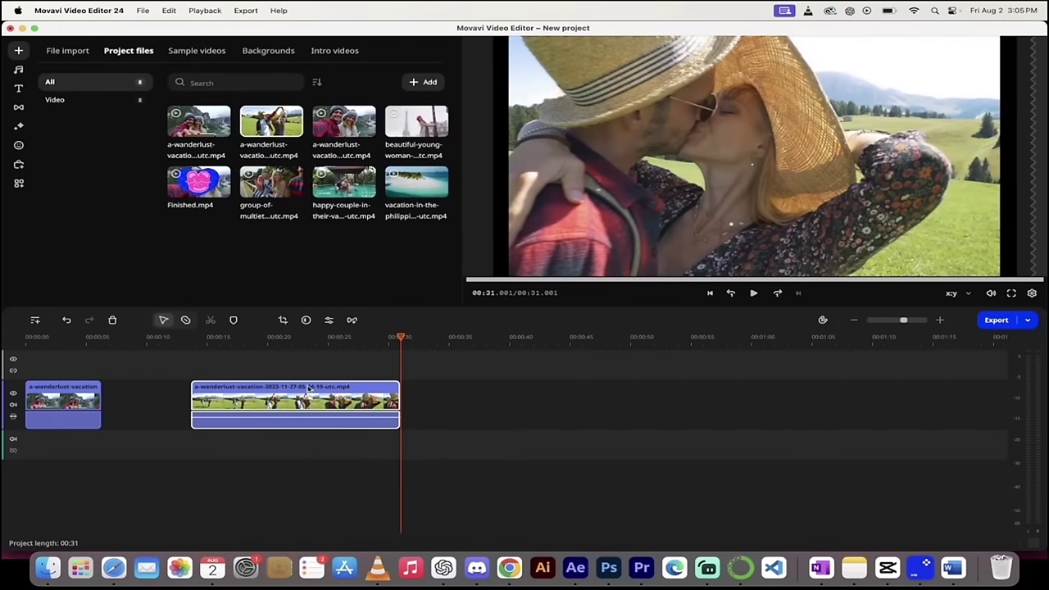
pyautogui.moveTo(309, 388); pyautogui.dragTo(220, 388)
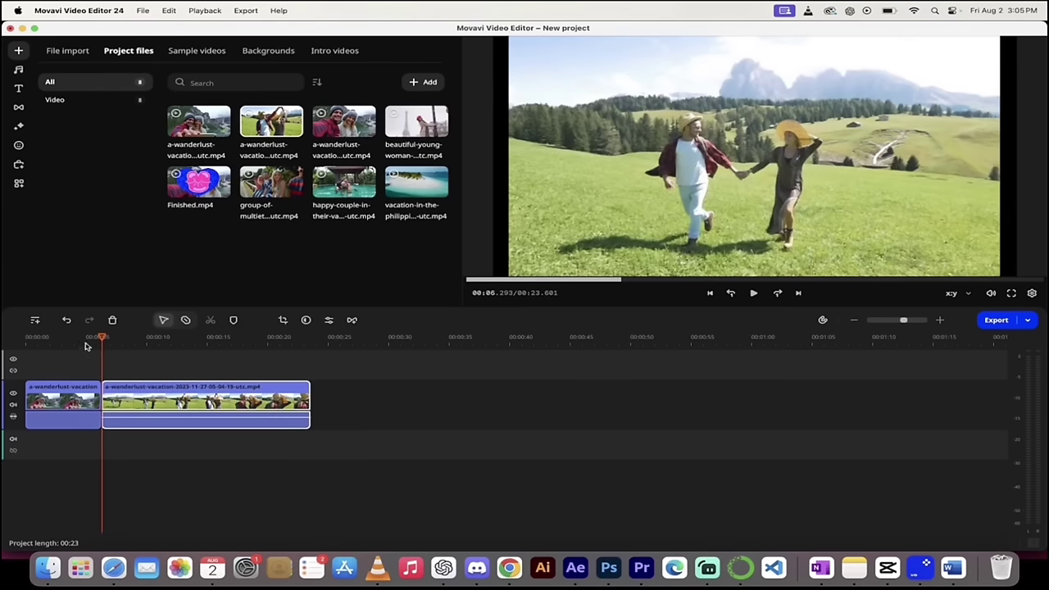
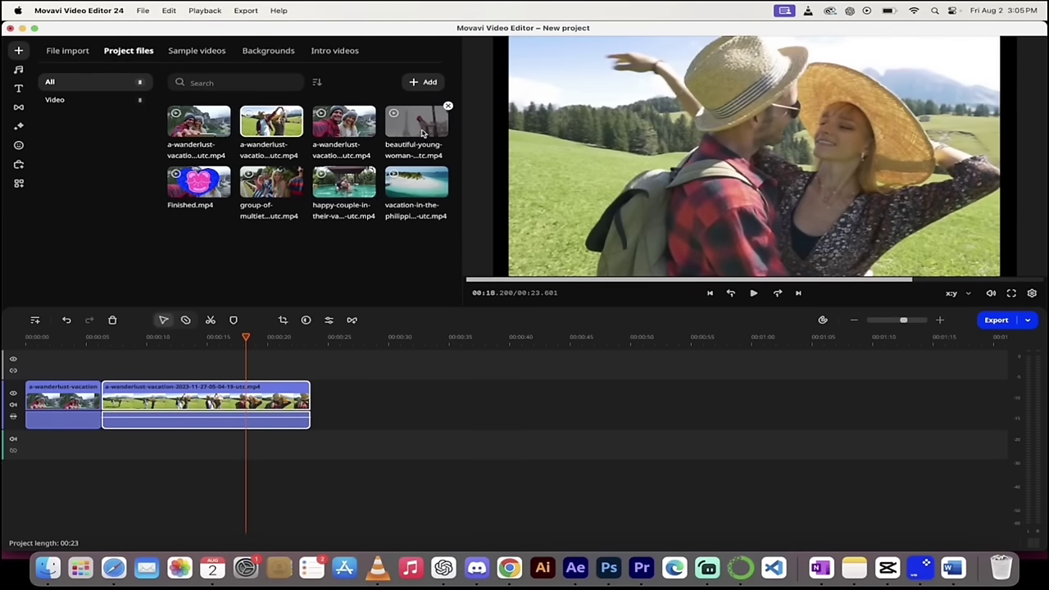
# Step: Preview the happy-couple pool clip and append it to the video track after the meadow clip
pyautogui.doubleClick(344, 186)
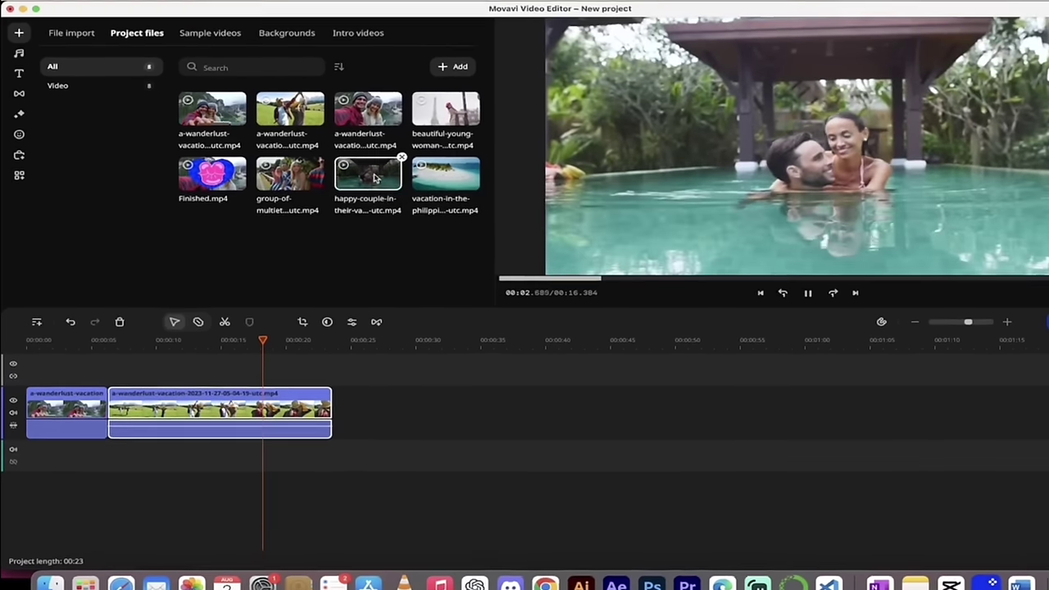
pyautogui.moveTo(374, 178); pyautogui.dragTo(365, 421)
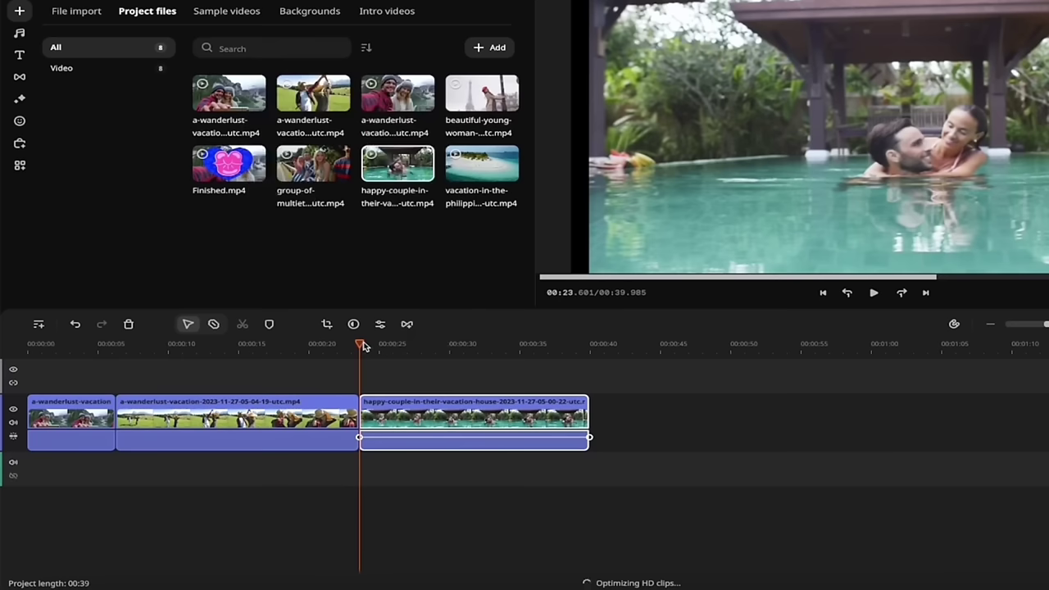
# Step: Trim both ends of the pool clip and close the gap between it and the meadow clip
pyautogui.moveTo(364, 406); pyautogui.dragTo(406, 412)
pyautogui.moveTo(402, 345); pyautogui.dragTo(489, 357)
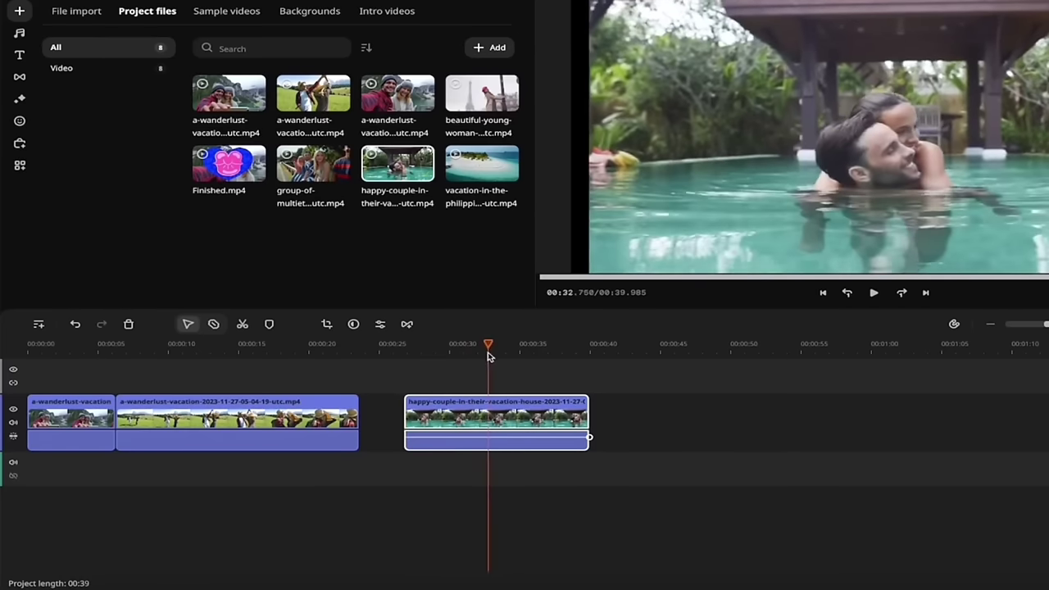
pyautogui.moveTo(590, 412); pyautogui.dragTo(543, 415)
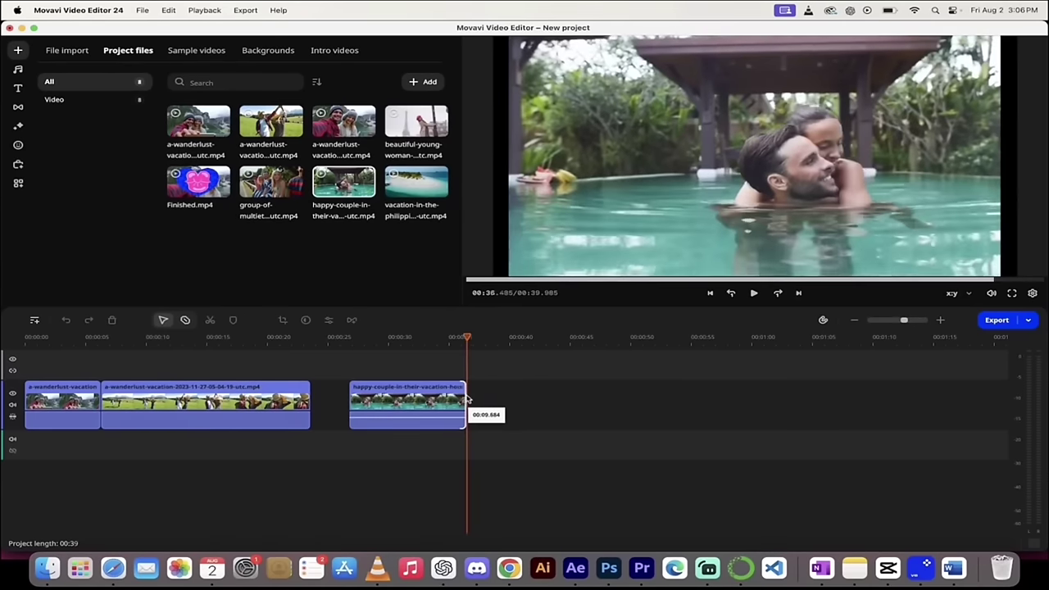
pyautogui.moveTo(467, 399); pyautogui.dragTo(357, 393)
pyautogui.moveTo(312, 338); pyautogui.dragTo(352, 338)
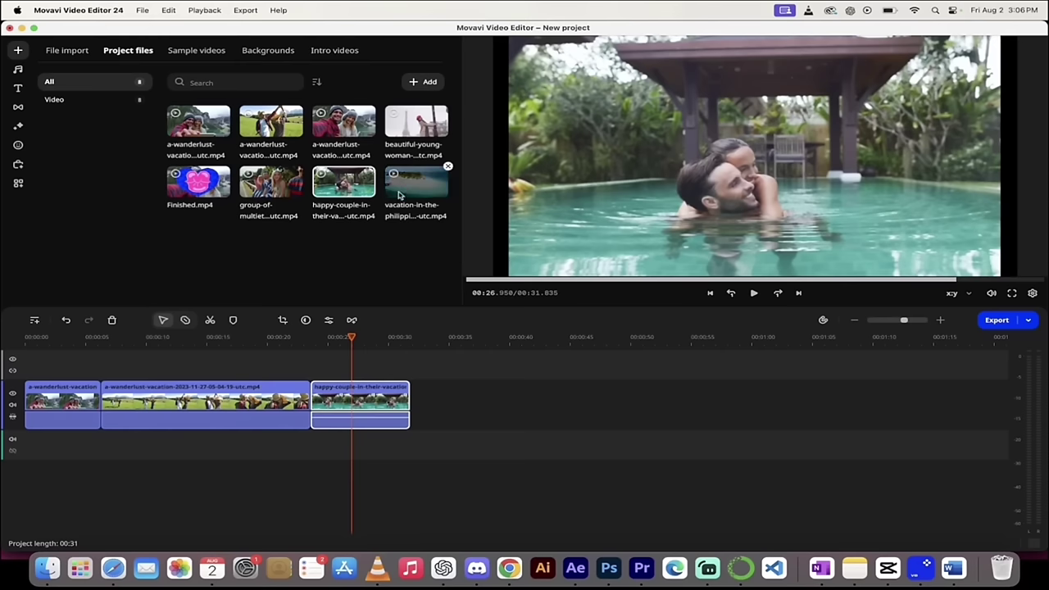
# Step: Append the Philippines island clip after the pool clip and set the playhead inside it at about 47.5 seconds
pyautogui.click(427, 187)
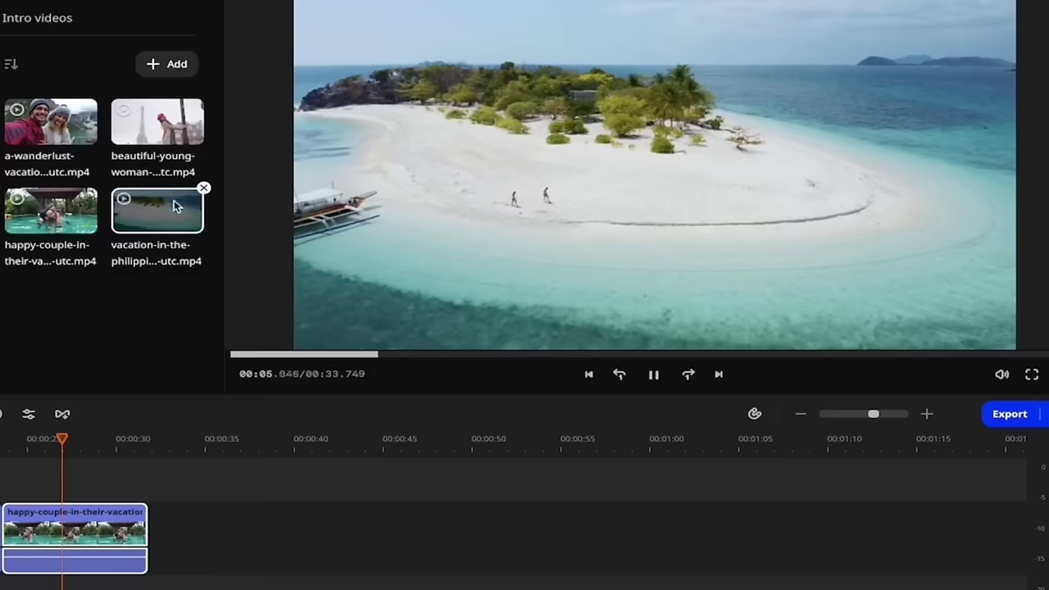
pyautogui.moveTo(164, 207); pyautogui.dragTo(153, 520)
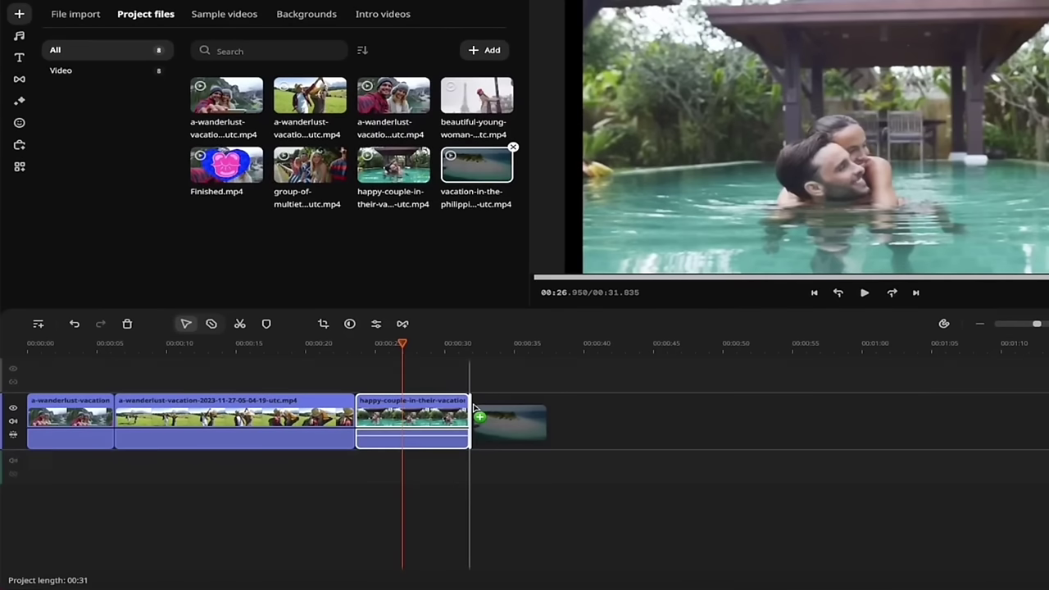
pyautogui.moveTo(473, 407); pyautogui.dragTo(474, 410)
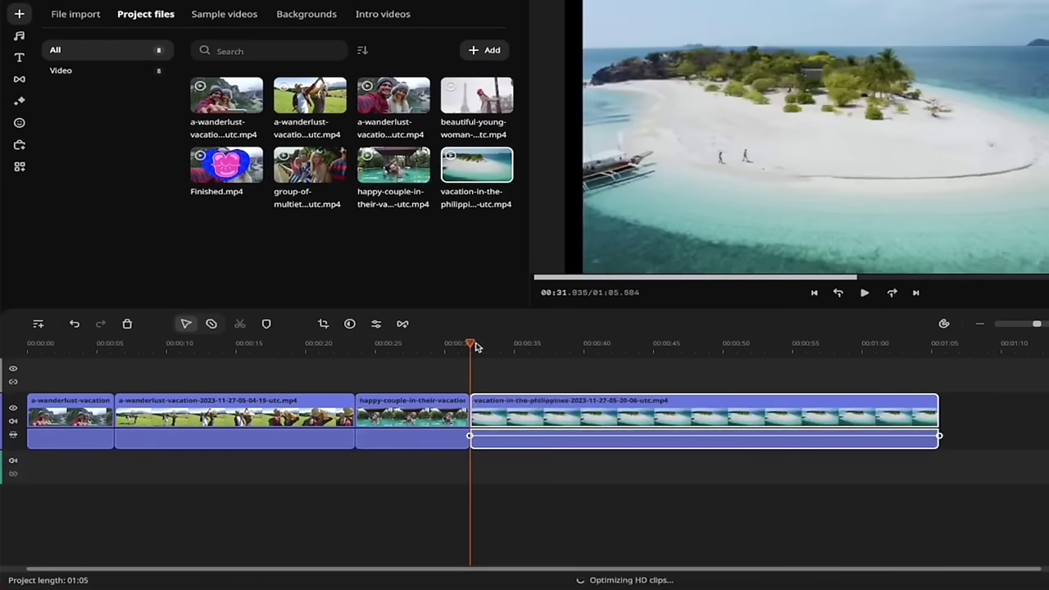
pyautogui.moveTo(471, 344); pyautogui.dragTo(689, 360)
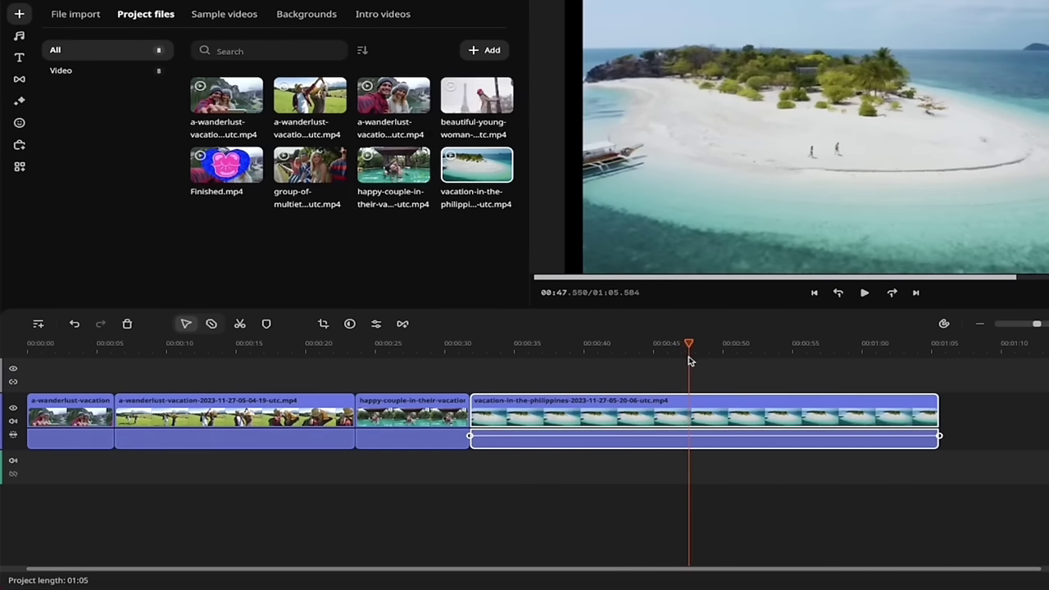
# Step: Trim both ends of the Philippines island clip, move it up against the pool clip, and end it at about 45.6 seconds
pyautogui.moveTo(473, 414); pyautogui.dragTo(705, 412)
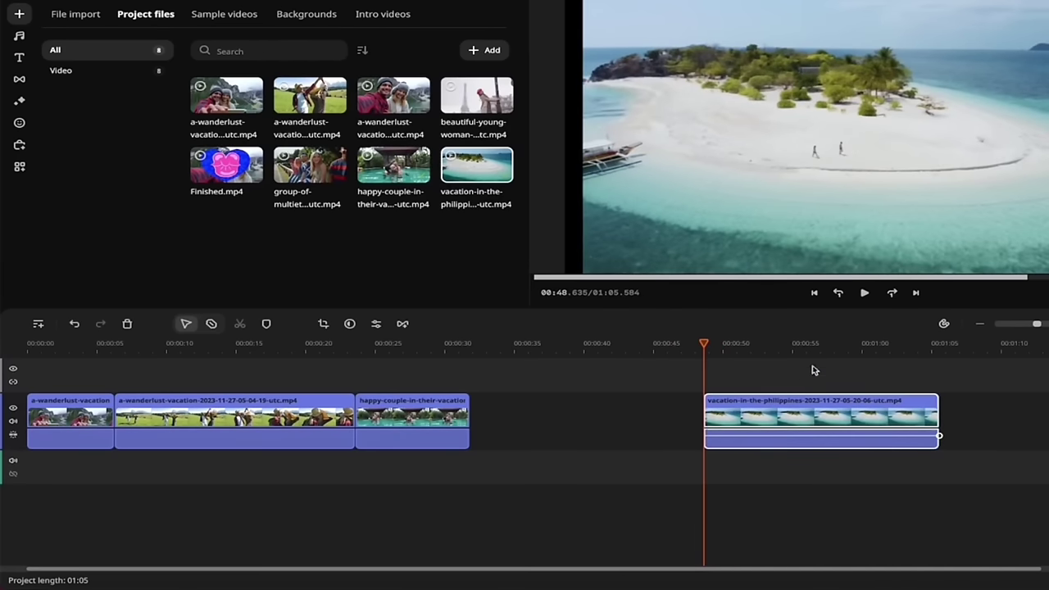
pyautogui.moveTo(798, 400); pyautogui.dragTo(564, 399)
pyautogui.moveTo(596, 354); pyautogui.dragTo(656, 355)
pyautogui.moveTo(707, 412); pyautogui.dragTo(661, 414)
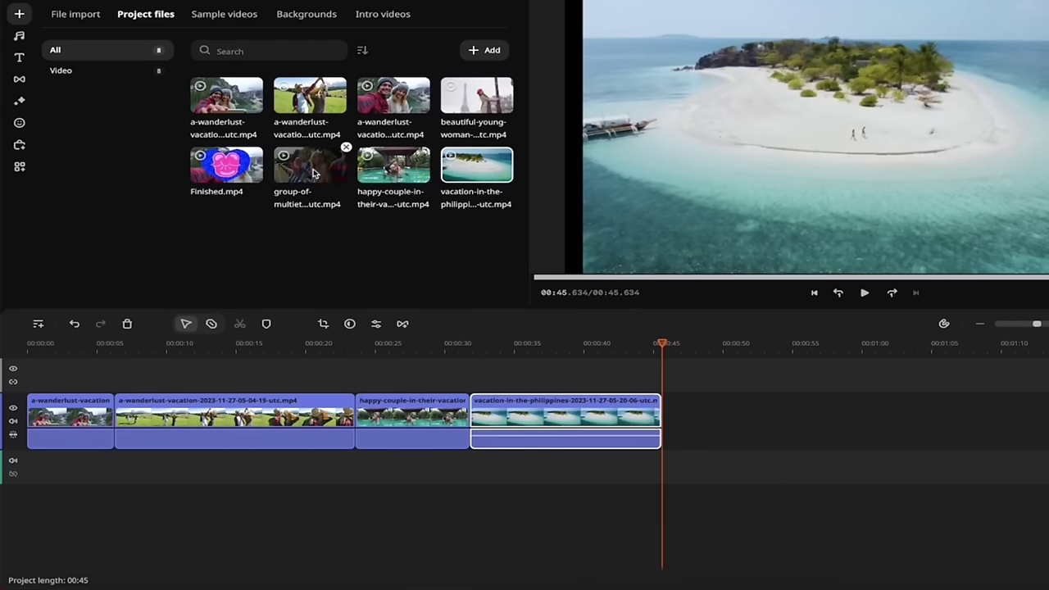
# Step: Append the multiethnic teenagers clip after the Philippines clip, skim through it, and add the Paris woman clip behind it
pyautogui.moveTo(310, 170); pyautogui.dragTo(679, 395)
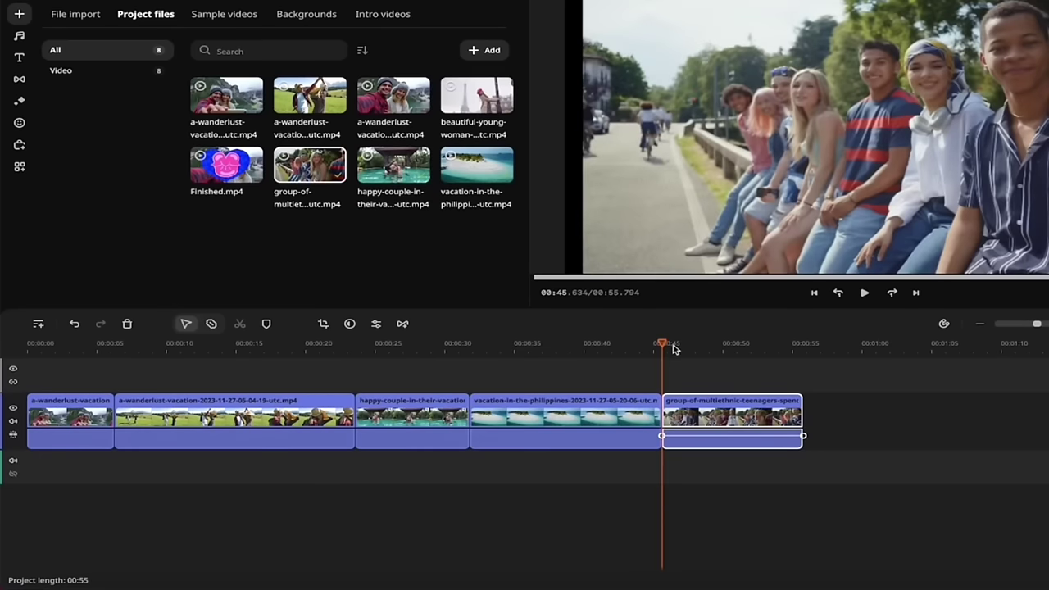
pyautogui.moveTo(667, 347); pyautogui.dragTo(795, 359)
pyautogui.moveTo(469, 102)
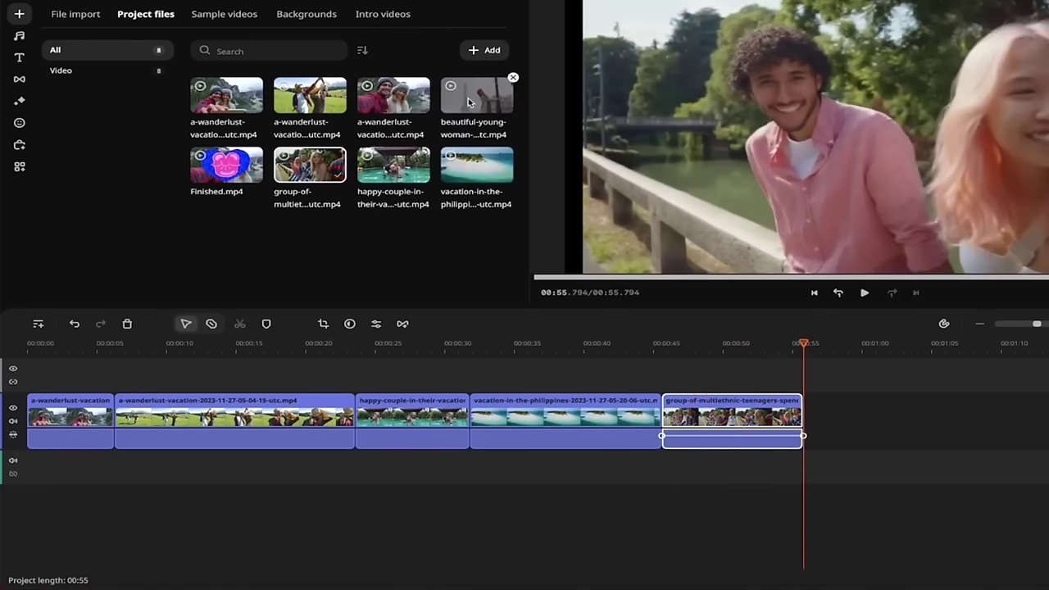
pyautogui.moveTo(467, 100); pyautogui.dragTo(810, 408)
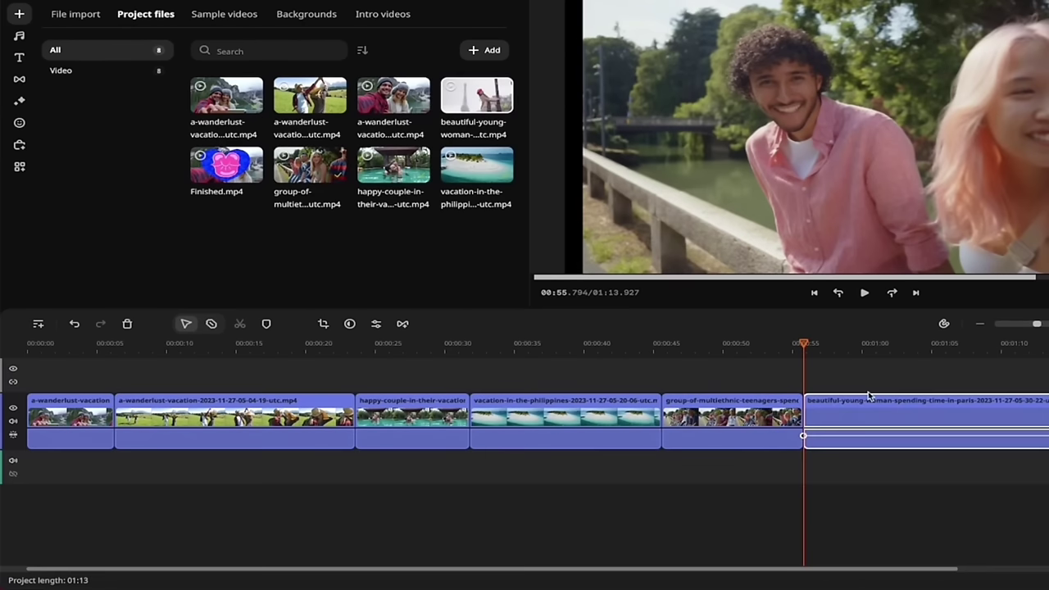
# Step: Trim both ends of the Paris clip, cutting its start at about 58.7 seconds, and close the gap to the teenagers clip
pyautogui.moveTo(807, 348); pyautogui.dragTo(844, 370)
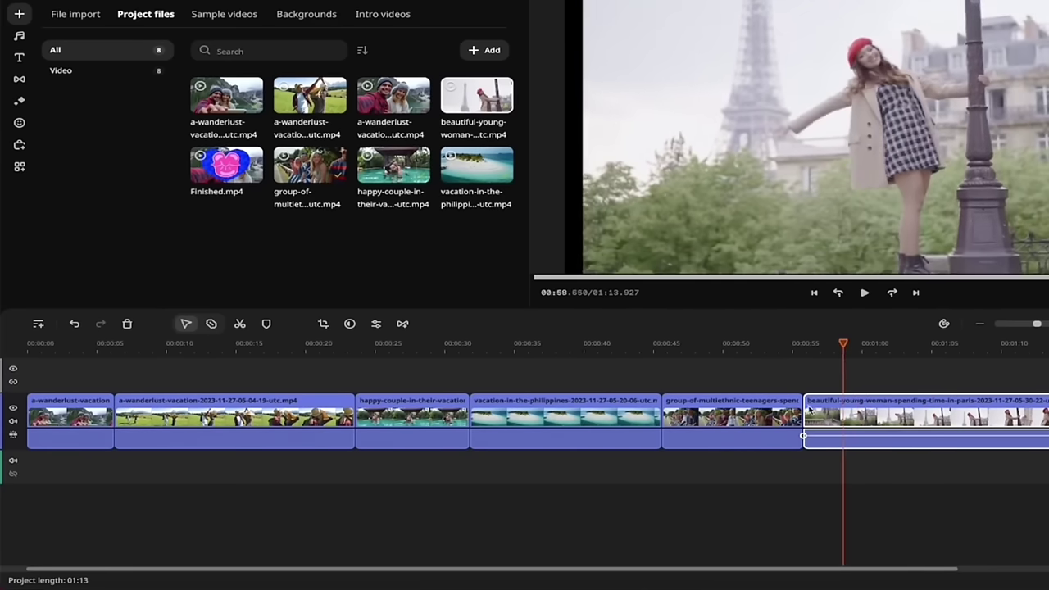
pyautogui.moveTo(810, 410); pyautogui.dragTo(845, 414)
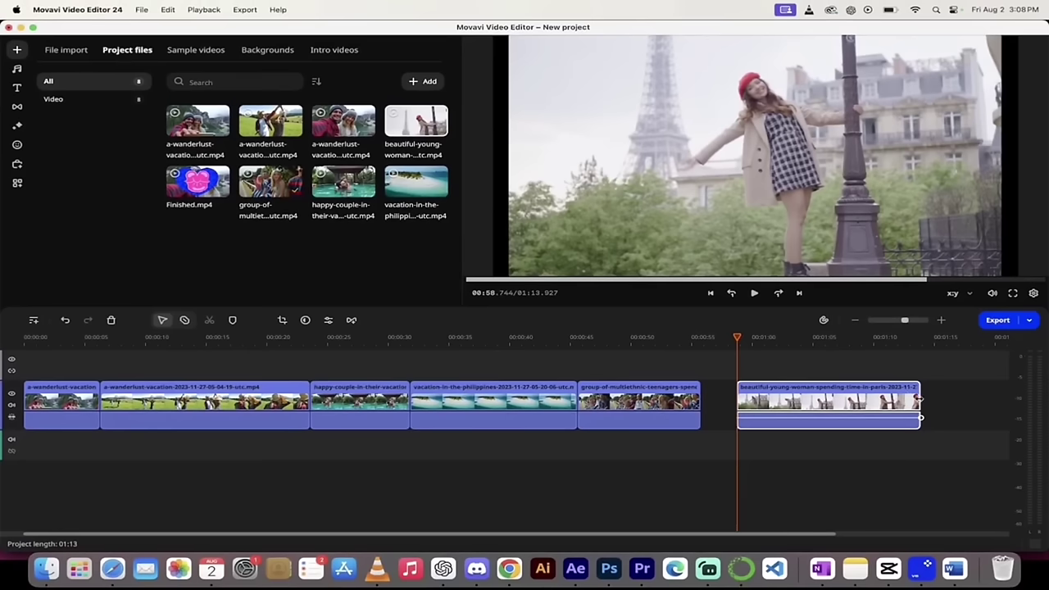
pyautogui.moveTo(921, 402); pyautogui.dragTo(852, 412)
pyautogui.moveTo(782, 405); pyautogui.dragTo(746, 400)
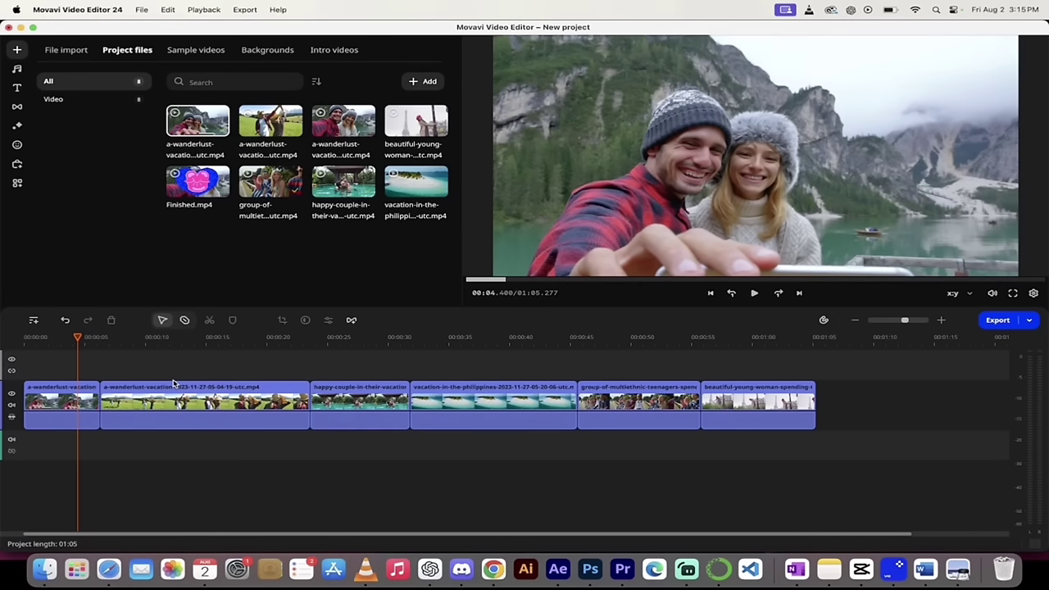
# Step: Play across the cut between the lakeside and meadow clips and return the playhead to about 5.65 seconds
pyautogui.moveTo(78, 339); pyautogui.dragTo(107, 366)
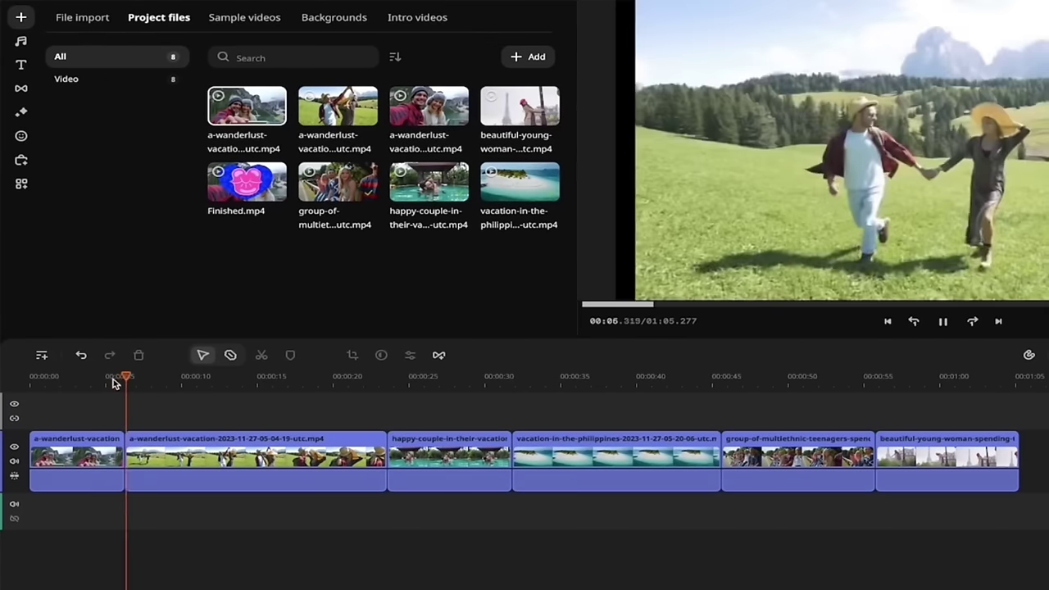
pyautogui.press('space')
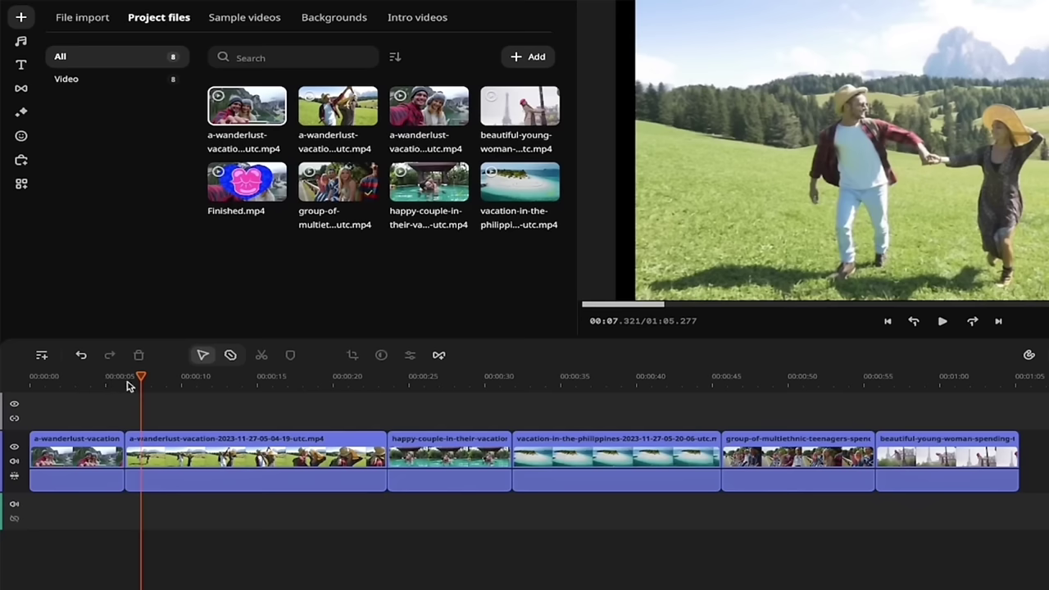
pyautogui.moveTo(127, 386); pyautogui.dragTo(115, 384)
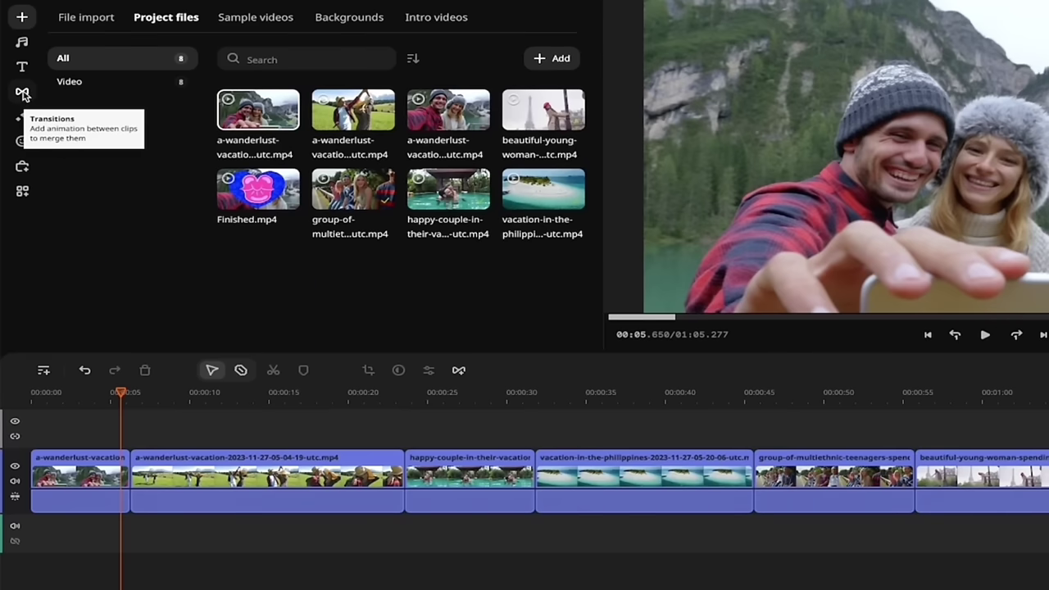
# Step: Open the transitions library and look through the Featured transitions
pyautogui.click(23, 95)
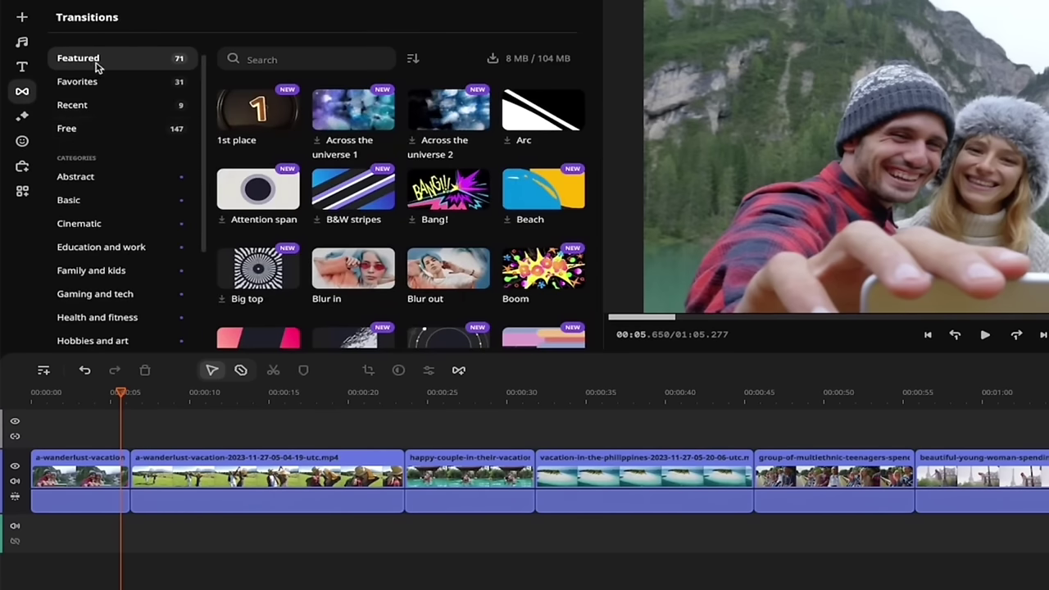
pyautogui.scroll(-3, 306, 129)
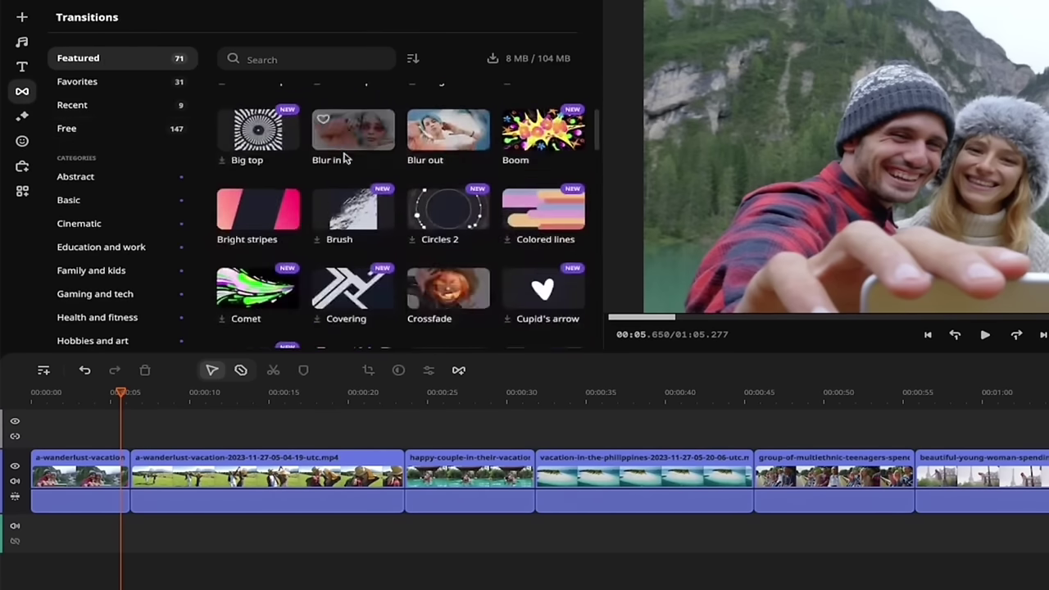
pyautogui.scroll(-6, 361, 201)
pyautogui.scroll(9, 367, 202)
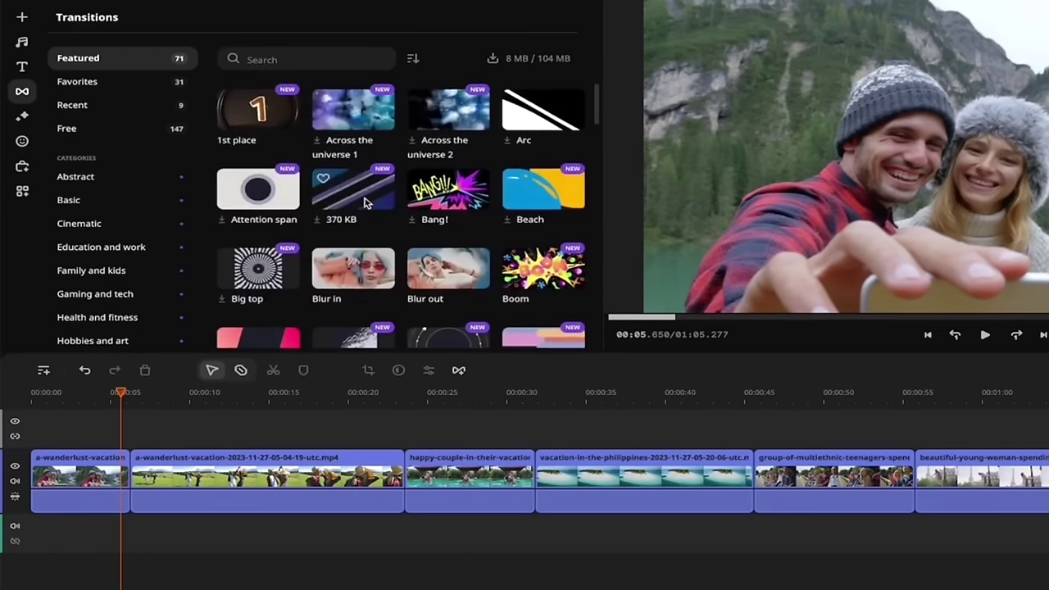
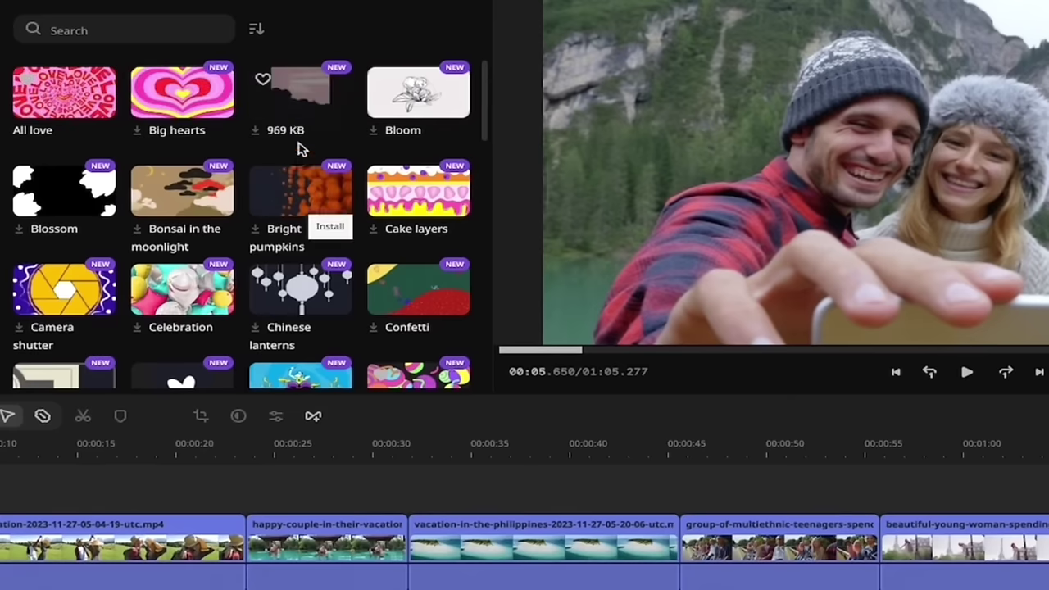
# Step: Look through the whole transition category that contains All love, Big hearts, Celebration and Fireworks
pyautogui.scroll(-1, 281, 228)
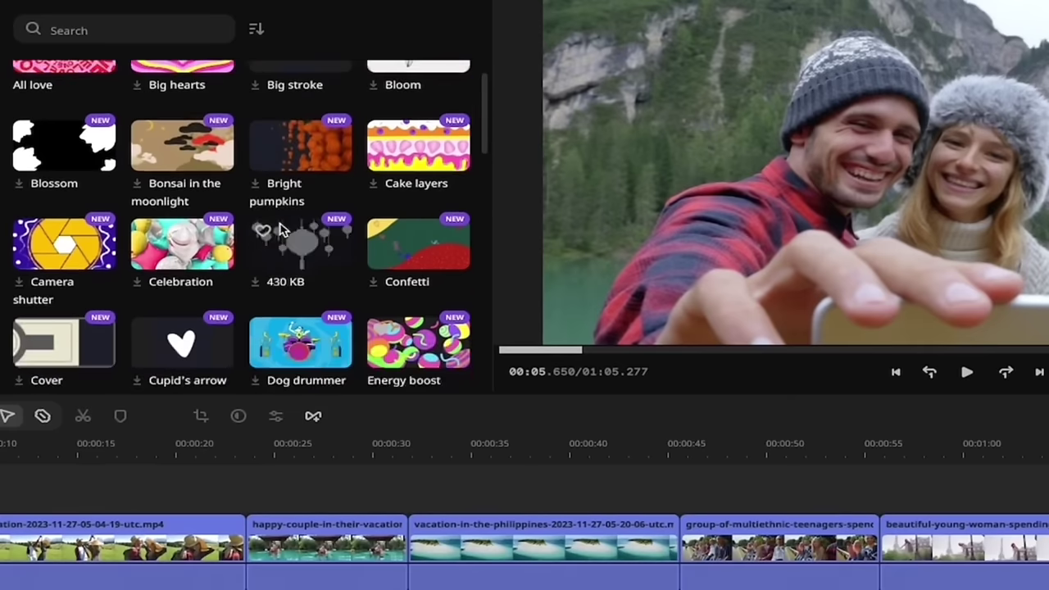
pyautogui.scroll(-1, 282, 228)
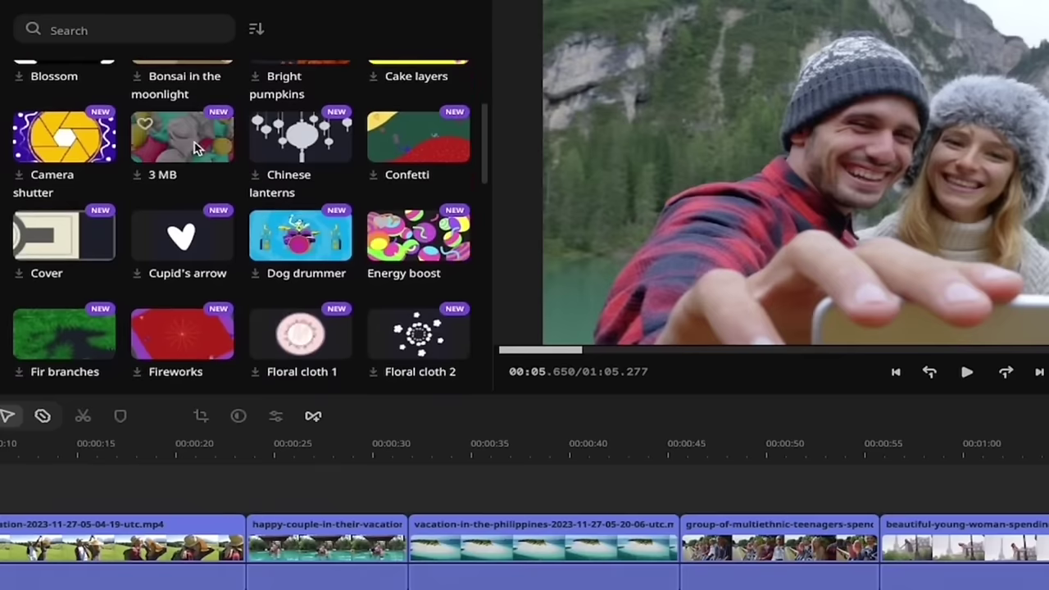
pyautogui.scroll(-3, 283, 226)
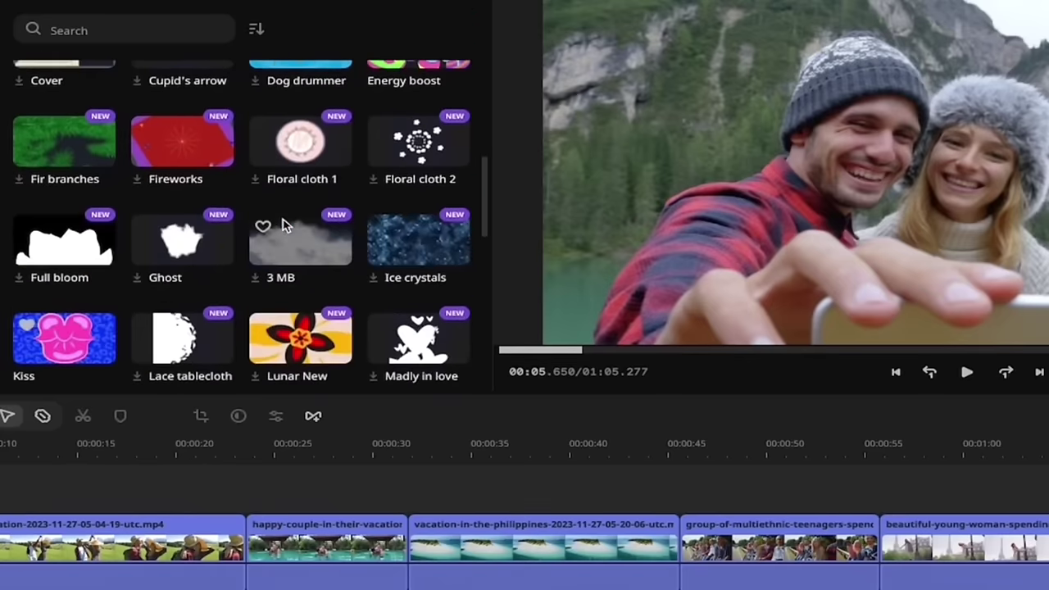
pyautogui.scroll(-1, 283, 225)
pyautogui.scroll(-2, 283, 225)
pyautogui.scroll(-2, 284, 225)
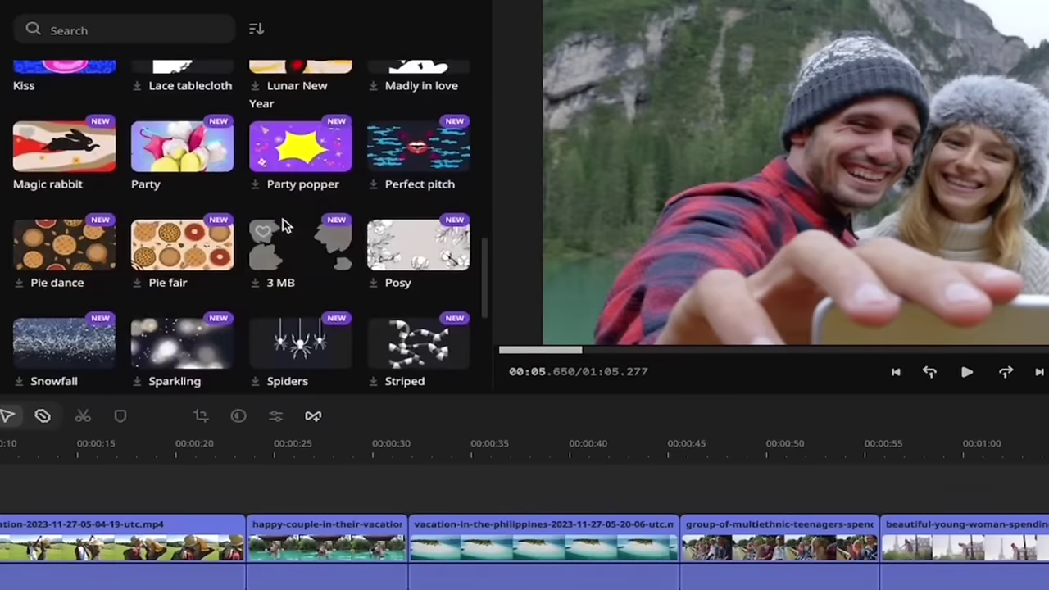
pyautogui.scroll(-1, 284, 225)
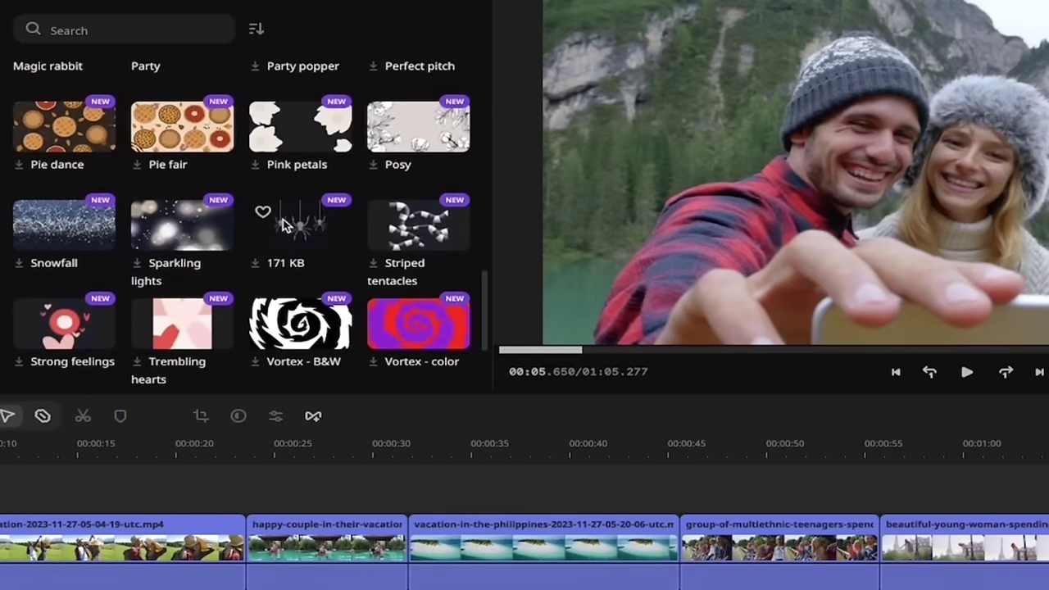
pyautogui.scroll(-1, 283, 226)
pyautogui.scroll(3, 283, 225)
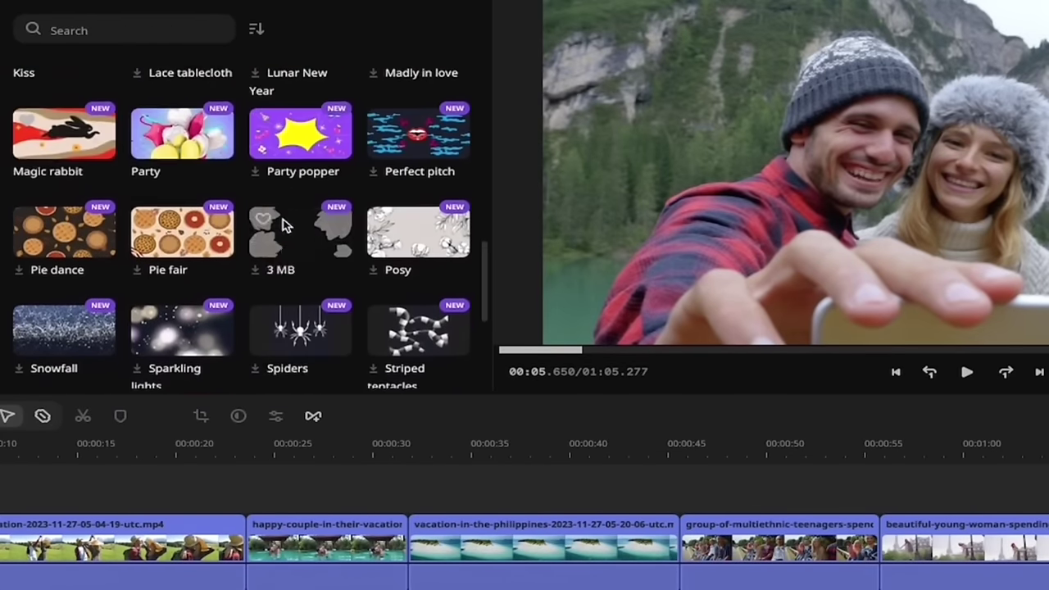
pyautogui.scroll(10, 283, 226)
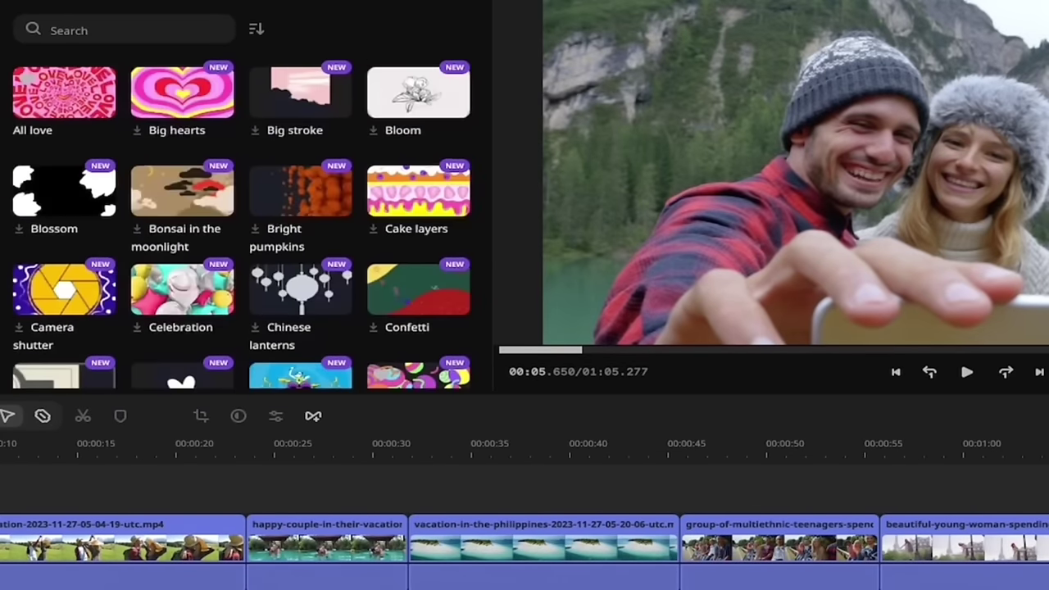
pyautogui.scroll(3, 283, 226)
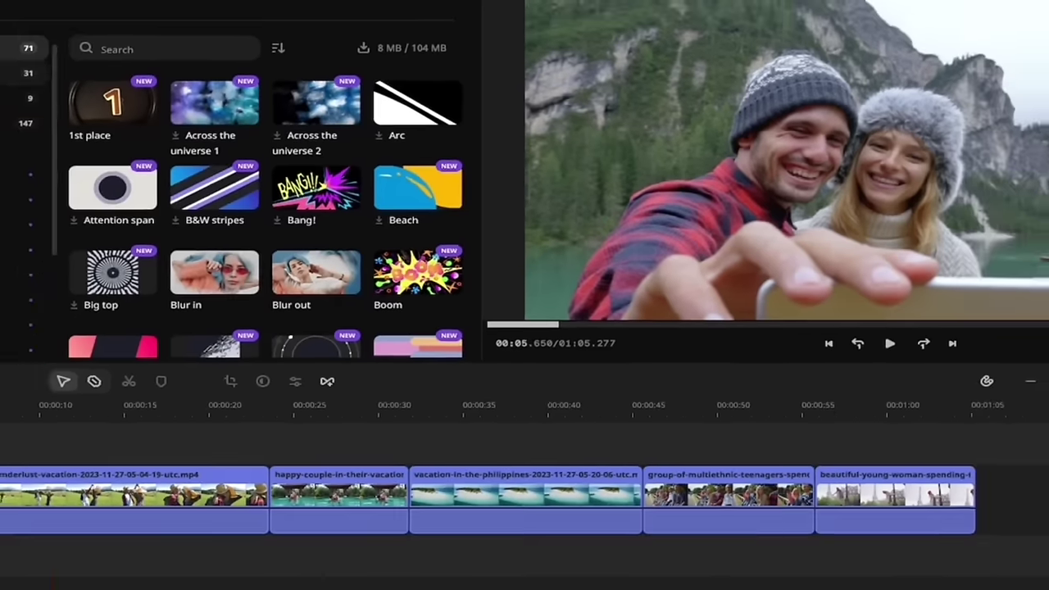
# Step: Browse the favorite transitions and apply All love at the cut between the lakeside and meadow clips
pyautogui.click(62, 99)
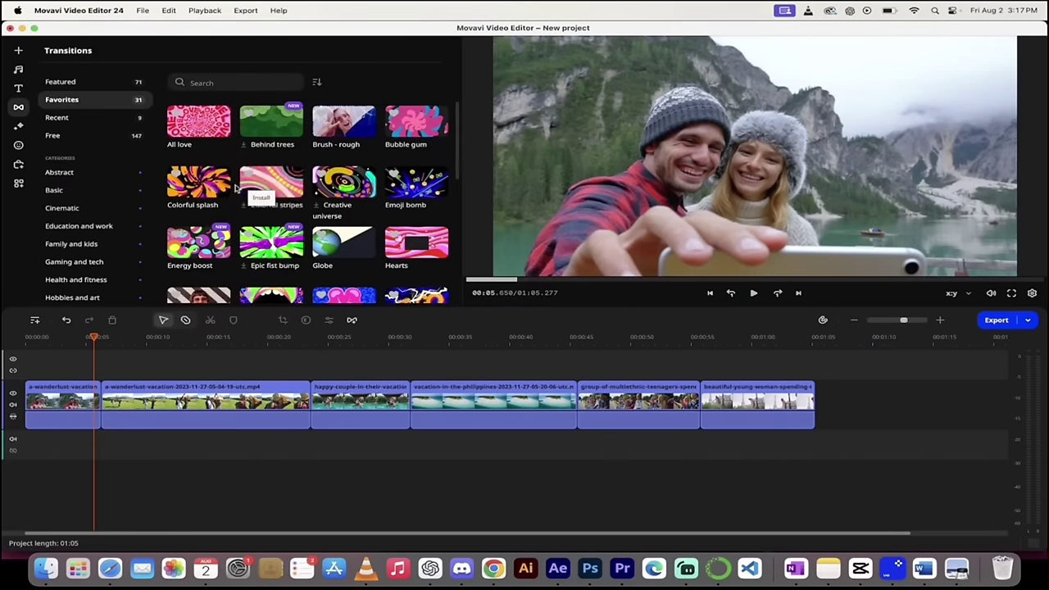
pyautogui.scroll(-2, 269, 185)
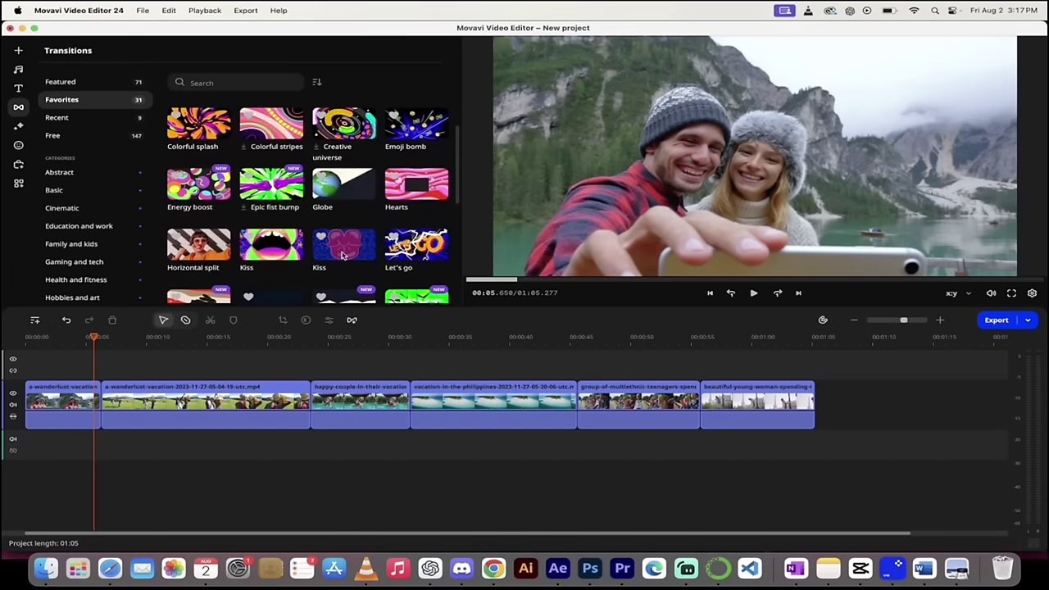
pyautogui.scroll(-1, 343, 256)
pyautogui.scroll(1, 343, 256)
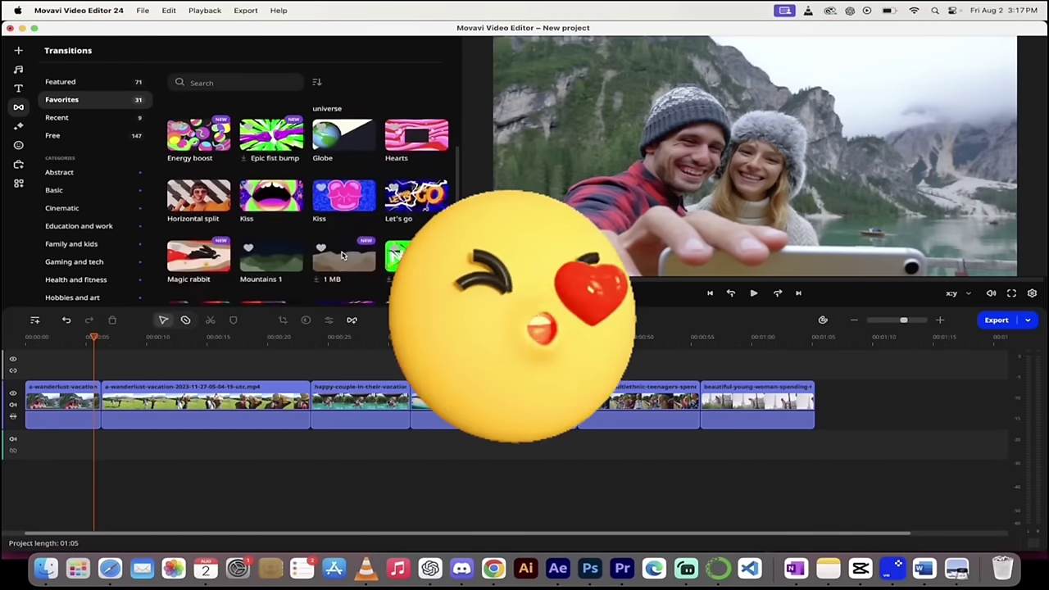
pyautogui.scroll(2, 343, 256)
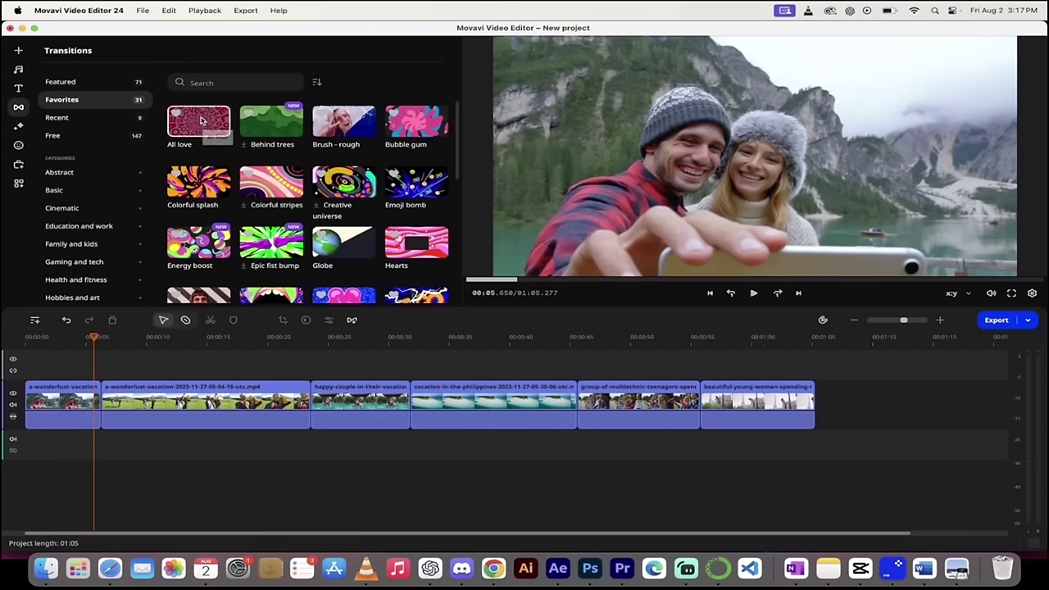
pyautogui.moveTo(201, 120); pyautogui.dragTo(79, 404)
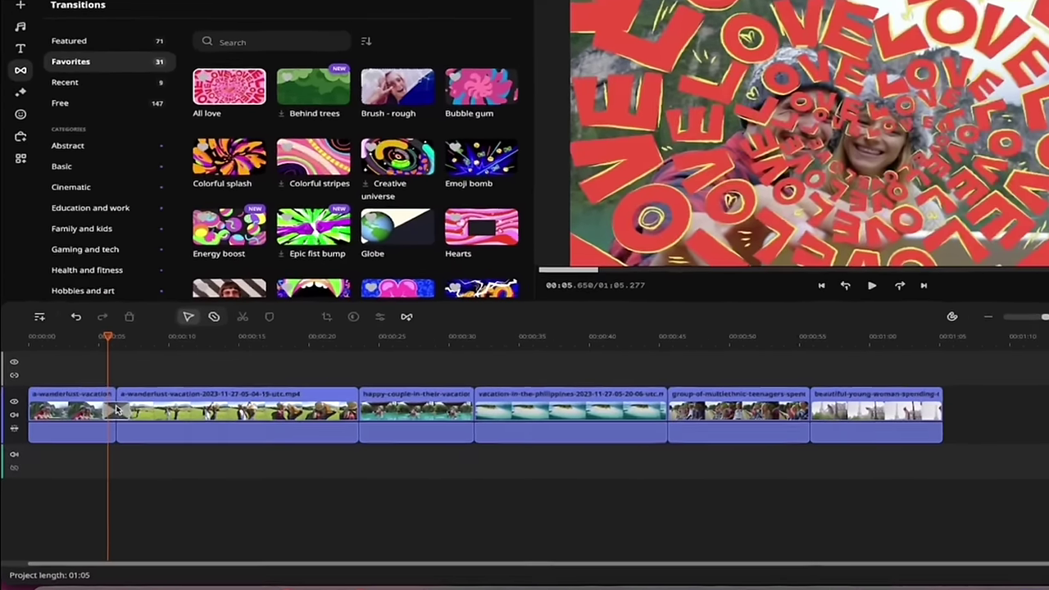
# Step: Play back the All love transition between the lakeside and meadow clips to check how it looks
pyautogui.scroll(3, 101, 409)
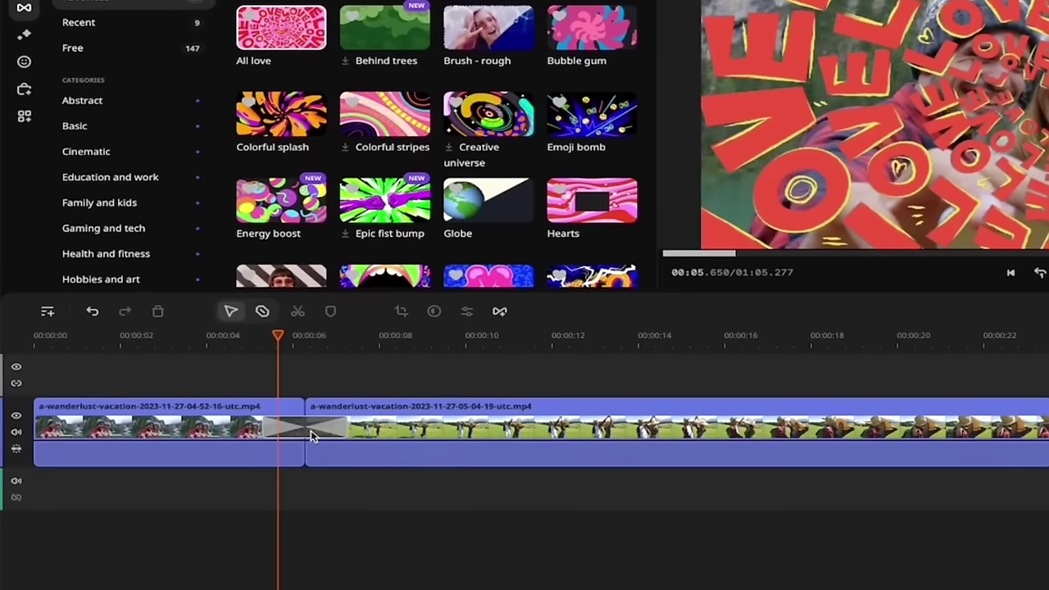
pyautogui.click(273, 341)
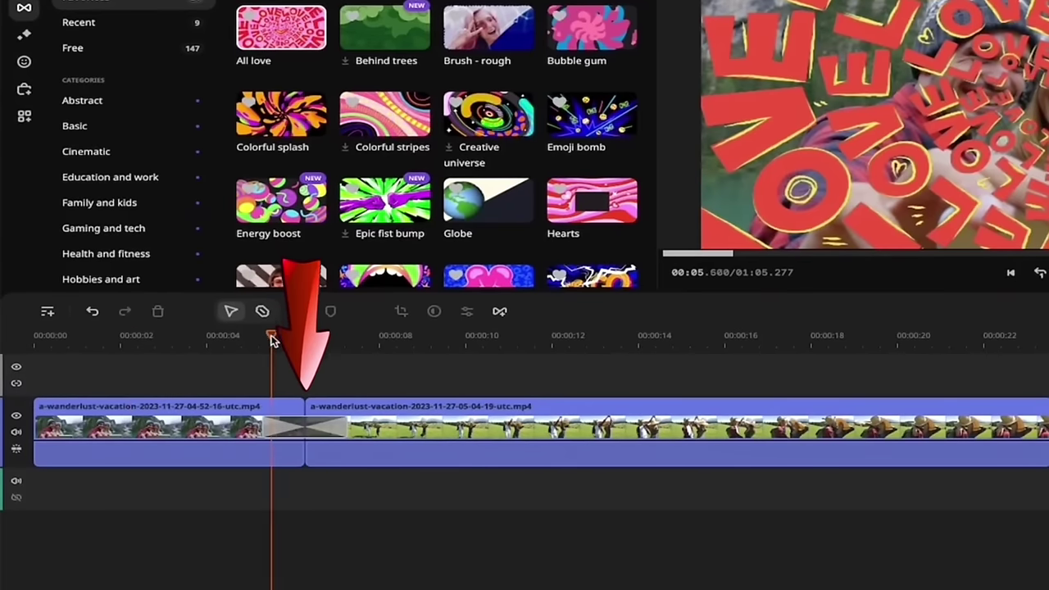
pyautogui.moveTo(197, 338); pyautogui.dragTo(188, 337)
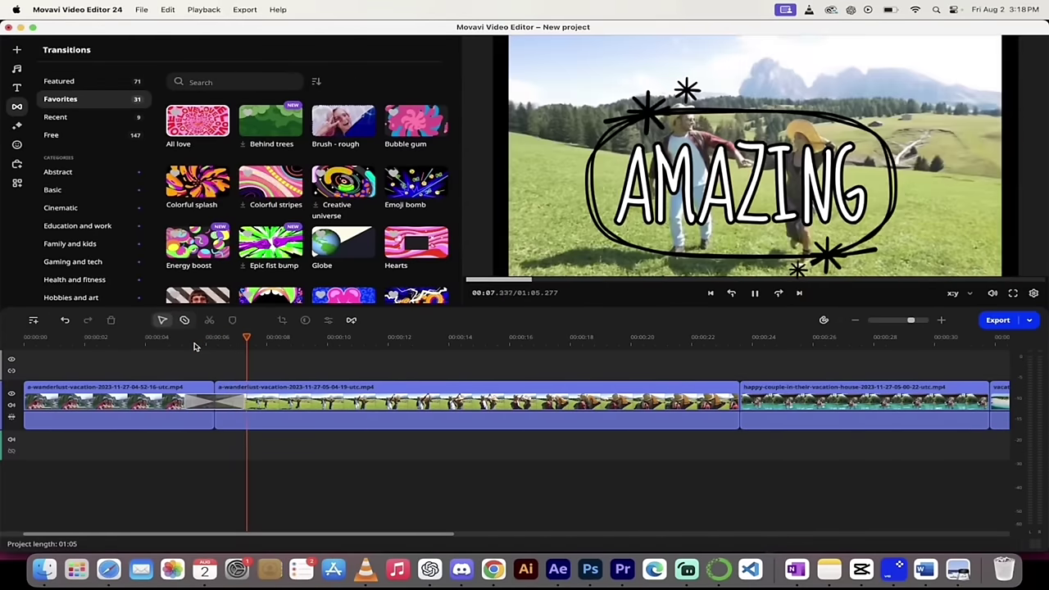
pyautogui.press('space')
pyautogui.press('super+minus')
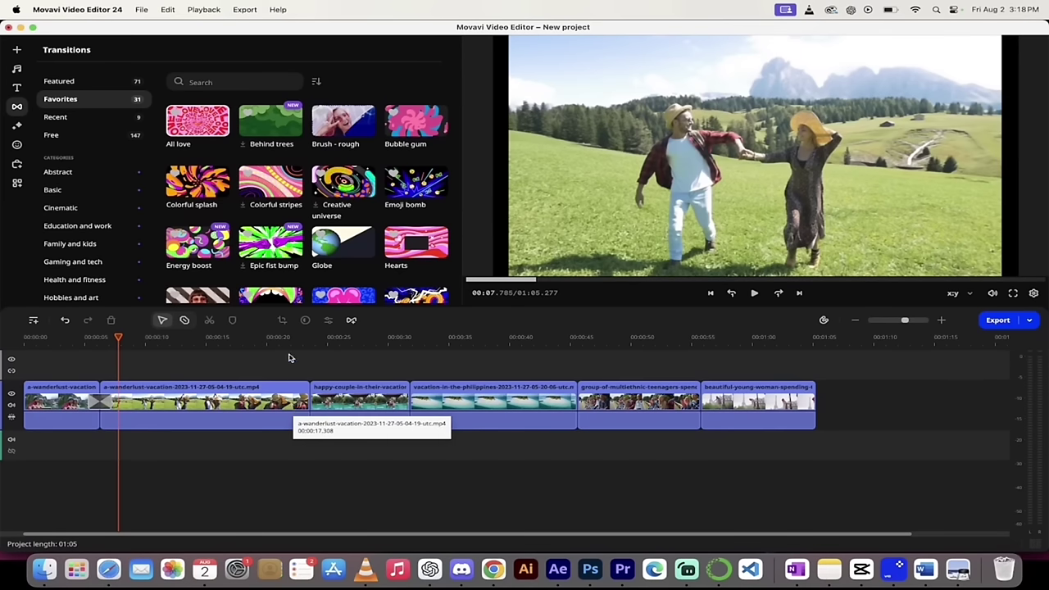
# Step: Set the playhead at the cut between the meadow and pool clips and remove the open-mouth Kiss transition from the favorites
pyautogui.moveTo(286, 346); pyautogui.dragTo(320, 347)
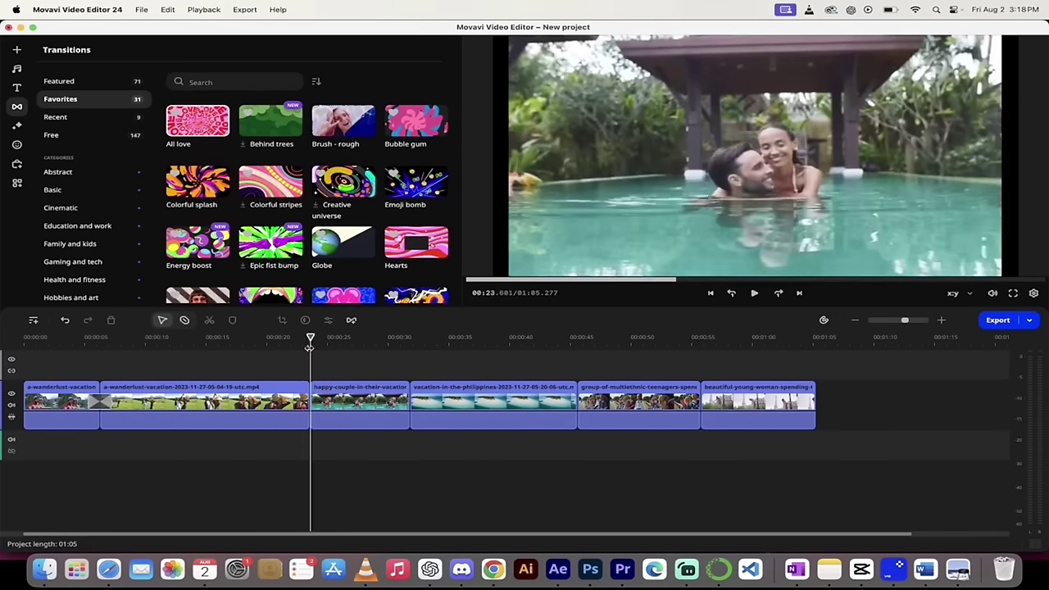
pyautogui.scroll(-2, 178, 165)
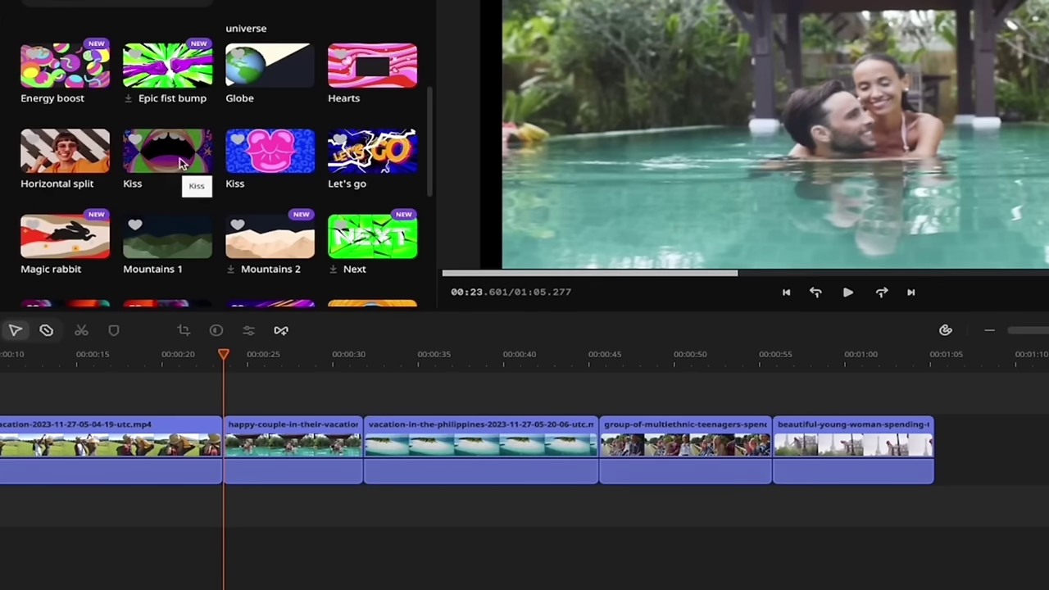
pyautogui.click(138, 142)
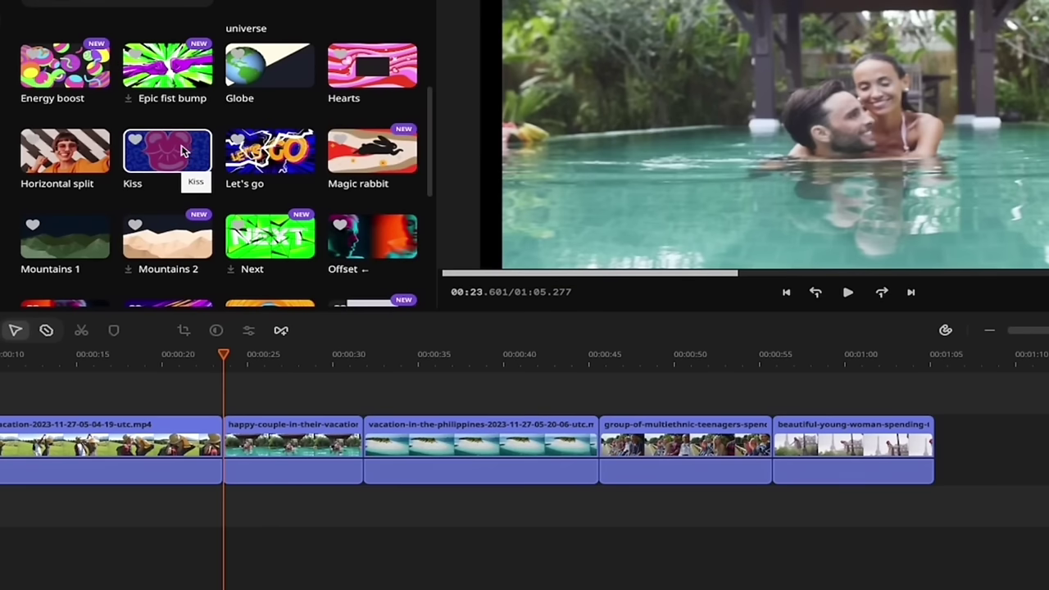
# Step: Apply the pink-lips Kiss transition at the cut between the meadow and pool clips and play it back
pyautogui.moveTo(173, 151); pyautogui.dragTo(182, 432)
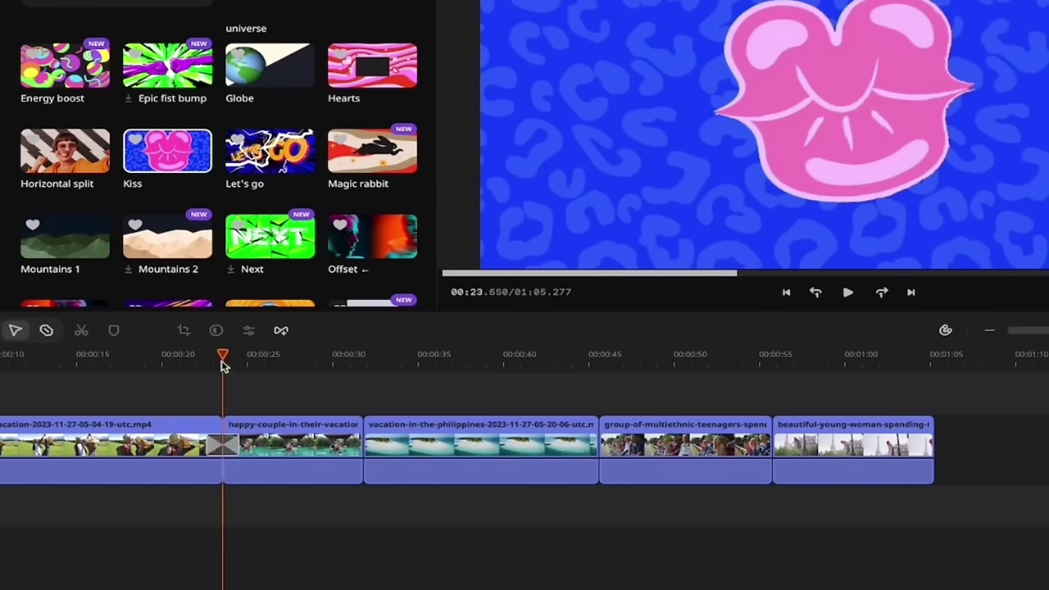
pyautogui.moveTo(223, 358); pyautogui.dragTo(197, 360)
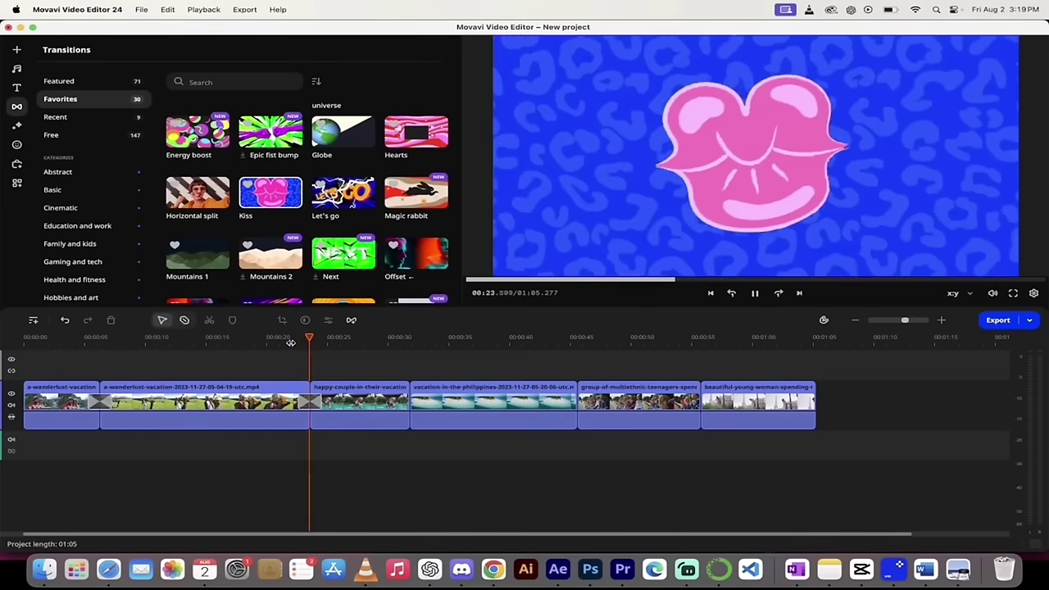
pyautogui.press('space')
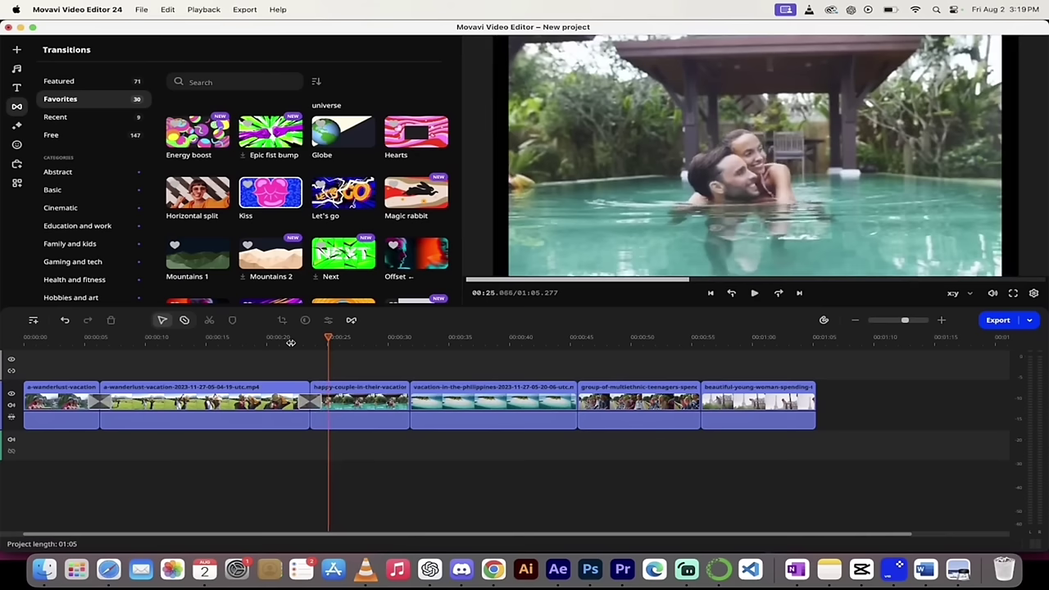
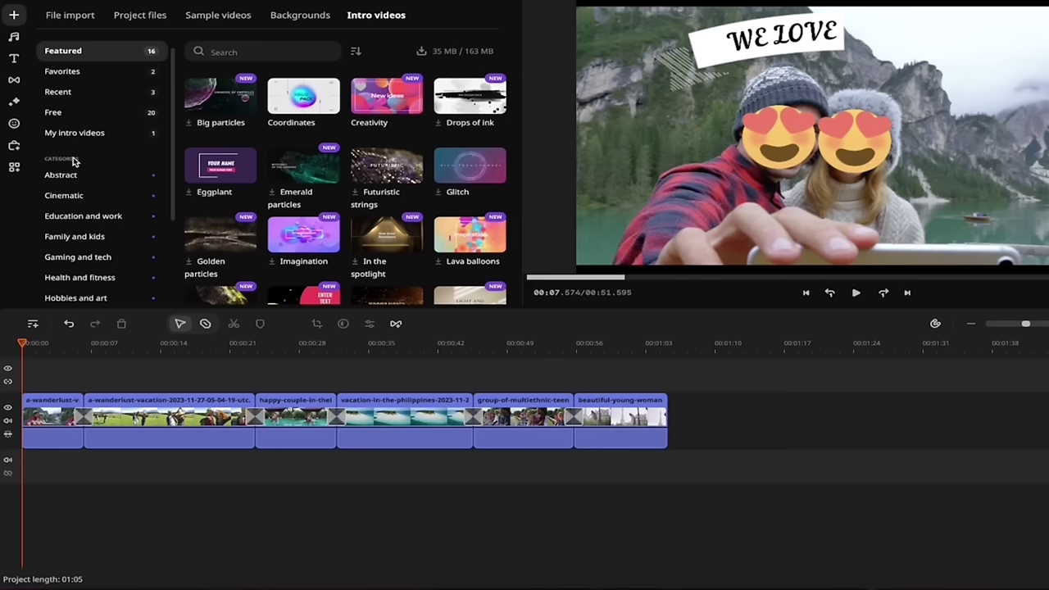
# Step: Browse the Vlogging and style intro videos and preview Countdown 1, Countdown 2 and Countdown 4
pyautogui.scroll(-3, 74, 162)
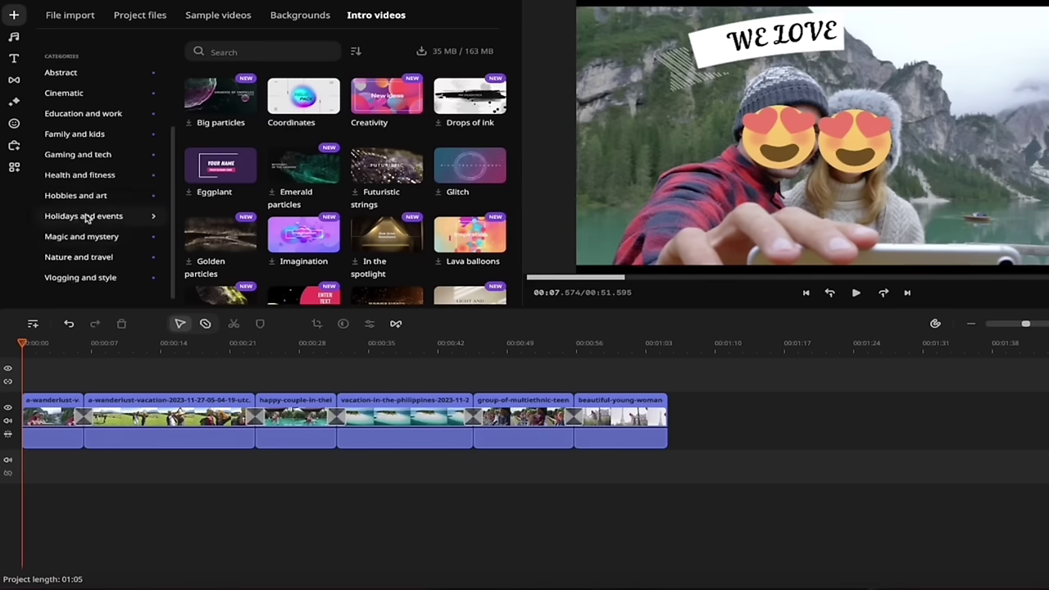
pyautogui.click(78, 277)
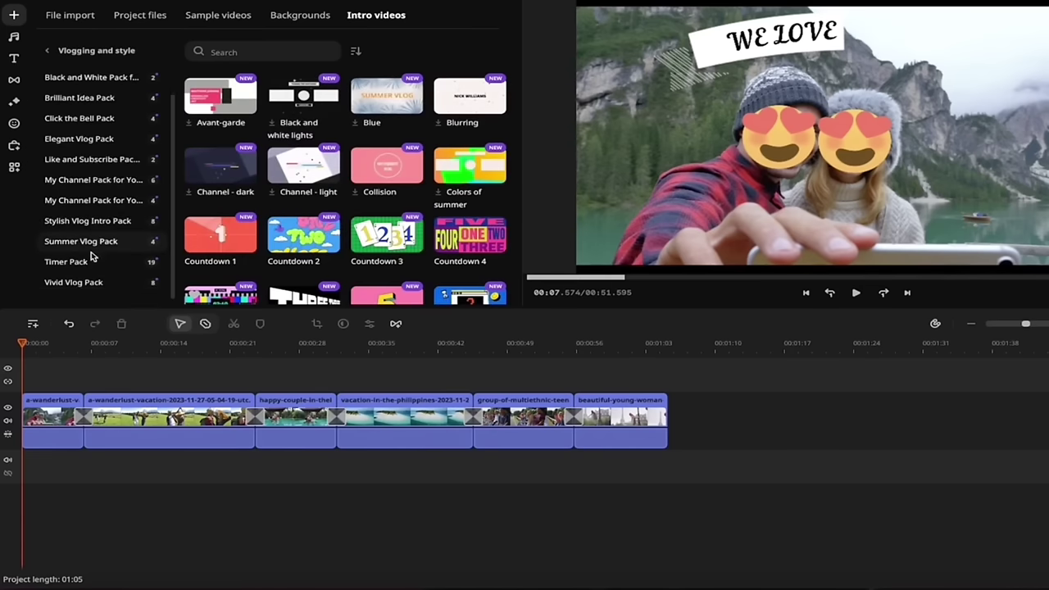
pyautogui.scroll(-1, 279, 205)
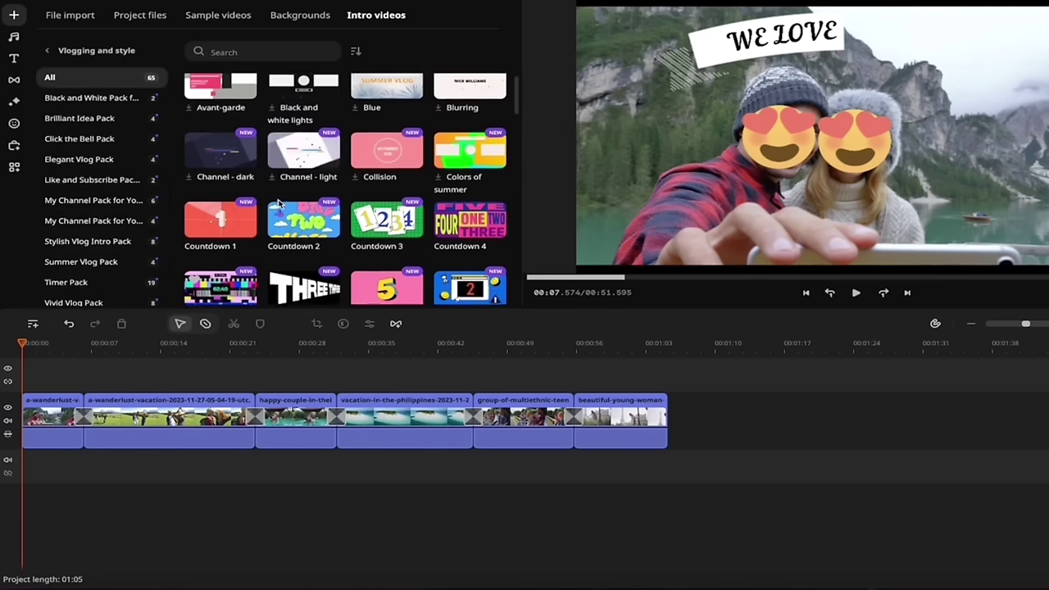
pyautogui.scroll(1, 358, 211)
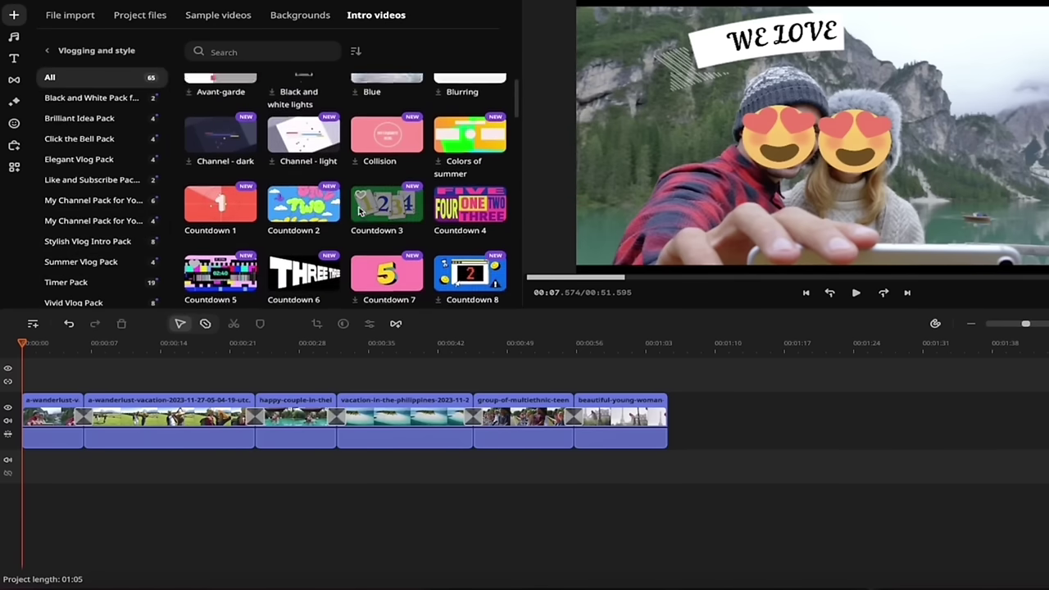
pyautogui.scroll(-1, 358, 210)
pyautogui.scroll(-1, 295, 180)
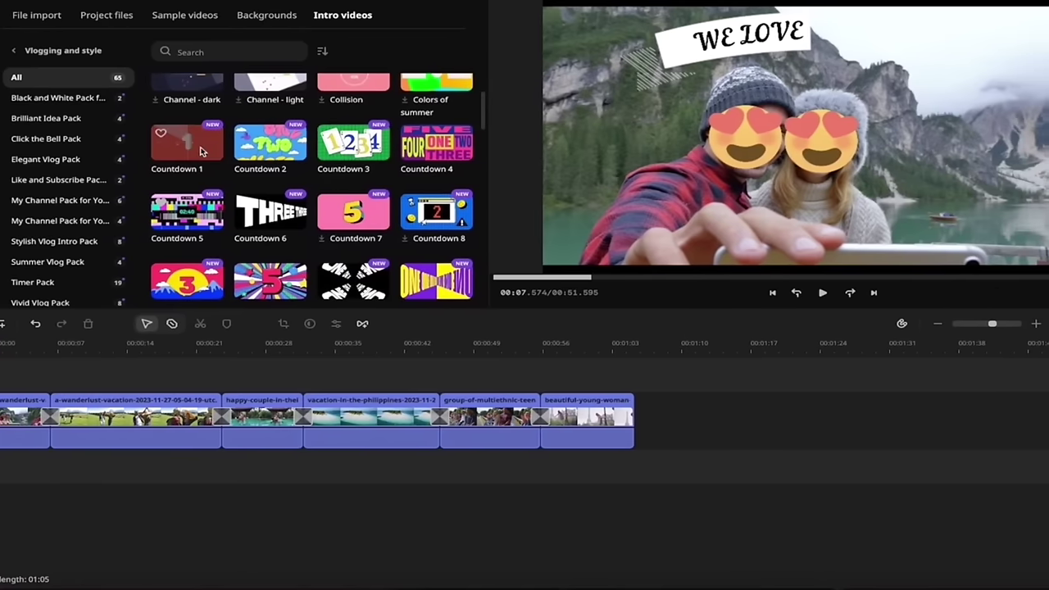
pyautogui.click(215, 151)
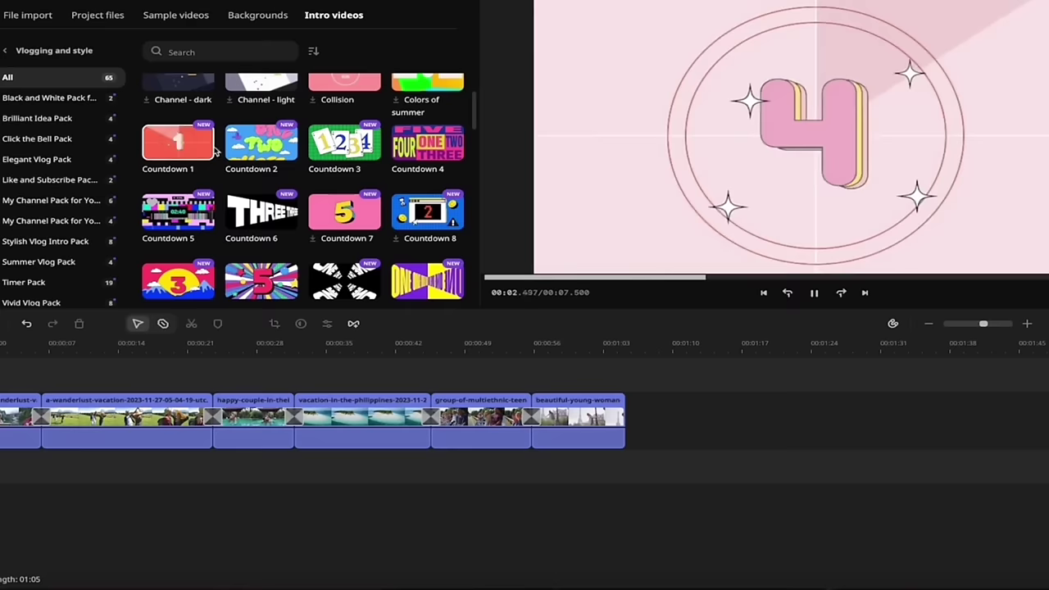
pyautogui.click(261, 154)
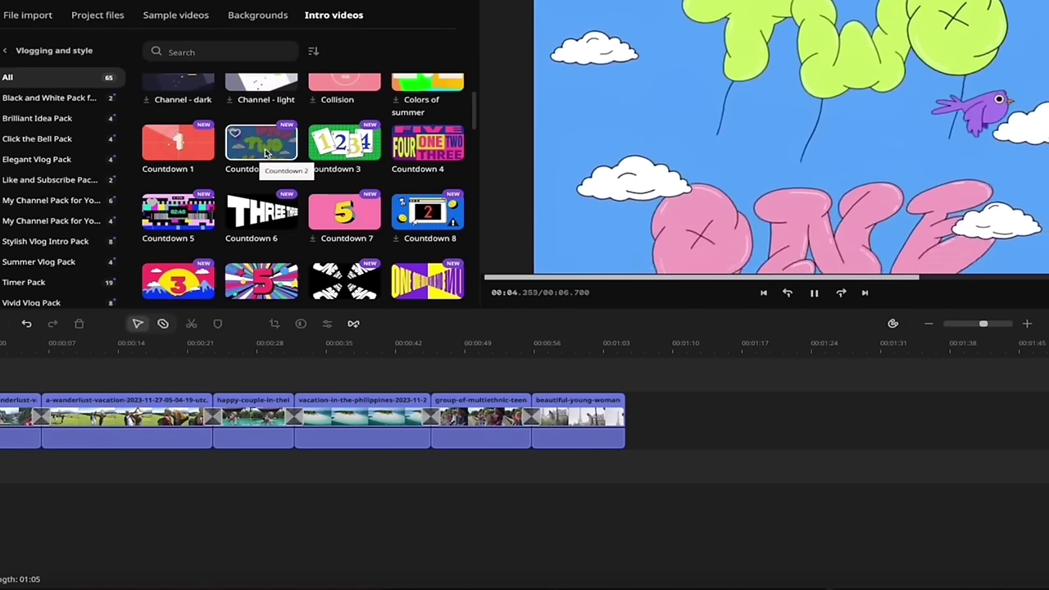
pyautogui.click(416, 150)
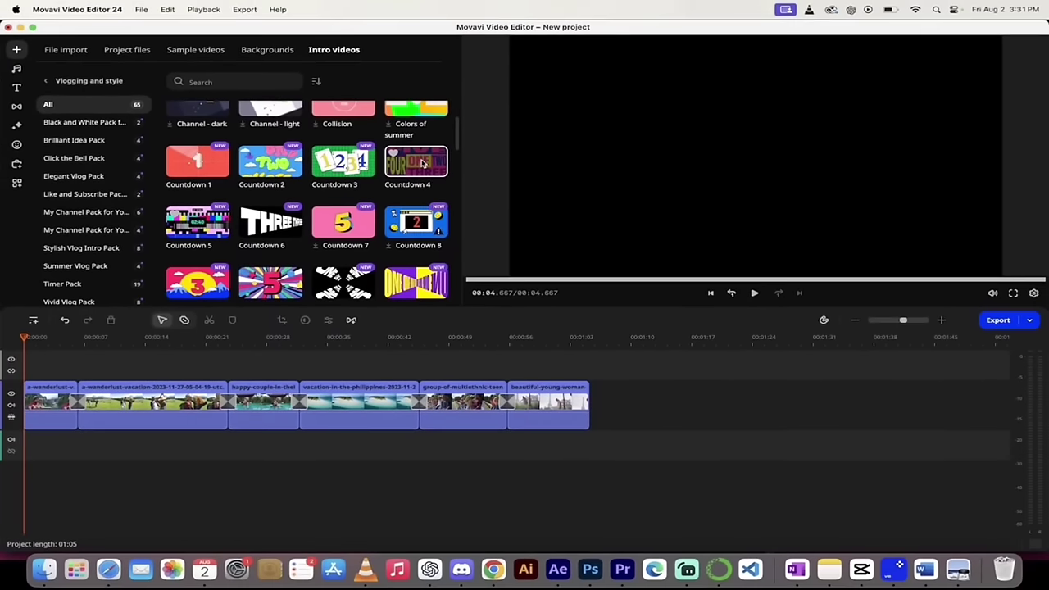
# Step: Insert the Countdown 4 intro before the lakeside clip and play it back from the beginning of the timeline
pyautogui.moveTo(412, 161); pyautogui.dragTo(29, 375)
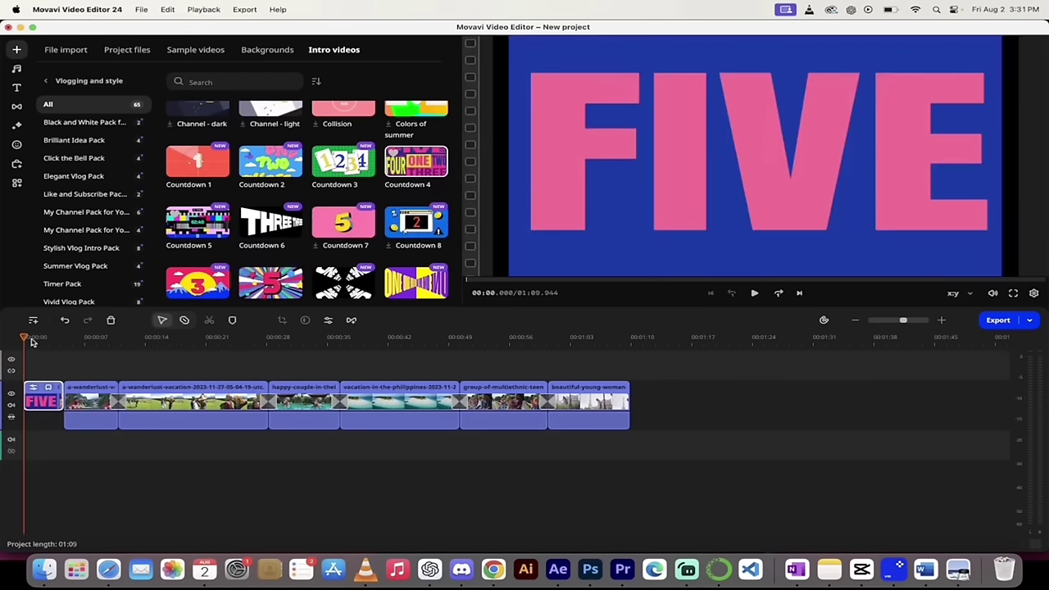
pyautogui.press('space')
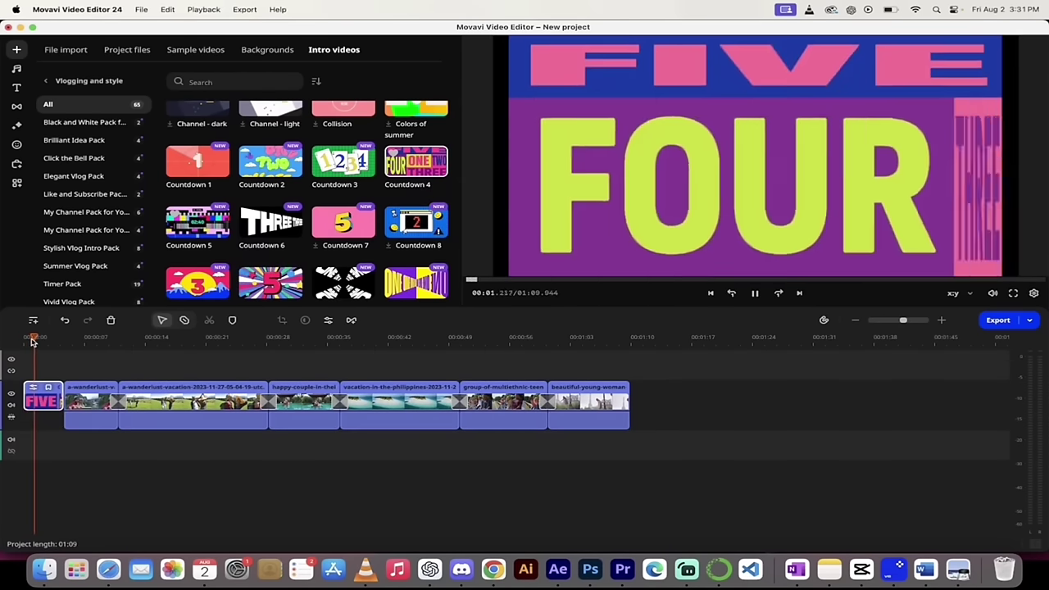
pyautogui.click(36, 338)
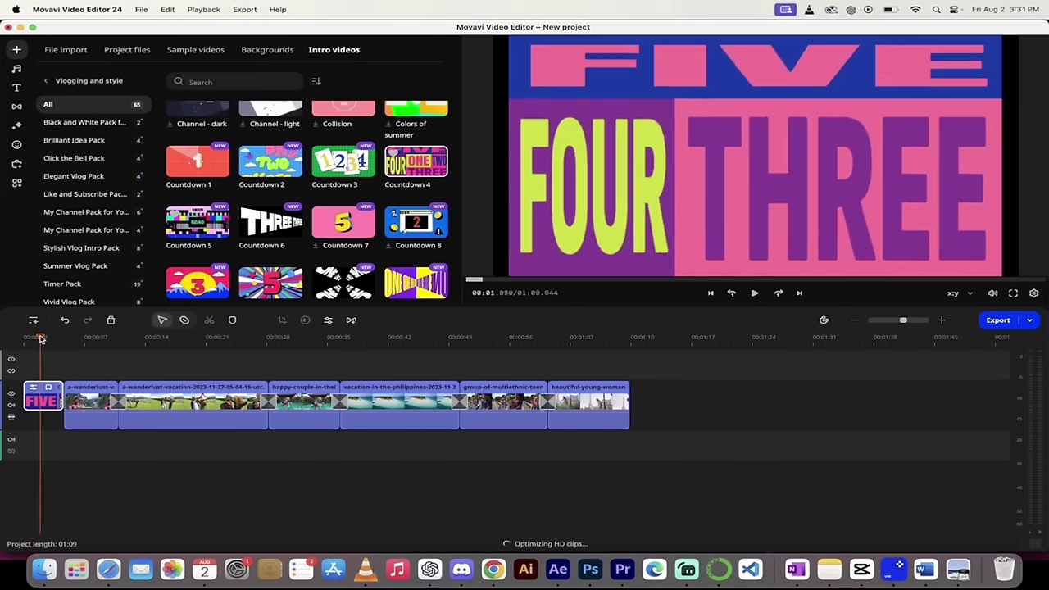
pyautogui.moveTo(36, 338); pyautogui.dragTo(14, 343)
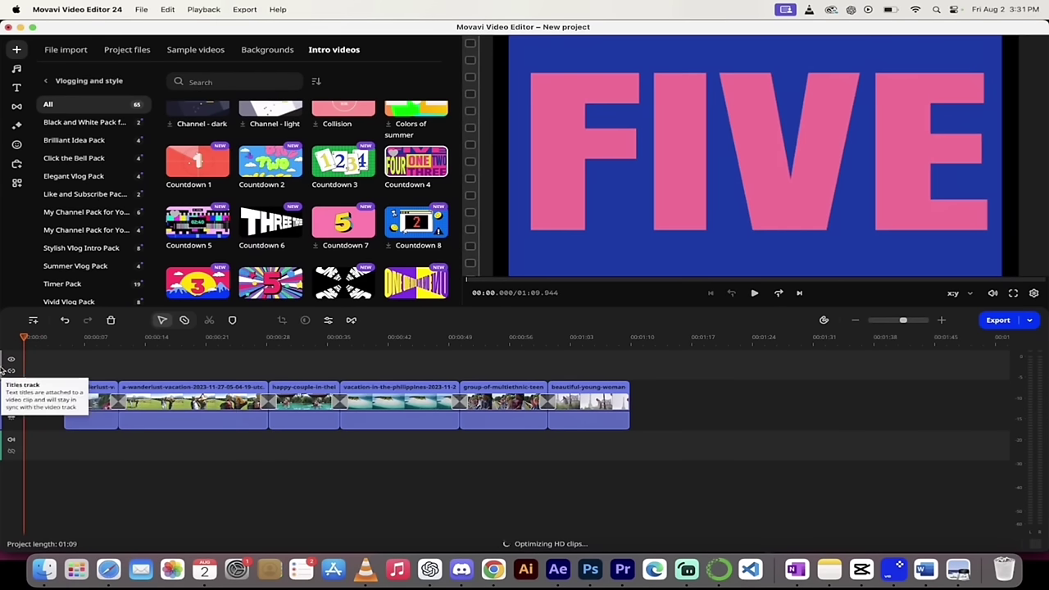
pyautogui.press('space')
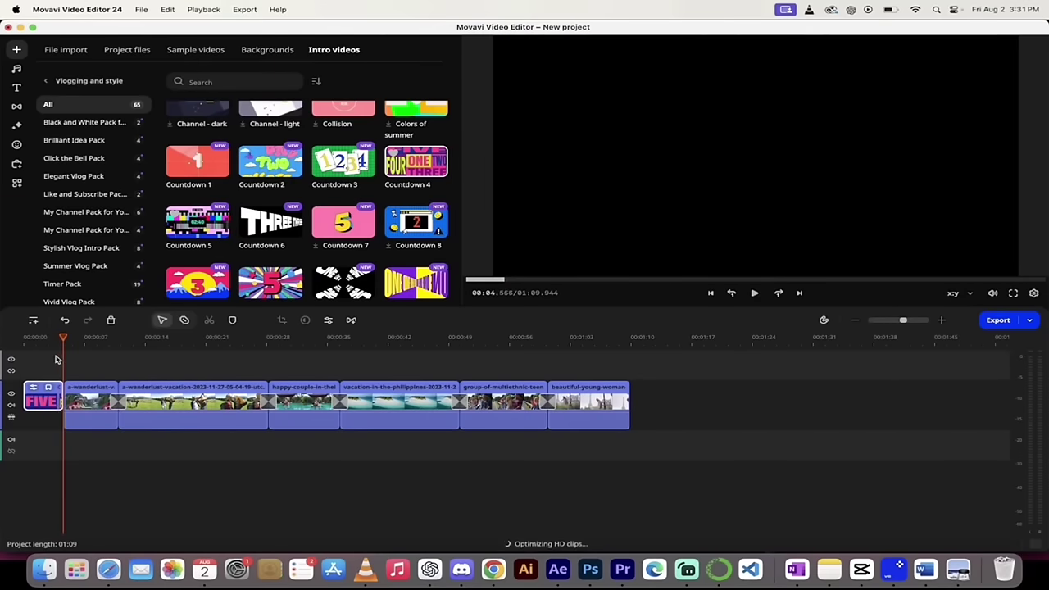
# Step: Apply the favorite transition Let's go at the cut between the countdown intro and the lakeside clip
pyautogui.moveTo(62, 359)
pyautogui.mouseDown()
pyautogui.moveTo(69, 349)
pyautogui.moveTo(55, 349)
pyautogui.moveTo(82, 355)
pyautogui.moveTo(64, 352)
pyautogui.mouseUp()
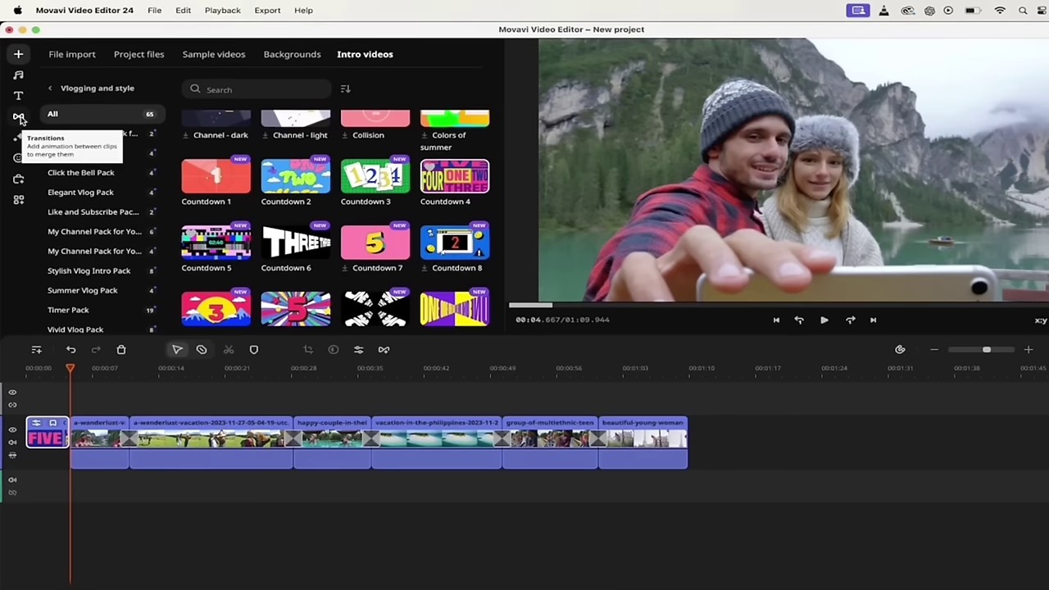
pyautogui.click(19, 116)
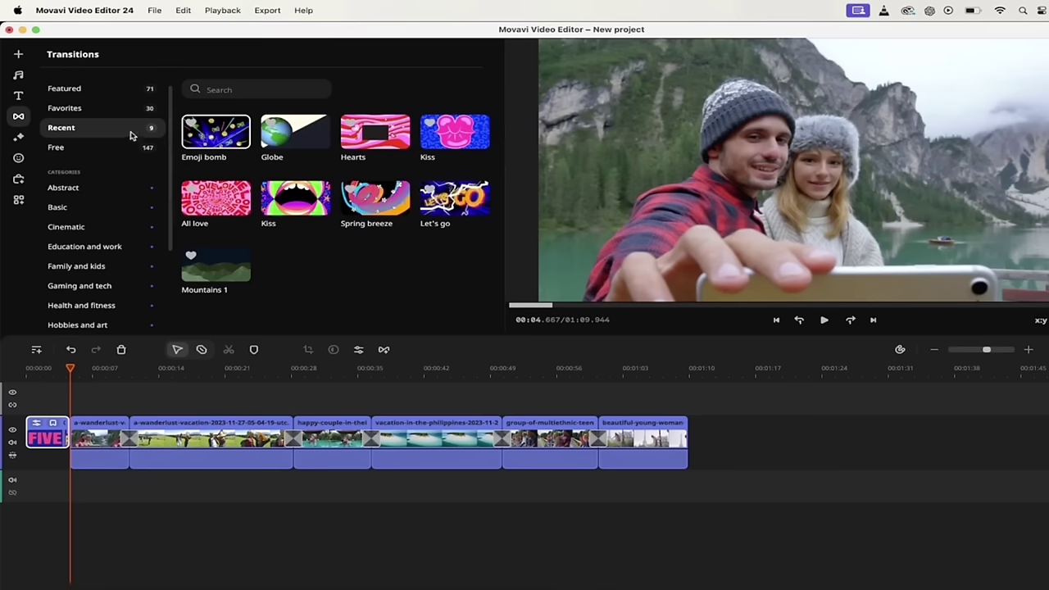
pyautogui.click(89, 107)
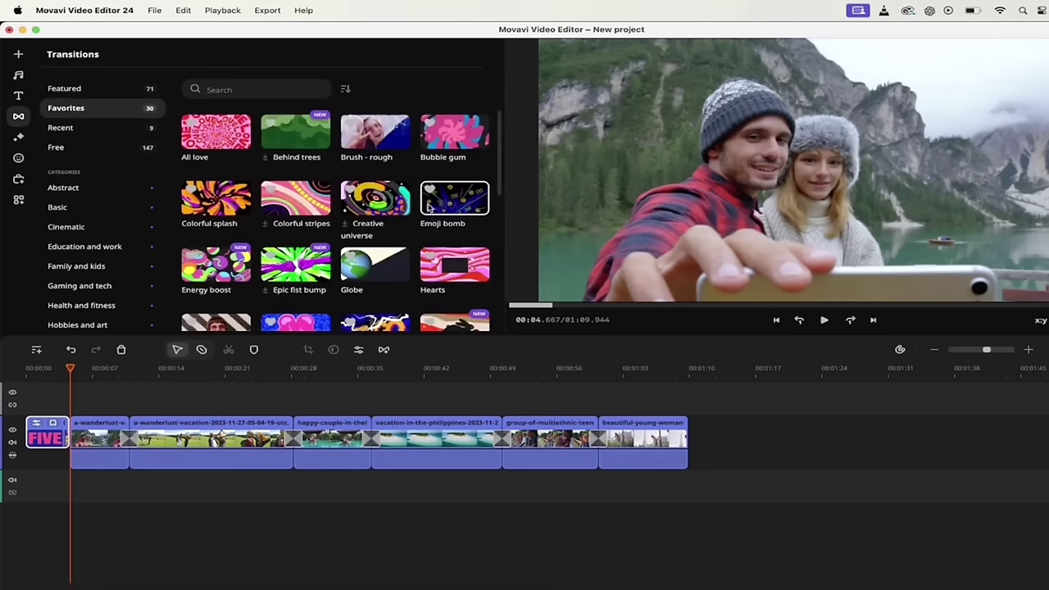
pyautogui.scroll(-5, 418, 215)
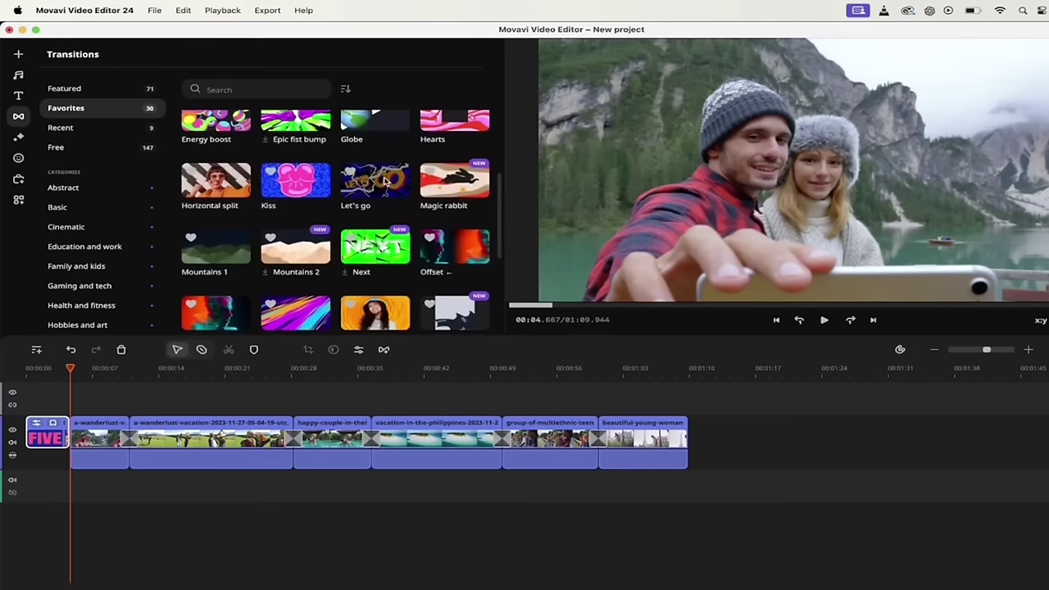
pyautogui.moveTo(379, 182); pyautogui.dragTo(56, 434)
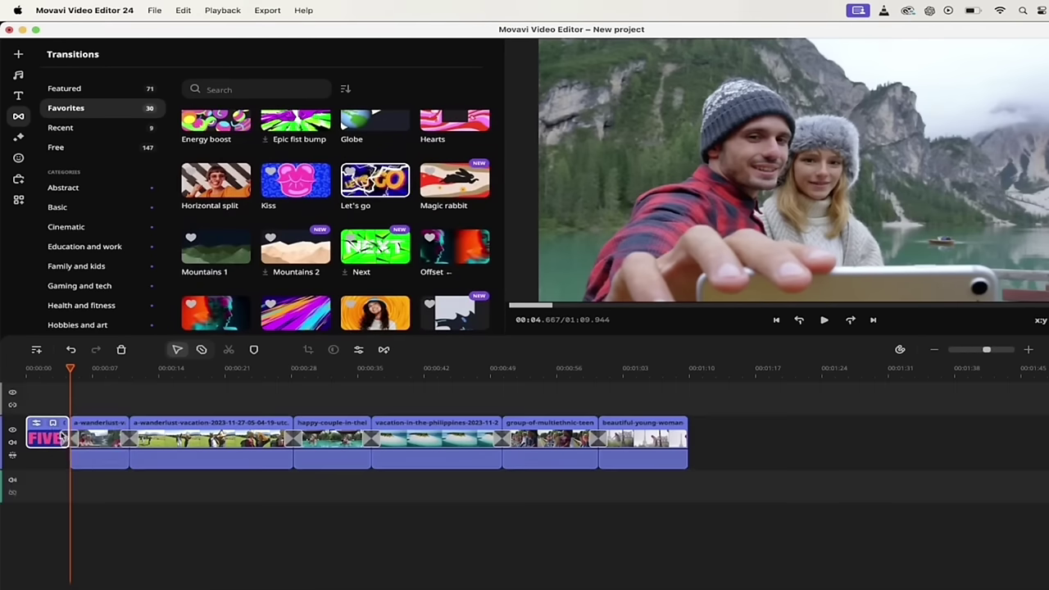
# Step: Play back the Let's go transition from partway through the countdown intro into the lakeside clip
pyautogui.moveTo(72, 369); pyautogui.dragTo(47, 373)
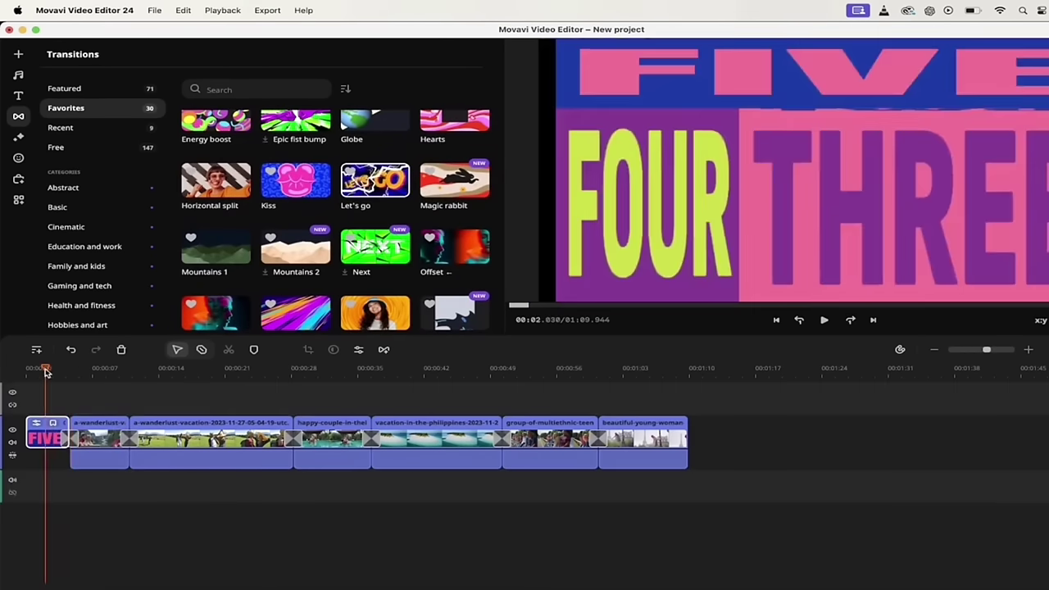
pyautogui.press('space')
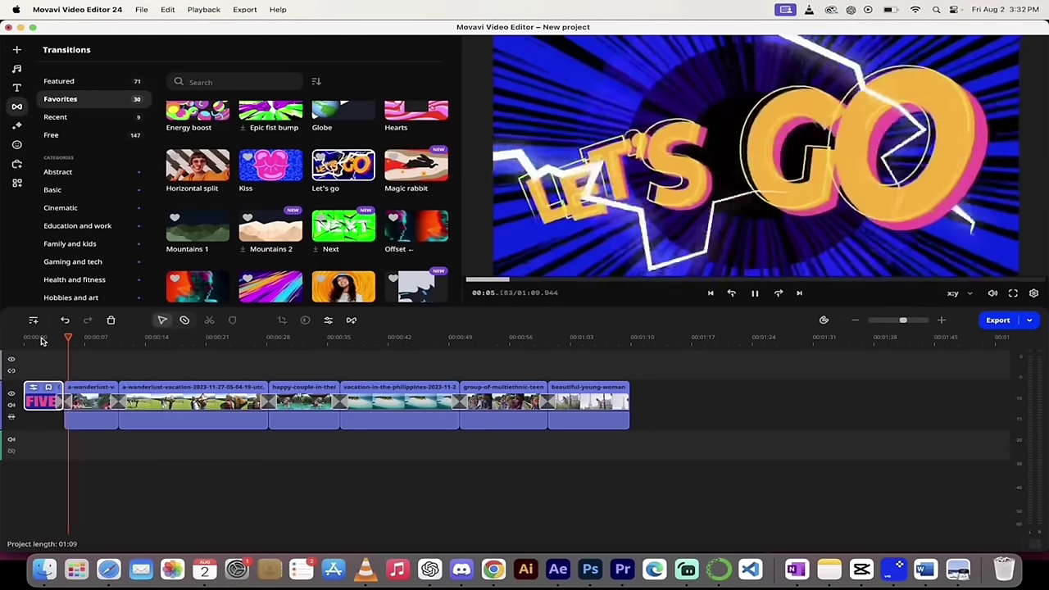
pyautogui.press('space')
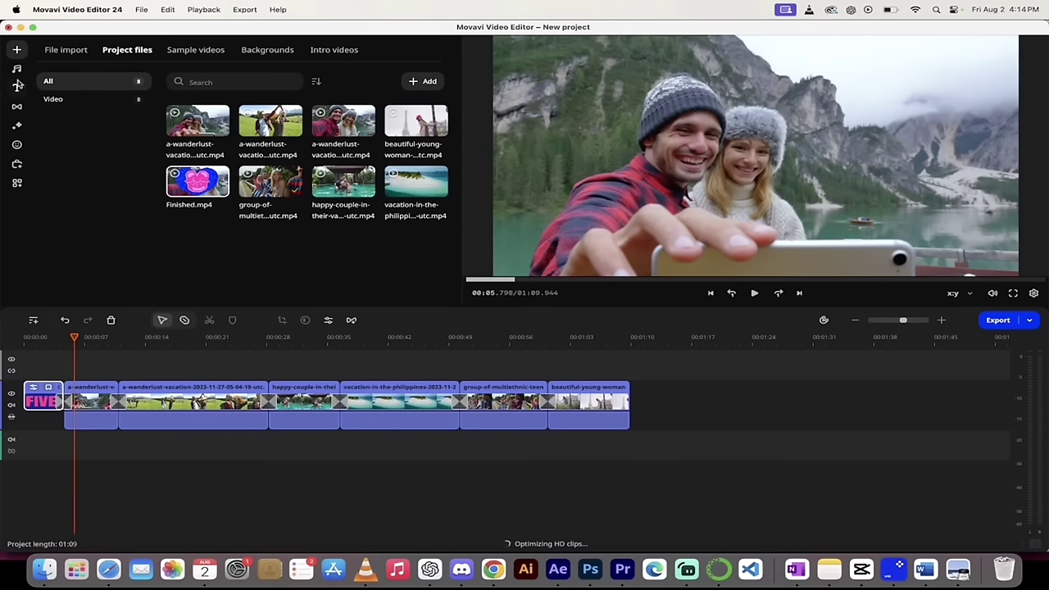
# Step: Look through the featured titles and preview the Charmed runes and Fly in titles
pyautogui.click(16, 90)
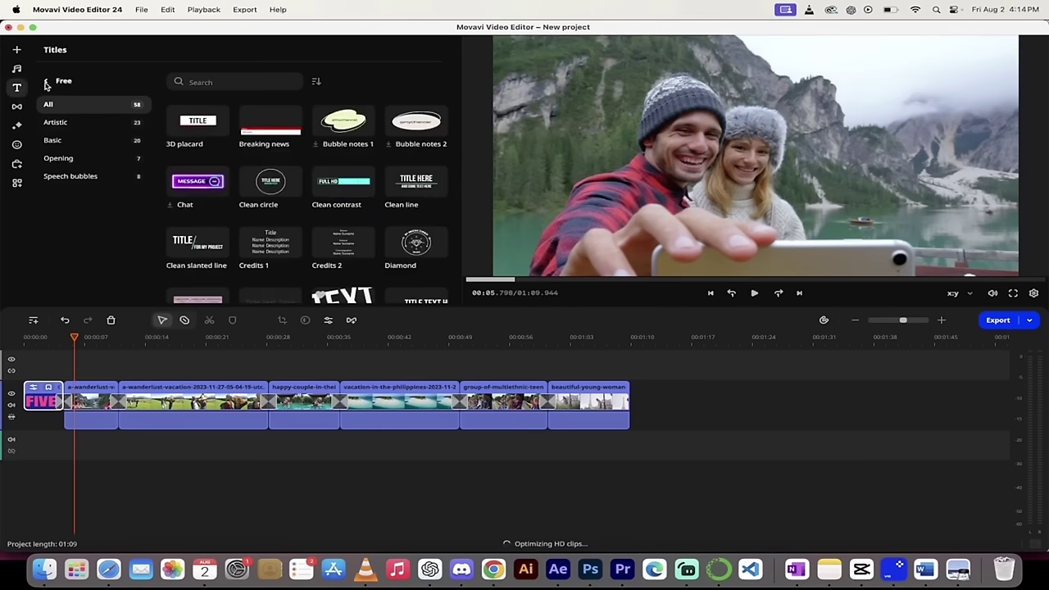
pyautogui.click(47, 81)
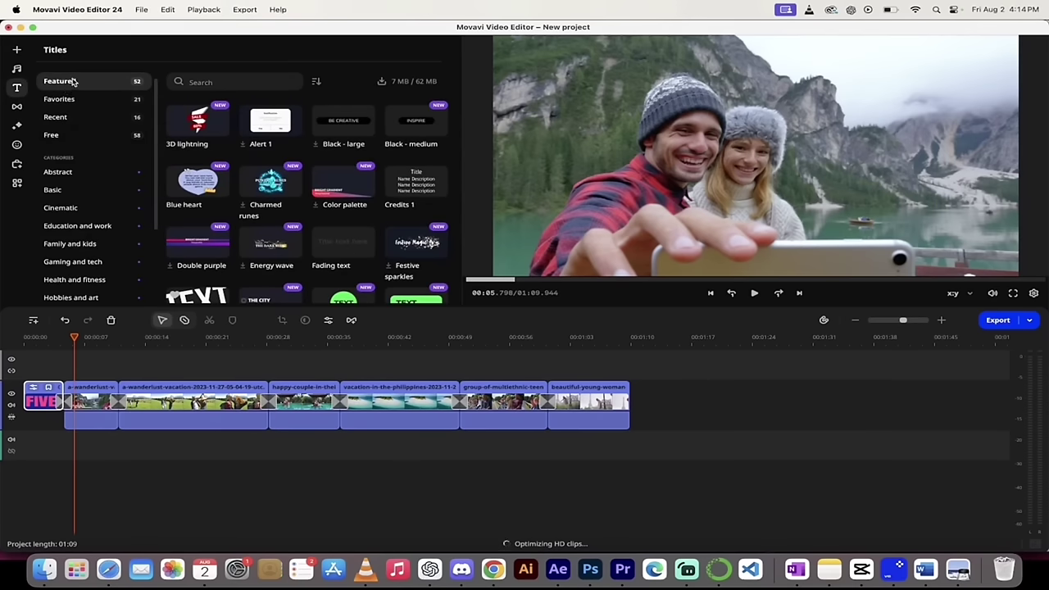
pyautogui.click(73, 81)
pyautogui.scroll(-3, 322, 195)
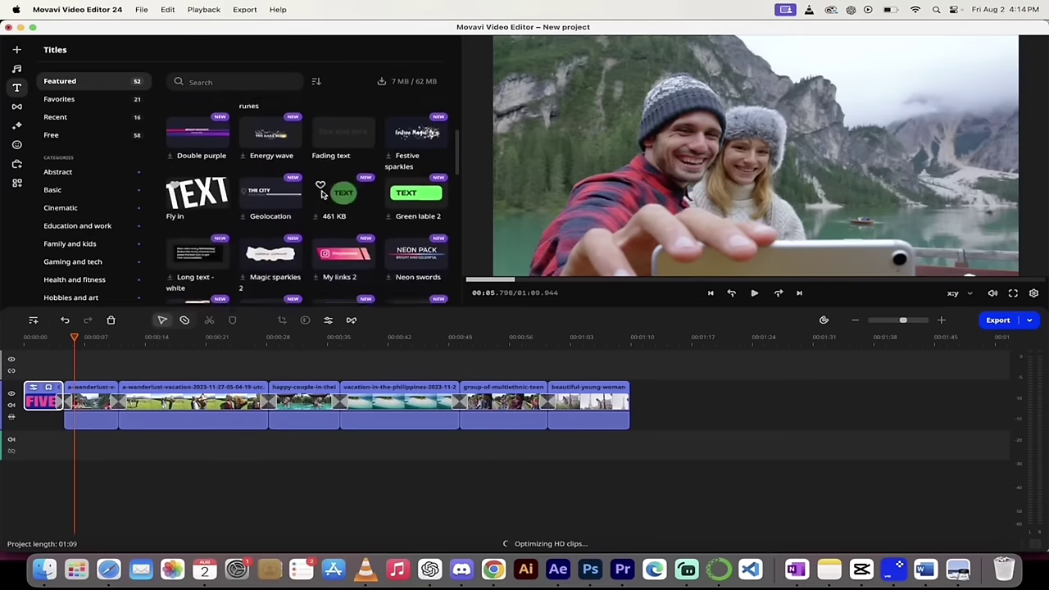
pyautogui.scroll(3, 322, 194)
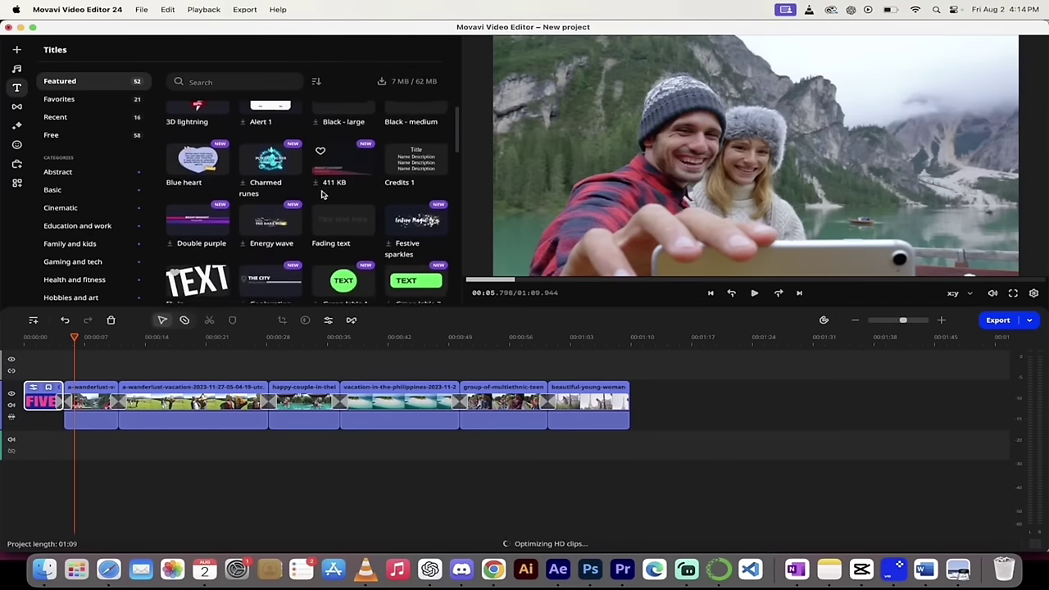
pyautogui.click(269, 150)
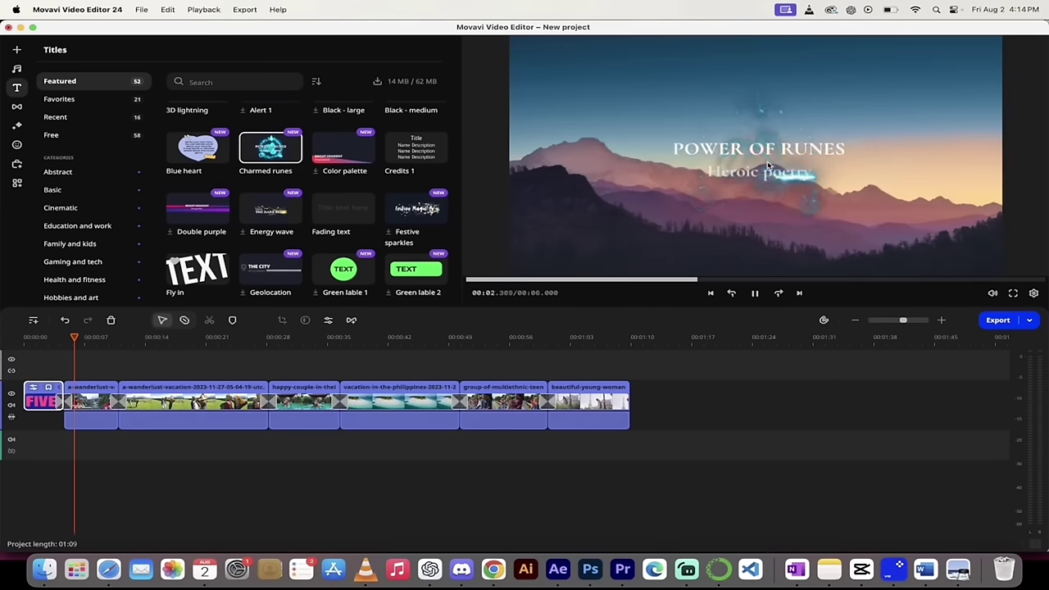
pyautogui.scroll(-2, 404, 217)
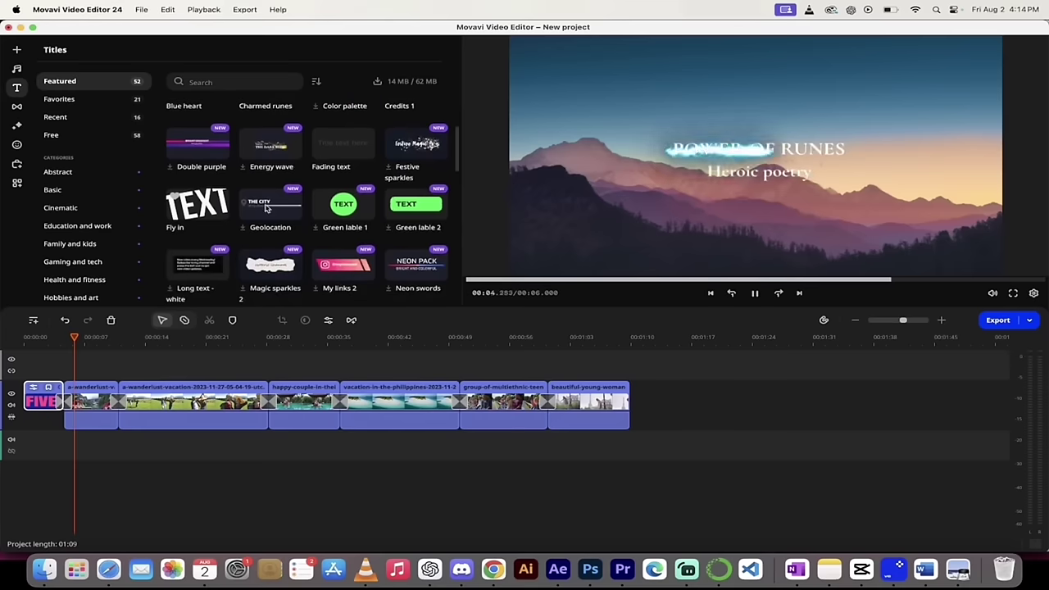
pyautogui.click(206, 209)
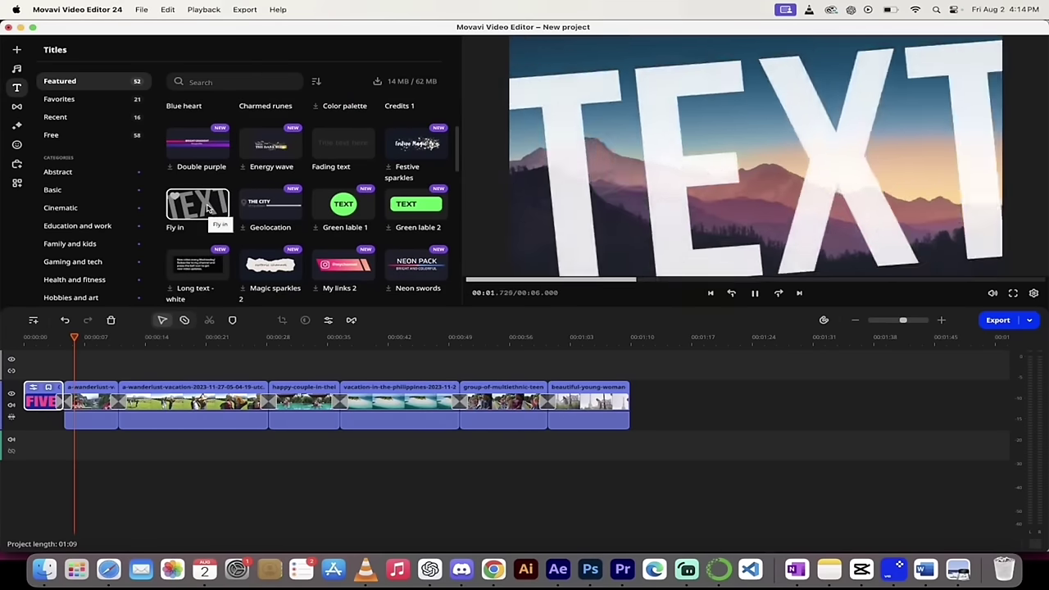
pyautogui.scroll(-1, 209, 209)
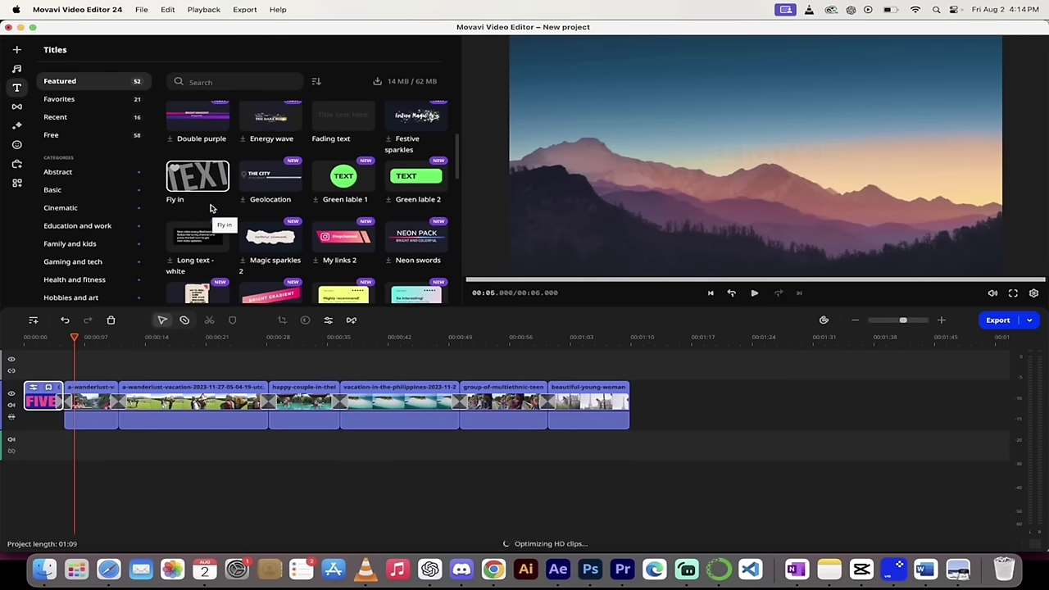
pyautogui.scroll(-10, 210, 209)
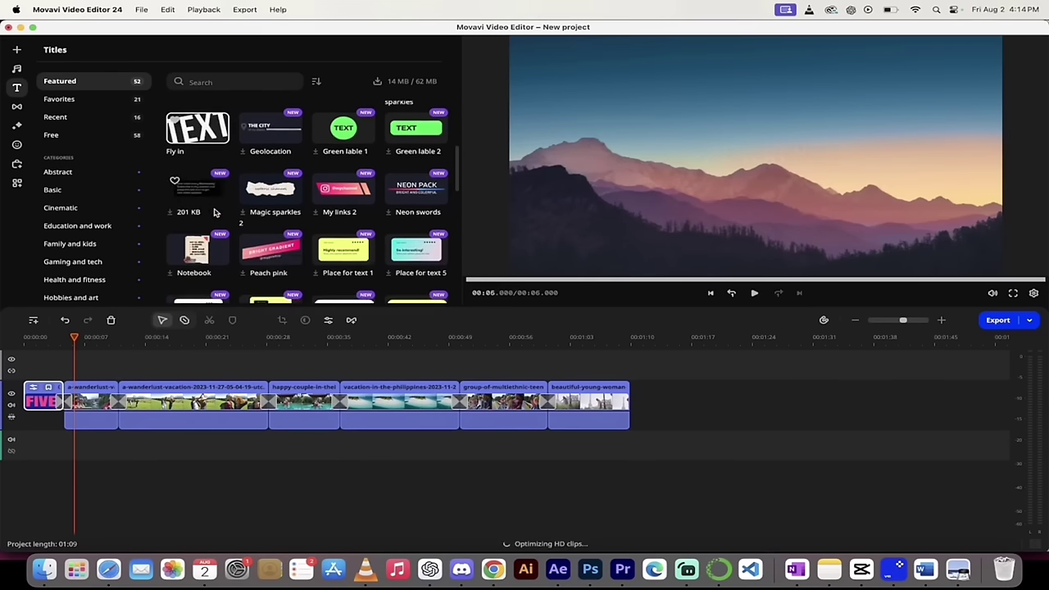
pyautogui.scroll(-3, 215, 211)
pyautogui.scroll(3, 215, 211)
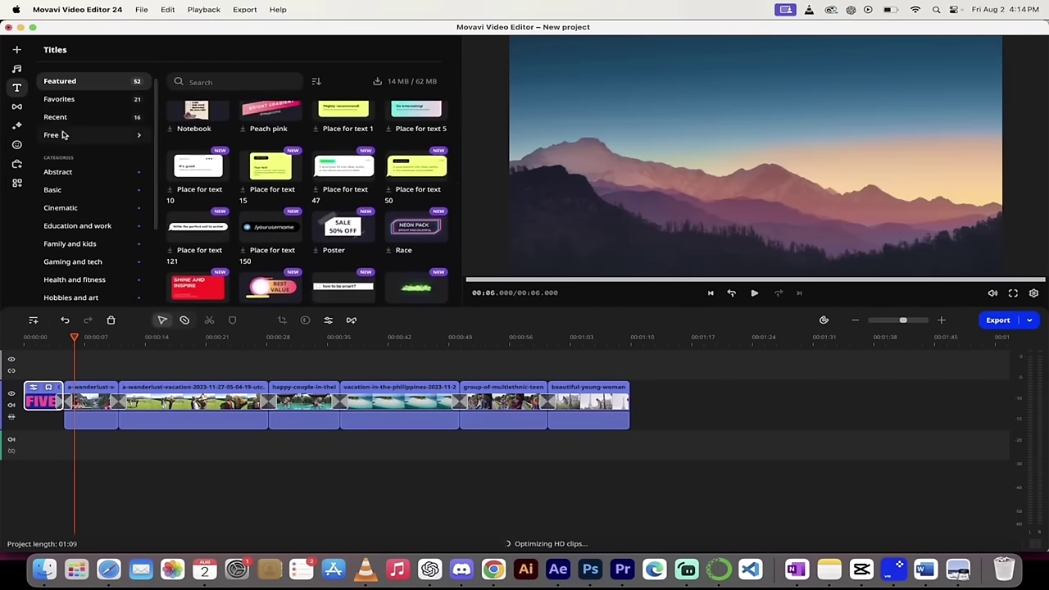
# Step: Browse the free and favorite titles and add Ribbon 2 above the lakeside clip, starting at 00:06.790
pyautogui.click(62, 137)
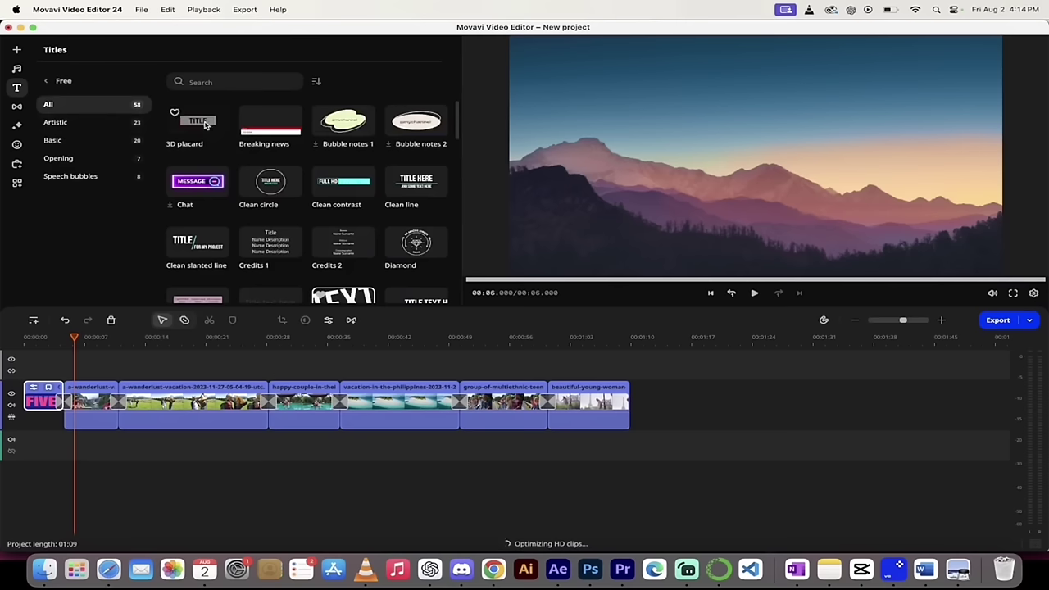
pyautogui.scroll(-3, 356, 195)
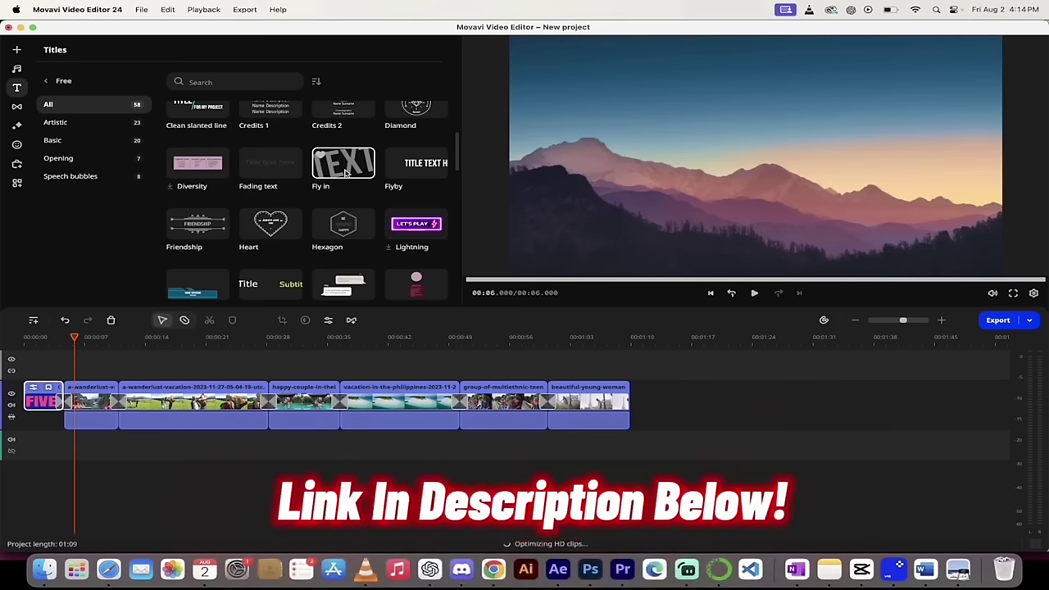
pyautogui.scroll(-2, 346, 172)
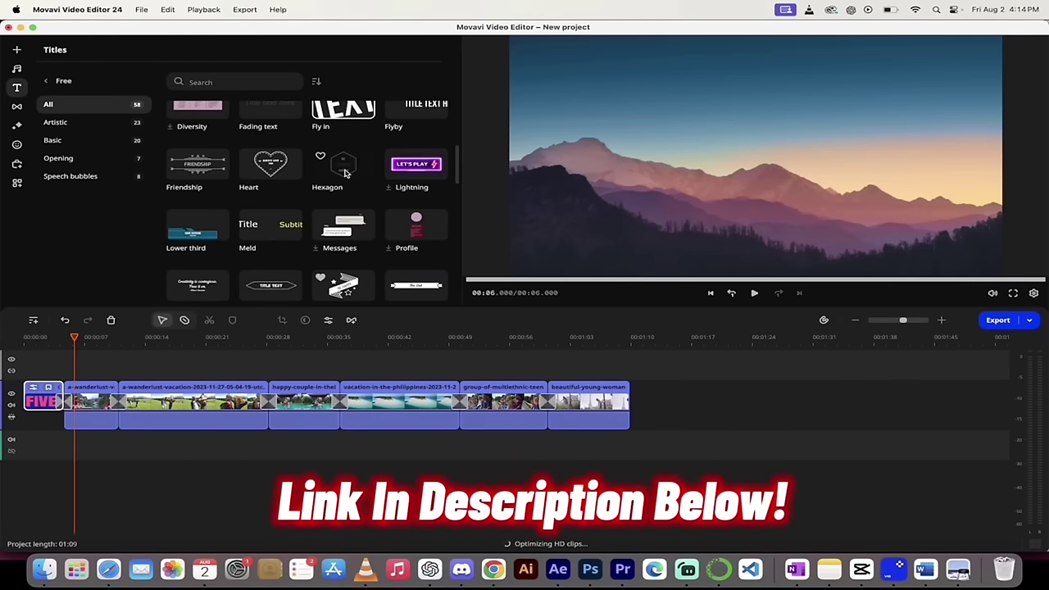
pyautogui.click(46, 81)
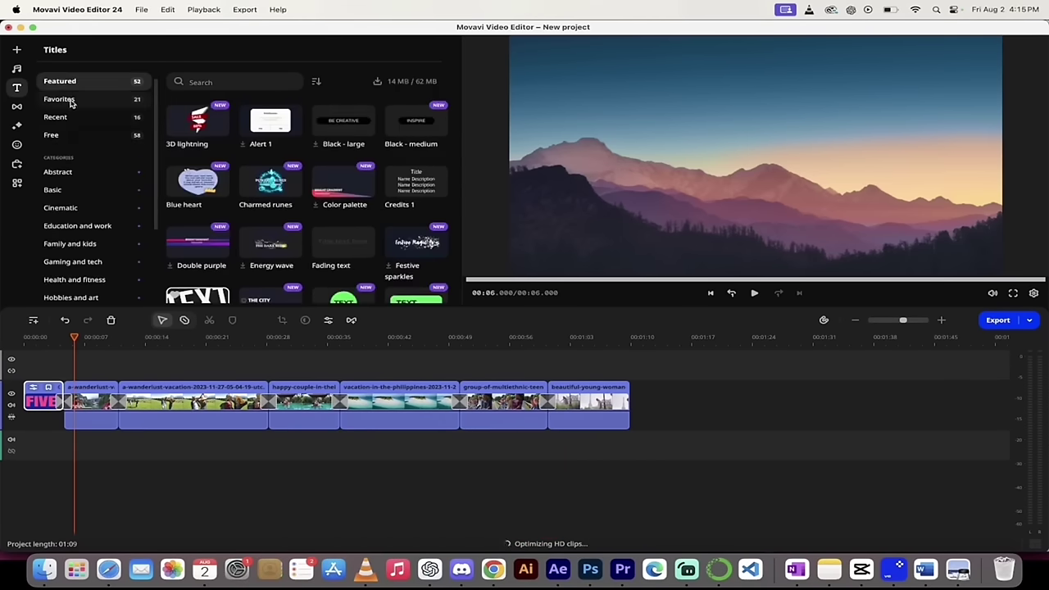
pyautogui.click(65, 102)
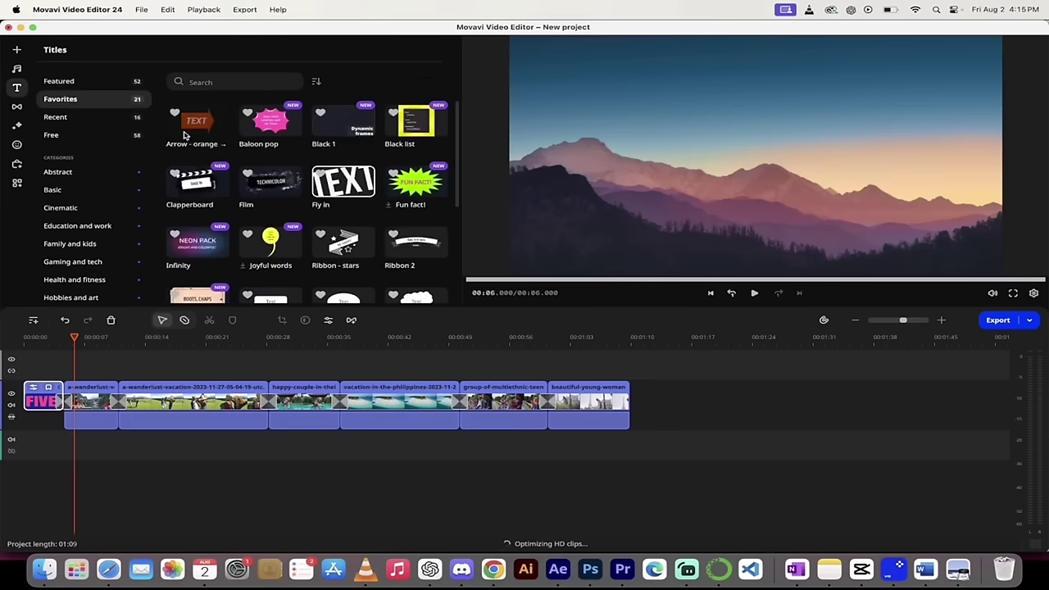
pyautogui.moveTo(75, 339); pyautogui.dragTo(81, 342)
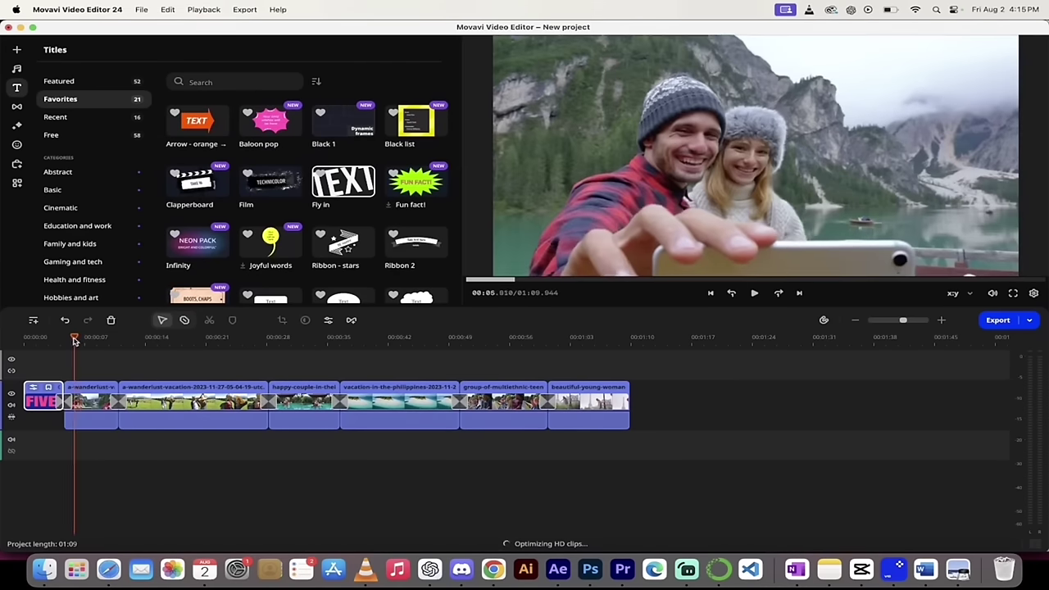
pyautogui.moveTo(80, 342); pyautogui.dragTo(82, 343)
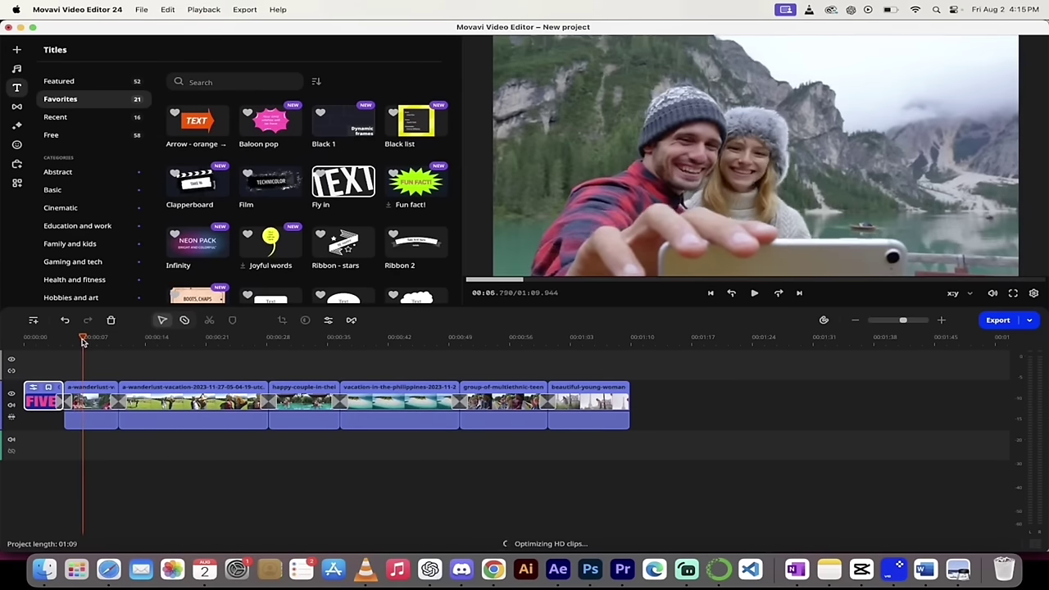
pyautogui.scroll(-3, 406, 157)
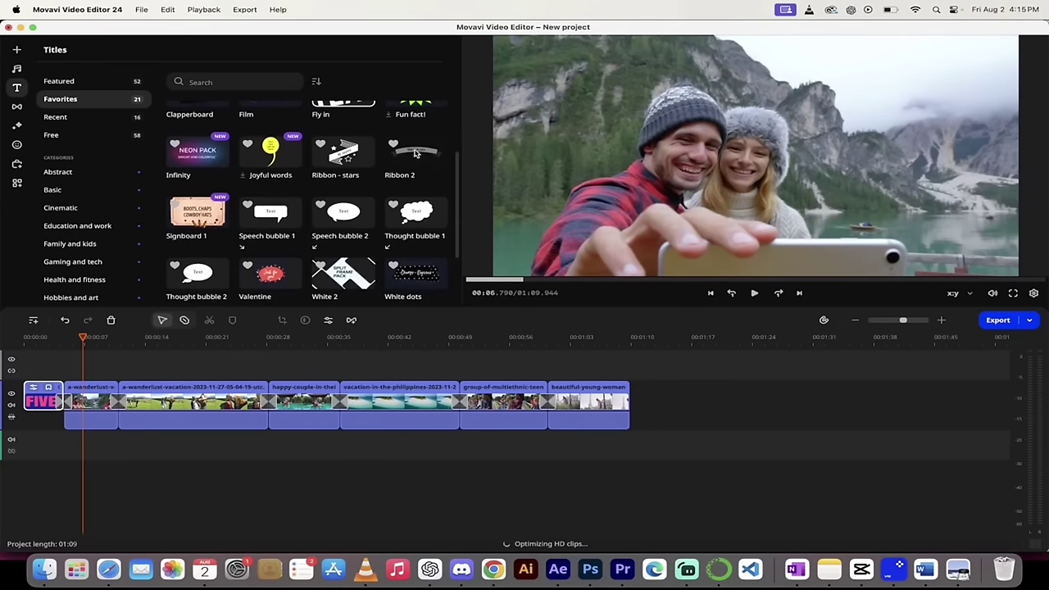
pyautogui.click(421, 152)
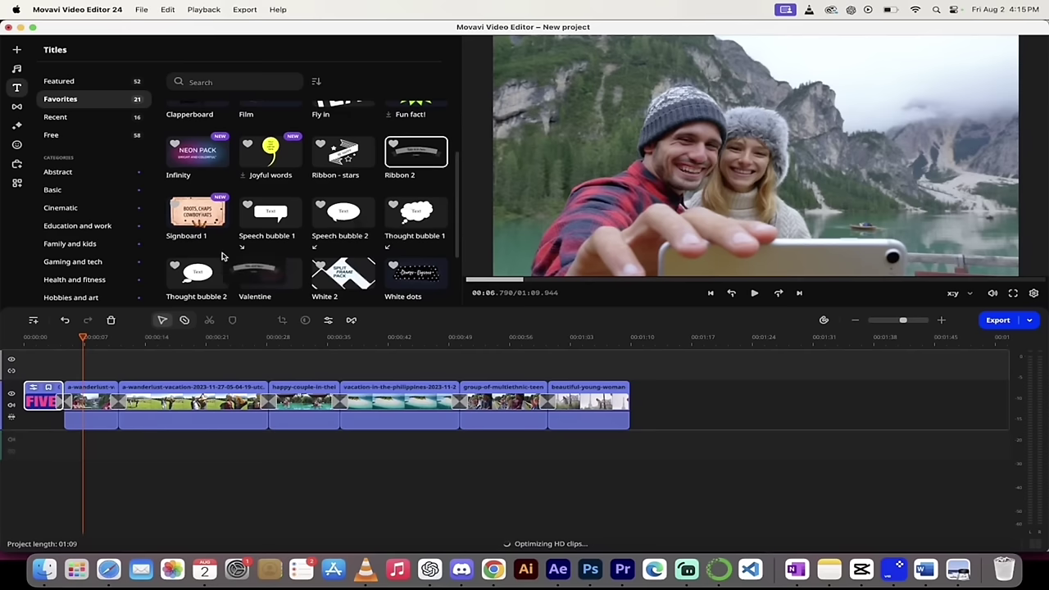
pyautogui.moveTo(240, 263); pyautogui.dragTo(91, 394)
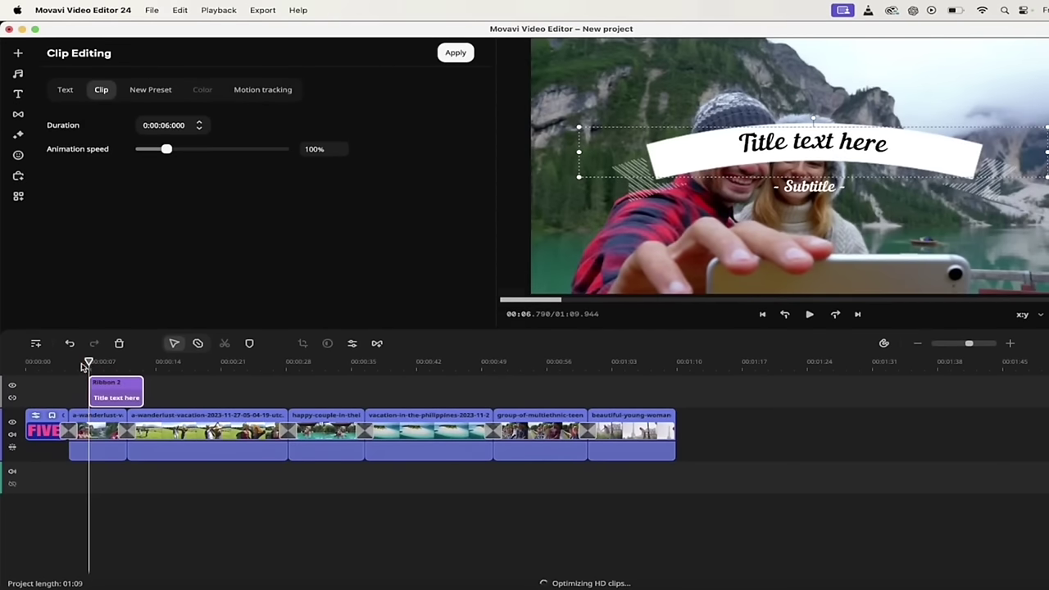
# Step: Shift the Ribbon 2 title earlier and trim it to run from 00:06.730 to the end of the lakeside clip at 00:10.960
pyautogui.moveTo(87, 363)
pyautogui.mouseDown()
pyautogui.moveTo(64, 367)
pyautogui.moveTo(79, 367)
pyautogui.mouseUp()
pyautogui.scroll(3, 117, 403)
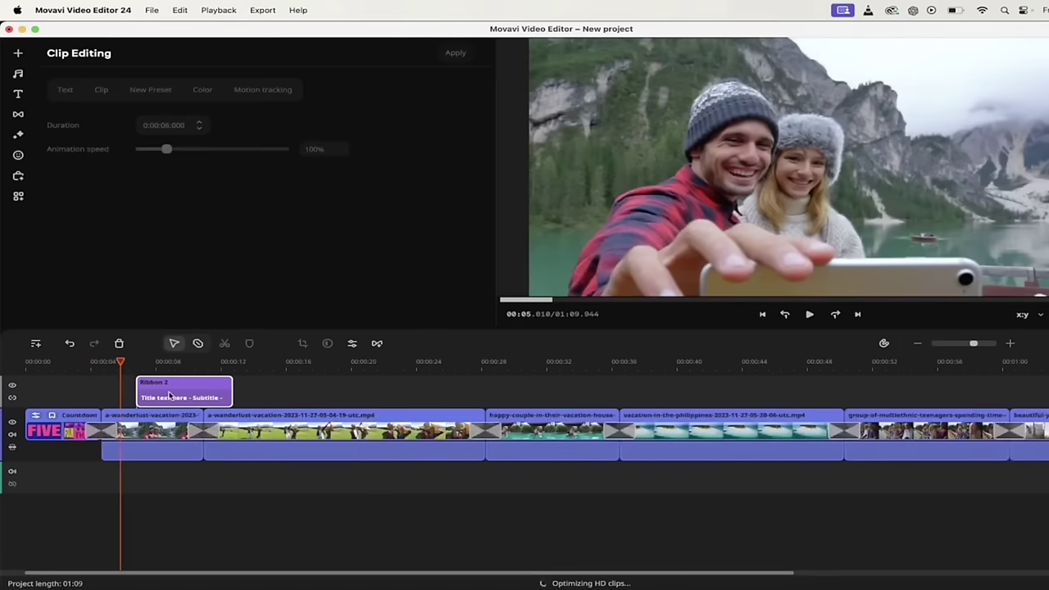
pyautogui.moveTo(170, 396); pyautogui.dragTo(160, 397)
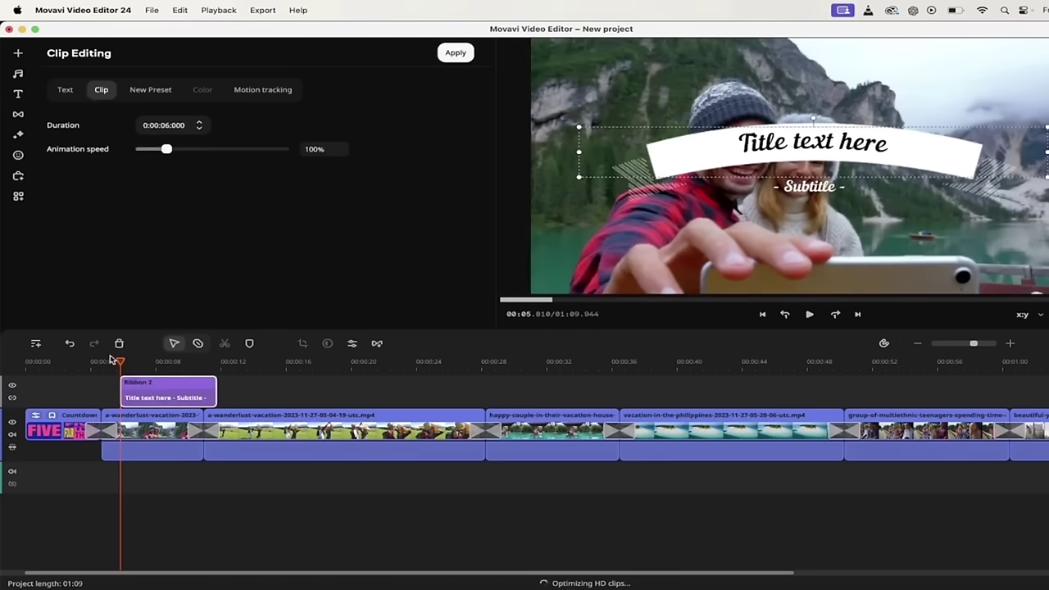
pyautogui.moveTo(109, 363); pyautogui.dragTo(136, 394)
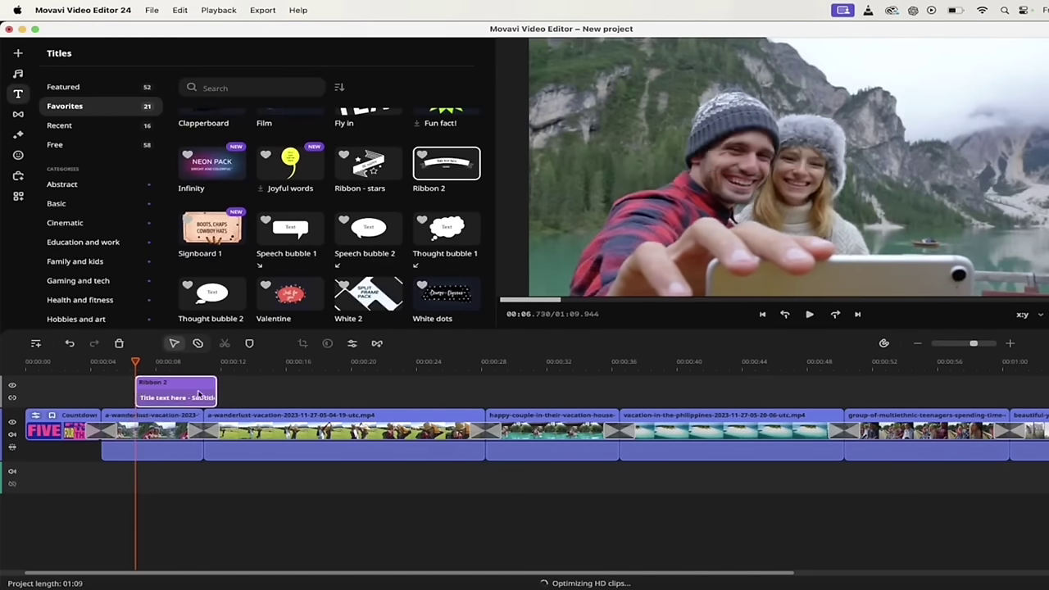
pyautogui.moveTo(215, 394); pyautogui.dragTo(205, 397)
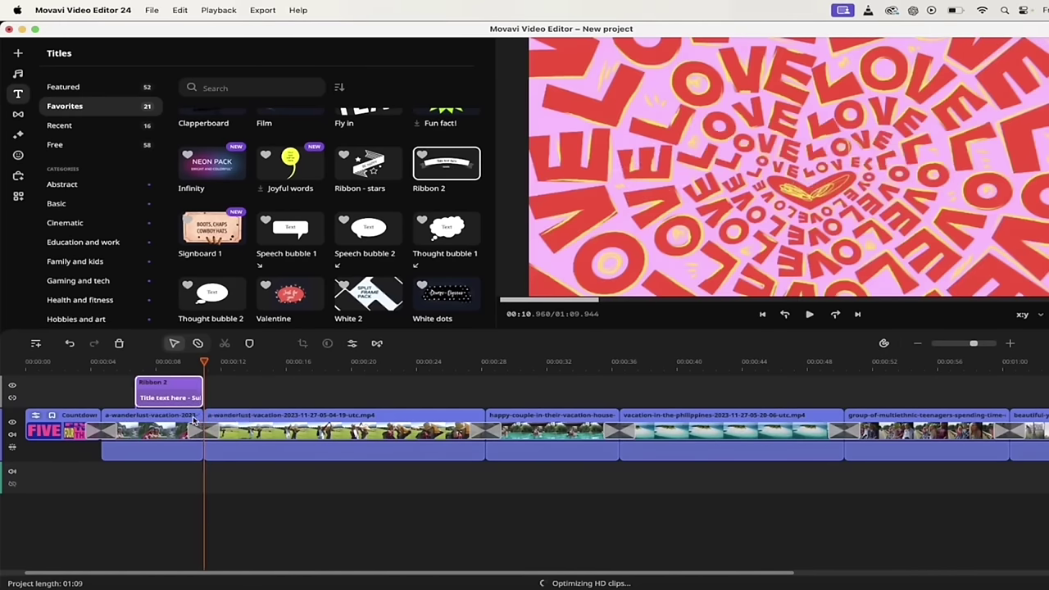
# Step: Replace the Ribbon 2 title's main text with ON THE LAKE!
pyautogui.click(165, 366)
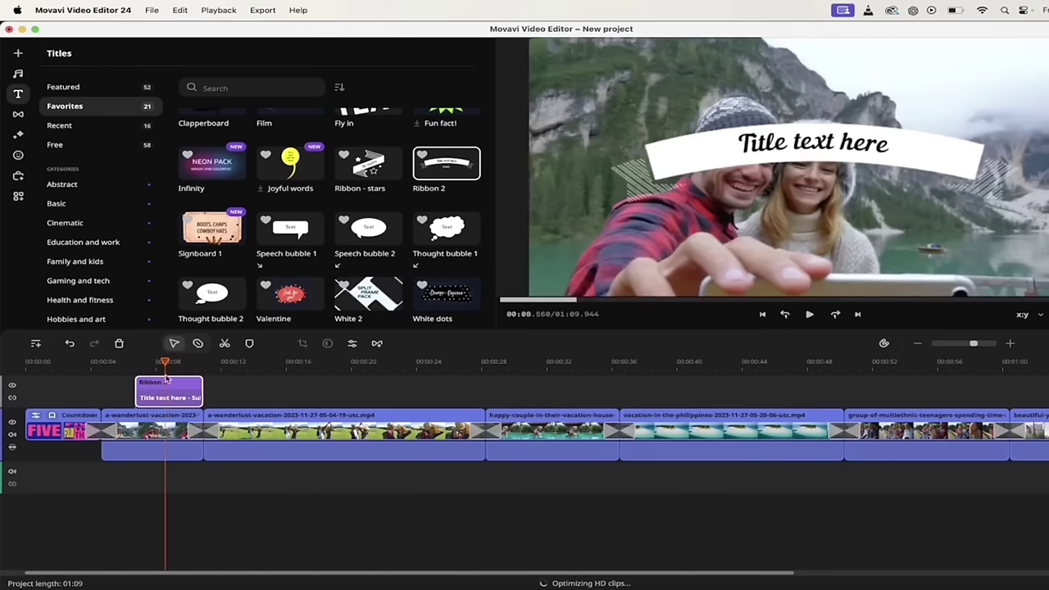
pyautogui.press('space')
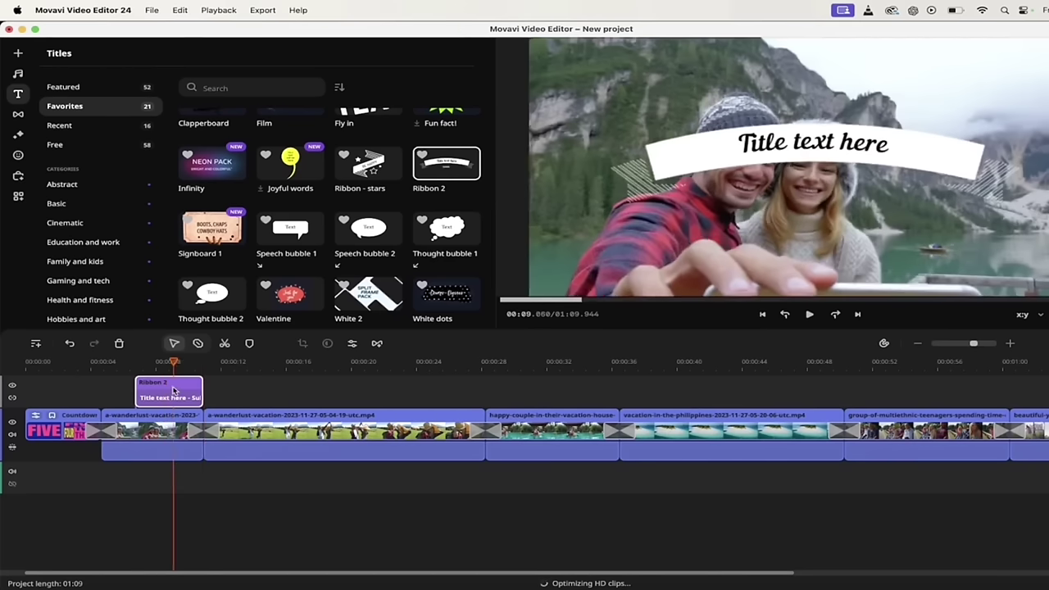
pyautogui.doubleClick(173, 390)
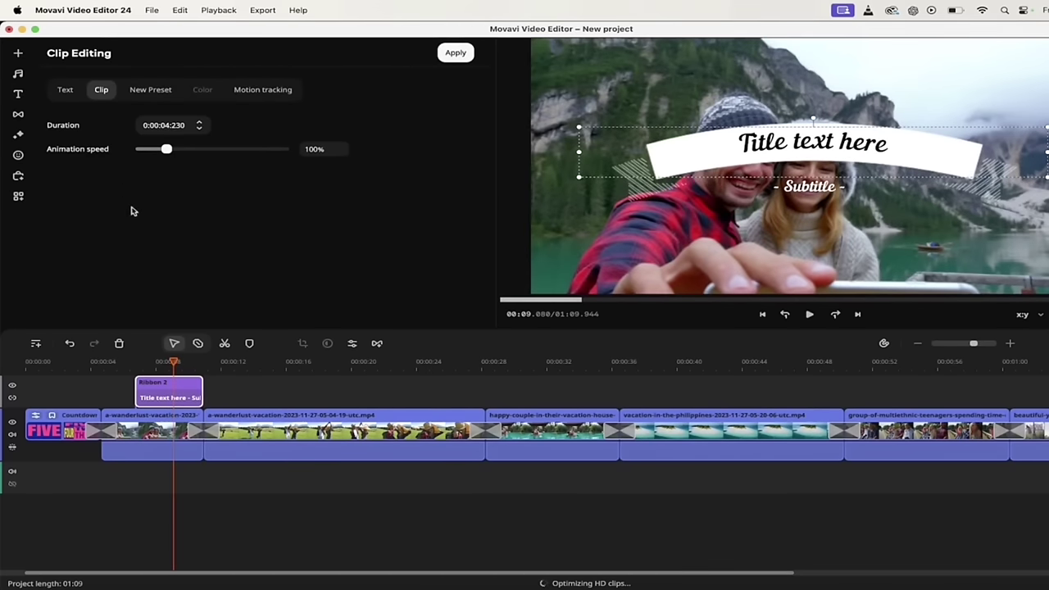
pyautogui.click(65, 90)
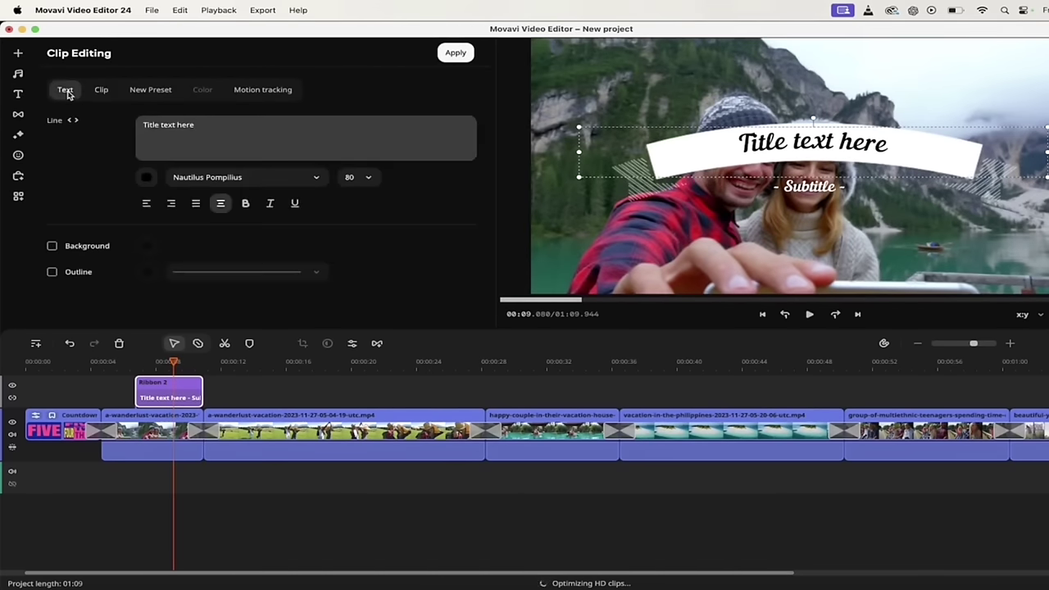
pyautogui.tripleClick(200, 130)
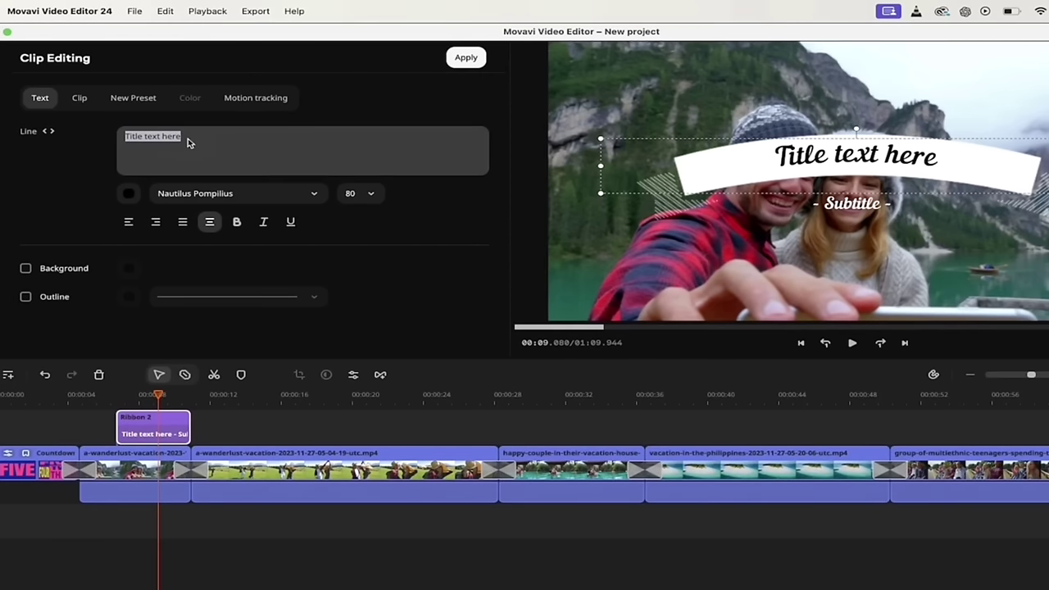
pyautogui.write('ON THE LAKE!')
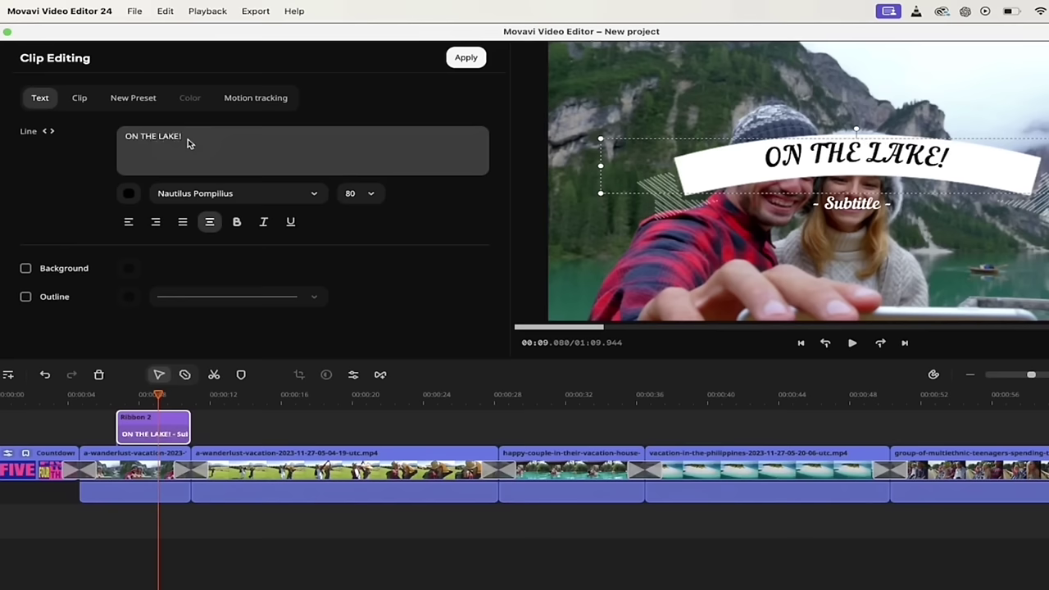
# Step: Clear all text from the subtitle line of the Ribbon 2 title
pyautogui.click(846, 210)
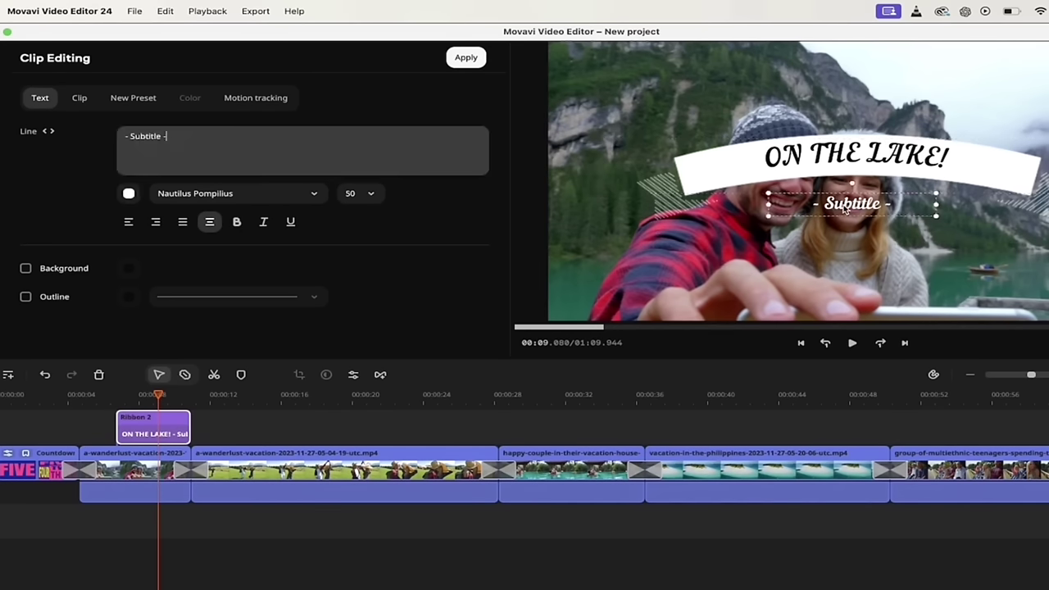
pyautogui.press('BackSpace')
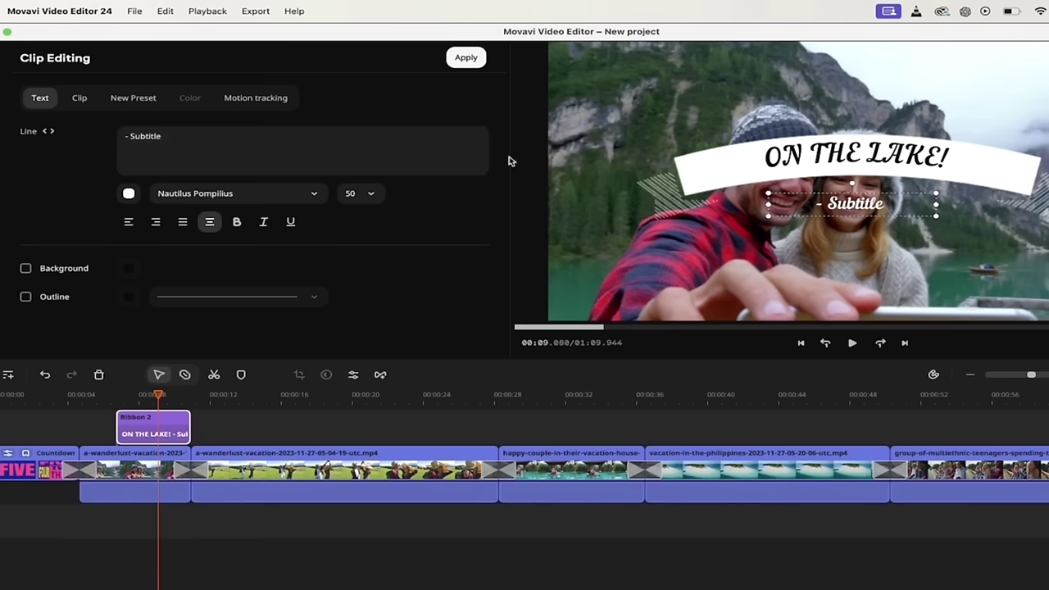
pyautogui.moveTo(168, 136); pyautogui.dragTo(96, 132)
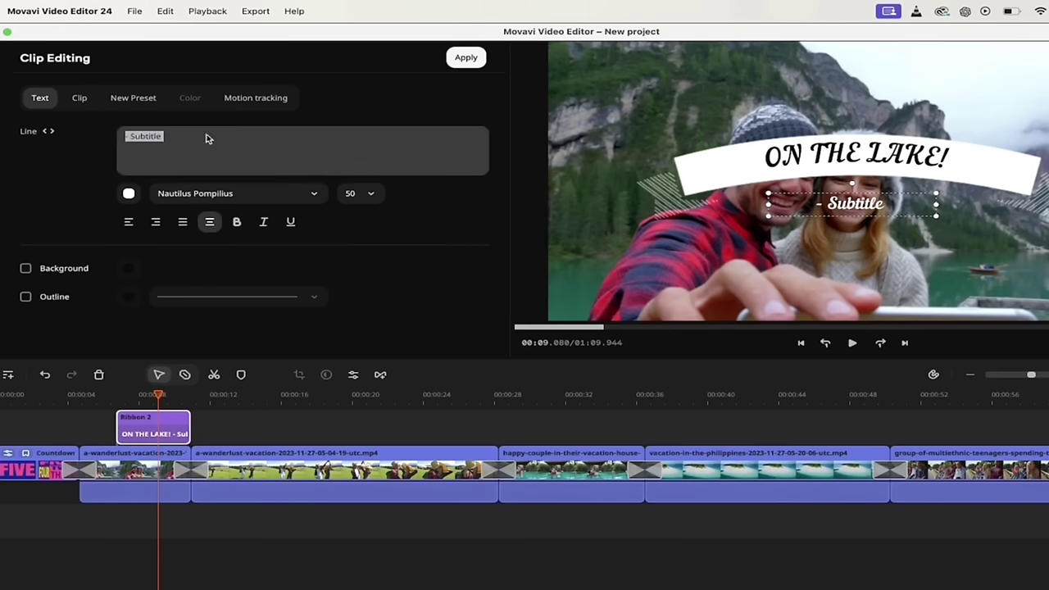
pyautogui.press('BackSpace')
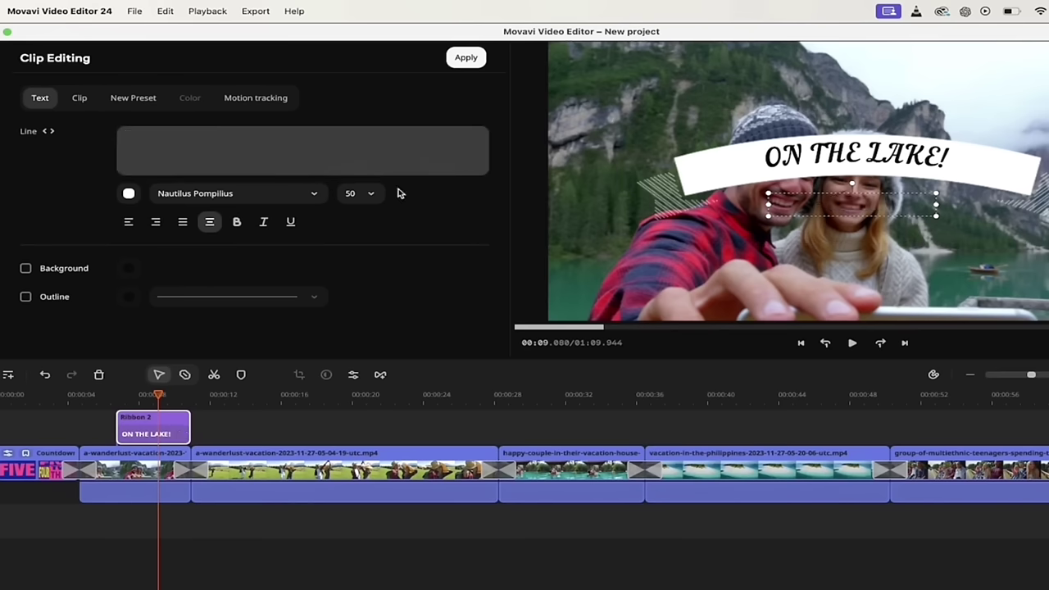
# Step: Play back the ON THE LAKE! title animation from before the title's start
pyautogui.click(157, 394)
pyautogui.moveTo(157, 394); pyautogui.dragTo(108, 394)
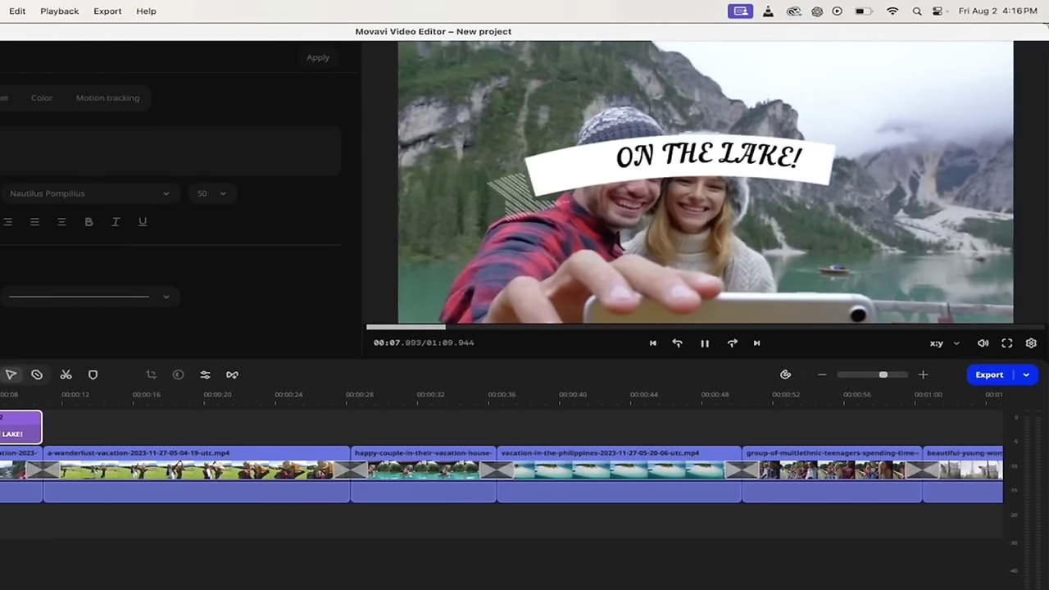
pyautogui.press('space')
# Step: Move the ON THE LAKE! text and its white ribbon up above the couple's faces and play back the title
pyautogui.click(709, 164)
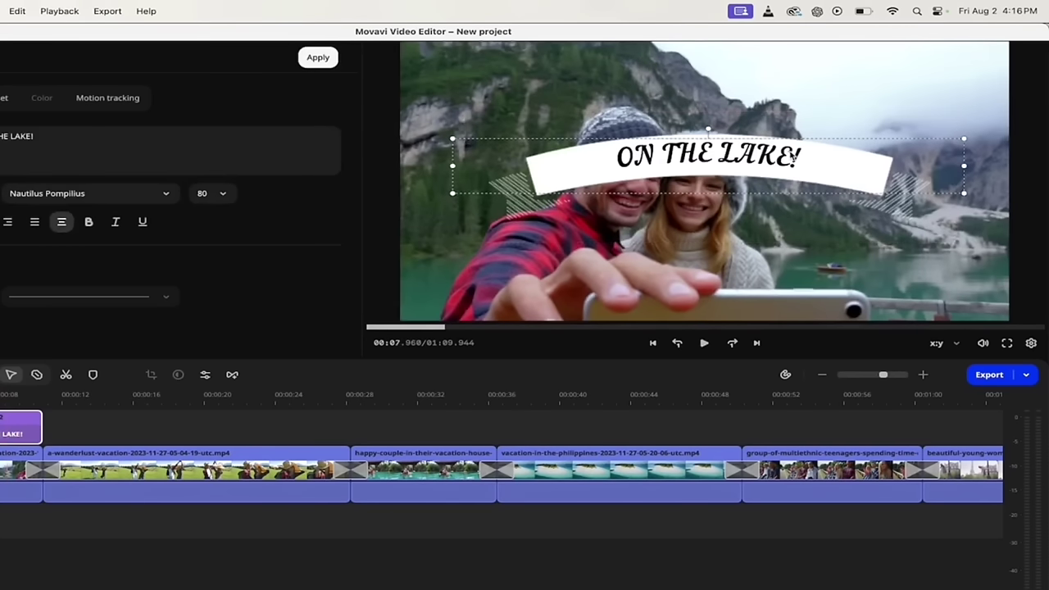
pyautogui.click(732, 139)
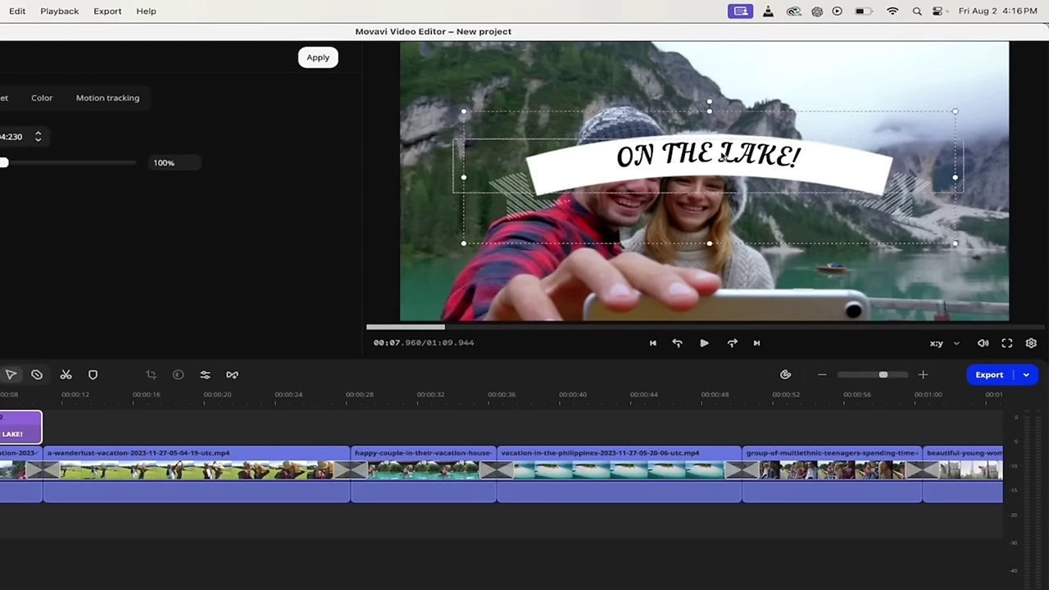
pyautogui.moveTo(730, 140); pyautogui.dragTo(715, 83)
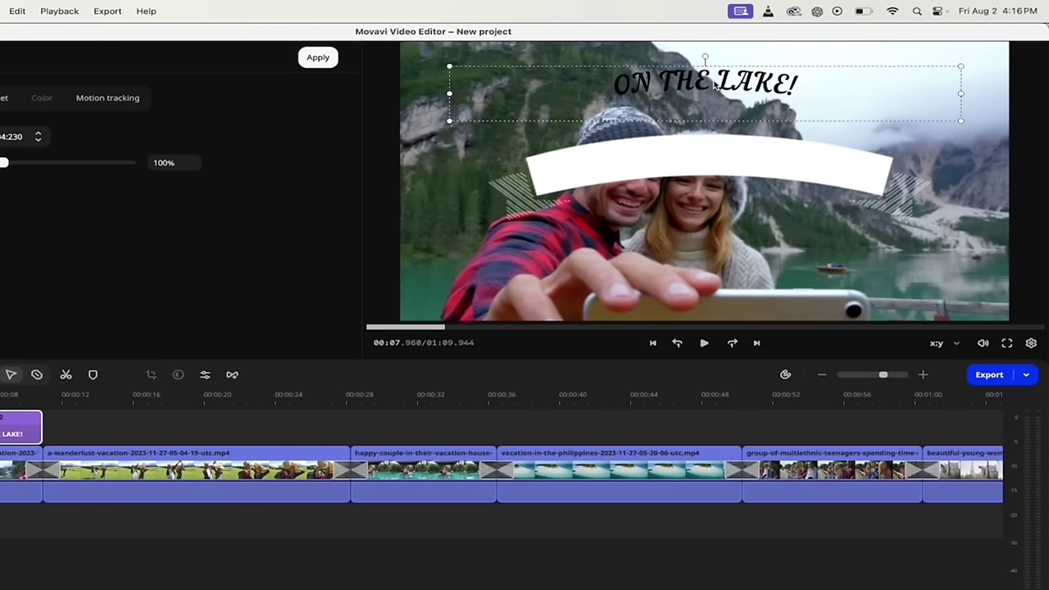
pyautogui.click(706, 160)
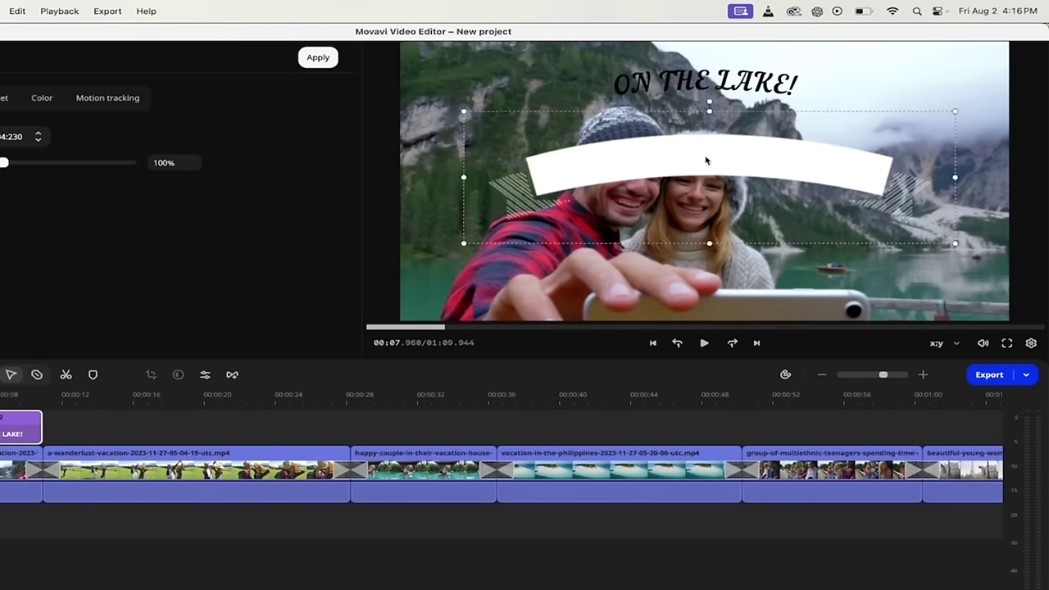
pyautogui.moveTo(707, 161); pyautogui.dragTo(707, 83)
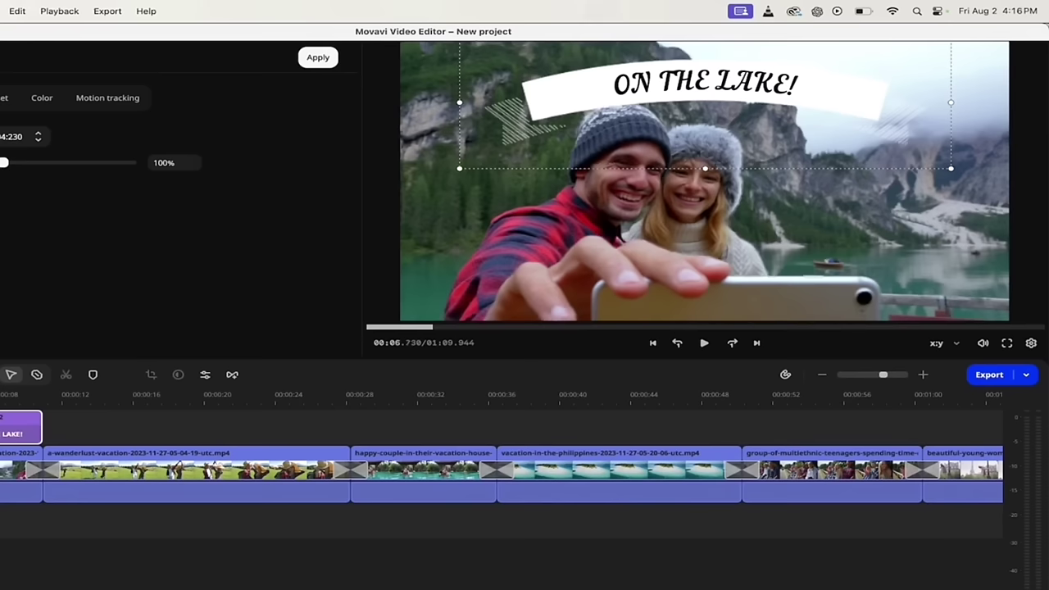
pyautogui.press('space')
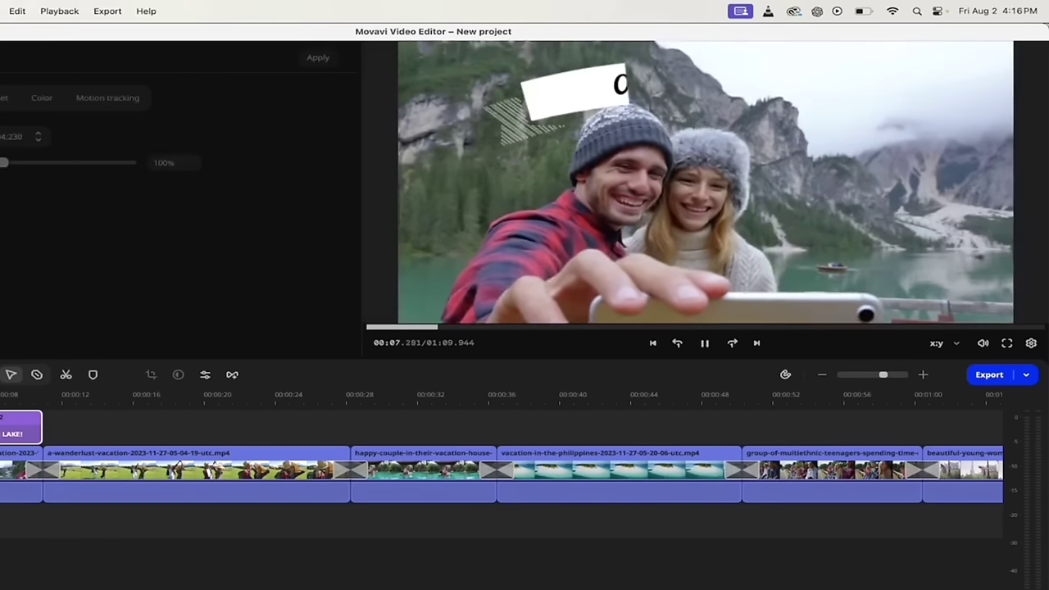
pyautogui.press('space')
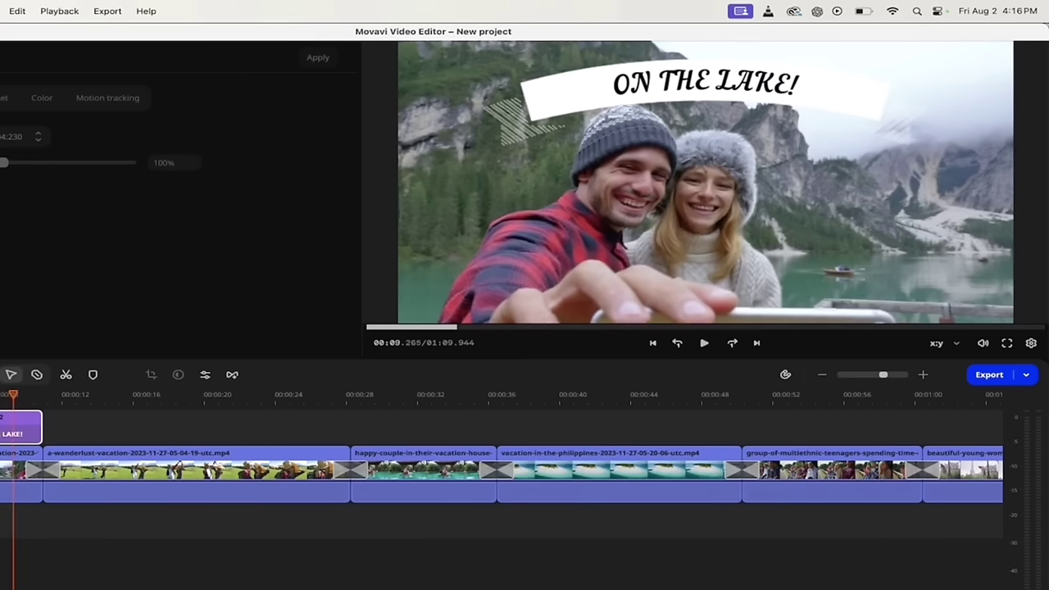
# Step: Move the playhead past the title's end to 00:14.160 in the meadow clip
pyautogui.click(24, 398)
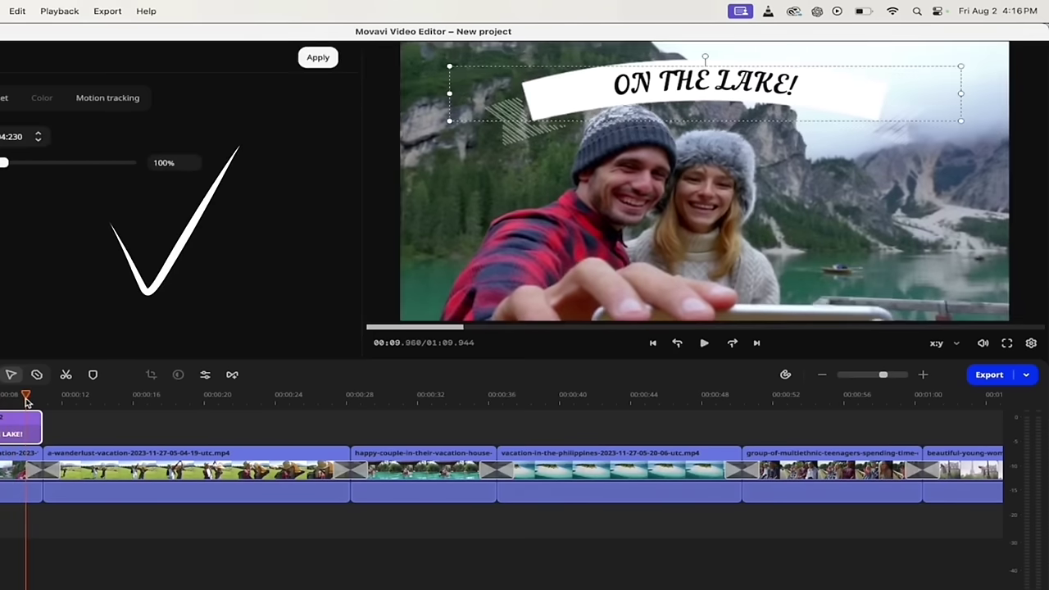
pyautogui.click(41, 399)
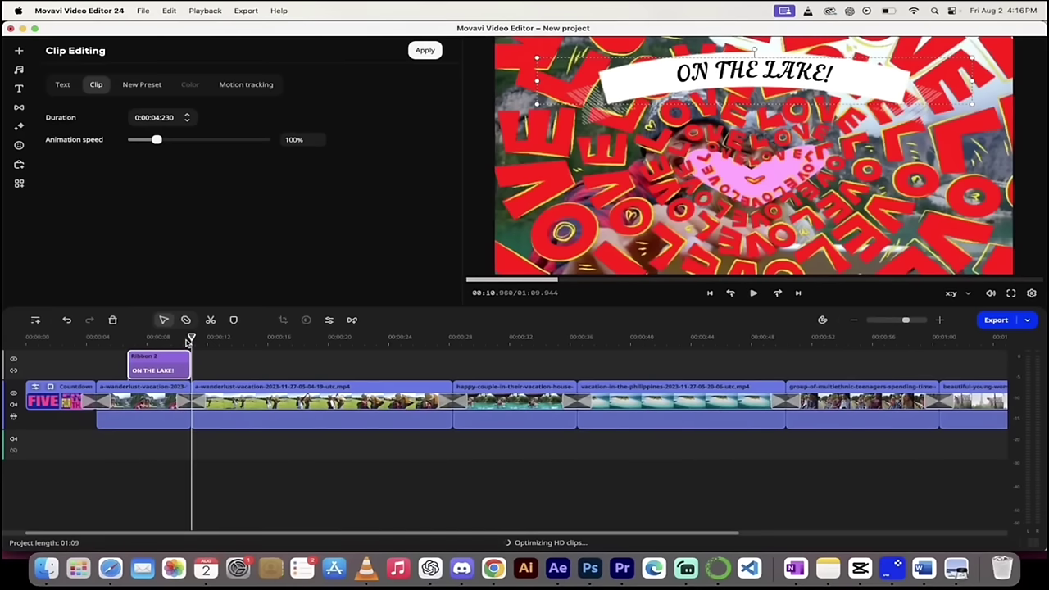
pyautogui.moveTo(190, 340); pyautogui.dragTo(241, 345)
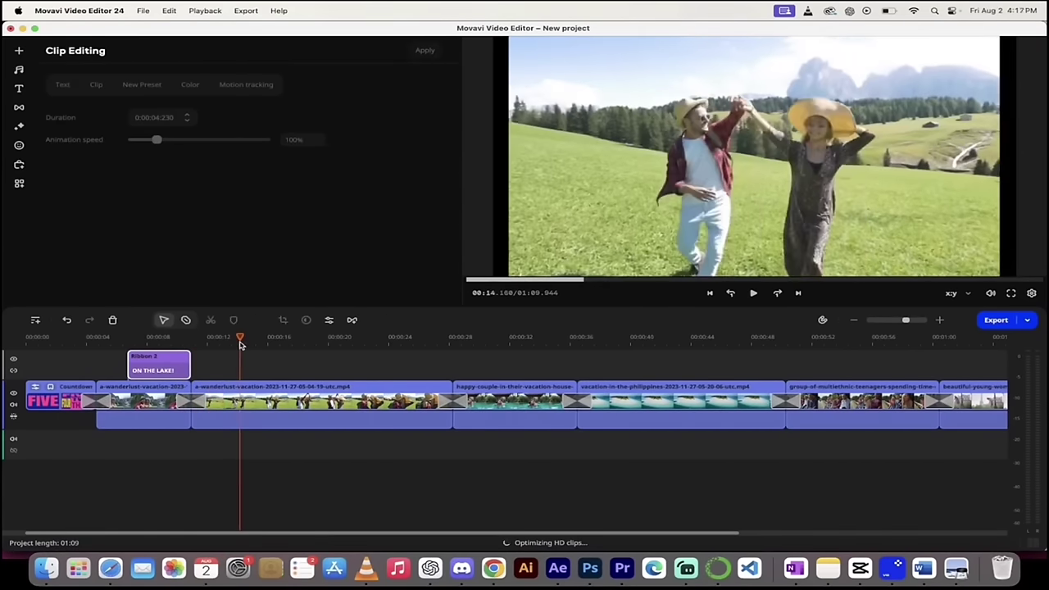
# Step: Add the Fly in title from the favorite titles above the meadow clip, starting at 00:14.720
pyautogui.click(19, 87)
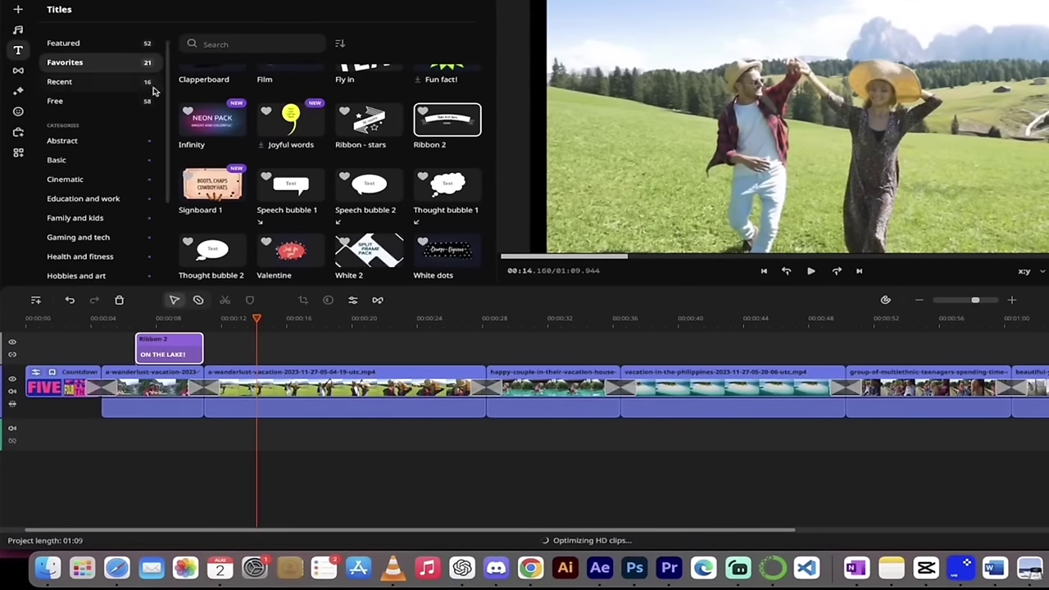
pyautogui.scroll(2, 147, 86)
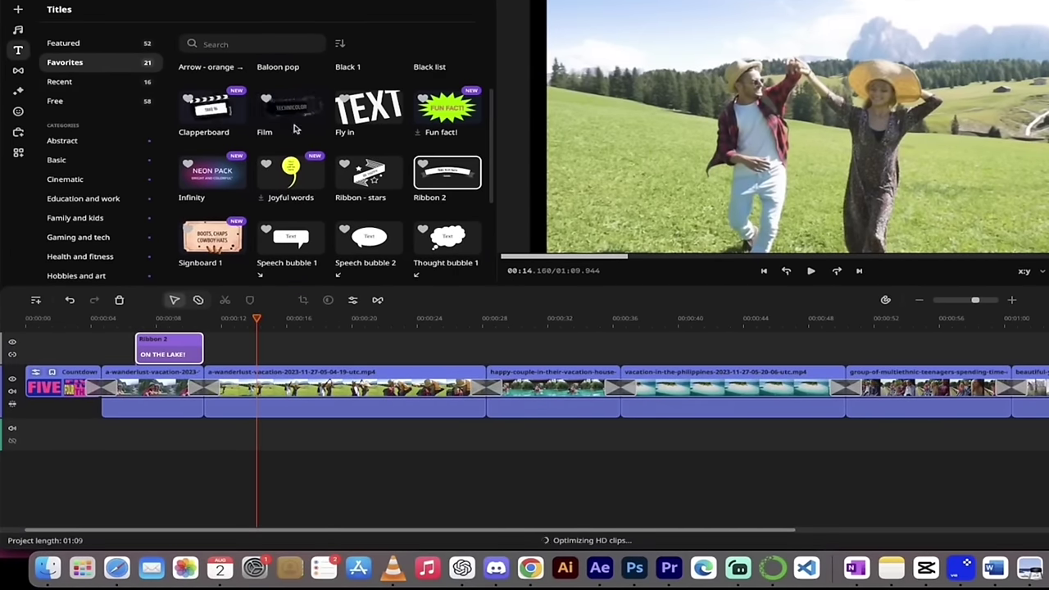
pyautogui.scroll(1, 344, 152)
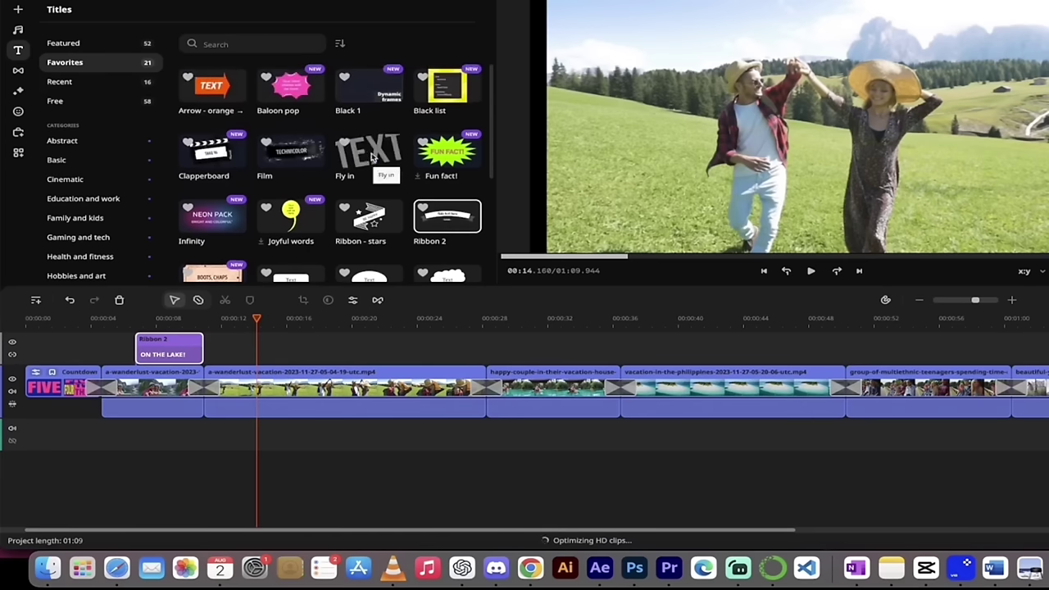
pyautogui.click(257, 318)
pyautogui.moveTo(256, 317); pyautogui.dragTo(265, 317)
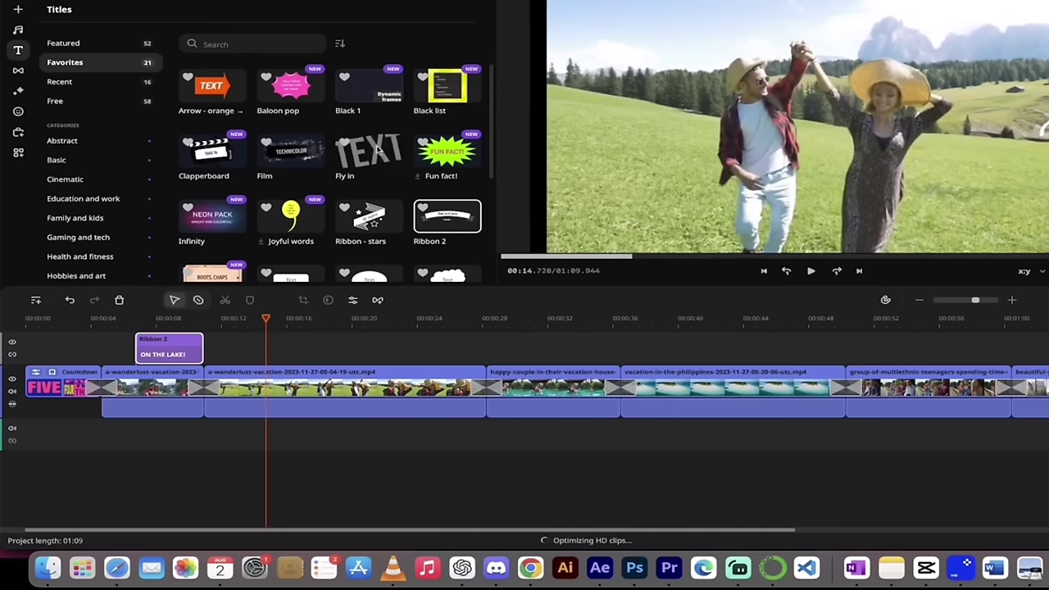
pyautogui.moveTo(376, 153); pyautogui.dragTo(300, 328)
# Step: Replace the placeholder text of the Fly in title with SWITZERLAND
pyautogui.click(292, 352)
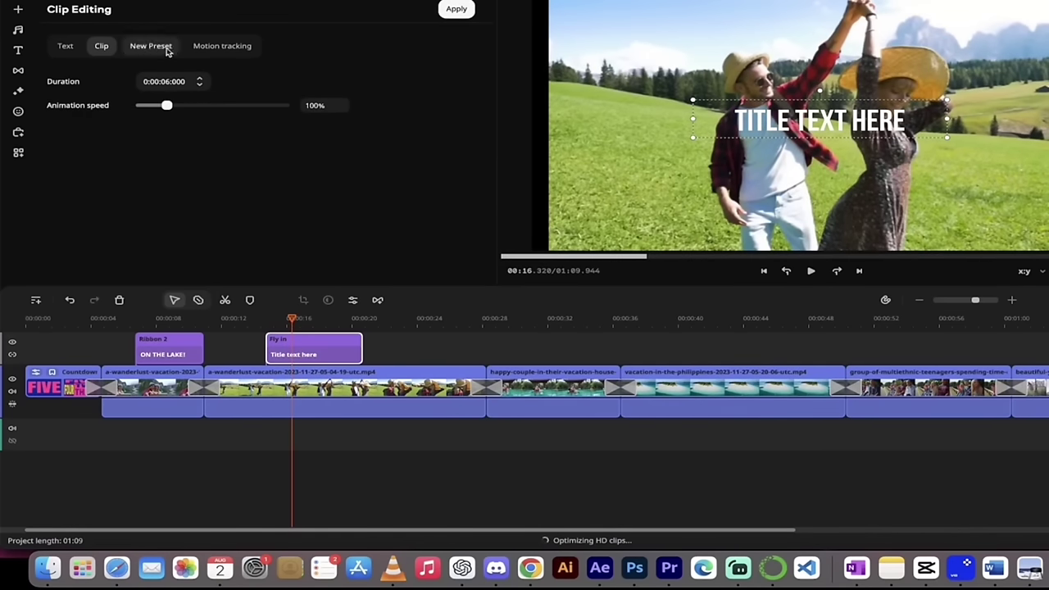
pyautogui.click(65, 46)
pyautogui.tripleClick(206, 88)
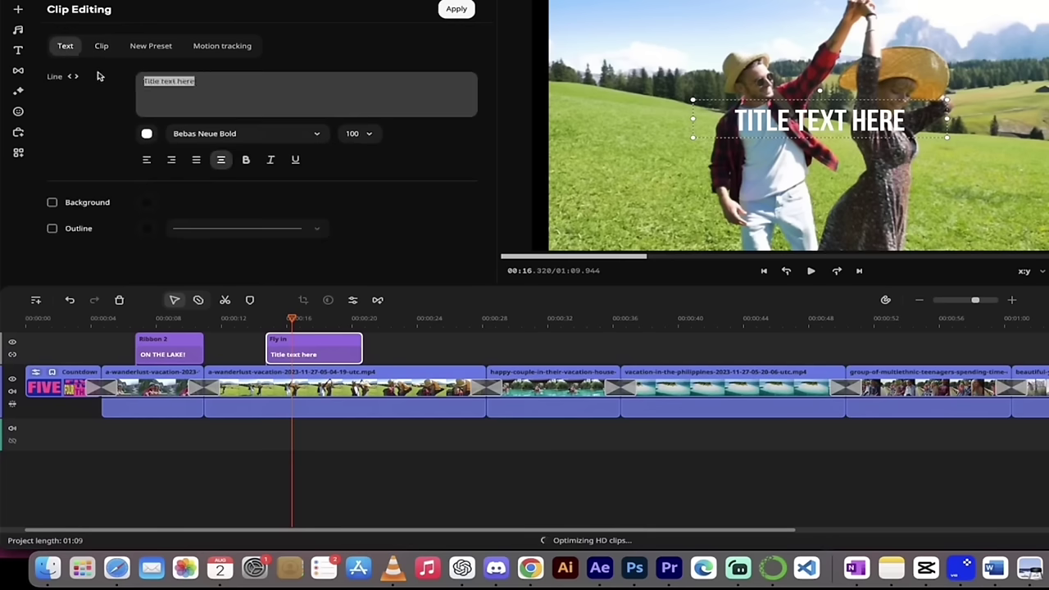
pyautogui.write('SWI')
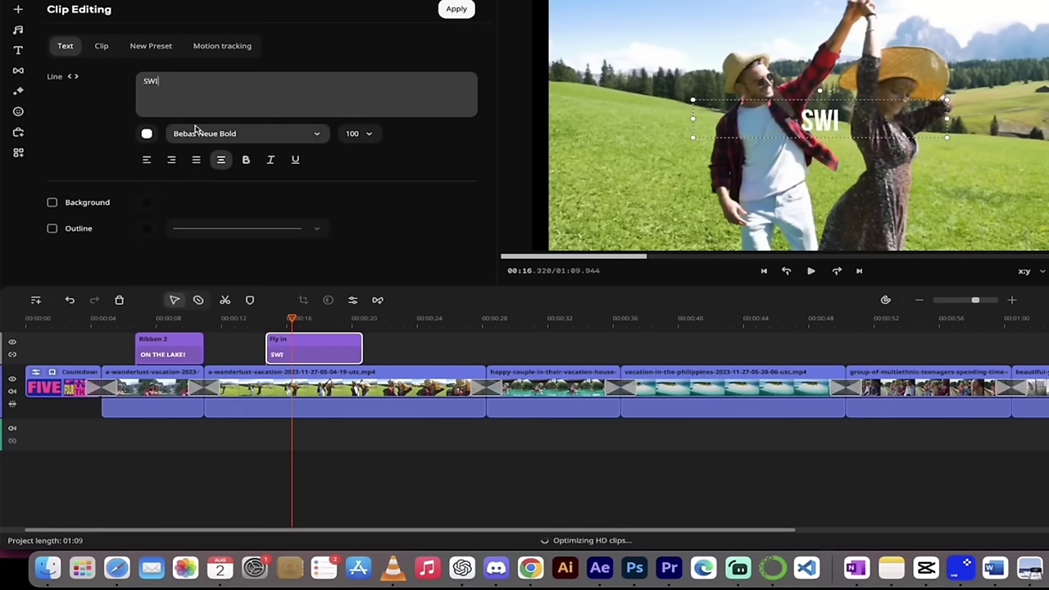
pyautogui.write('TZERLAND')
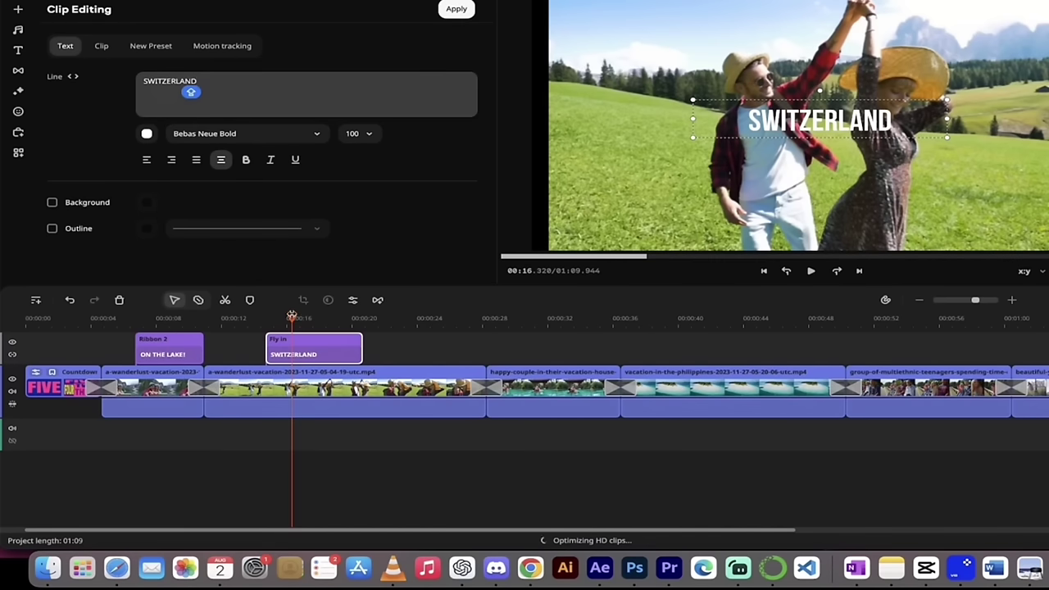
# Step: Play back the SWITZERLAND title animation from shortly before the title's start
pyautogui.moveTo(293, 320); pyautogui.dragTo(260, 322)
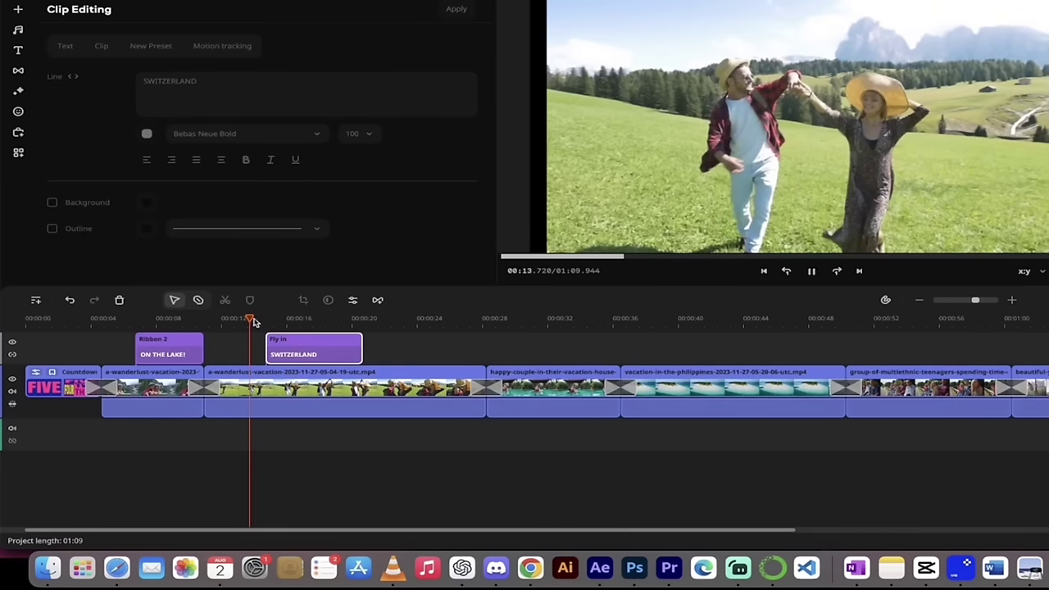
pyautogui.press('space')
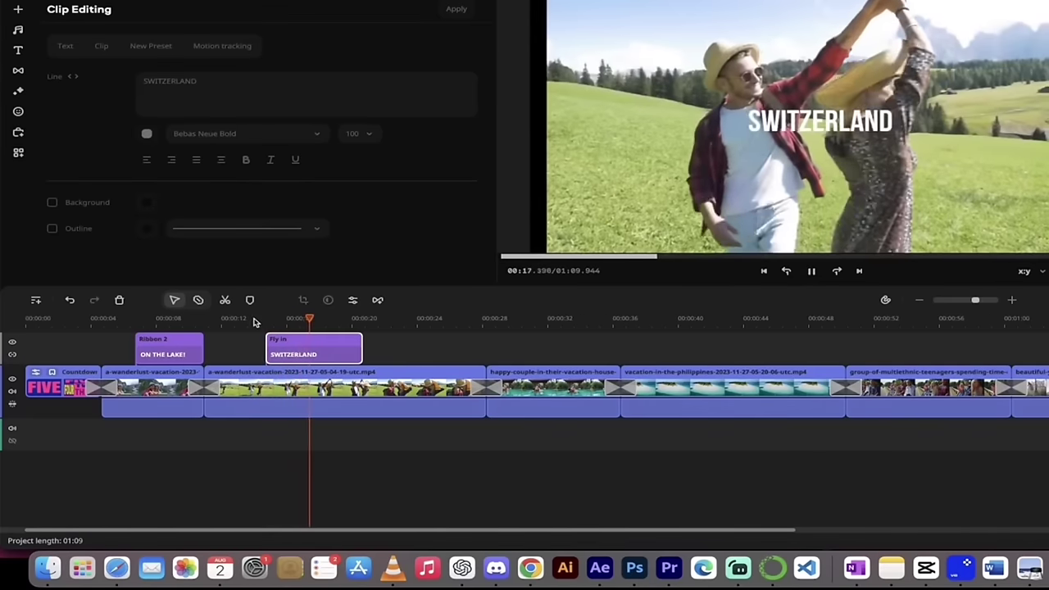
pyautogui.press('space')
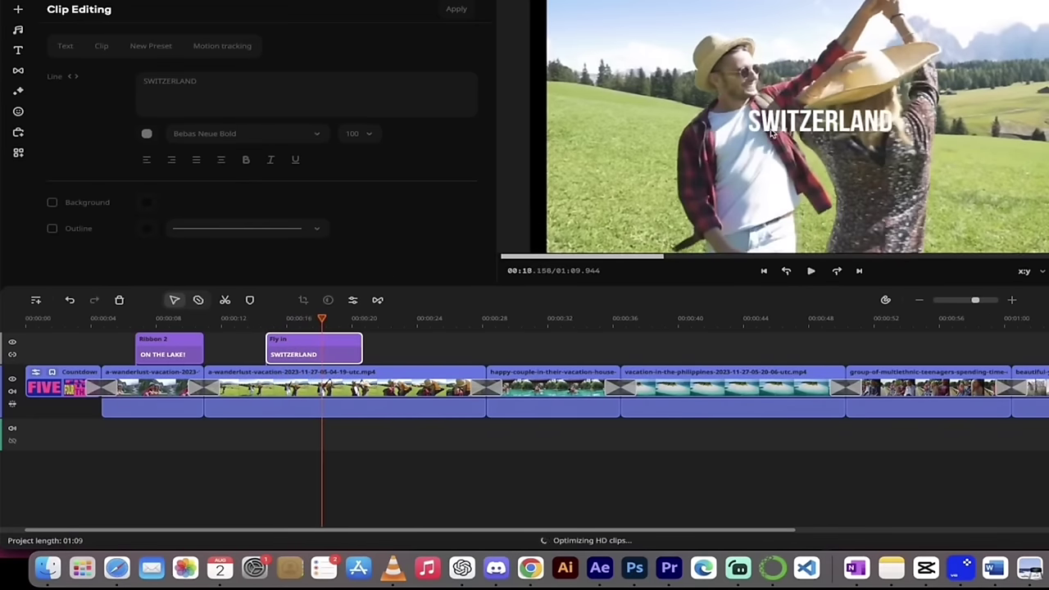
# Step: Reposition the SWITZERLAND text across the couple near the middle of the frame and scrub through the title
pyautogui.click(332, 338)
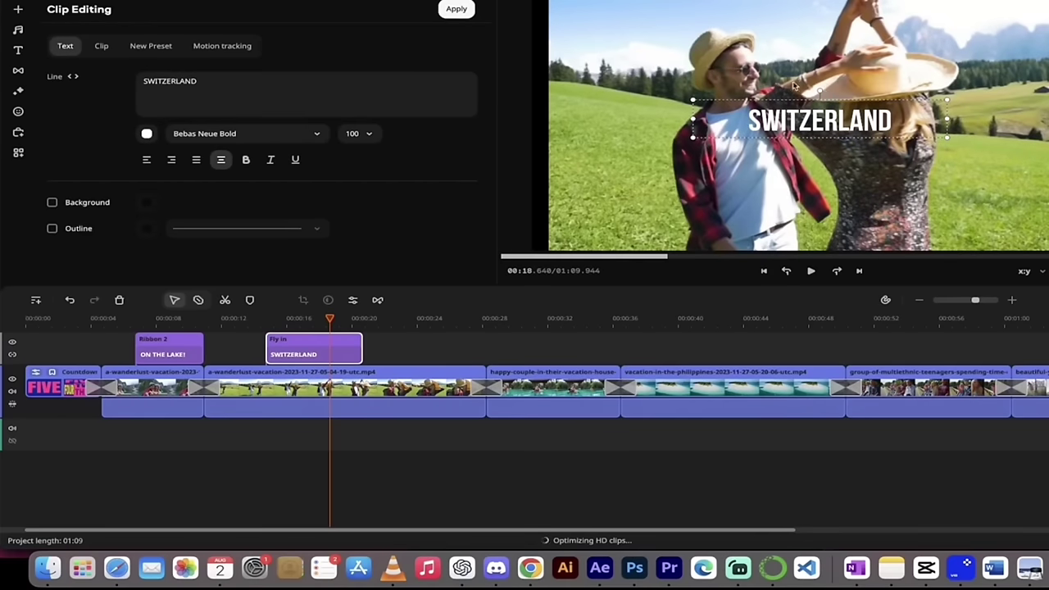
pyautogui.moveTo(806, 123); pyautogui.dragTo(806, 62)
pyautogui.moveTo(806, 56); pyautogui.dragTo(796, 131)
pyautogui.click(260, 328)
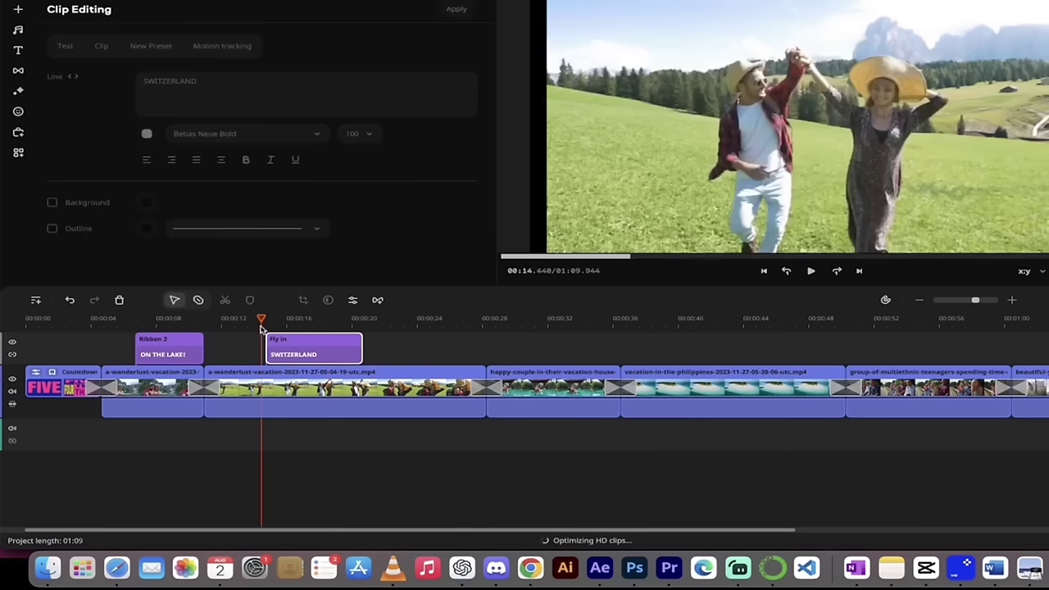
pyautogui.moveTo(292, 326); pyautogui.dragTo(312, 323)
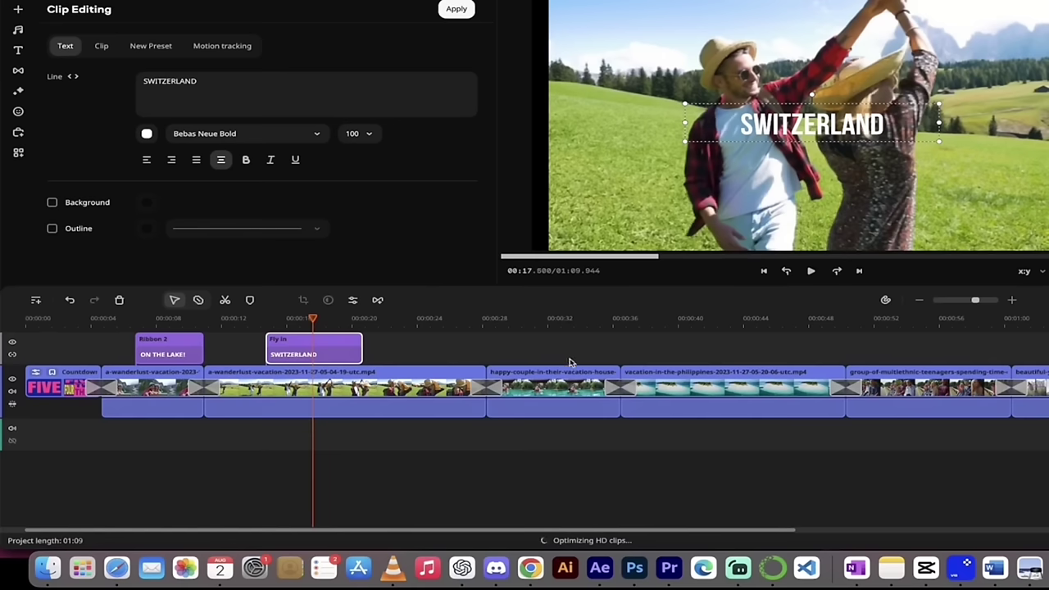
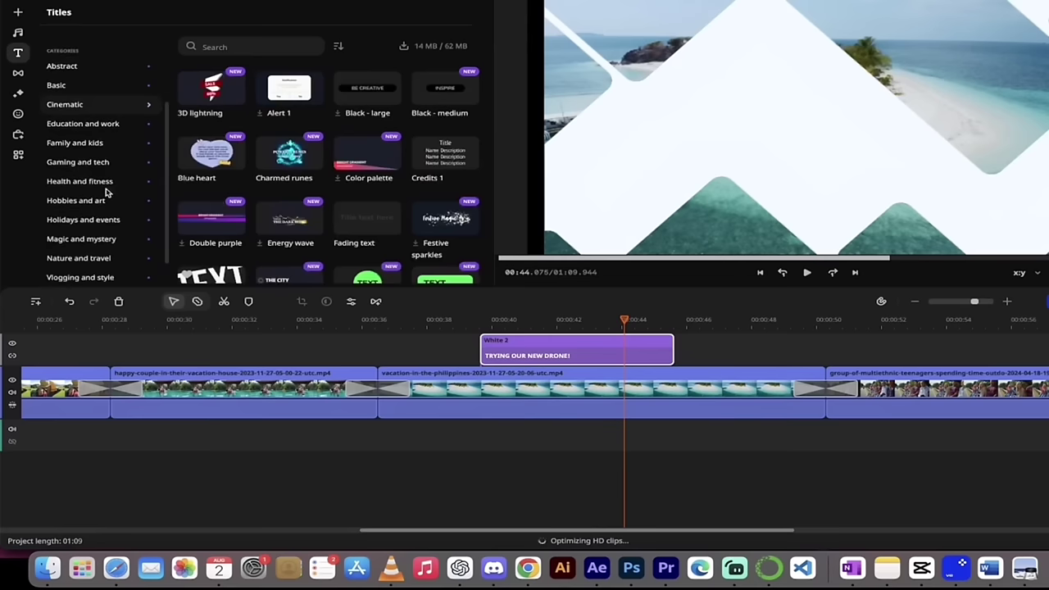
# Step: Browse the available title presets and preview the TRYING OUR NEW DRONE! title at 00:41.320
pyautogui.scroll(-3, 304, 202)
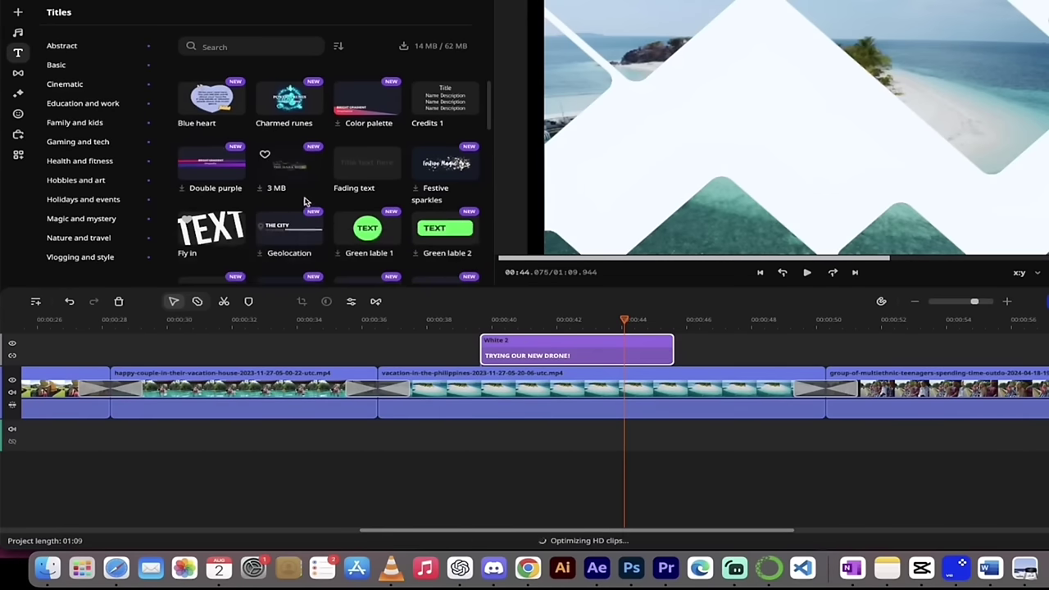
pyautogui.scroll(-2, 305, 201)
pyautogui.scroll(-3, 305, 201)
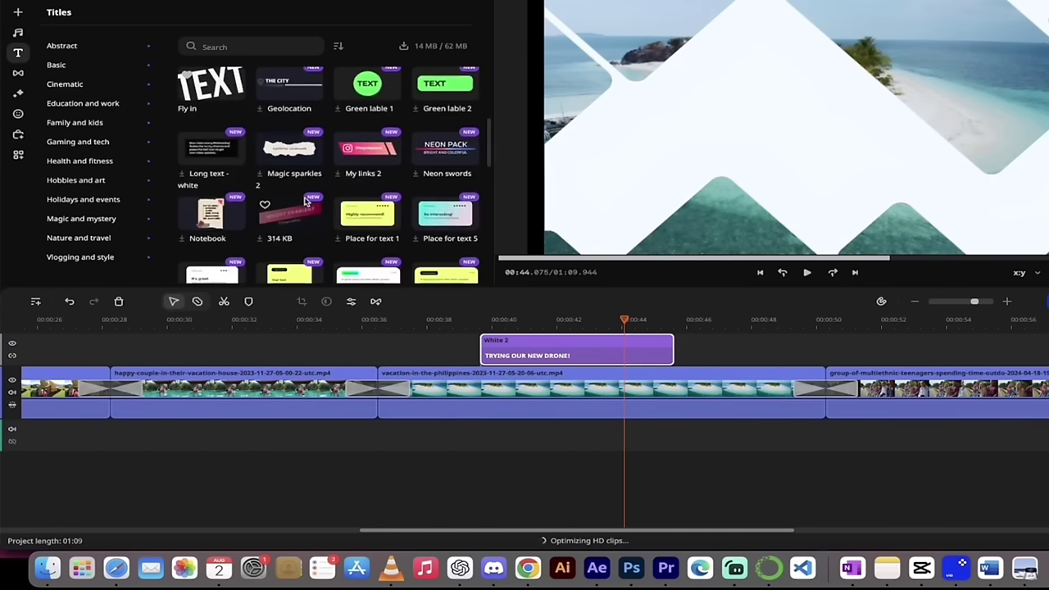
pyautogui.scroll(-2, 581, 321)
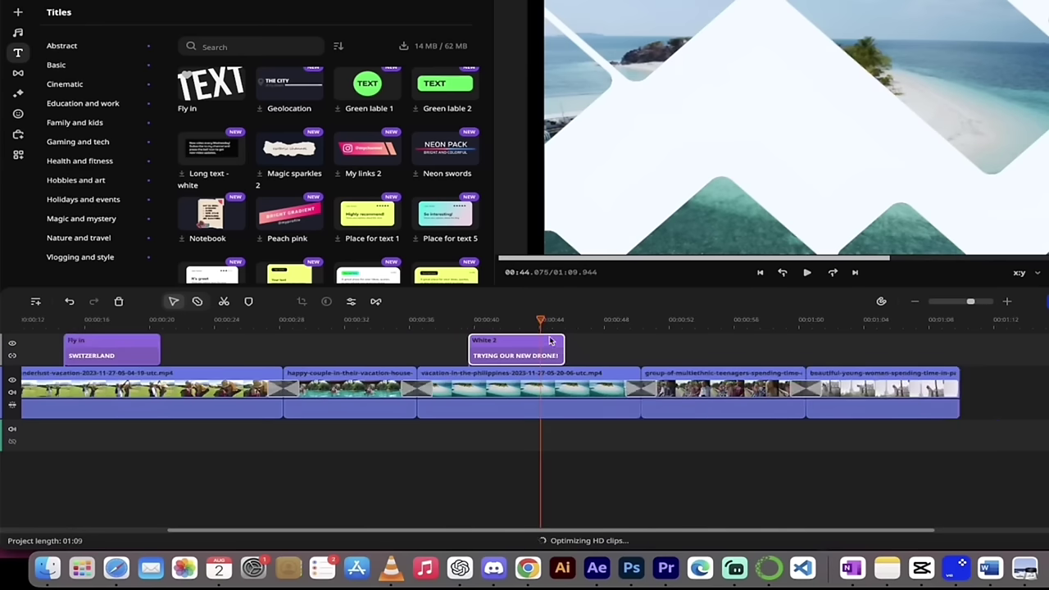
pyautogui.moveTo(541, 327); pyautogui.dragTo(495, 328)
# Step: Move the playhead to 00:06.220 in the lake clip, just before the ON THE LAKE! title starts
pyautogui.hscroll(-5, 495, 331)
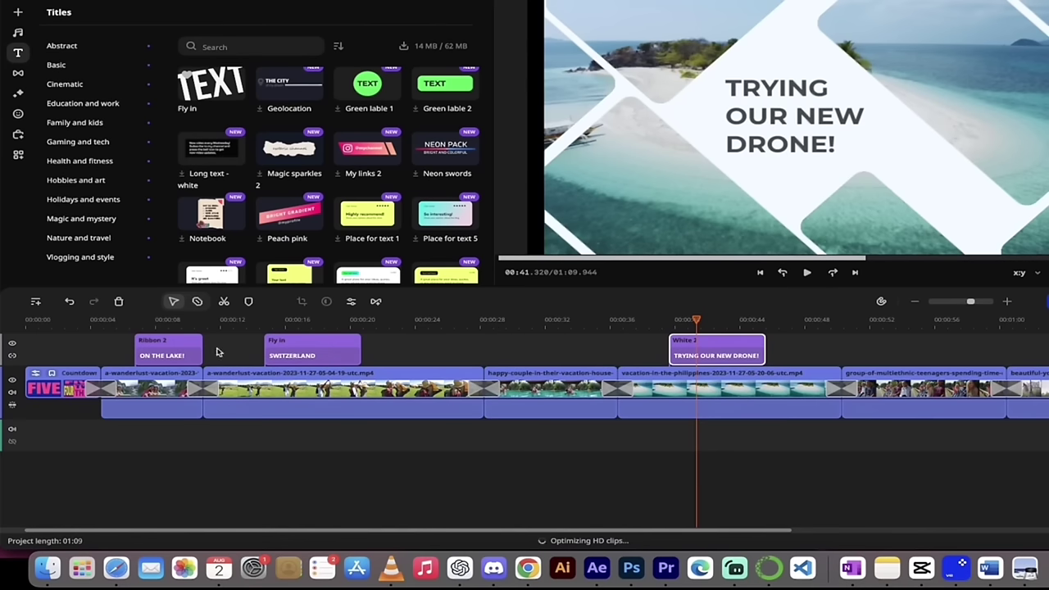
pyautogui.hscroll(1, 218, 352)
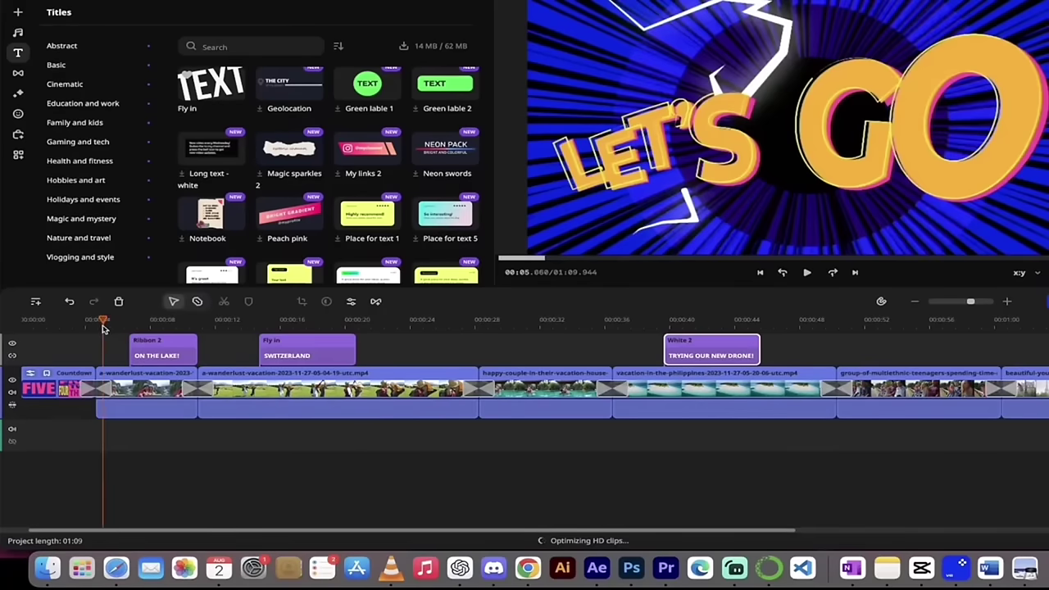
pyautogui.moveTo(103, 328); pyautogui.dragTo(112, 334)
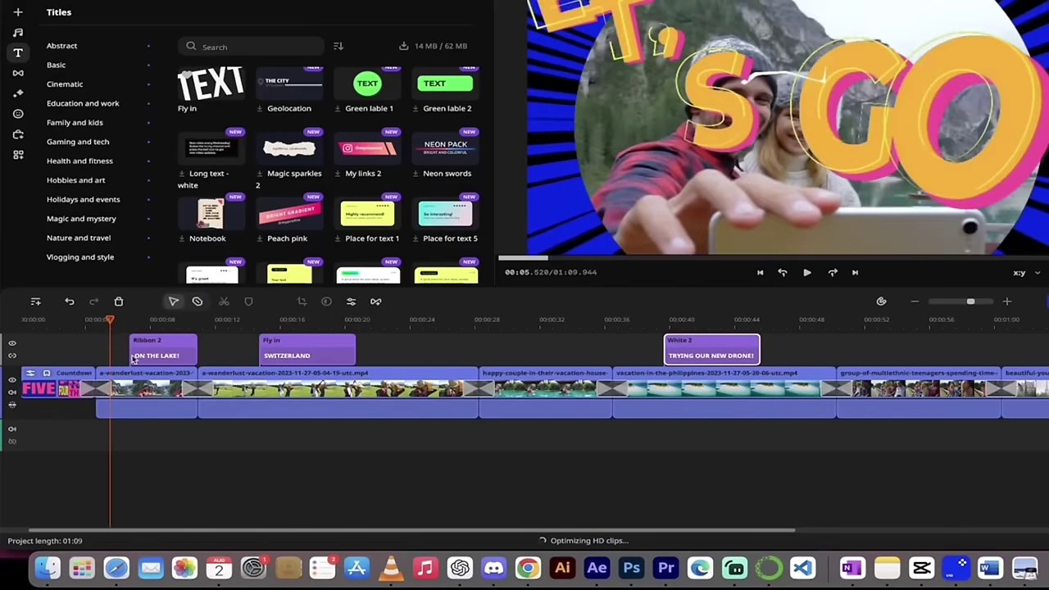
pyautogui.scroll(2, 131, 359)
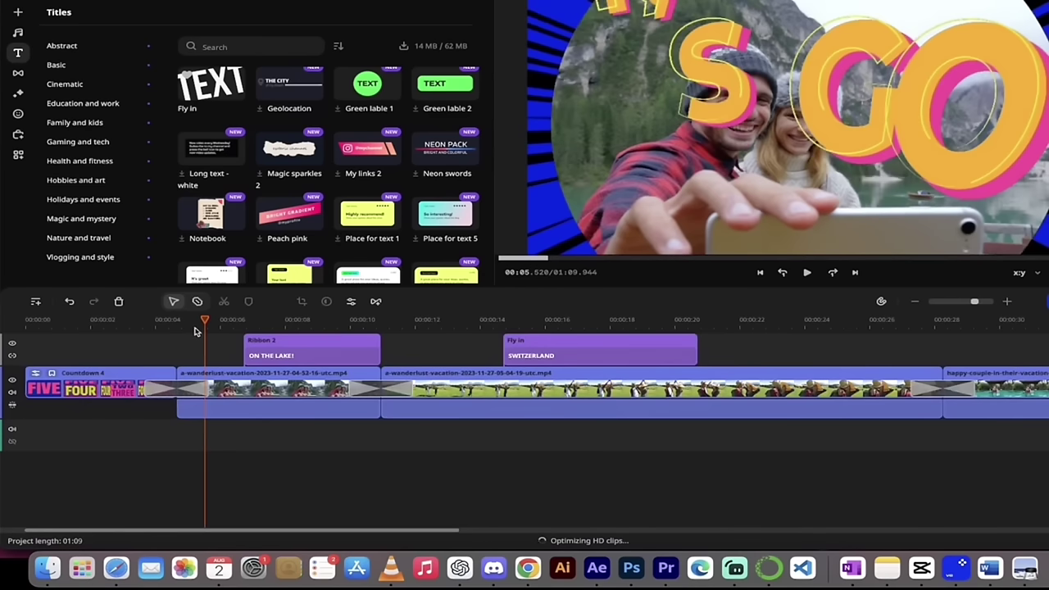
pyautogui.moveTo(205, 322); pyautogui.dragTo(227, 322)
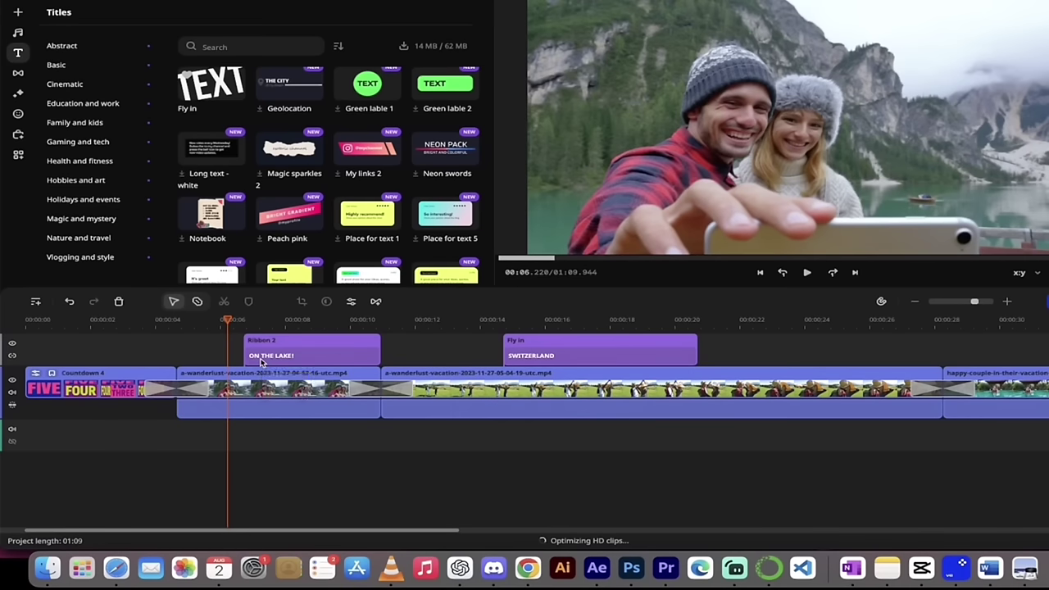
# Step: Look through the effects packs and the featured stickers among the elements for graphics suited to the lake clip
pyautogui.click(18, 137)
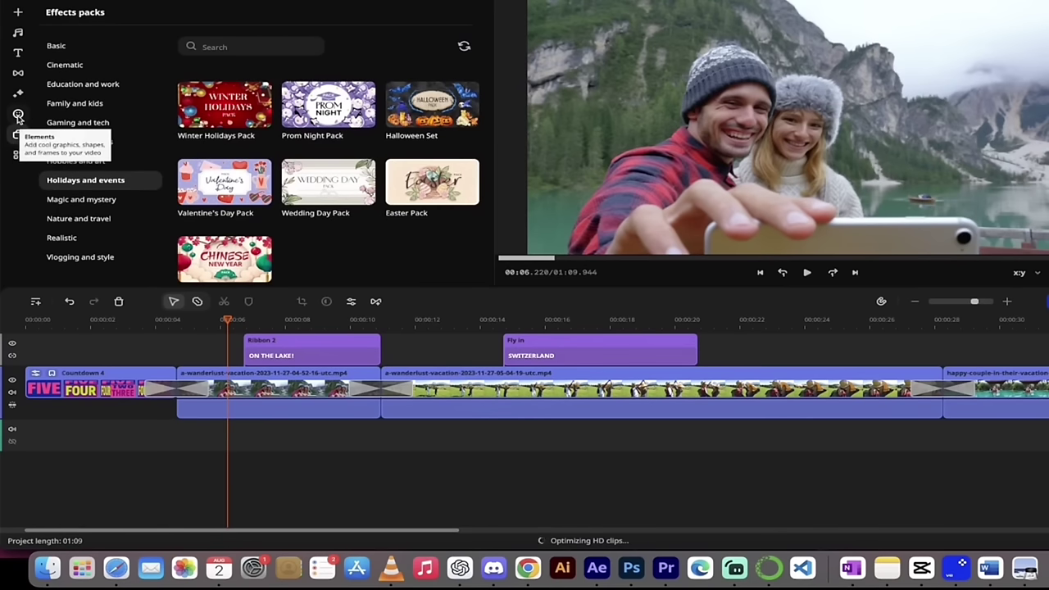
pyautogui.click(18, 114)
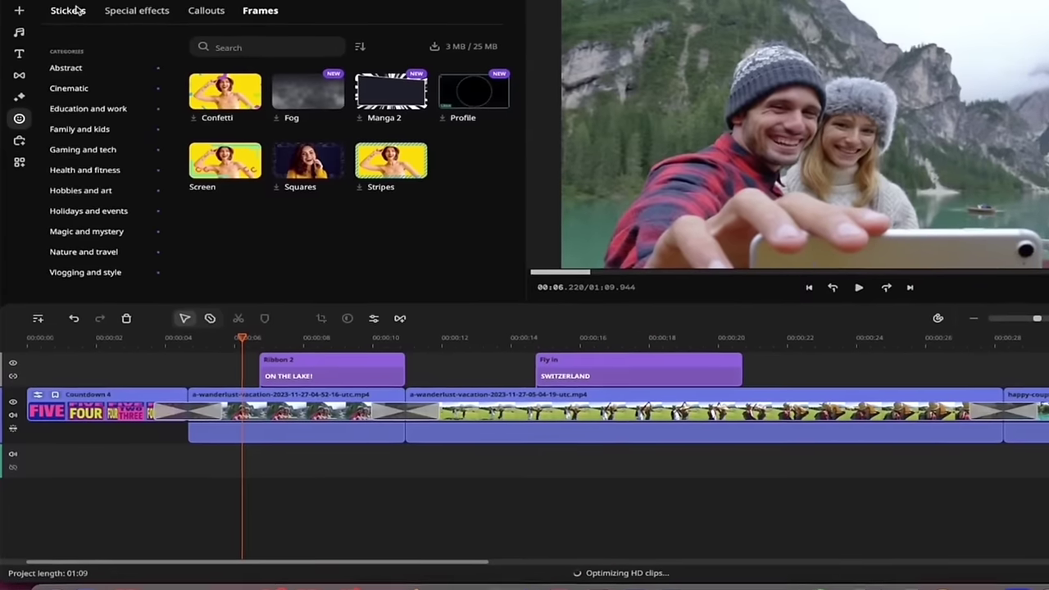
pyautogui.click(74, 12)
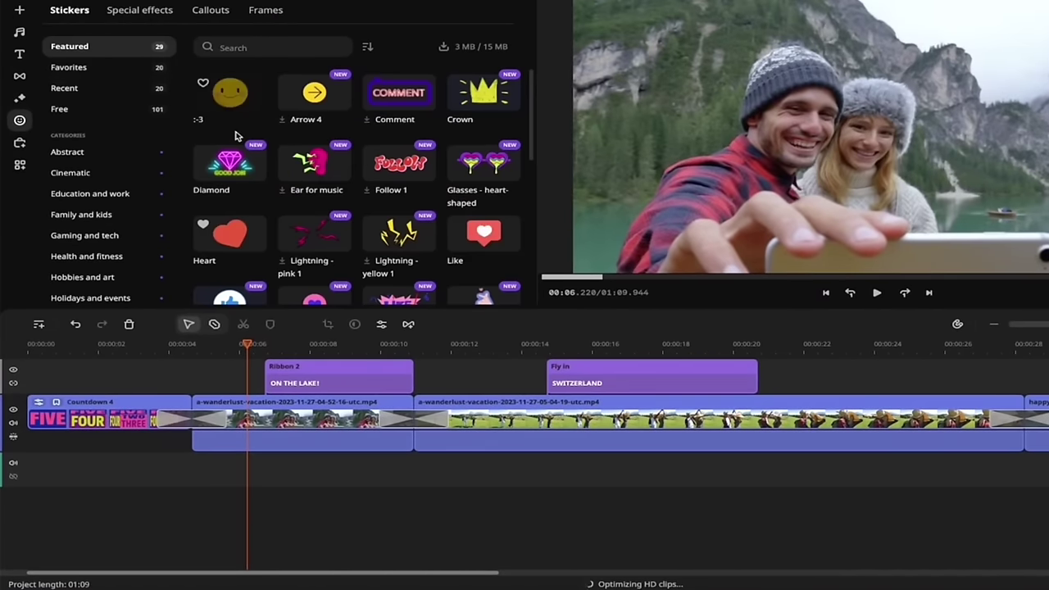
pyautogui.scroll(-1, 248, 168)
pyautogui.scroll(-5, 248, 168)
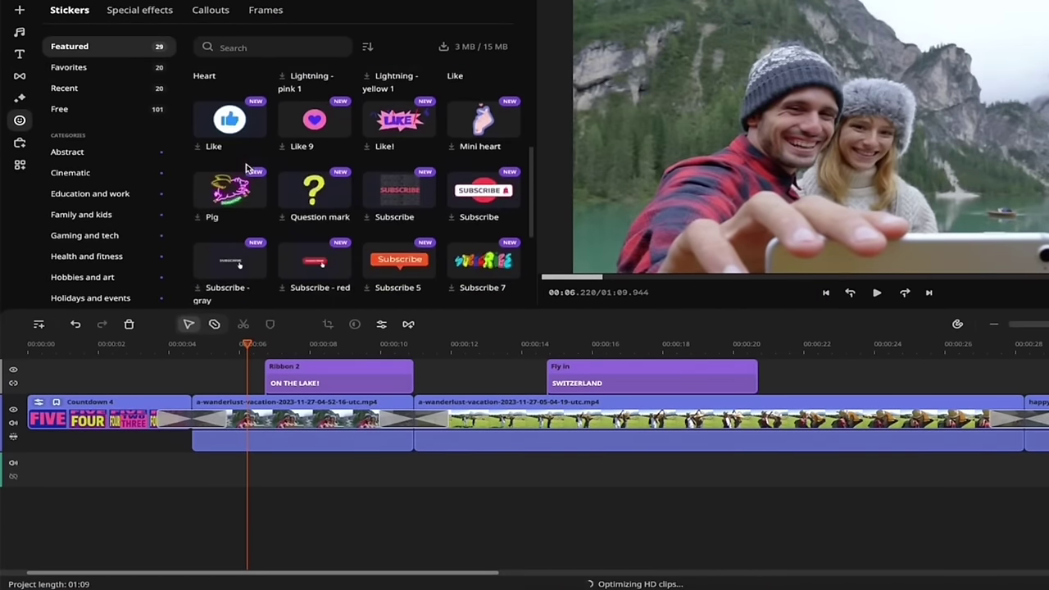
pyautogui.scroll(-2, 291, 164)
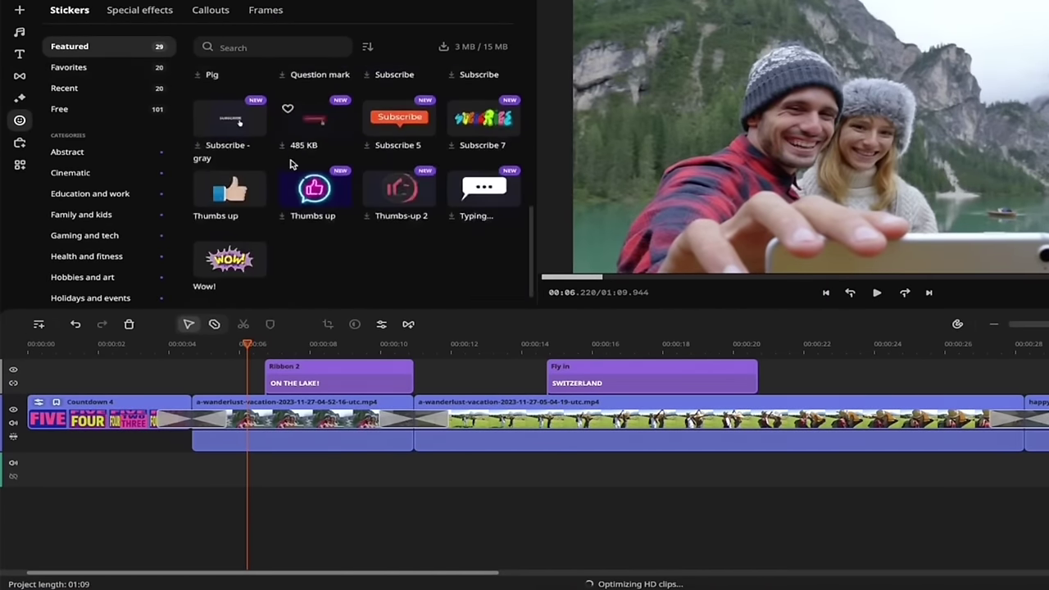
pyautogui.scroll(4, 291, 164)
pyautogui.scroll(2, 291, 164)
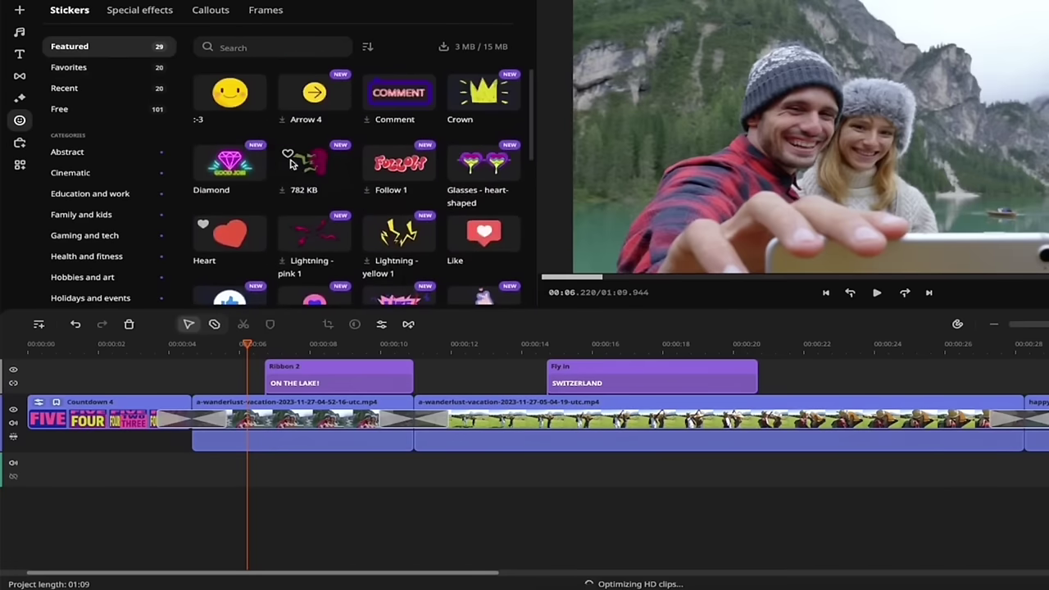
# Step: Check the free stickers and the sticker categories, and show the stickers for Holidays and events
pyautogui.click(71, 108)
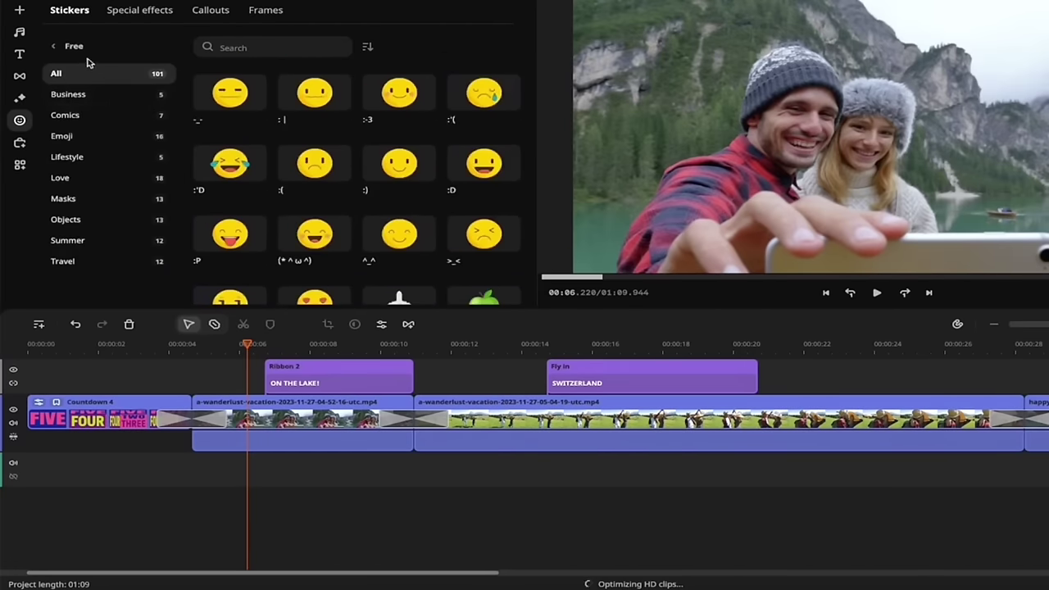
pyautogui.click(54, 45)
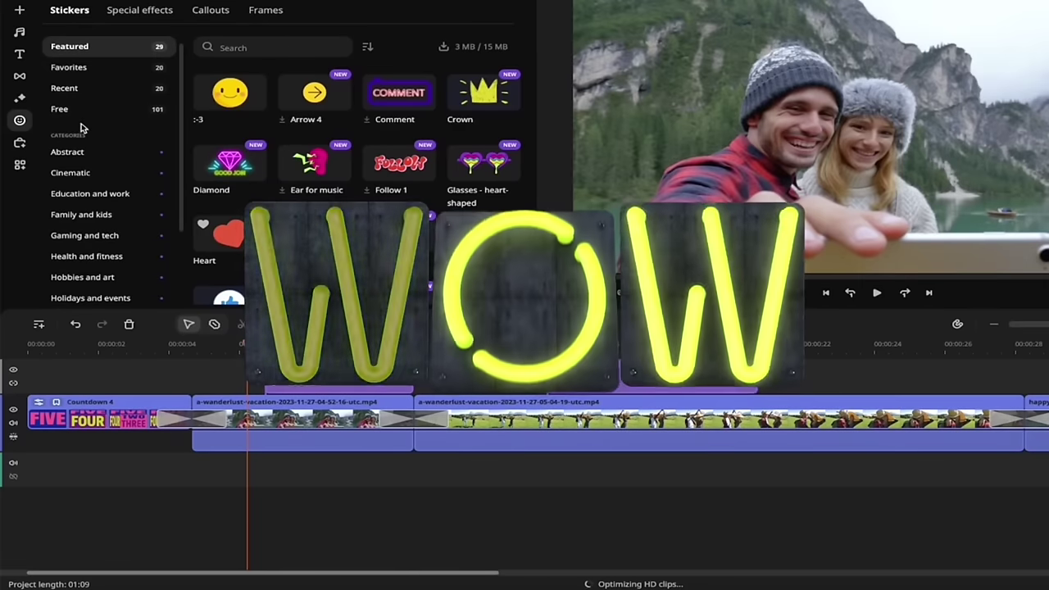
pyautogui.scroll(-3, 92, 165)
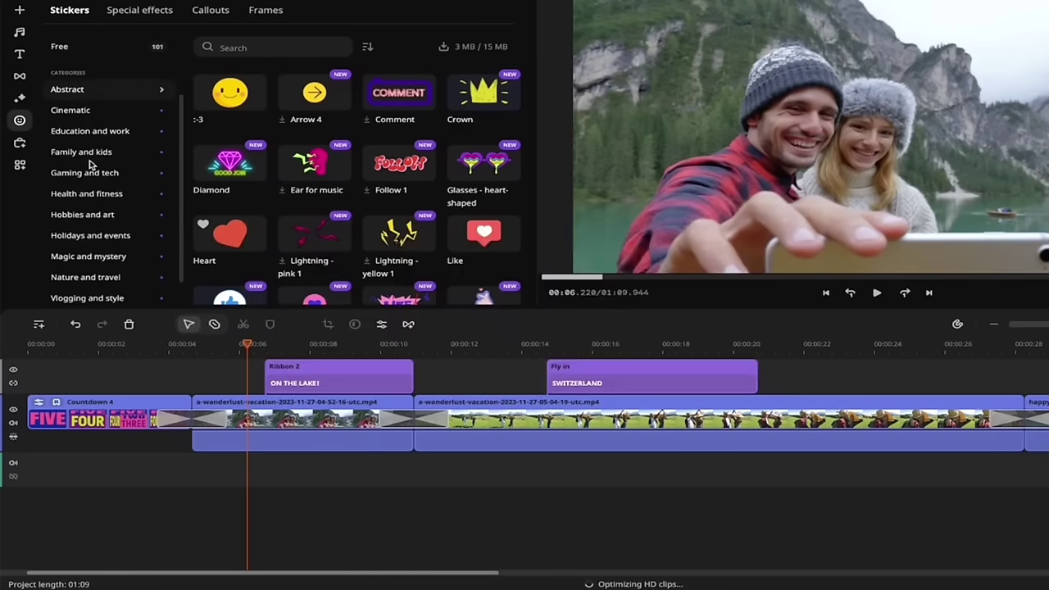
pyautogui.scroll(-1, 85, 209)
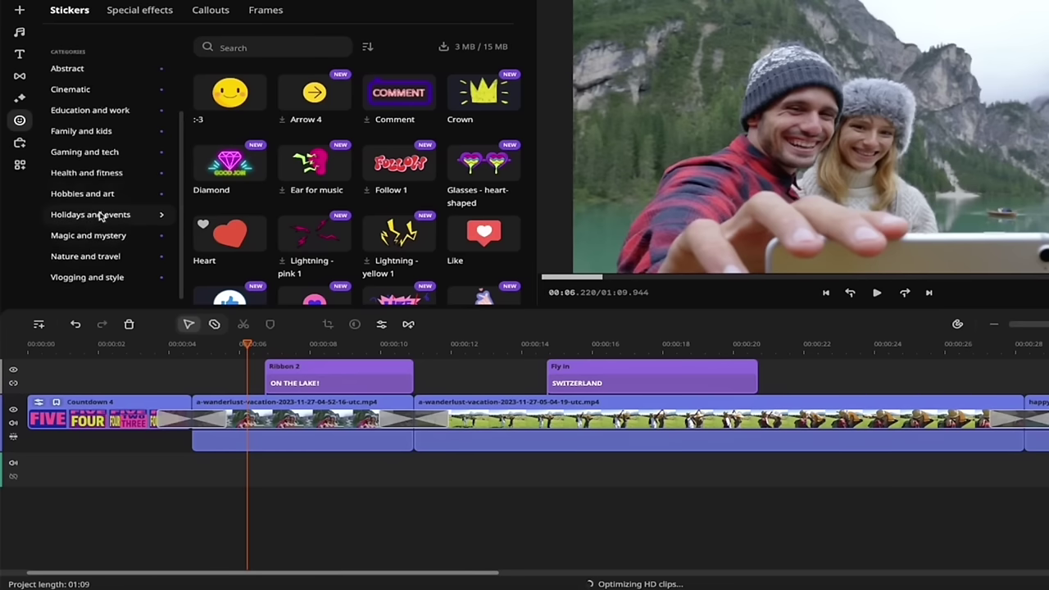
pyautogui.scroll(2, 98, 216)
pyautogui.scroll(-2, 90, 204)
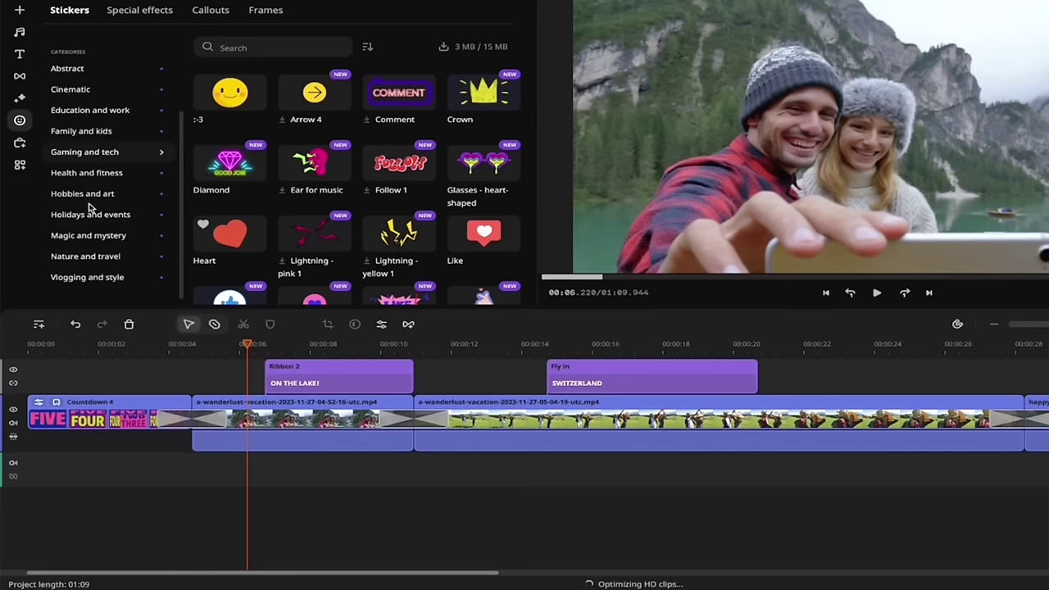
pyautogui.click(92, 215)
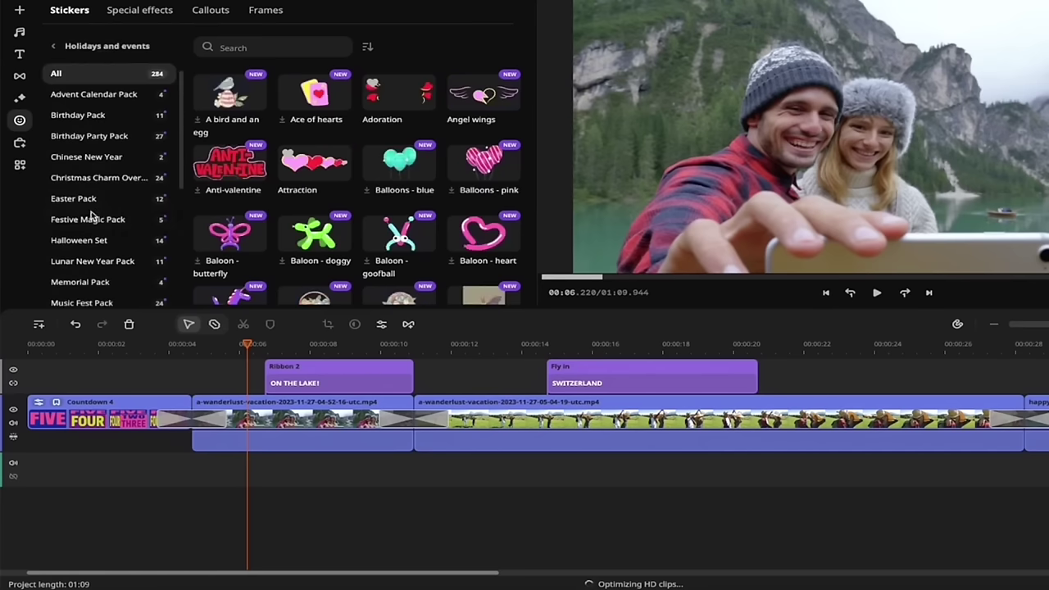
# Step: Add the Face with hearts sticker from the Holidays and events stickers to the timeline at 00:06.220, over the lake clip
pyautogui.scroll(-3, 387, 193)
pyautogui.scroll(-10, 386, 192)
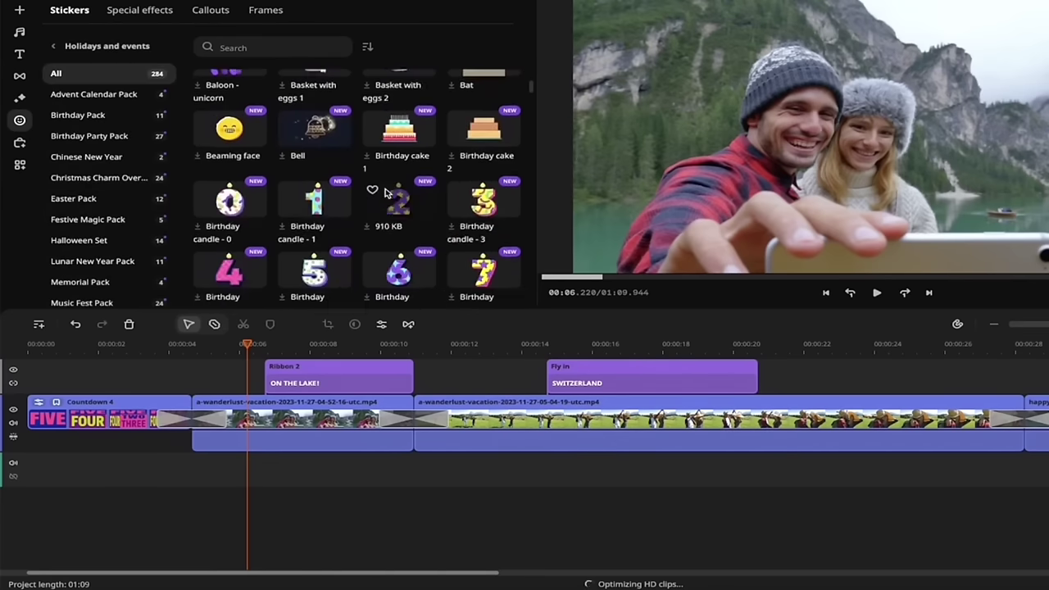
pyautogui.scroll(-5, 387, 193)
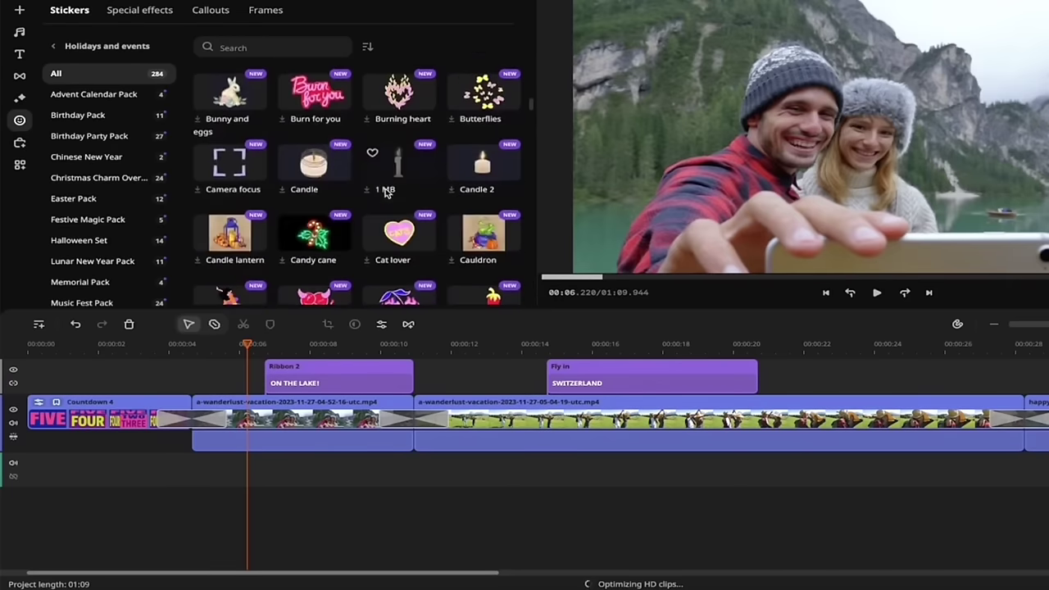
pyautogui.scroll(-2, 385, 192)
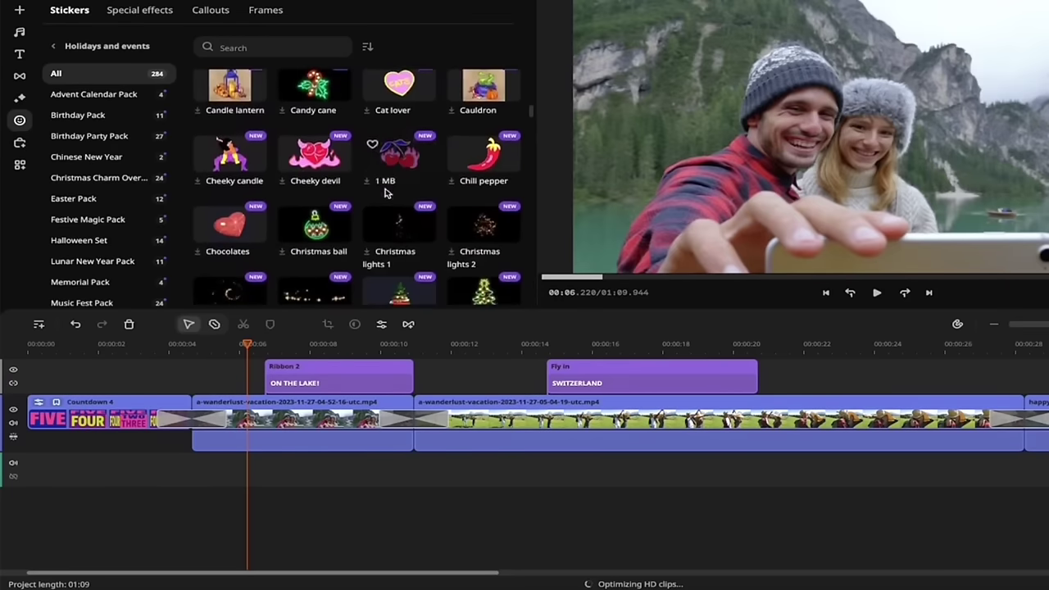
pyautogui.scroll(-4, 375, 273)
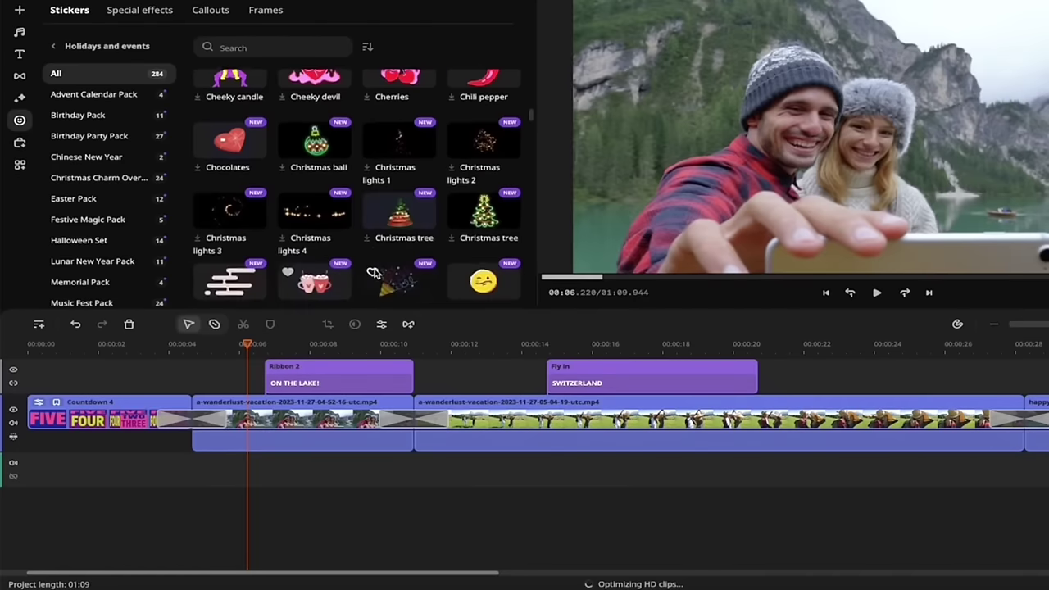
pyautogui.scroll(-7, 375, 273)
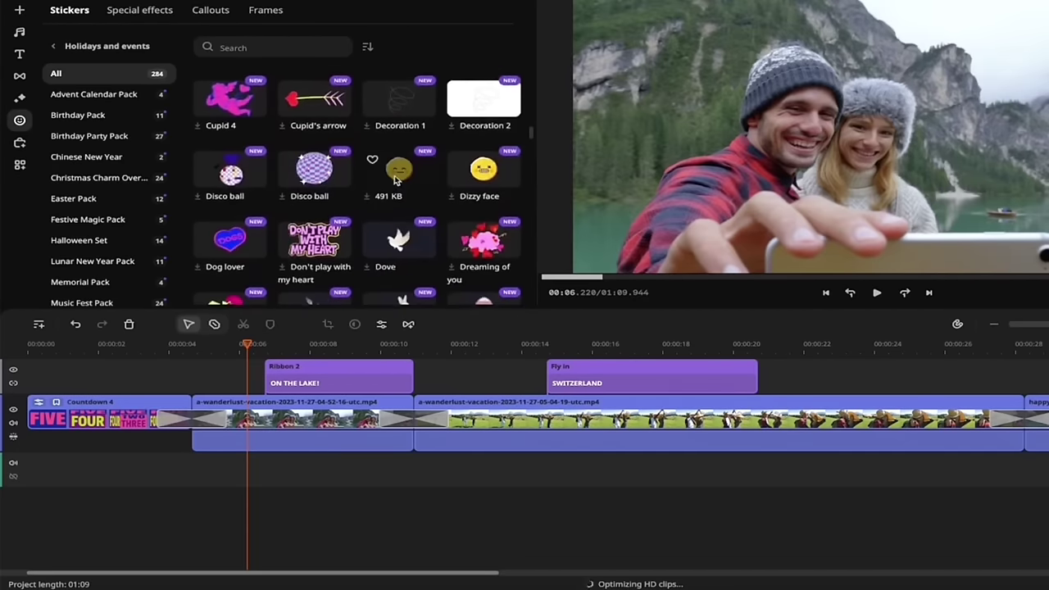
pyautogui.scroll(-7, 459, 201)
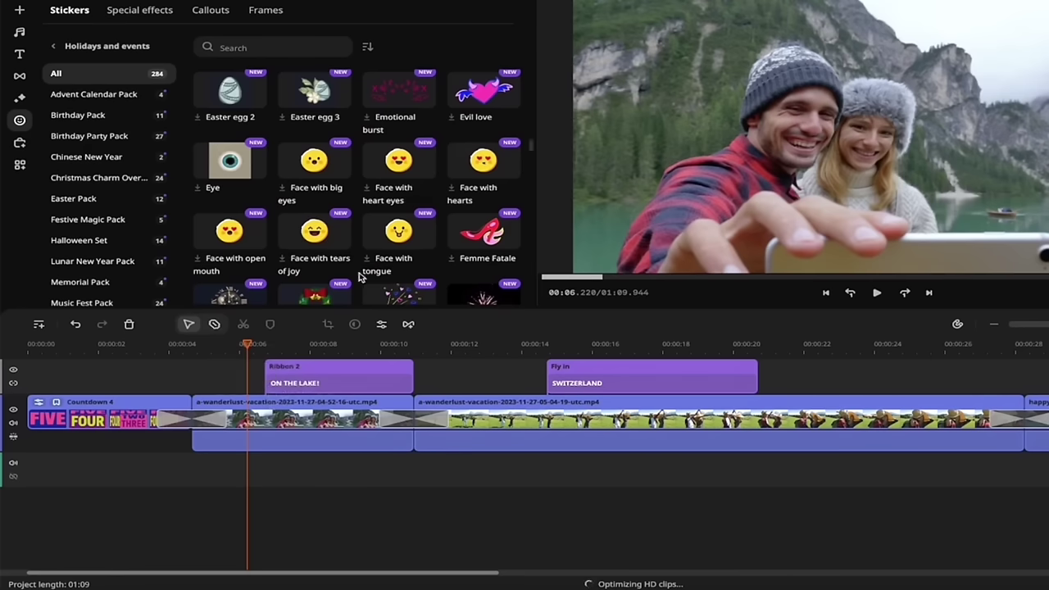
pyautogui.click(458, 153)
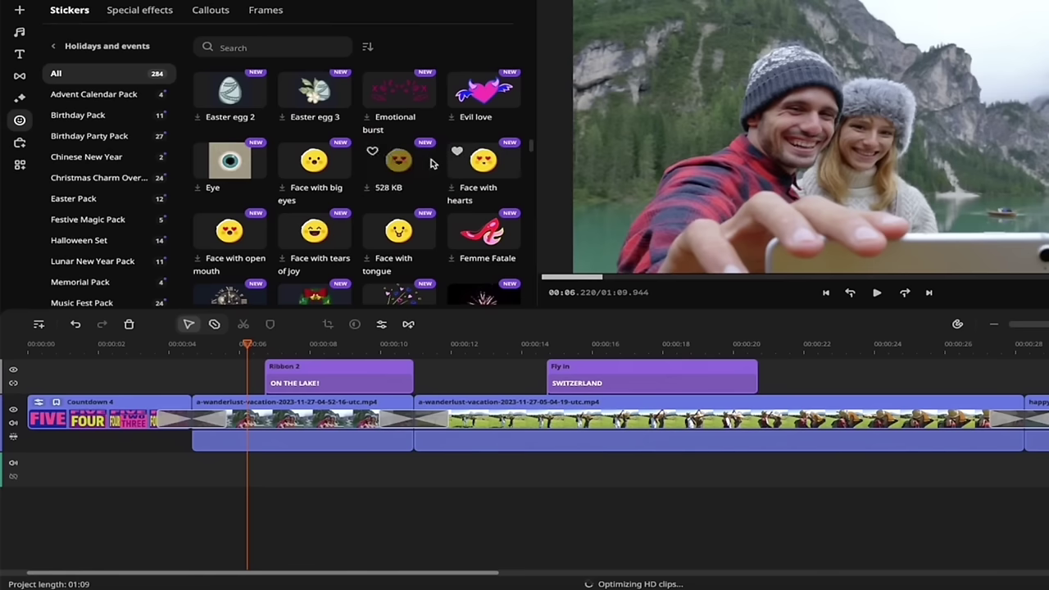
pyautogui.moveTo(481, 163)
pyautogui.mouseDown()
pyautogui.moveTo(459, 234)
pyautogui.moveTo(288, 298)
pyautogui.moveTo(260, 325)
pyautogui.moveTo(245, 359)
pyautogui.moveTo(248, 351)
pyautogui.moveTo(251, 377)
pyautogui.moveTo(251, 368)
pyautogui.mouseUp()
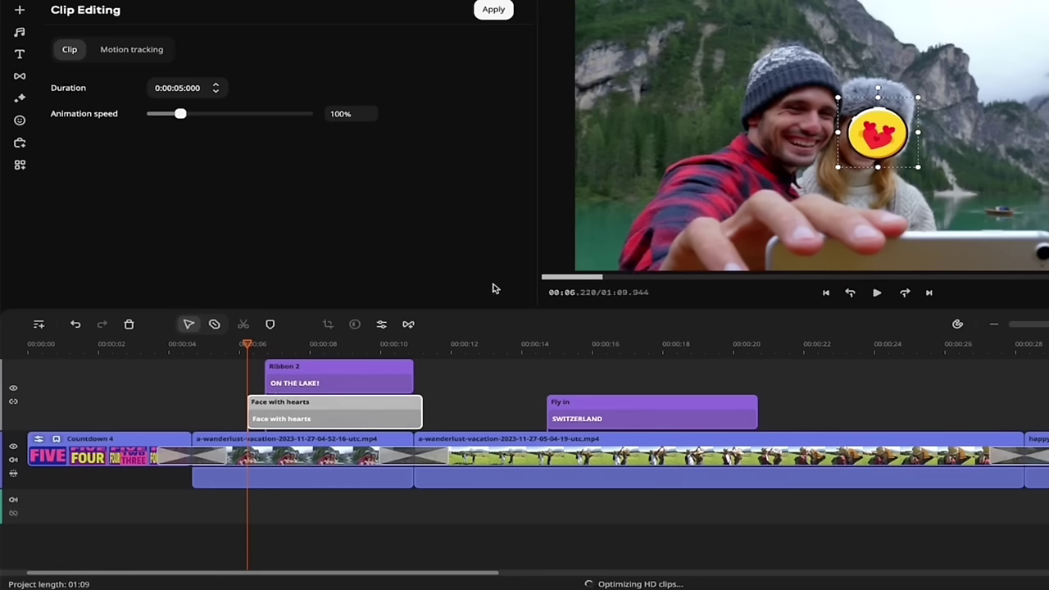
# Step: Enlarge the Face with hearts sticker and position it over the woman's face, using the frame at 00:09.440 as reference
pyautogui.hscroll(1, 324, 386)
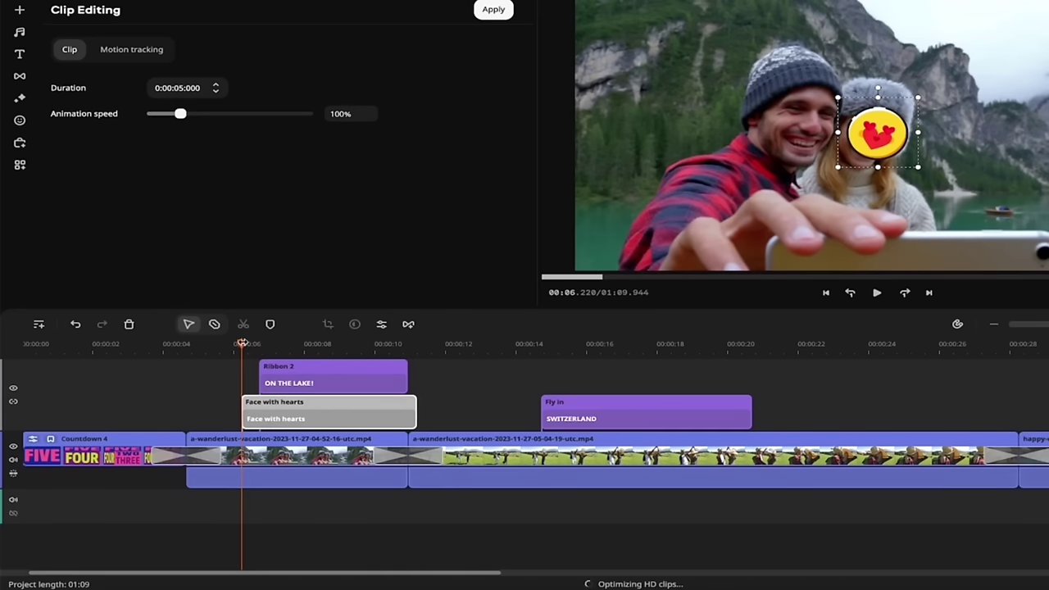
pyautogui.moveTo(243, 343); pyautogui.dragTo(354, 348)
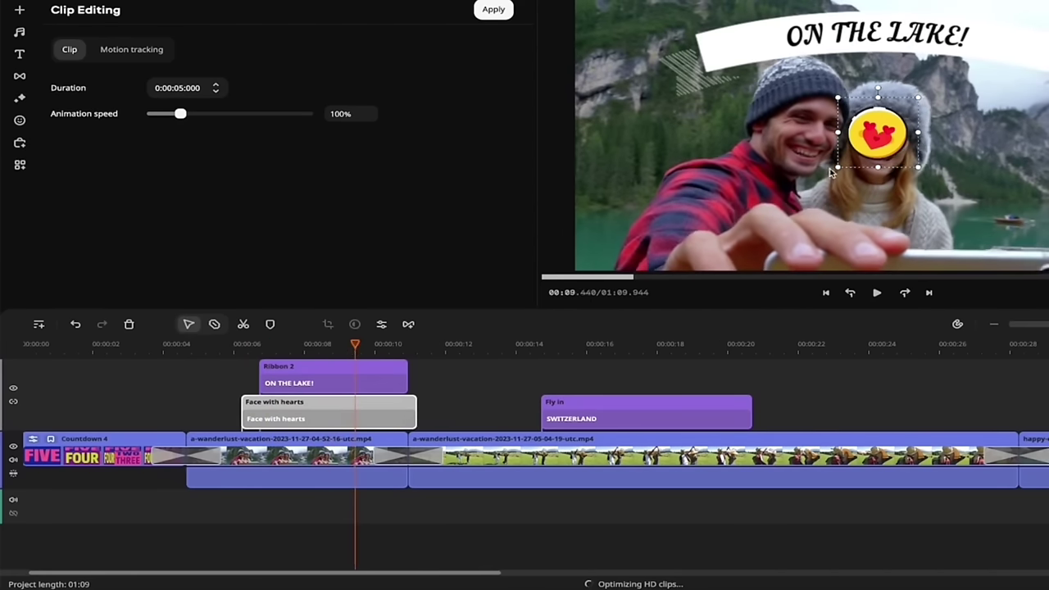
pyautogui.moveTo(837, 168); pyautogui.dragTo(779, 218)
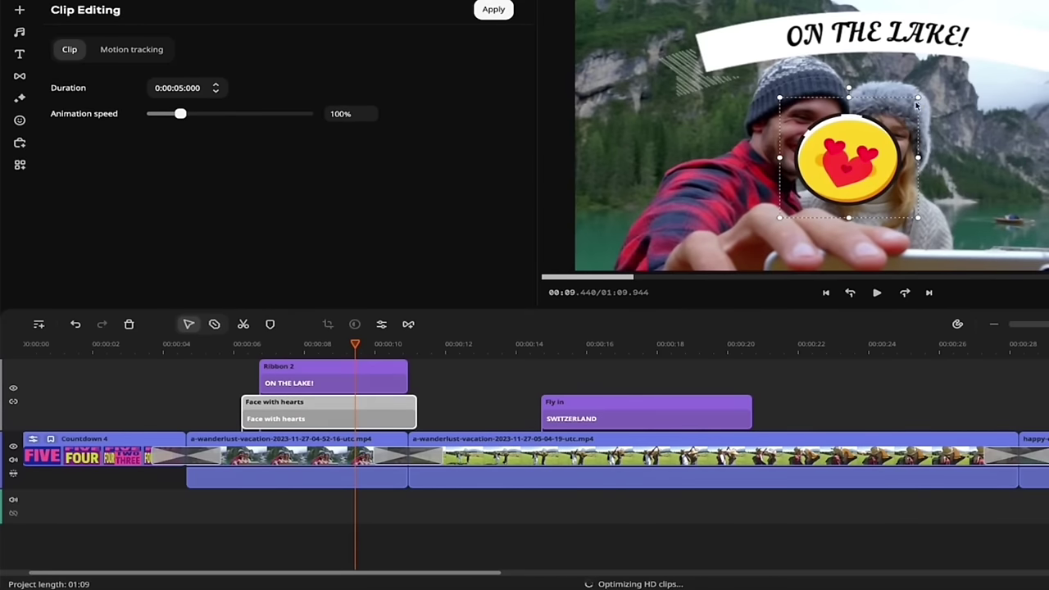
pyautogui.moveTo(916, 105); pyautogui.dragTo(939, 85)
pyautogui.moveTo(868, 185); pyautogui.dragTo(897, 166)
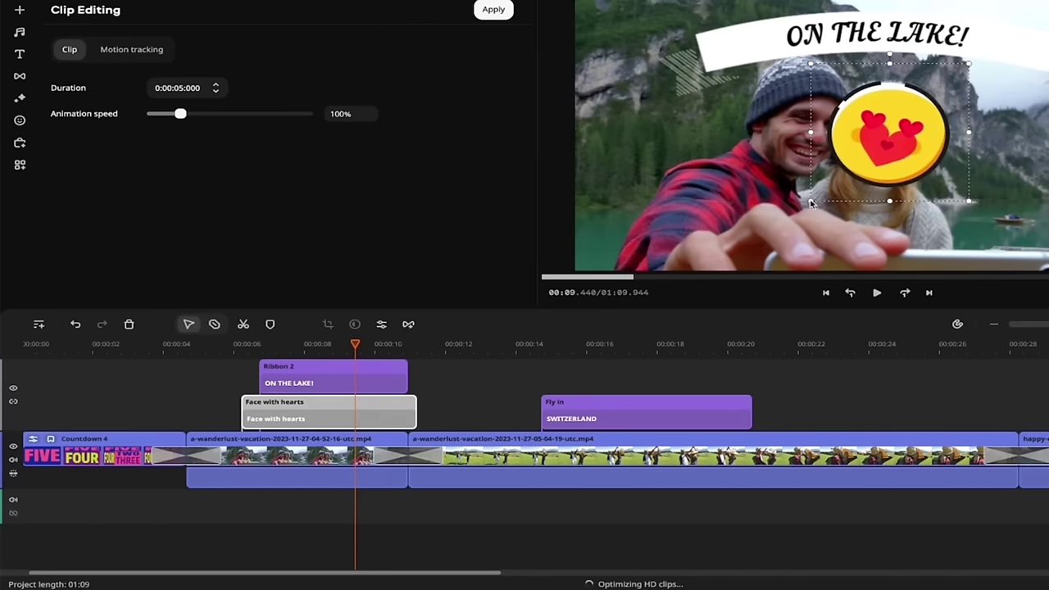
pyautogui.moveTo(810, 204); pyautogui.dragTo(829, 187)
pyautogui.moveTo(879, 141); pyautogui.dragTo(881, 138)
# Step: Play the lake clip from the start of the sticker to check how well it covers the woman's moving face
pyautogui.click(241, 345)
pyautogui.press('space')
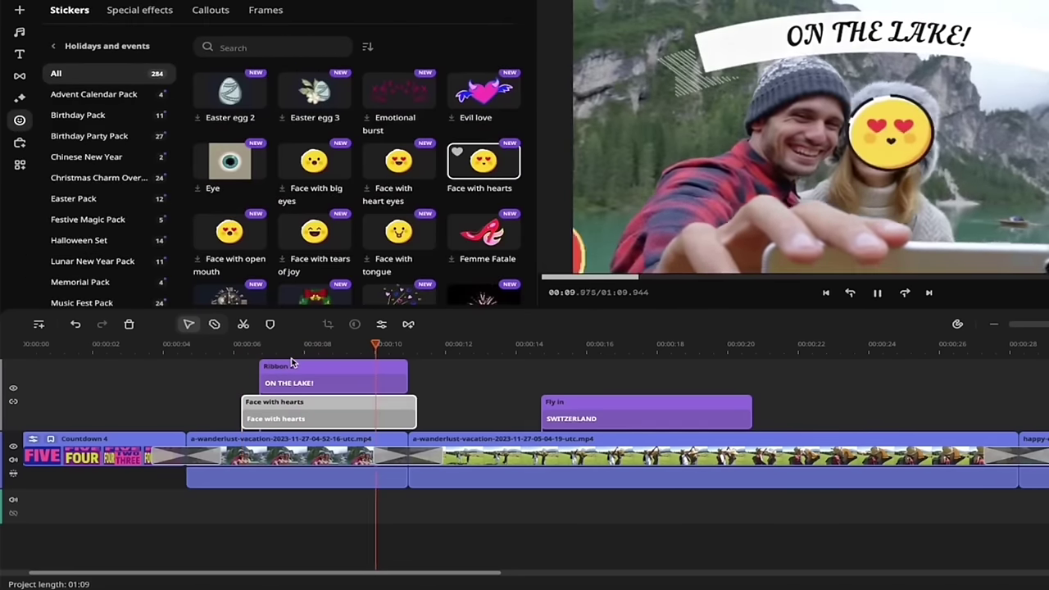
pyautogui.moveTo(287, 345); pyautogui.dragTo(243, 355)
pyautogui.press('space')
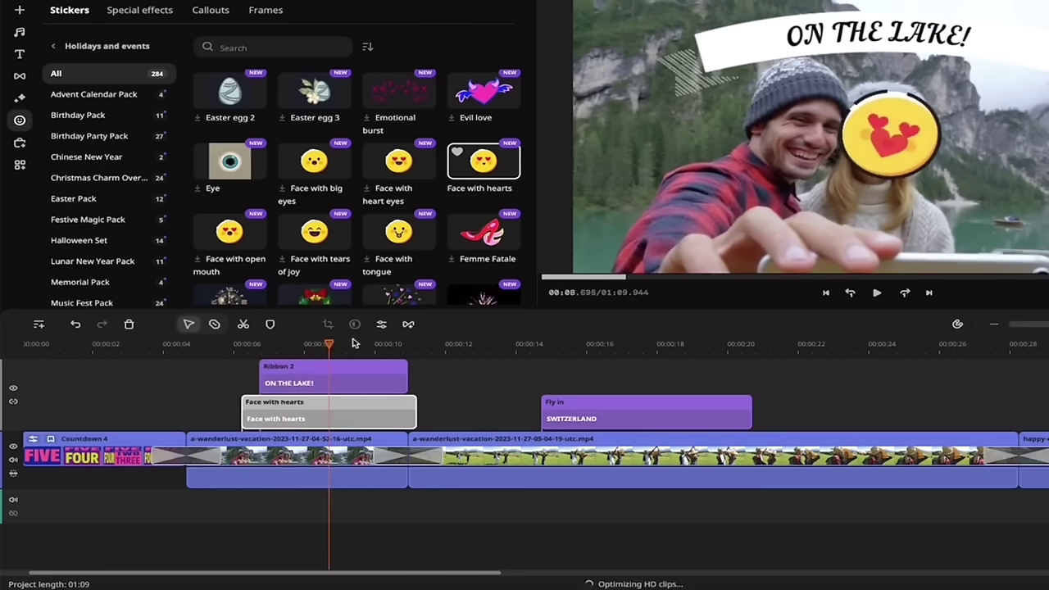
pyautogui.moveTo(329, 345); pyautogui.dragTo(242, 348)
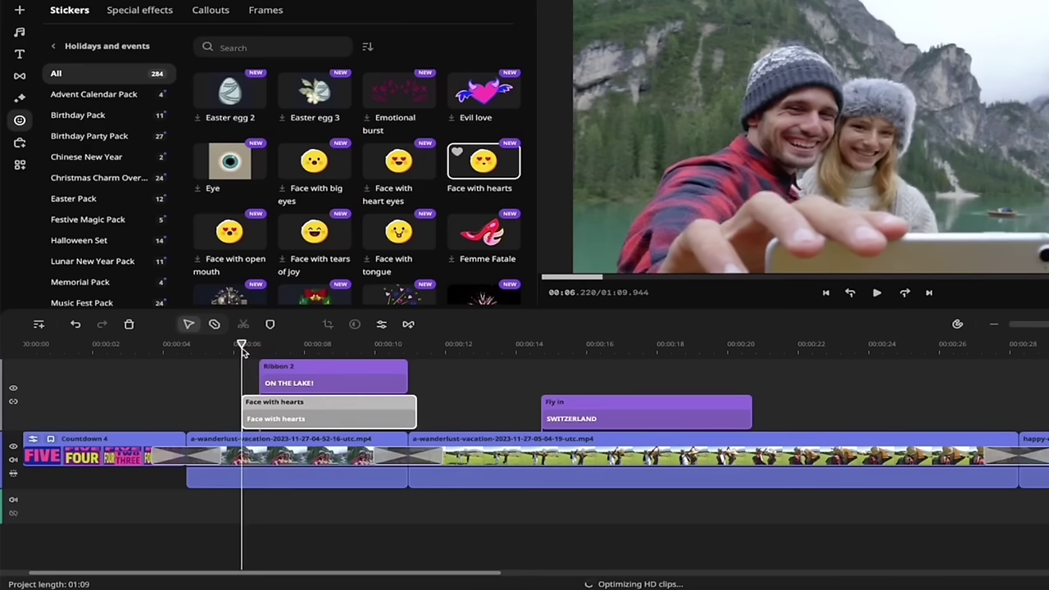
pyautogui.press('space')
pyautogui.press('space')
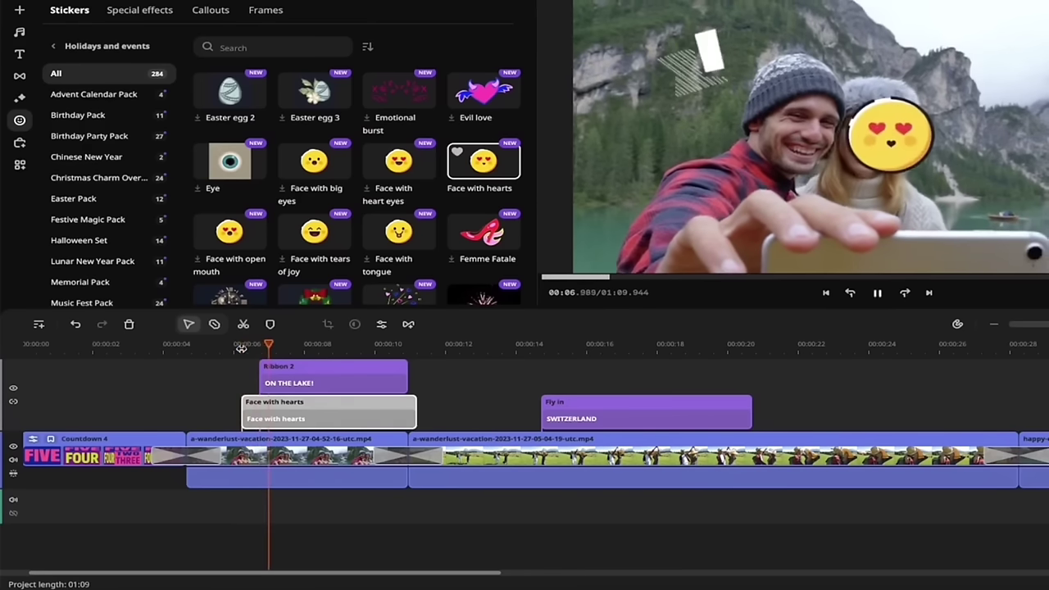
# Step: Reopen the Face with hearts sticker, enlarge it slightly and recentre it over the woman's face at 00:09.080
pyautogui.click(910, 131)
pyautogui.click(894, 138)
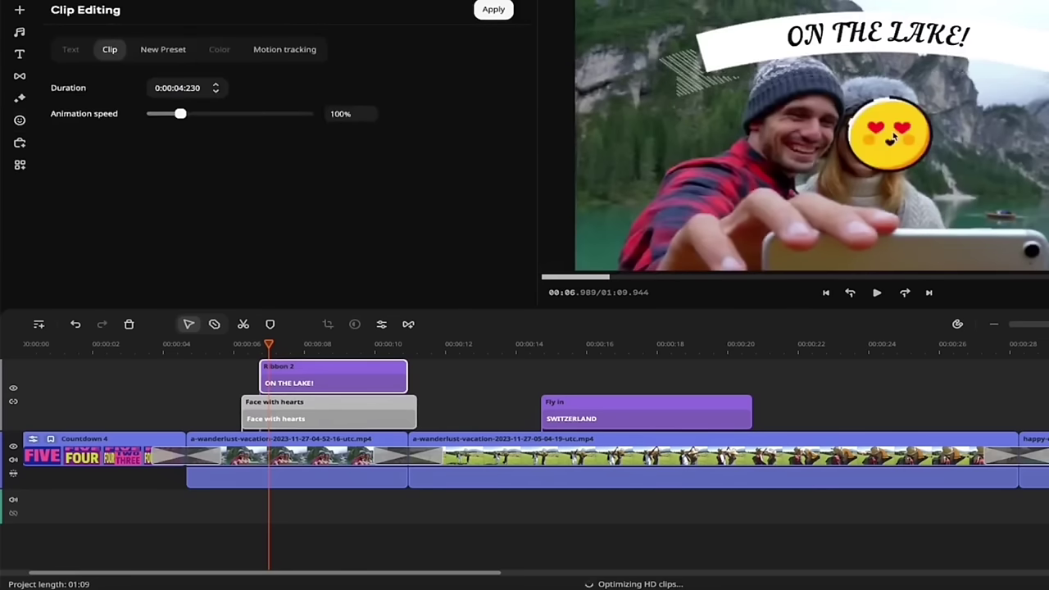
pyautogui.click(328, 401)
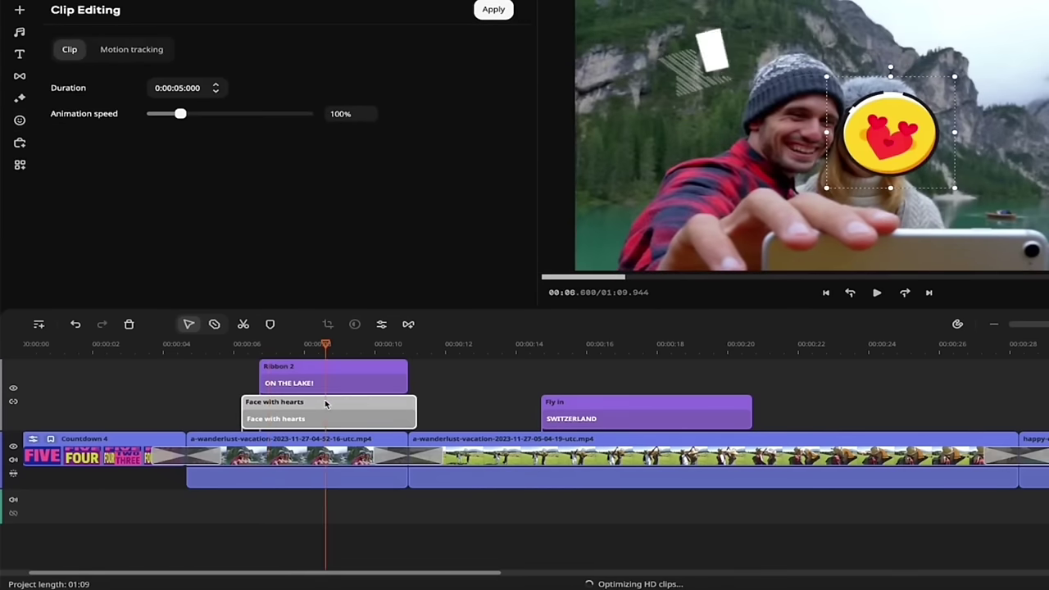
pyautogui.click(345, 413)
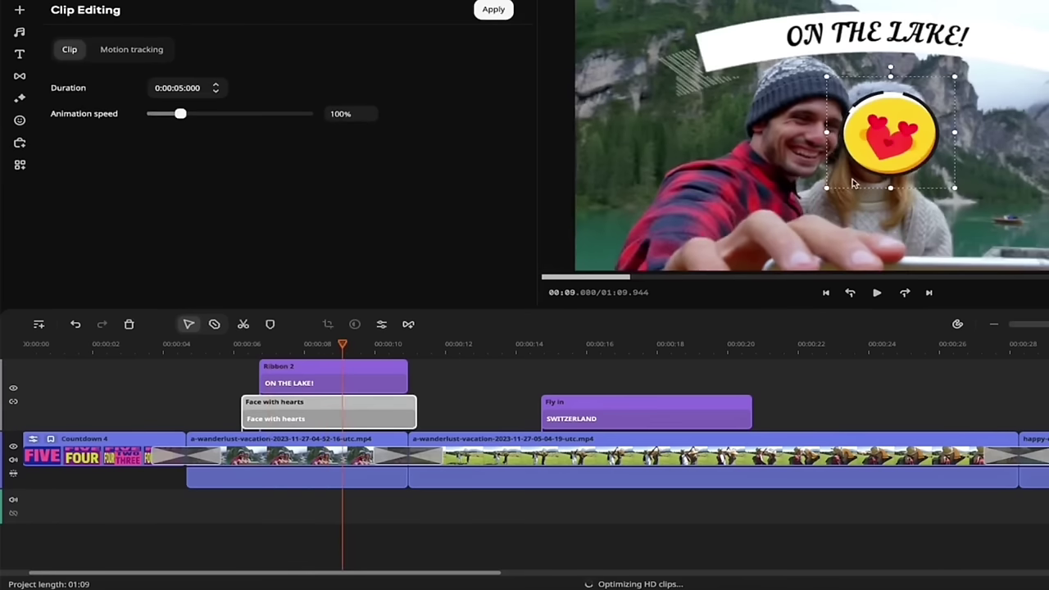
pyautogui.moveTo(892, 150); pyautogui.dragTo(886, 146)
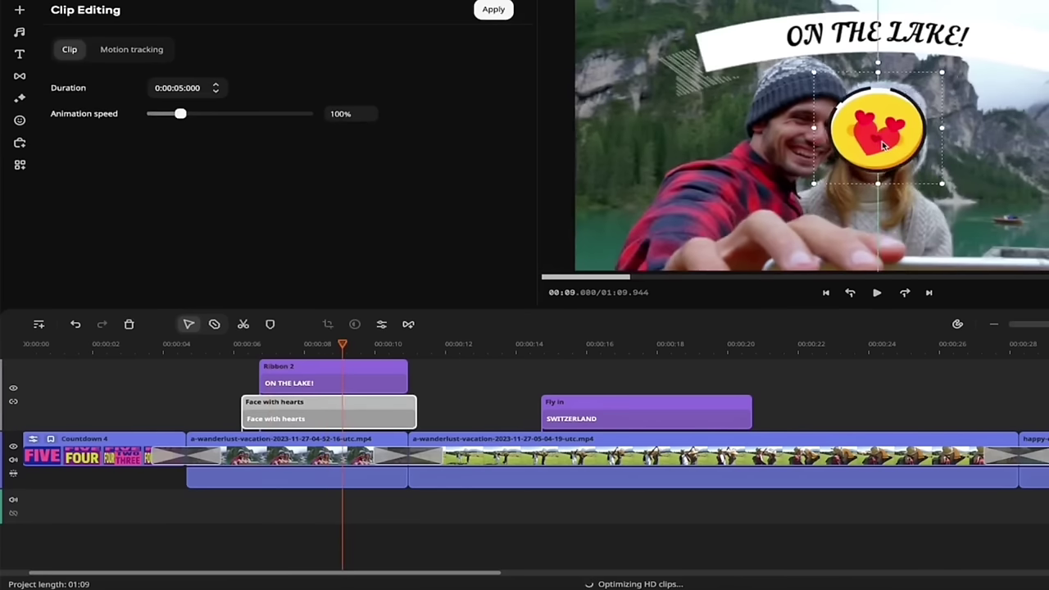
pyautogui.moveTo(947, 187); pyautogui.dragTo(957, 189)
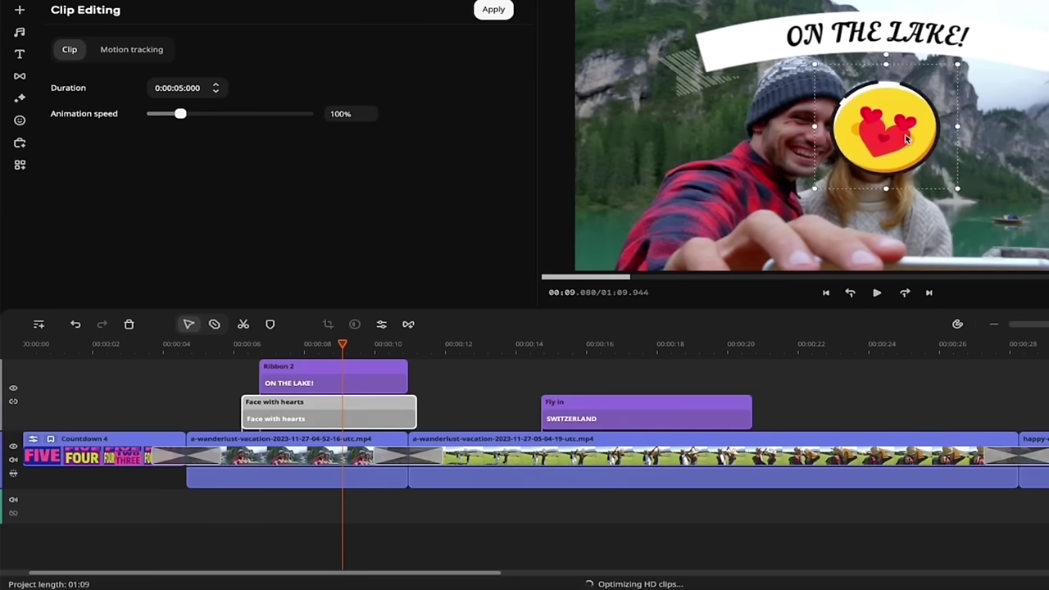
pyautogui.click(457, 382)
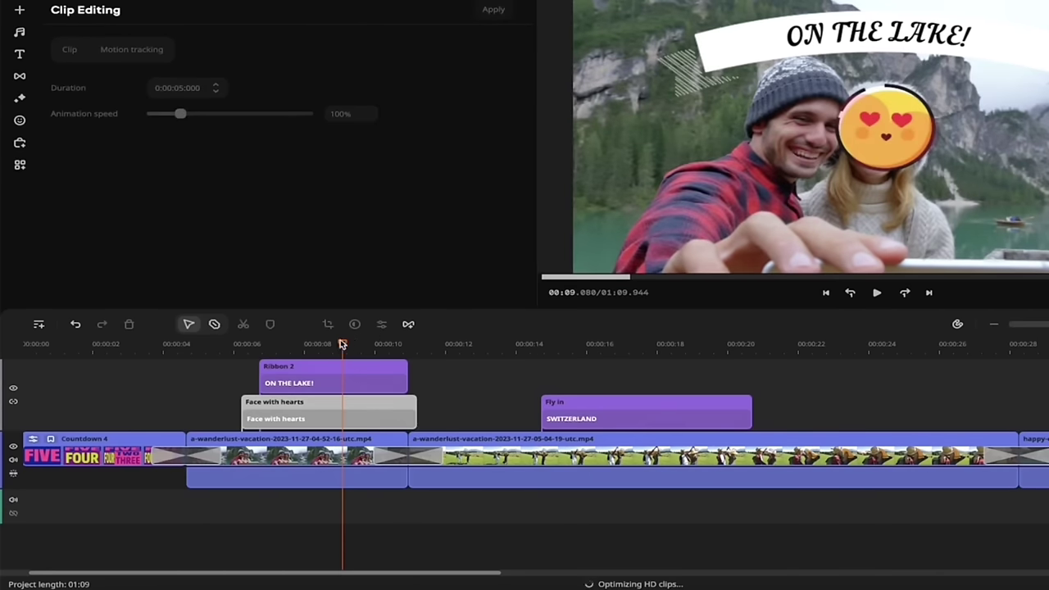
# Step: Track the woman's face with the Face with hearts sticker, using the Artificial intelligence (AI) motion tracking method
pyautogui.moveTo(343, 345); pyautogui.dragTo(256, 352)
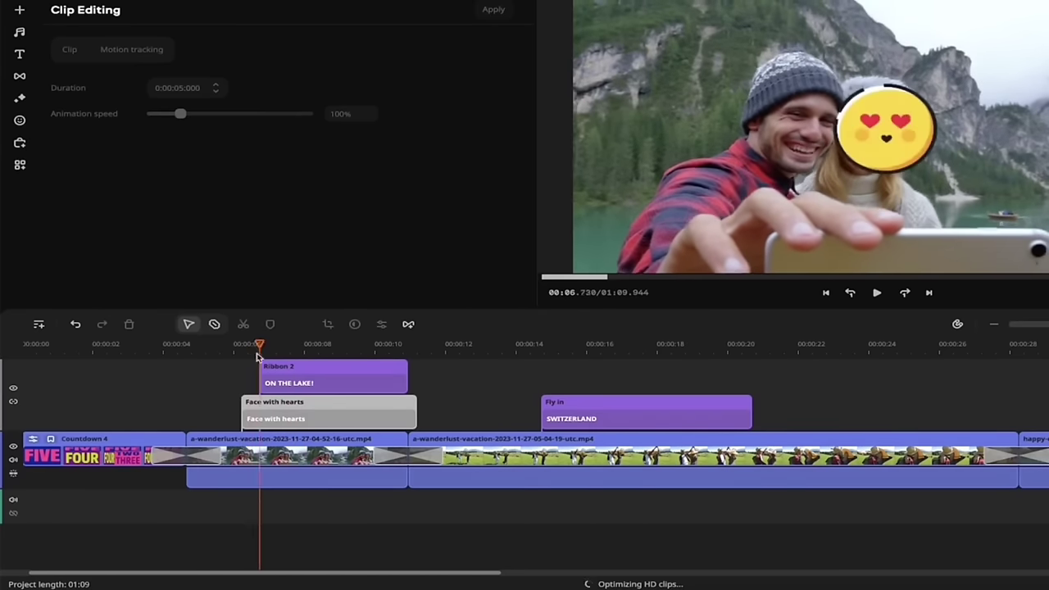
pyautogui.click(284, 405)
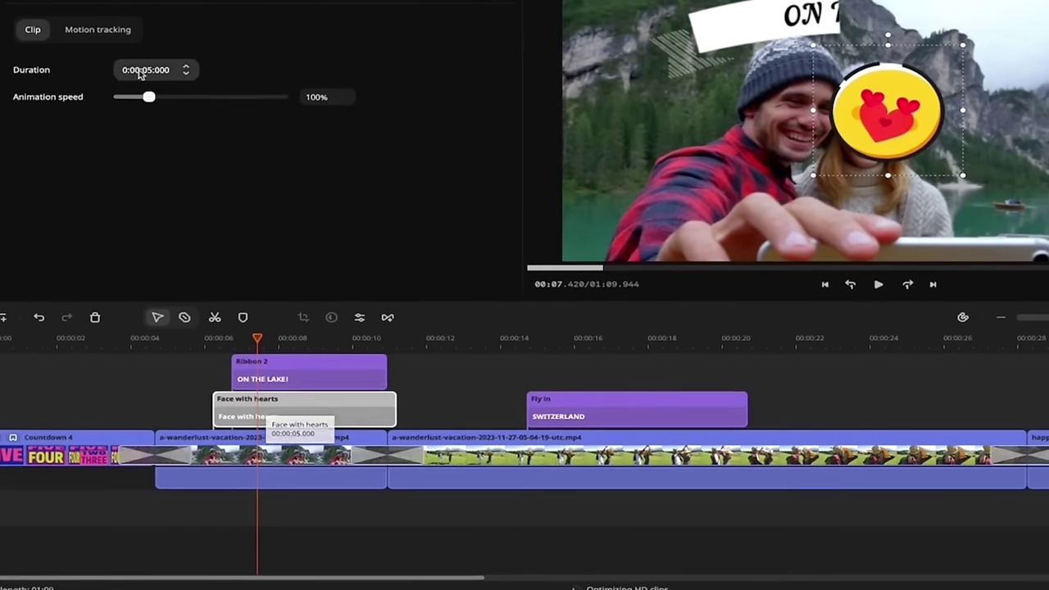
pyautogui.click(96, 28)
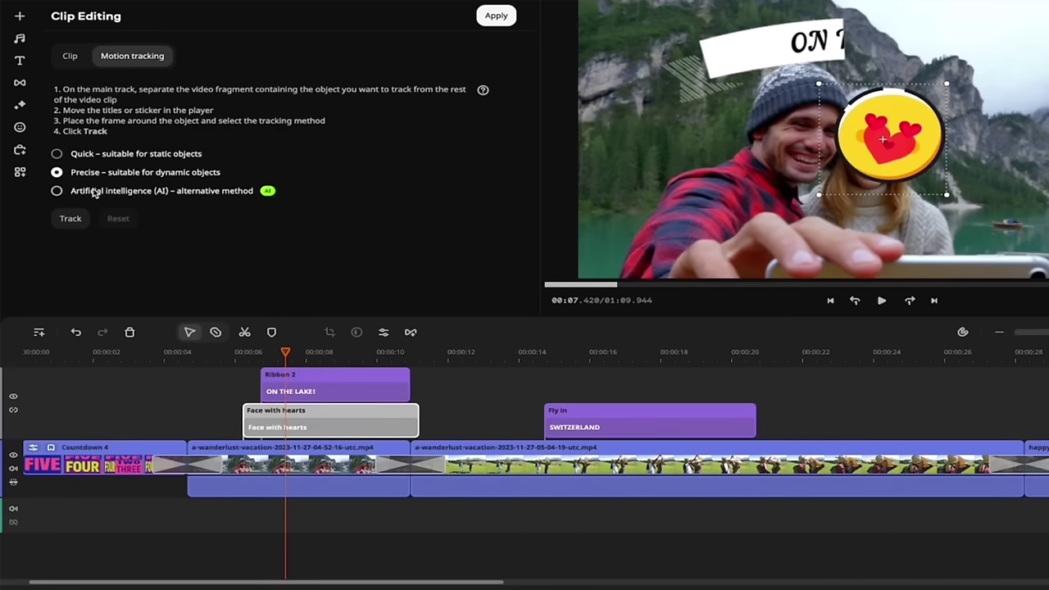
pyautogui.click(57, 191)
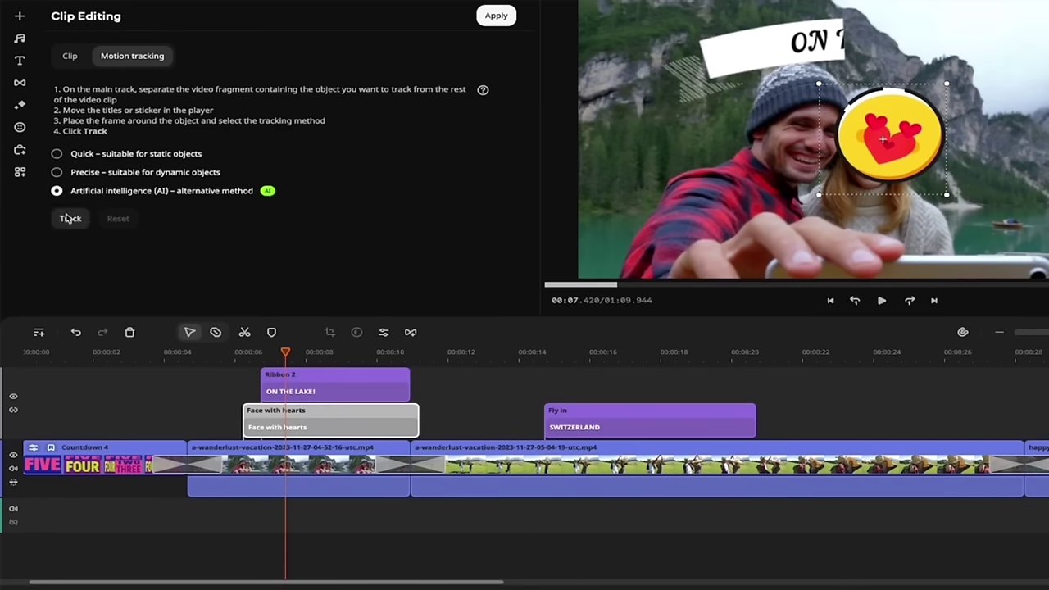
pyautogui.click(71, 219)
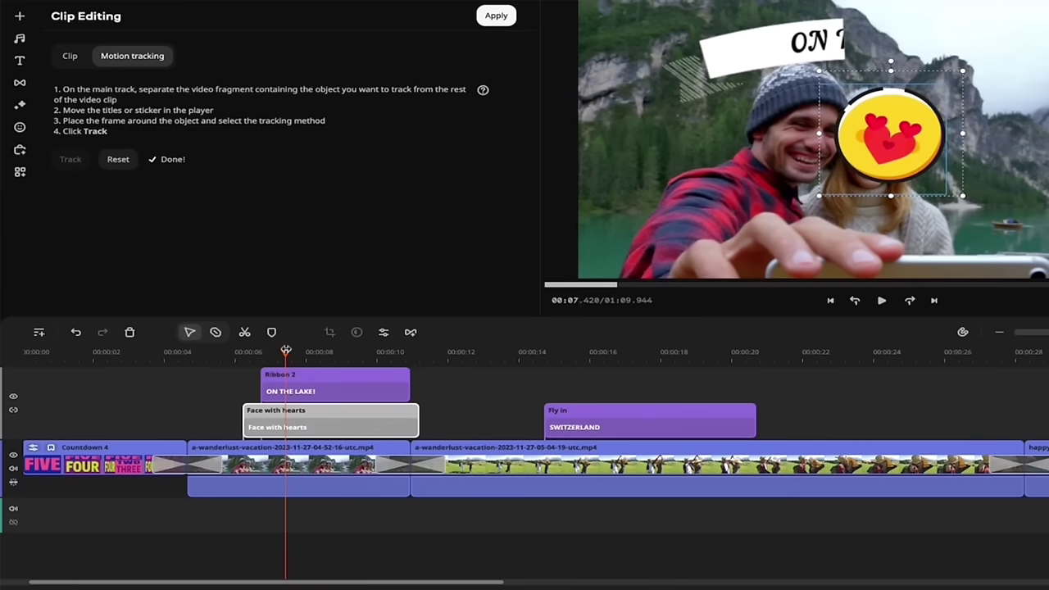
# Step: Scrub and play through the lake clip to check that the tracked sticker follows the woman's face
pyautogui.moveTo(286, 352); pyautogui.dragTo(313, 351)
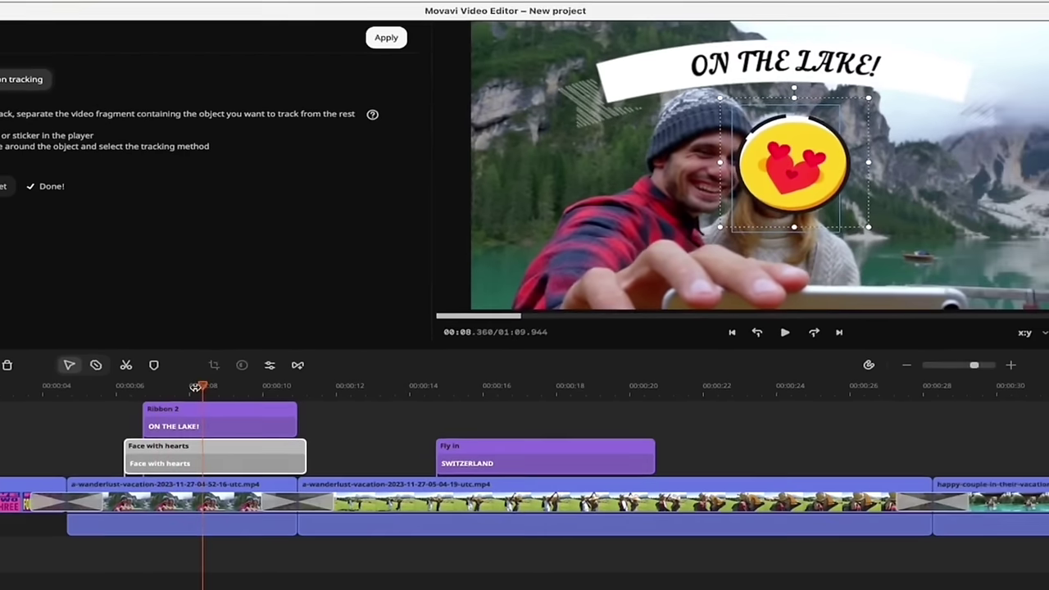
pyautogui.moveTo(197, 386); pyautogui.dragTo(185, 386)
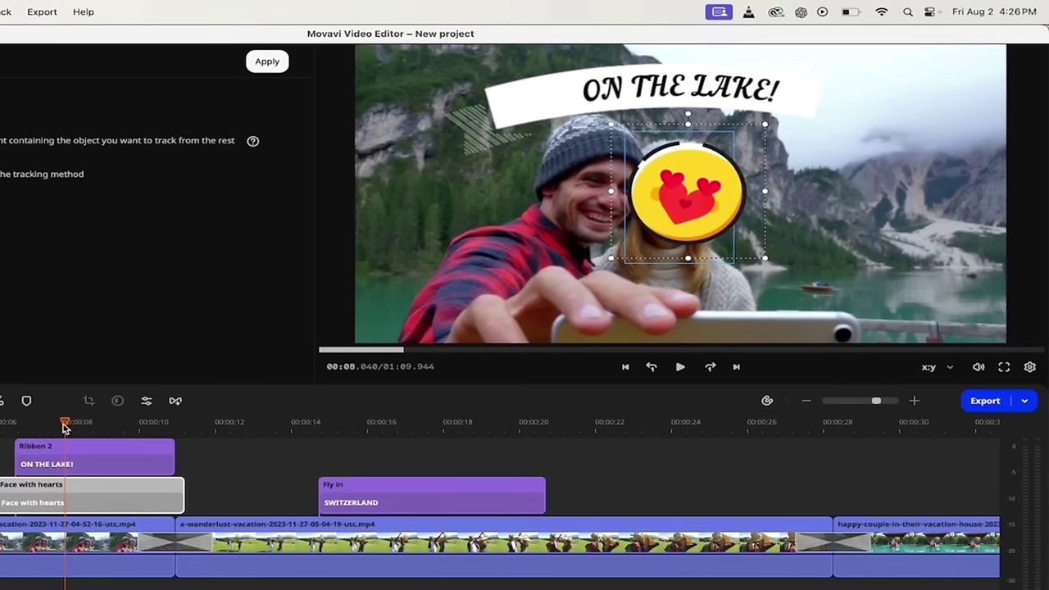
pyautogui.moveTo(66, 426); pyautogui.dragTo(8, 428)
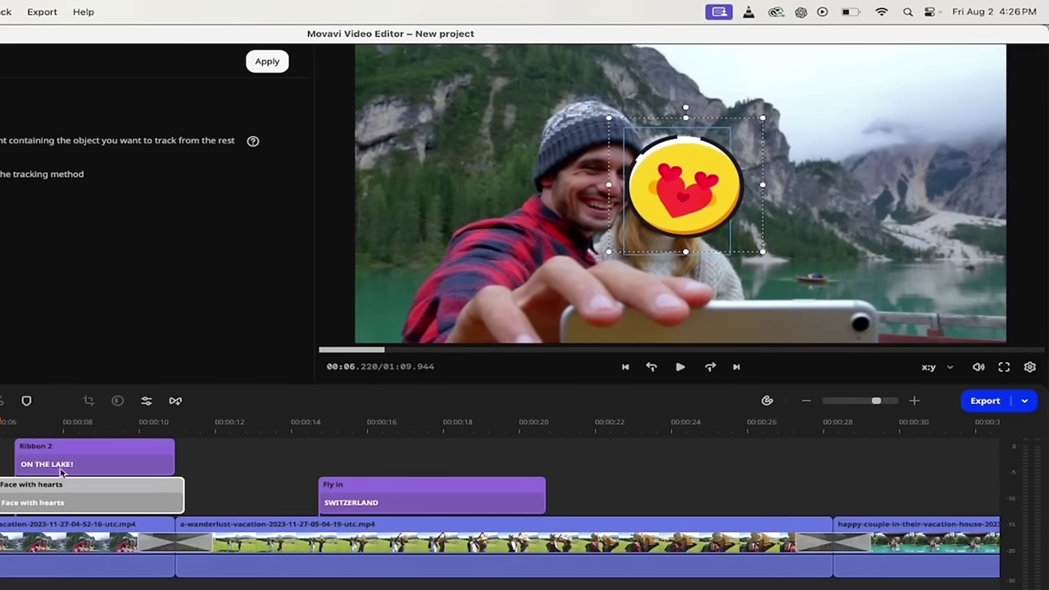
pyautogui.moveTo(9, 424); pyautogui.dragTo(0, 423)
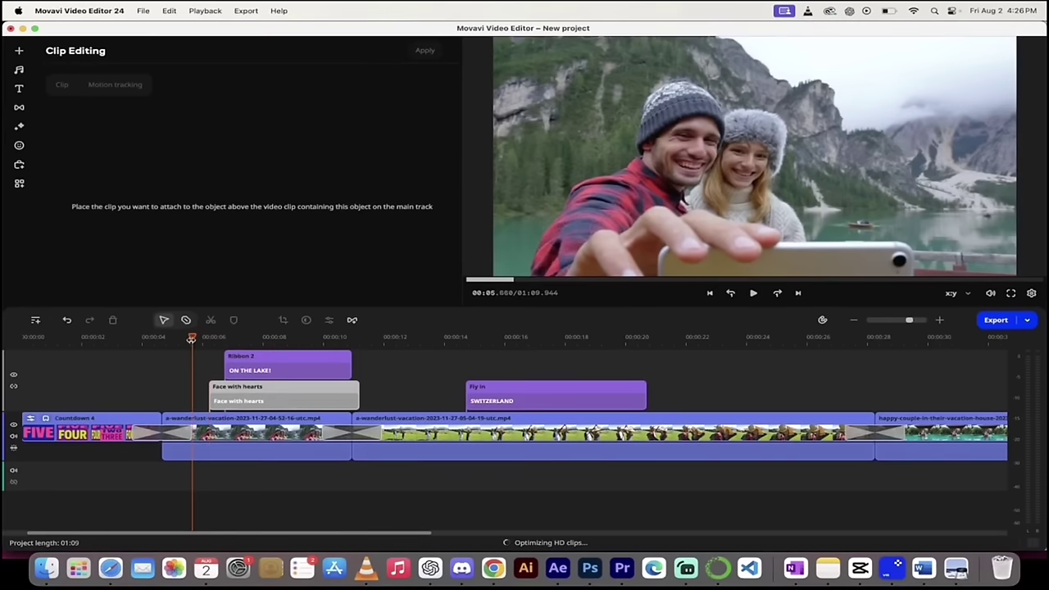
pyautogui.press('space')
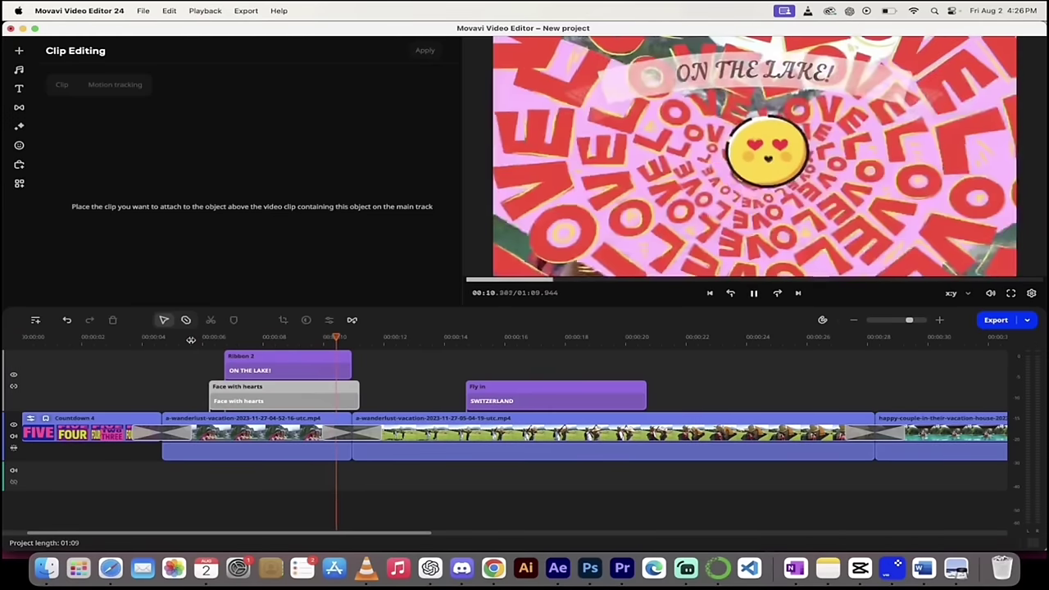
pyautogui.press('space')
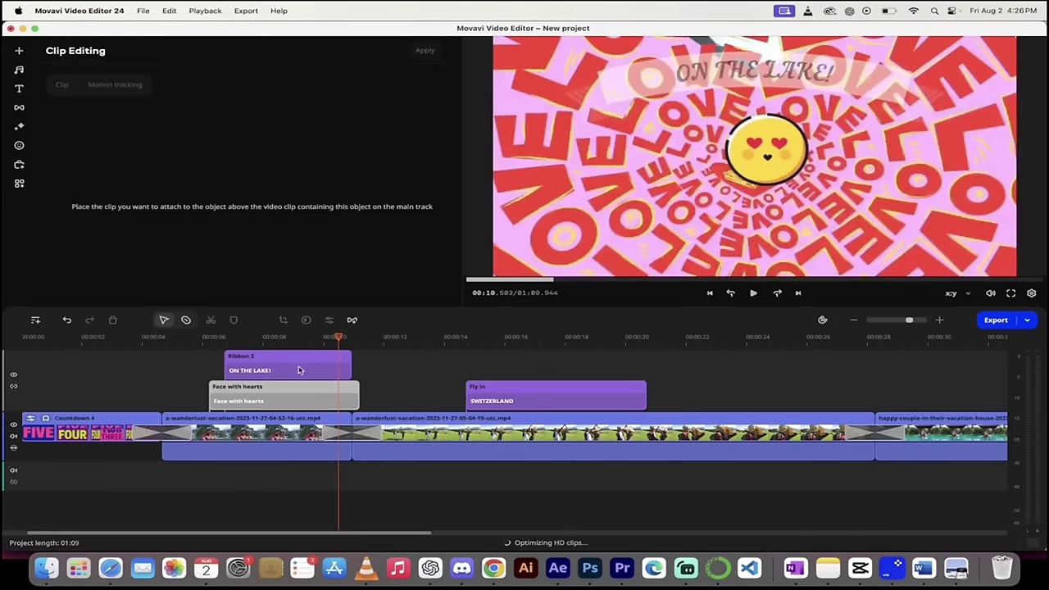
# Step: Add the Grinning face sticker from the Holidays and events stickers above the meadow couple clip, starting at 00:21.600
pyautogui.moveTo(385, 339); pyautogui.dragTo(674, 340)
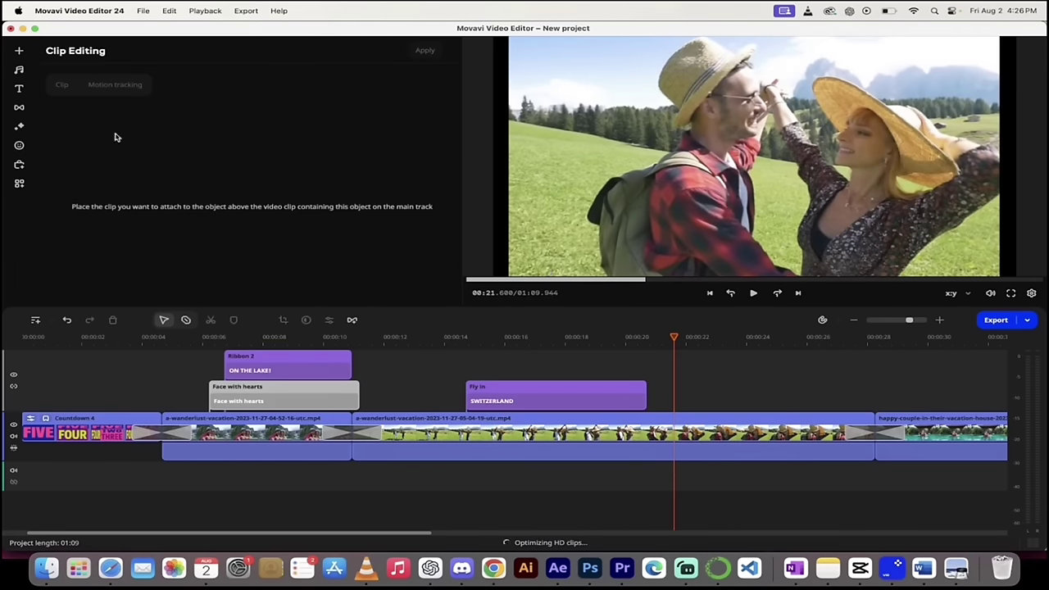
pyautogui.click(19, 145)
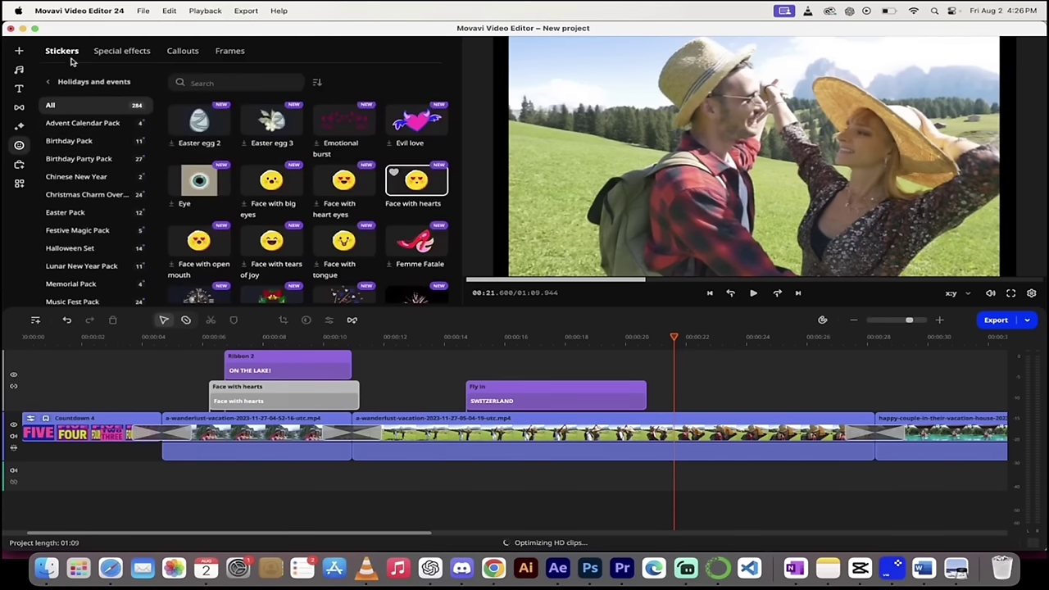
pyautogui.scroll(-5, 402, 260)
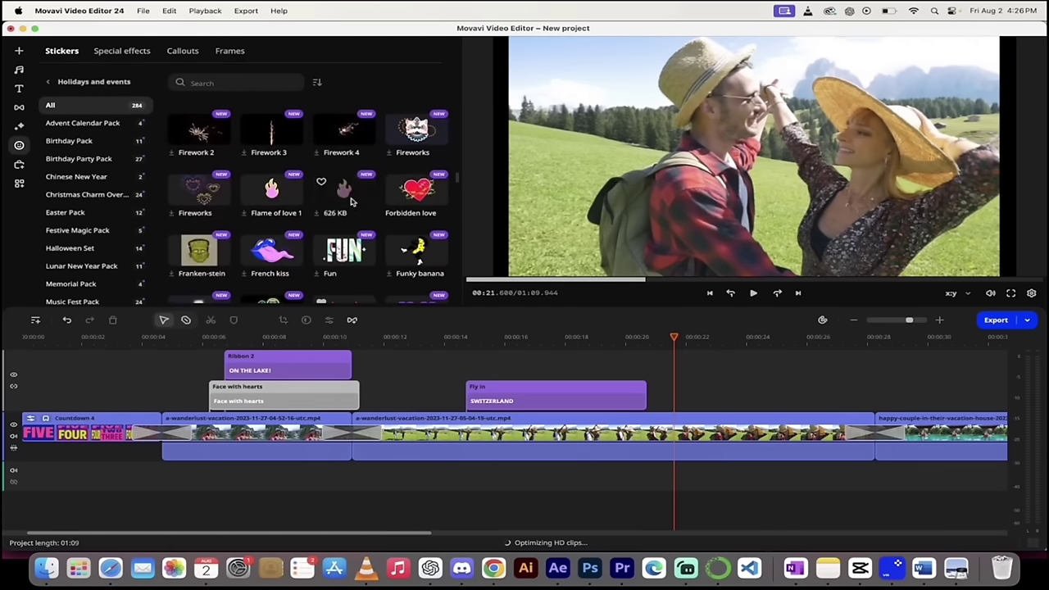
pyautogui.scroll(-1, 352, 200)
pyautogui.scroll(-2, 352, 201)
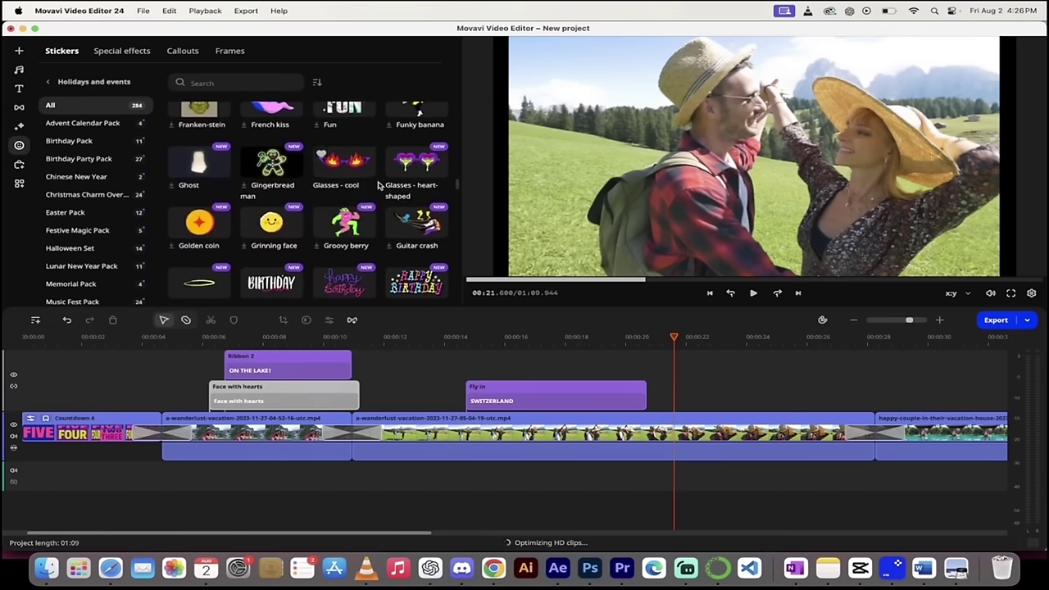
pyautogui.scroll(-1, 339, 231)
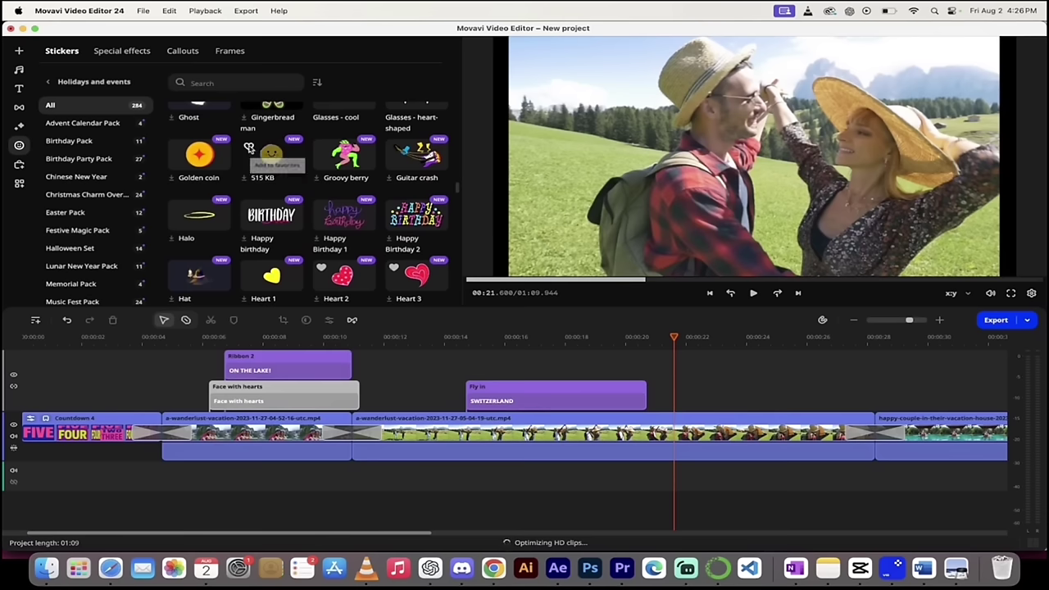
pyautogui.click(250, 148)
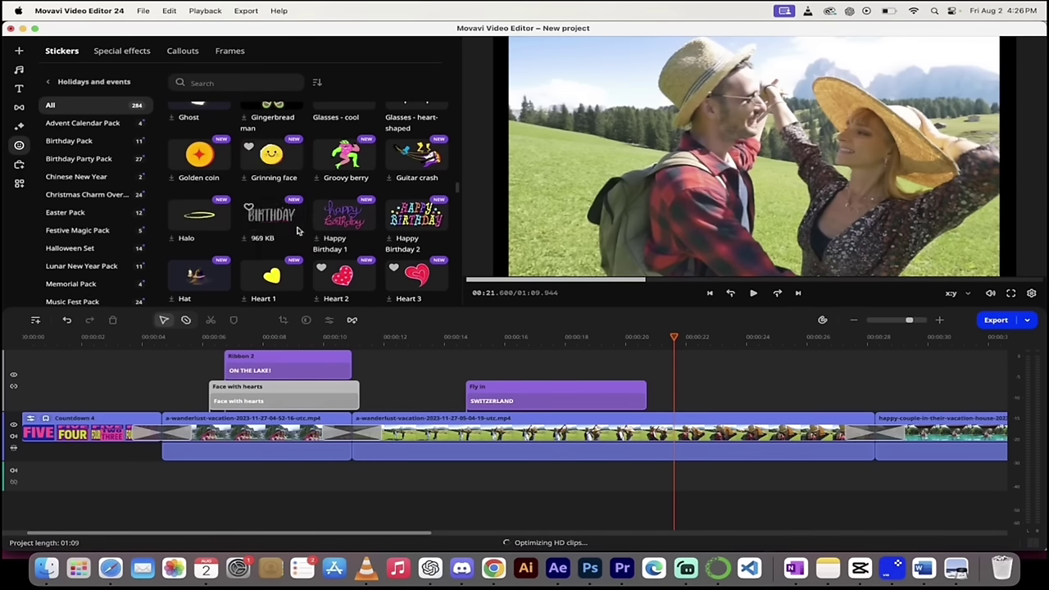
pyautogui.scroll(-2, 295, 230)
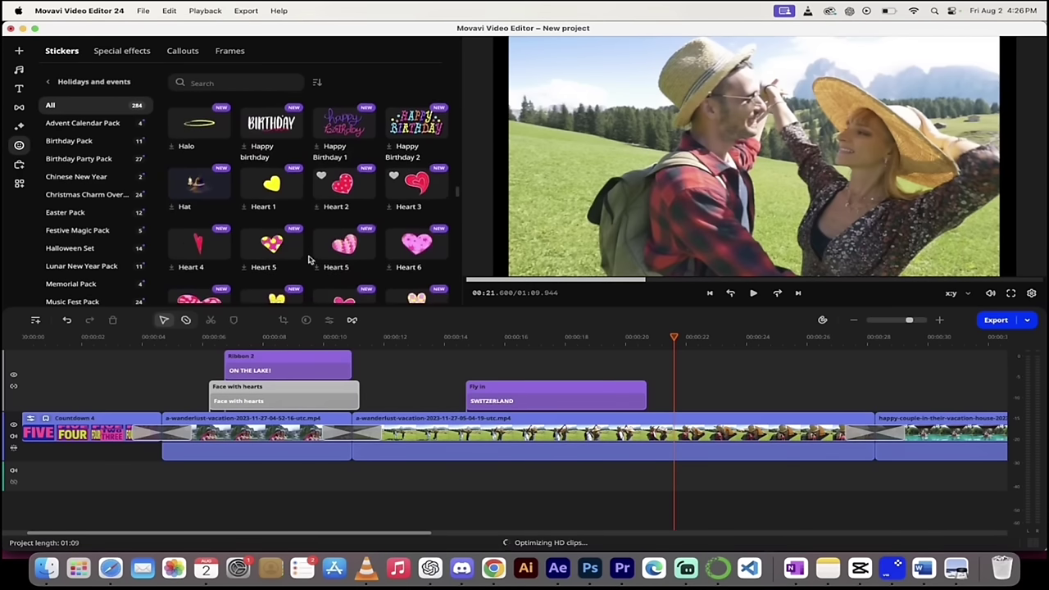
pyautogui.scroll(-3, 309, 260)
pyautogui.scroll(3, 309, 260)
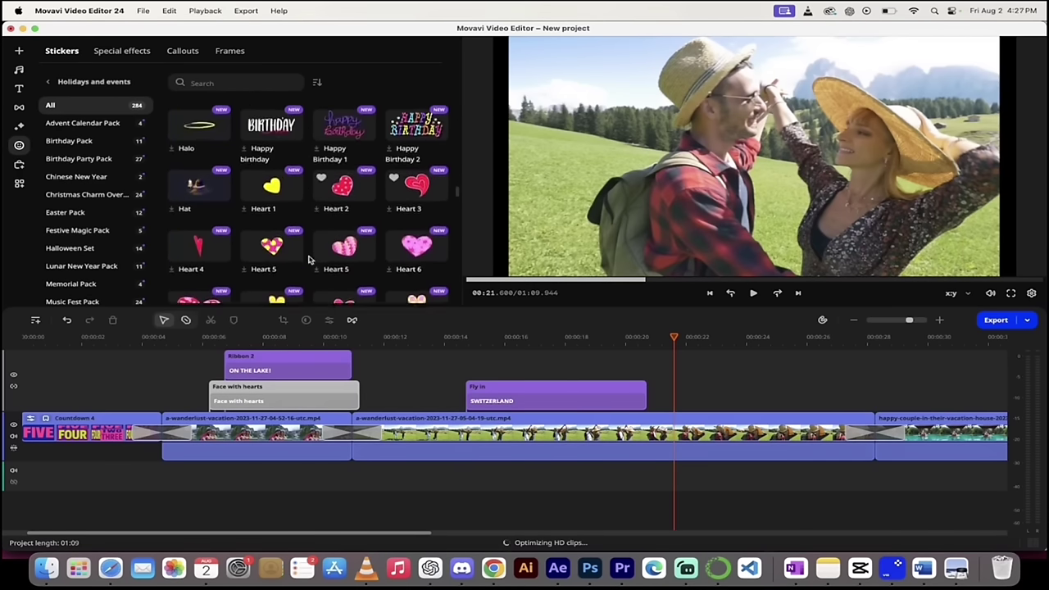
pyautogui.scroll(3, 308, 260)
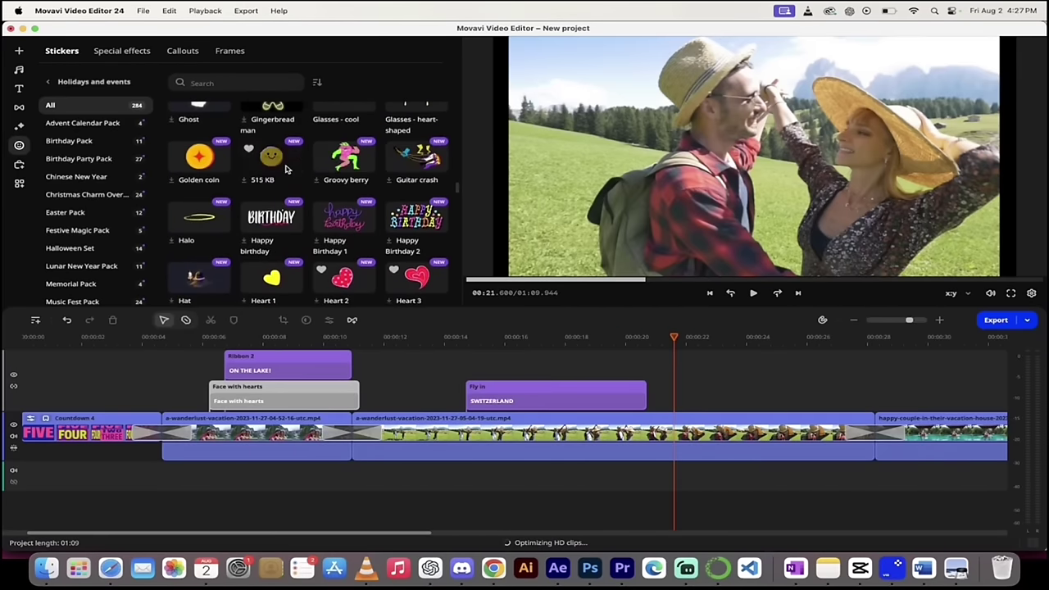
pyautogui.moveTo(278, 160); pyautogui.dragTo(680, 384)
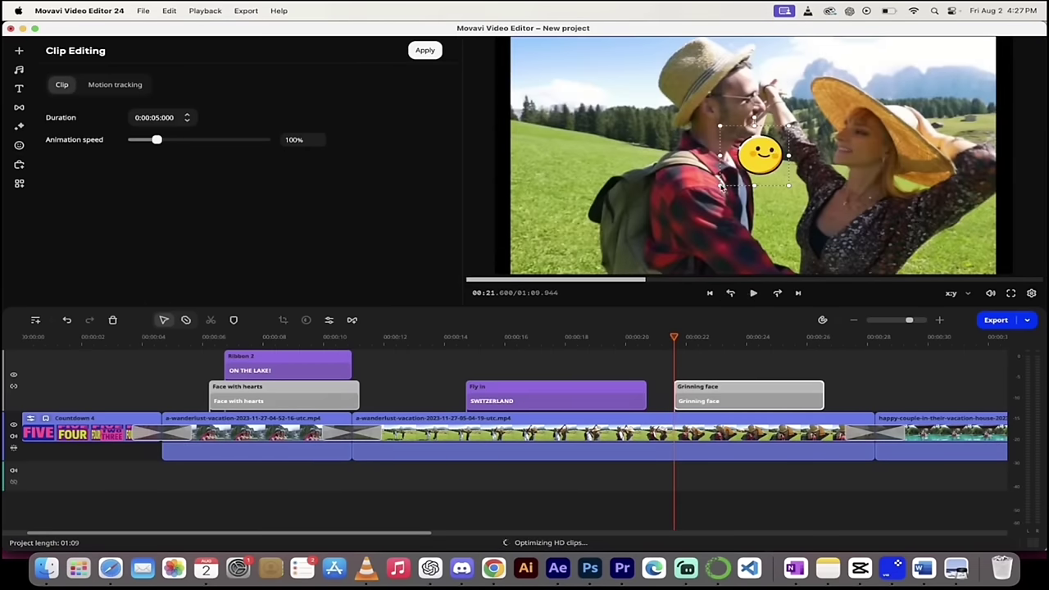
# Step: Enlarge the Grinning face sticker, centre it over the man's face, and play the clip to check its coverage
pyautogui.moveTo(722, 186); pyautogui.dragTo(608, 258)
pyautogui.moveTo(730, 206); pyautogui.dragTo(741, 115)
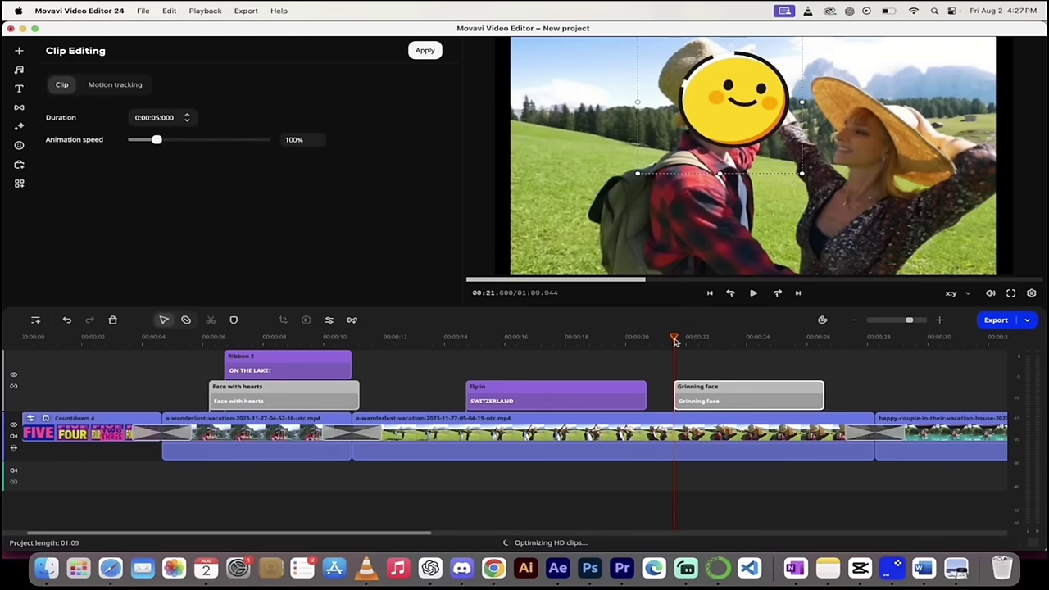
pyautogui.press('space')
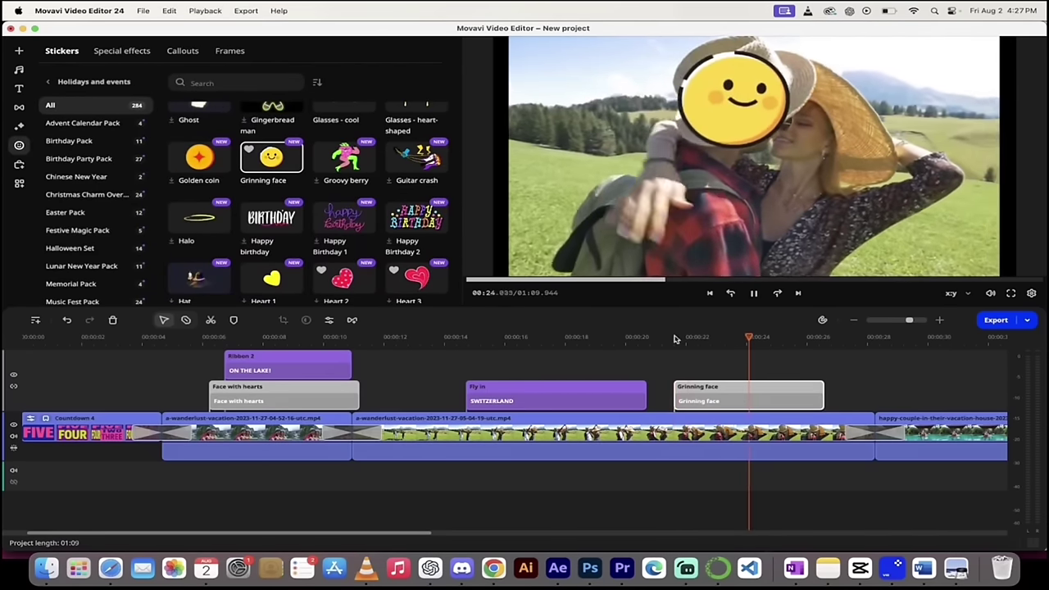
pyautogui.press('space')
pyautogui.moveTo(675, 339)
pyautogui.mouseDown()
pyautogui.moveTo(730, 337)
pyautogui.moveTo(673, 337)
pyautogui.mouseUp()
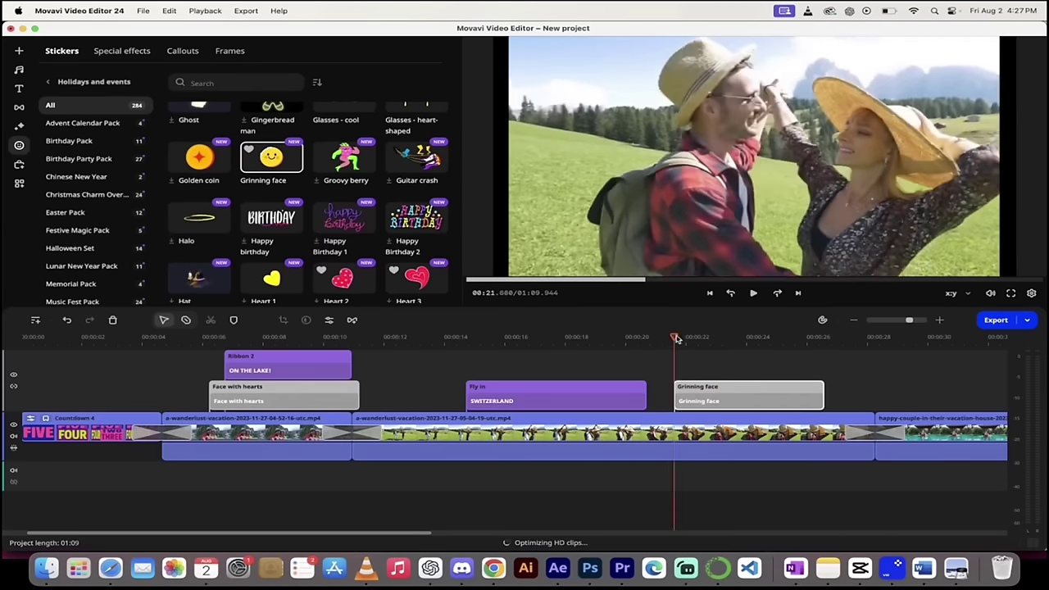
# Step: Track the man's face with the Grinning face sticker from 00:21.600, using the Artificial intelligence (AI) motion tracking method
pyautogui.doubleClick(702, 391)
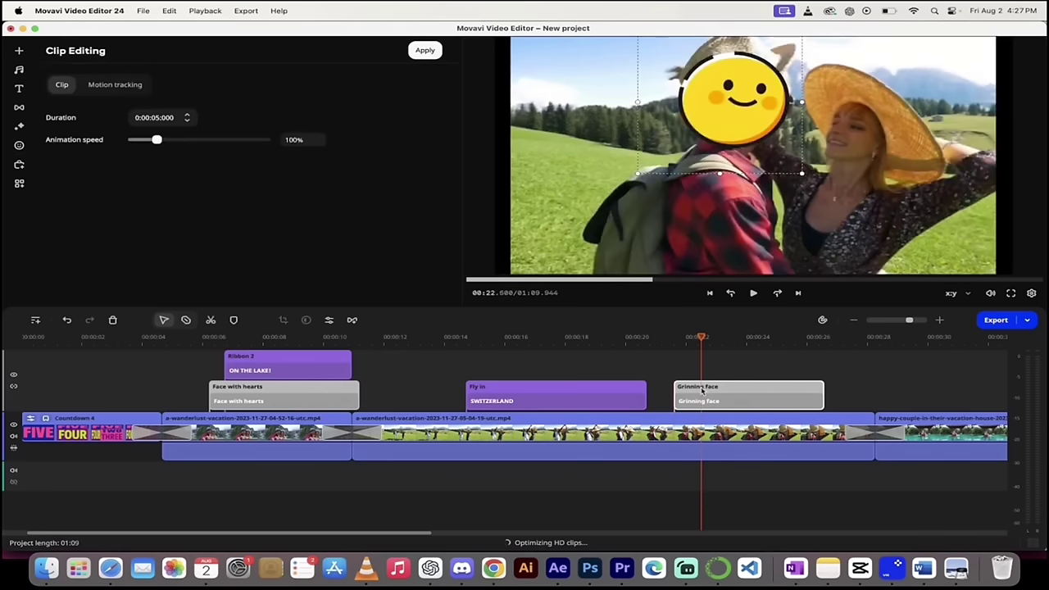
pyautogui.moveTo(700, 338); pyautogui.dragTo(674, 338)
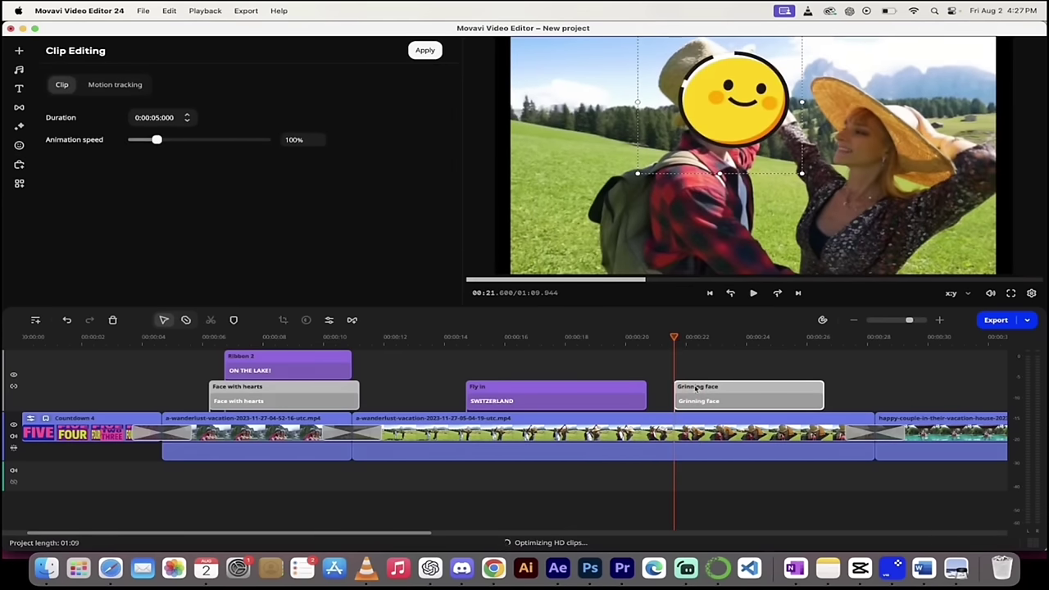
pyautogui.click(106, 85)
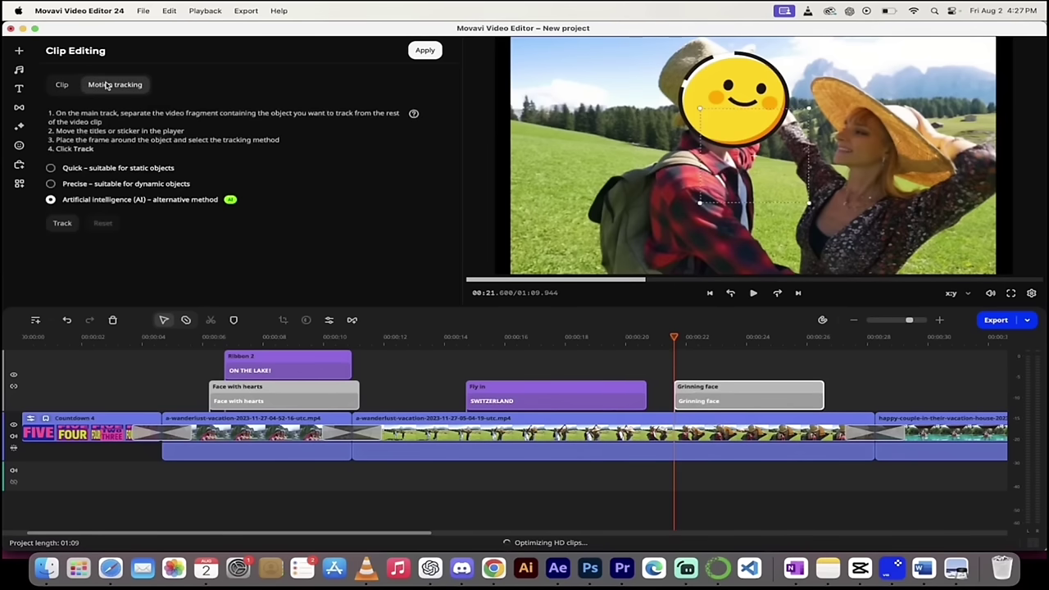
pyautogui.click(63, 224)
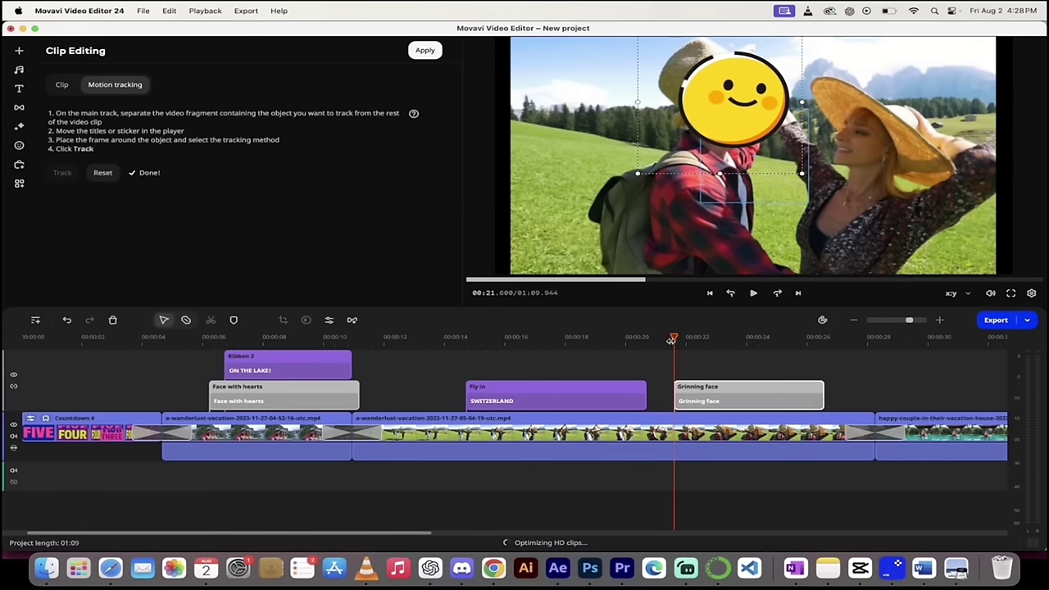
# Step: Play the meadow clip and scrub to 00:23.760 to check how well the tracked sticker follows the man's face
pyautogui.press('space')
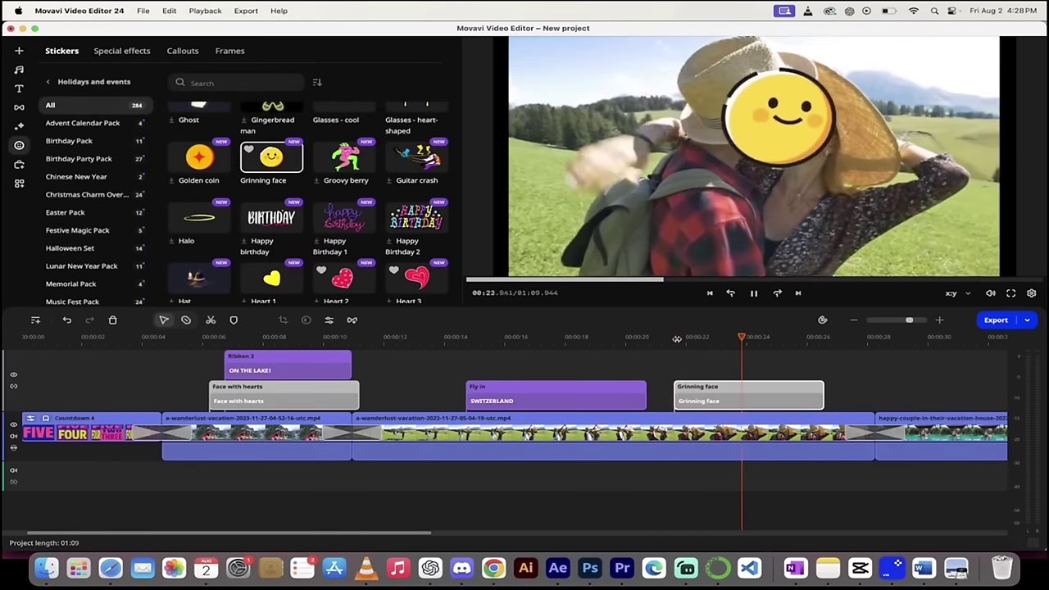
pyautogui.press('space')
pyautogui.moveTo(735, 329)
pyautogui.mouseDown()
pyautogui.moveTo(746, 338)
pyautogui.moveTo(703, 344)
pyautogui.moveTo(738, 344)
pyautogui.mouseUp()
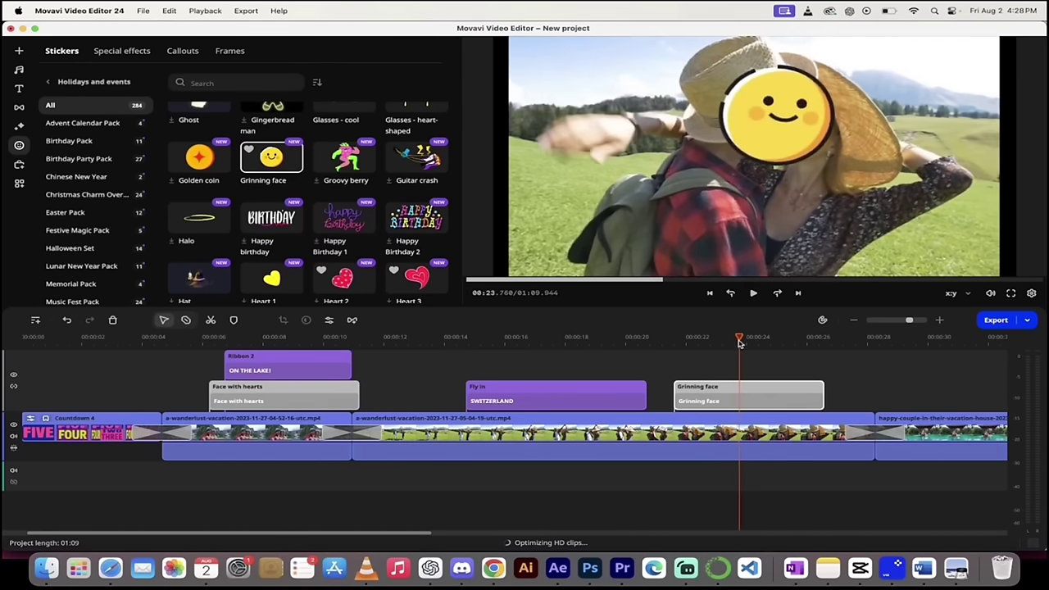
# Step: Try to shift the tracked Grinning face sticker back over the man's face at 00:23.760
pyautogui.click(761, 158)
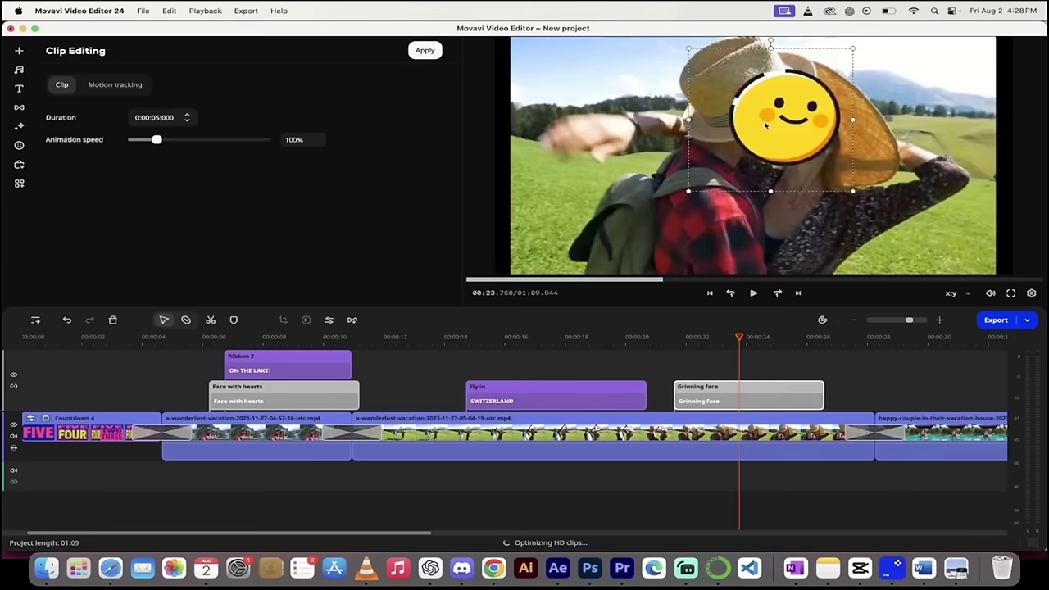
pyautogui.moveTo(766, 125); pyautogui.dragTo(743, 115)
pyautogui.press('super+z')
pyautogui.moveTo(741, 341); pyautogui.dragTo(710, 346)
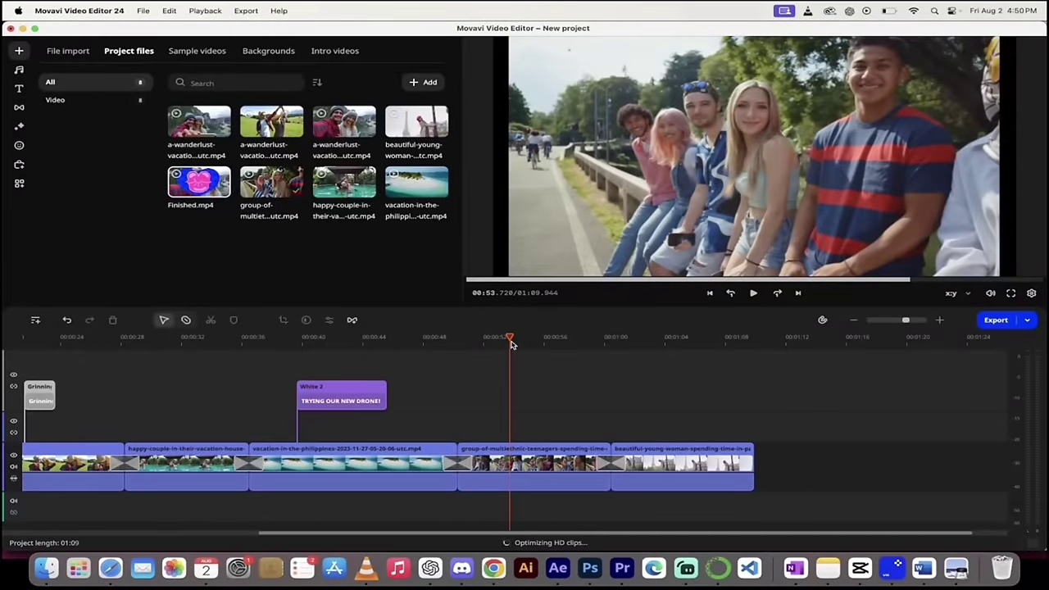
# Step: Preview Finished.mp4 from about 00:28 to 00:31, examining the title and tracked stickers on the group of friends
pyautogui.moveTo(511, 344); pyautogui.dragTo(495, 344)
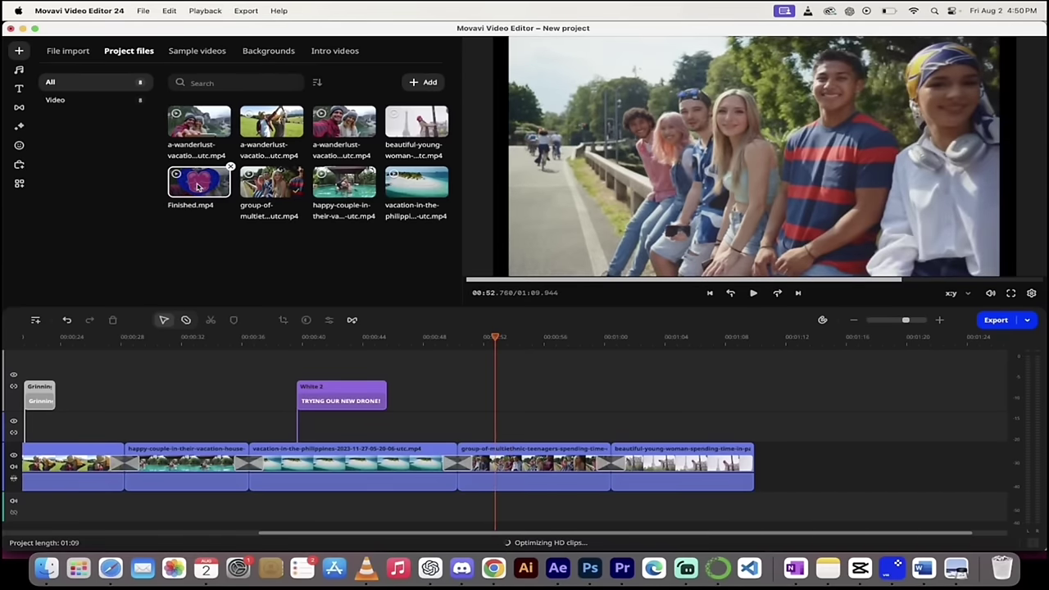
pyautogui.click(197, 186)
pyautogui.press('space')
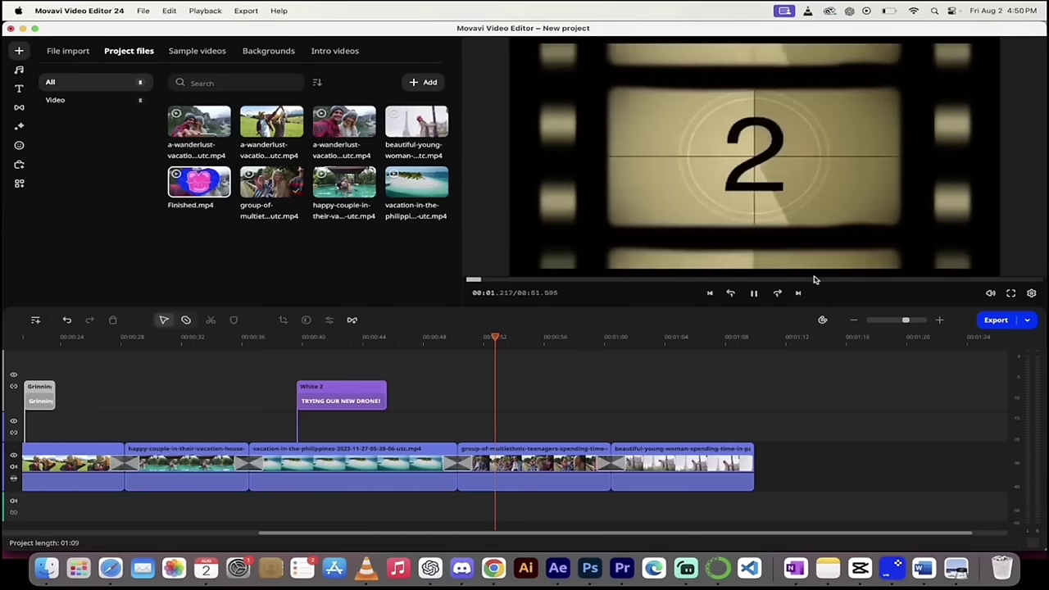
pyautogui.click(814, 279)
pyautogui.click(774, 280)
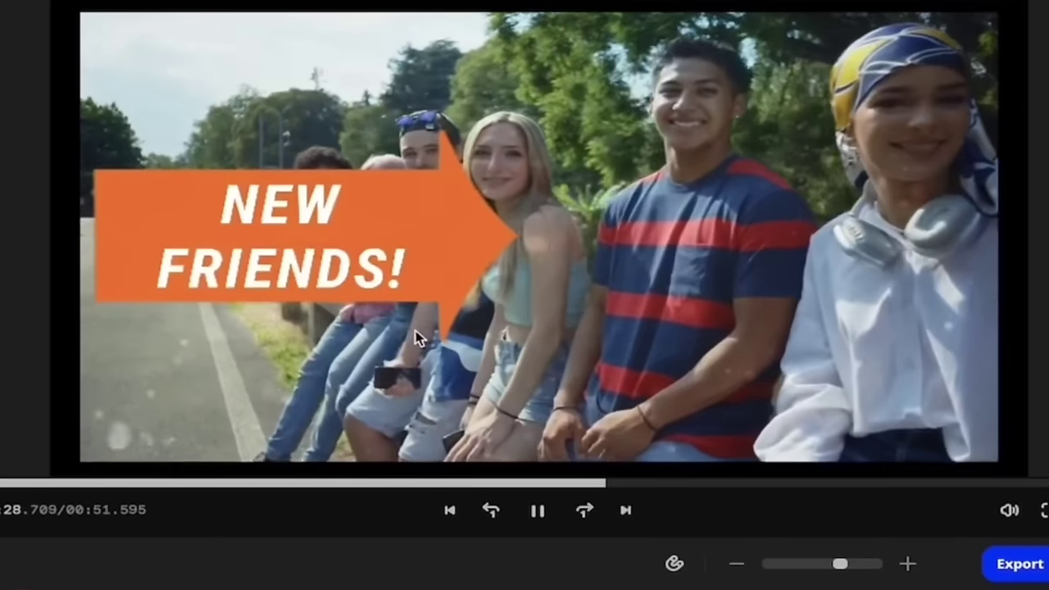
pyautogui.press('space')
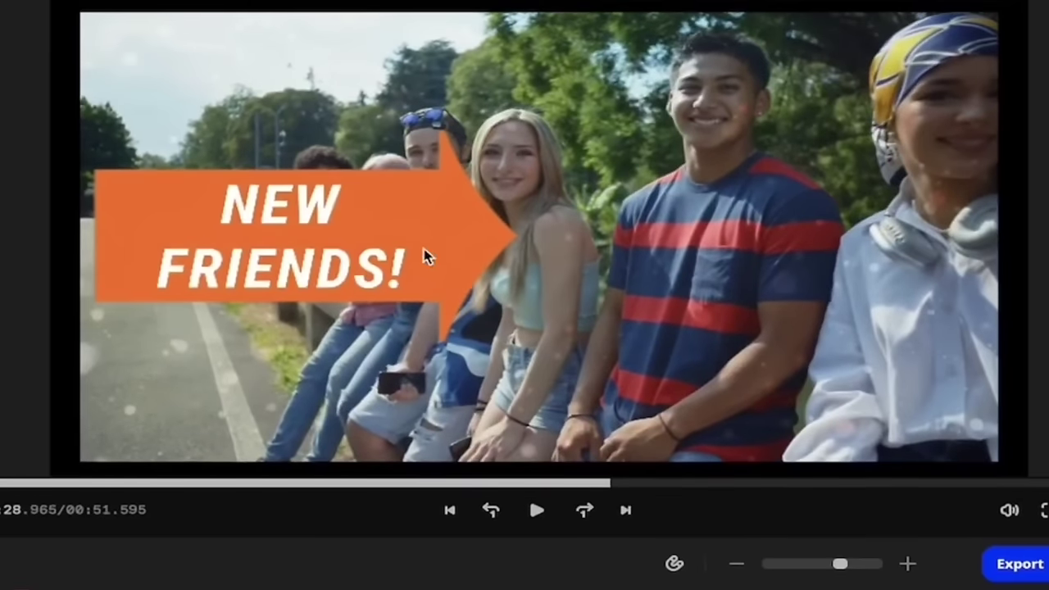
pyautogui.press('space')
pyautogui.press('space')
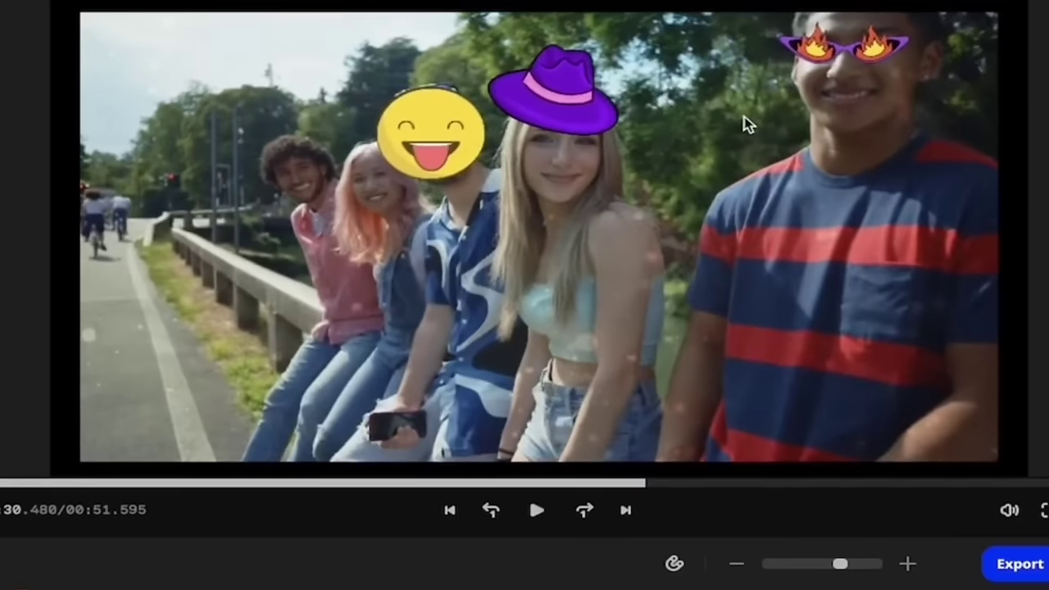
pyautogui.click(672, 484)
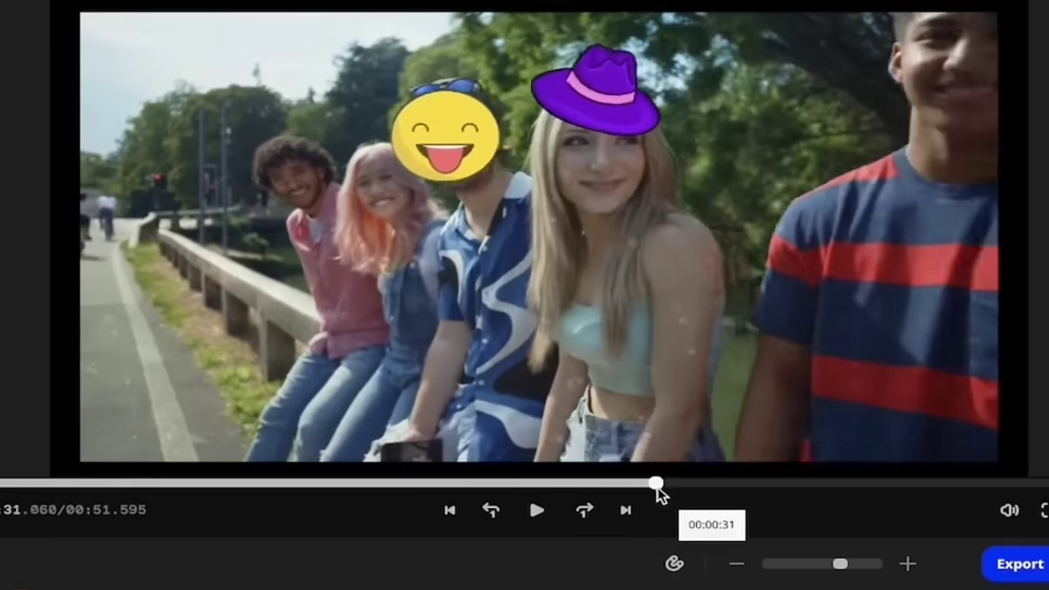
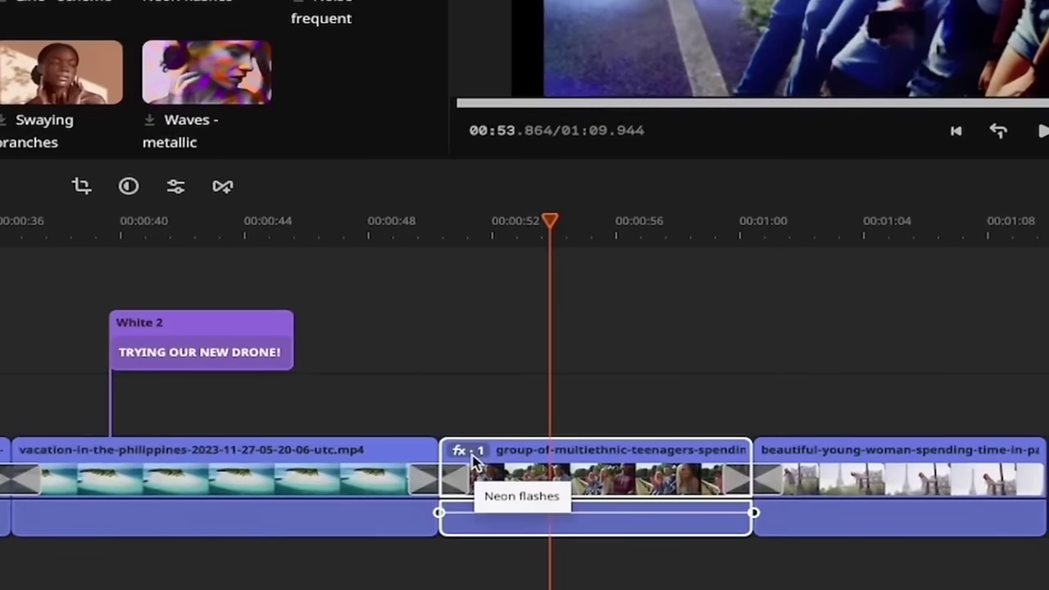
# Step: Set the Neon flashes effect on the group of friends clip to 25% and play the clip to judge it
pyautogui.click(474, 461)
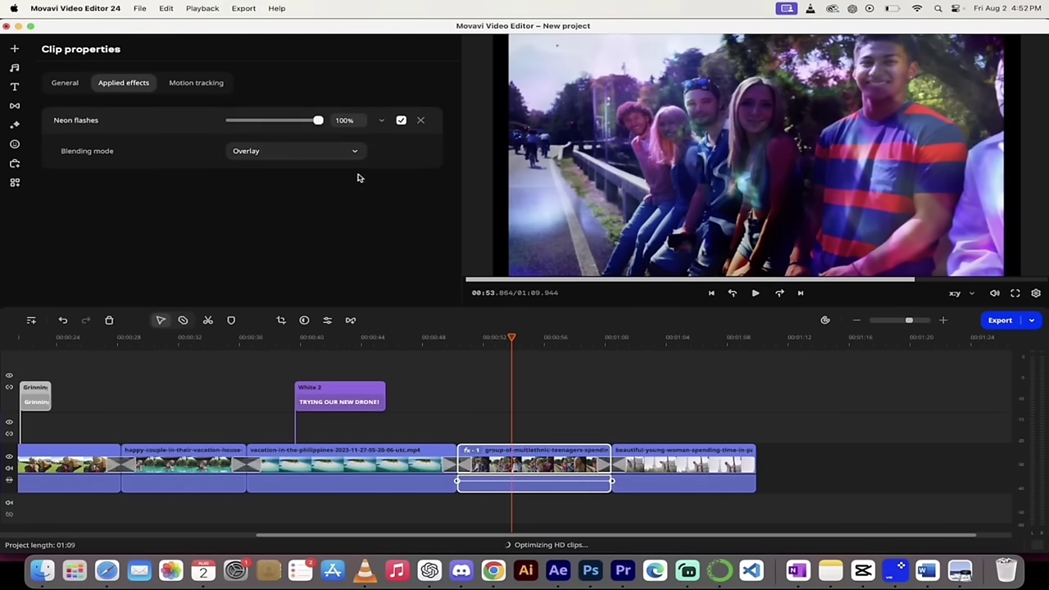
pyautogui.moveTo(318, 121); pyautogui.dragTo(253, 127)
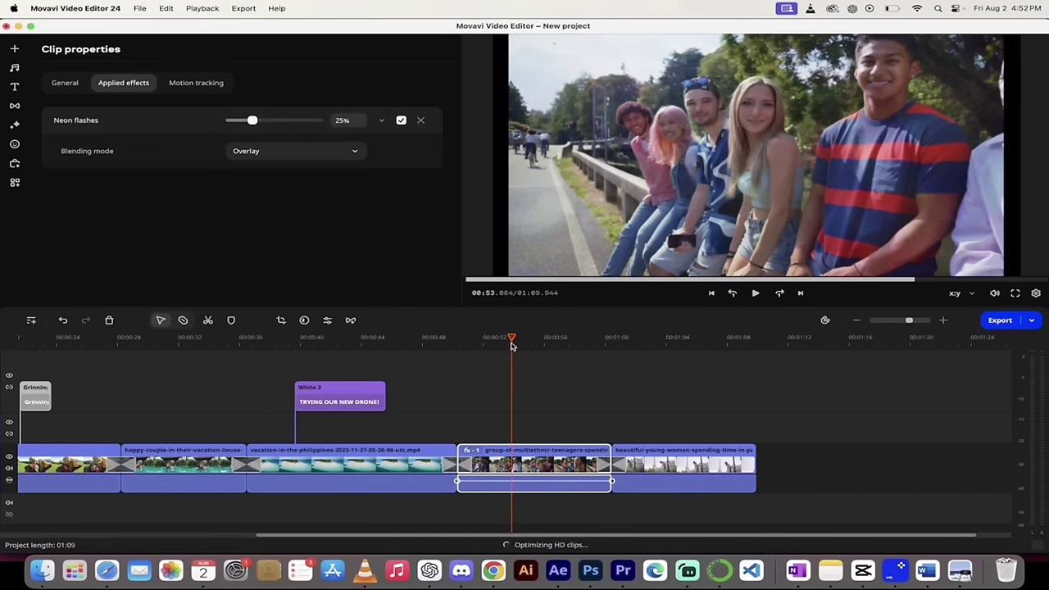
pyautogui.moveTo(511, 345); pyautogui.dragTo(459, 345)
pyautogui.press('space')
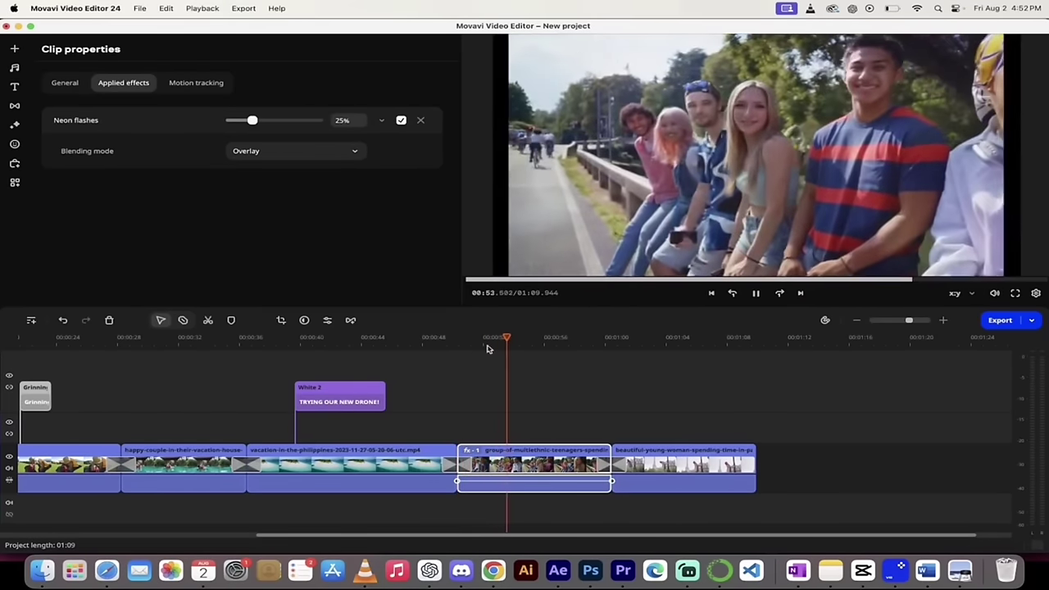
pyautogui.press('space')
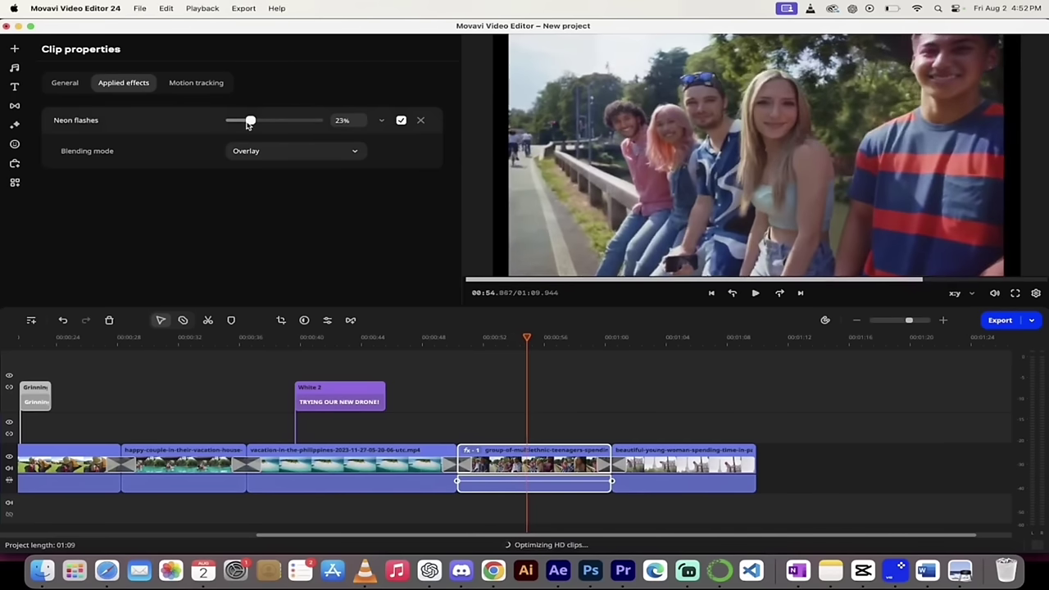
# Step: Reduce the Neon flashes effect to 18% and replay the group of friends clip from its start
pyautogui.moveTo(250, 123); pyautogui.dragTo(244, 125)
pyautogui.moveTo(510, 348); pyautogui.dragTo(462, 350)
pyautogui.press('space')
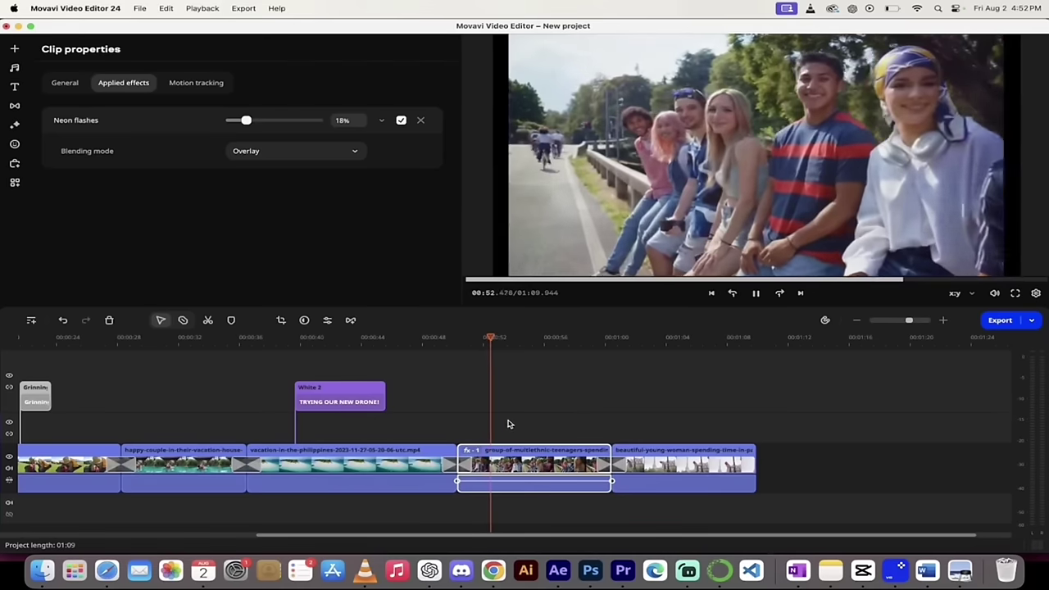
pyautogui.press('space')
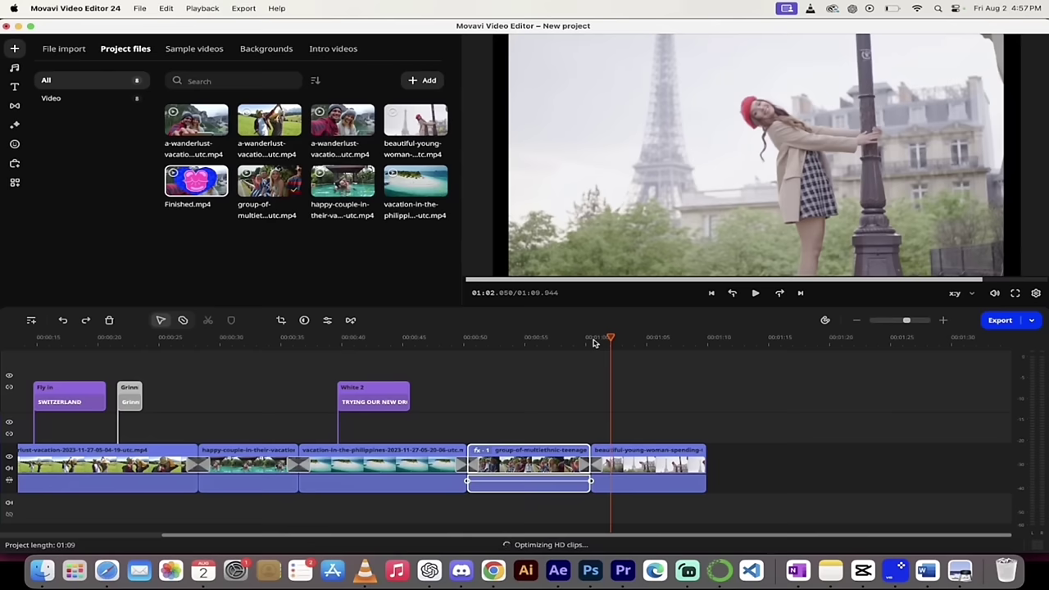
# Step: Preview Finished.mp4 and scrub from its countdown to its closing section, examining the finished effects
pyautogui.moveTo(203, 193)
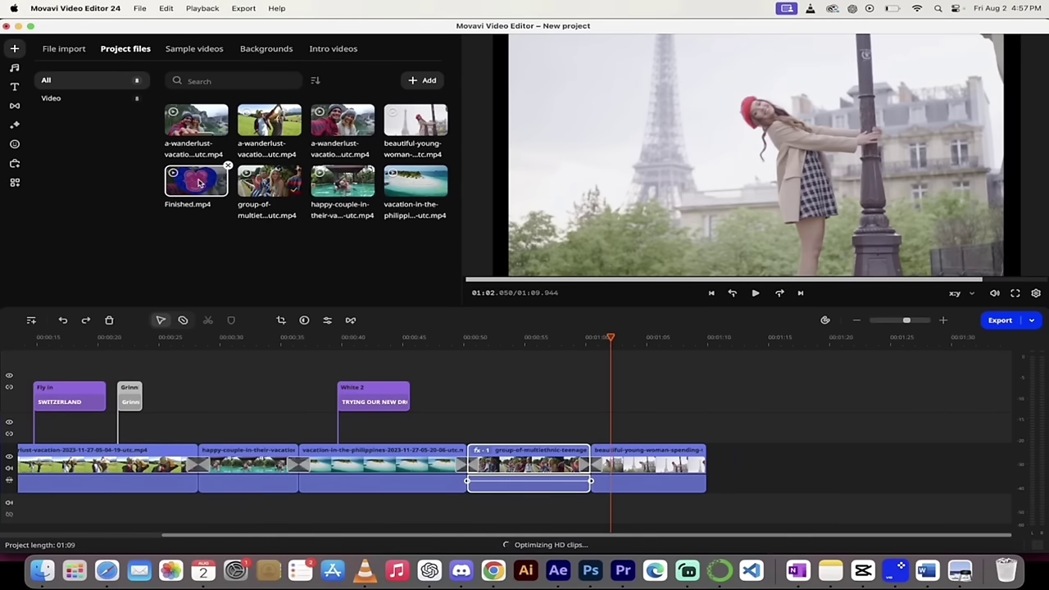
pyautogui.click(197, 184)
pyautogui.press('space')
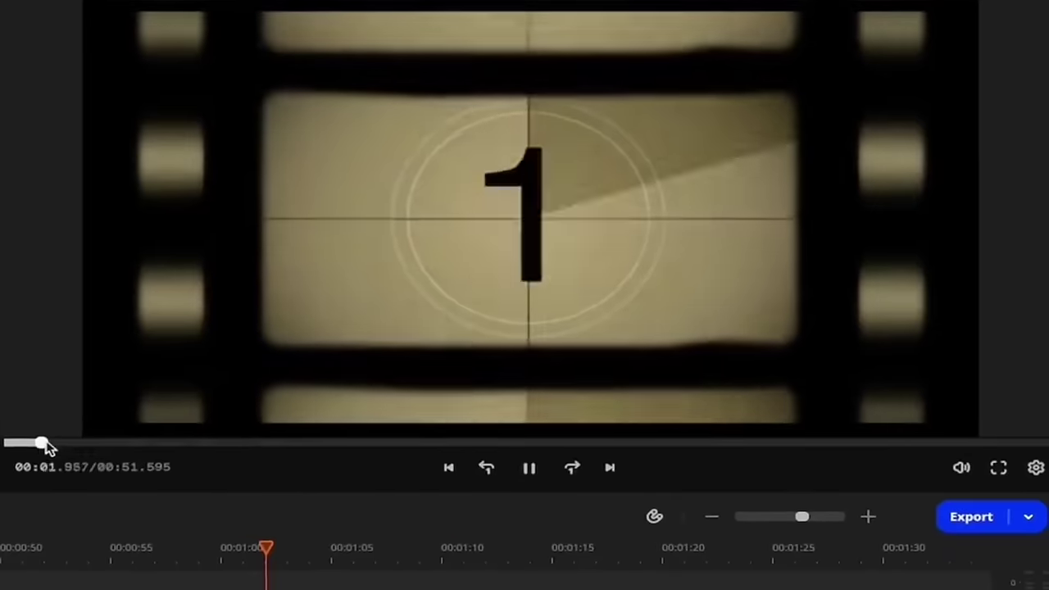
pyautogui.moveTo(235, 373); pyautogui.dragTo(810, 370)
pyautogui.moveTo(754, 440); pyautogui.dragTo(972, 442)
pyautogui.press('space')
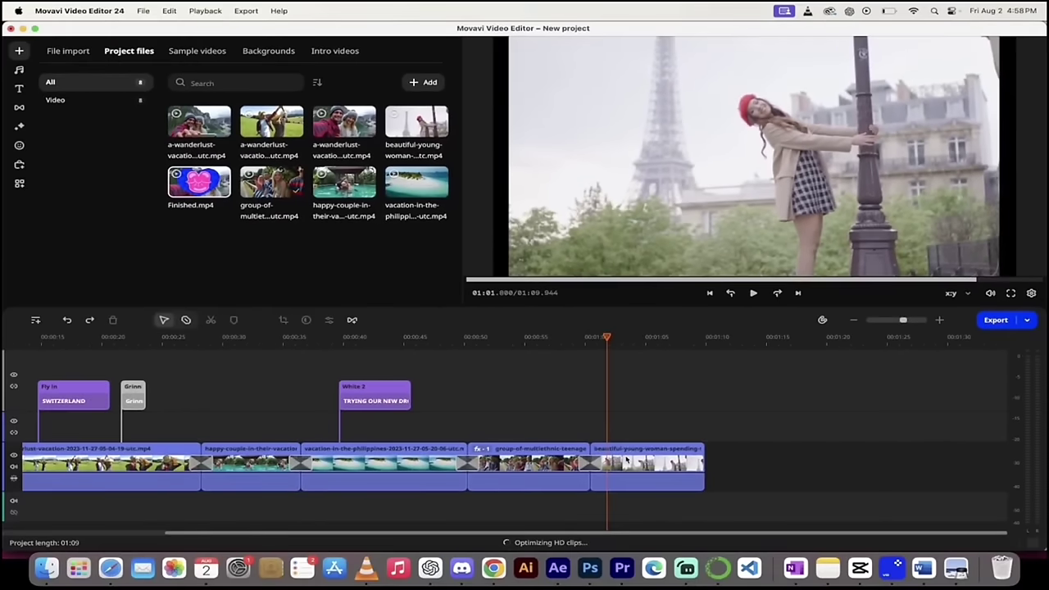
# Step: Apply the Old movie - scratches filter to the clip of the woman by the Eiffel Tower
pyautogui.click(545, 547)
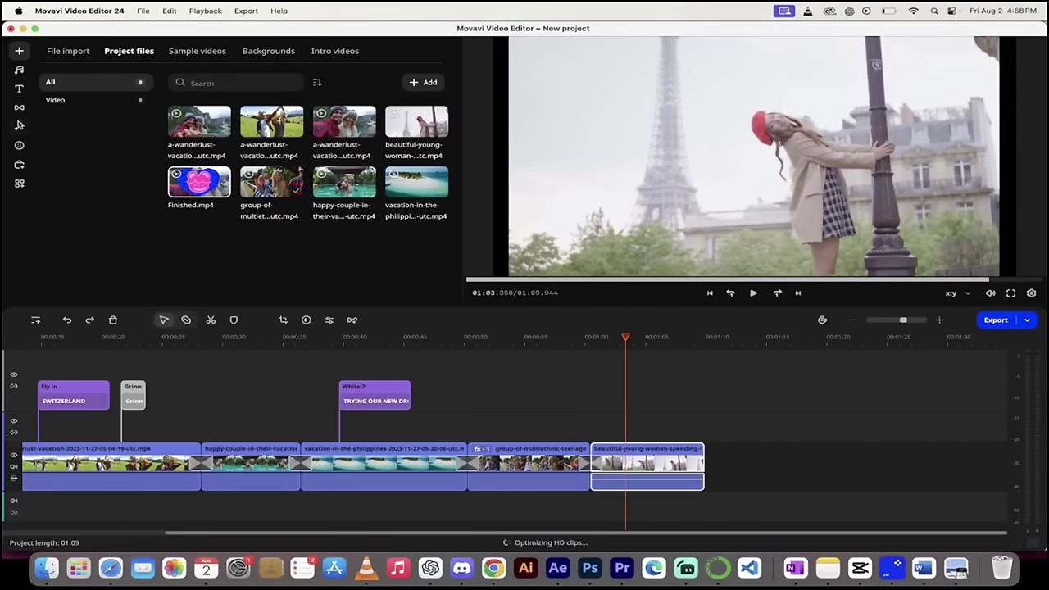
pyautogui.click(18, 126)
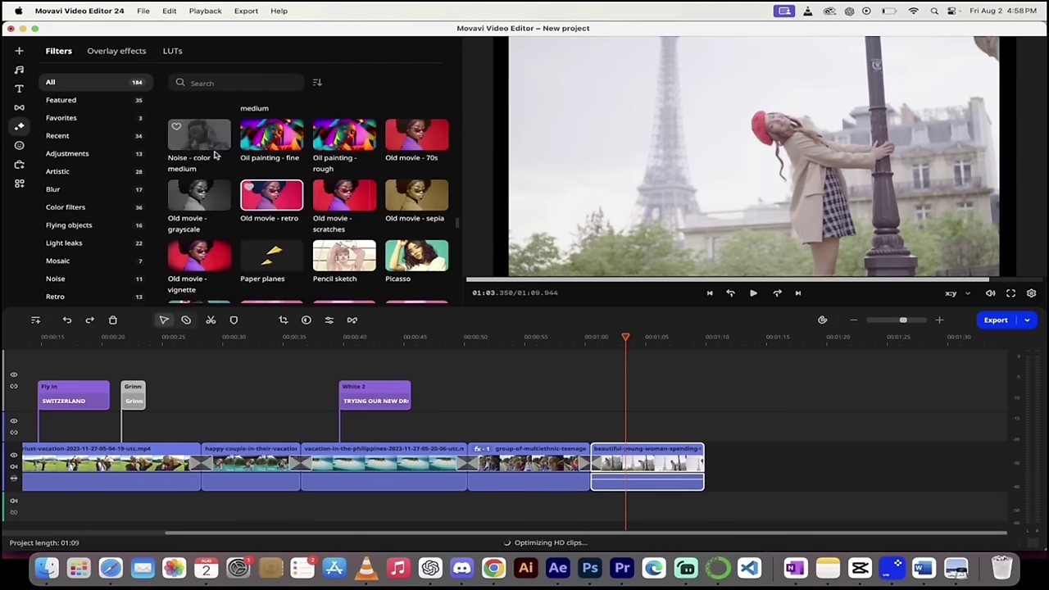
pyautogui.scroll(-2, 237, 164)
pyautogui.scroll(-2, 244, 168)
pyautogui.scroll(15, 244, 169)
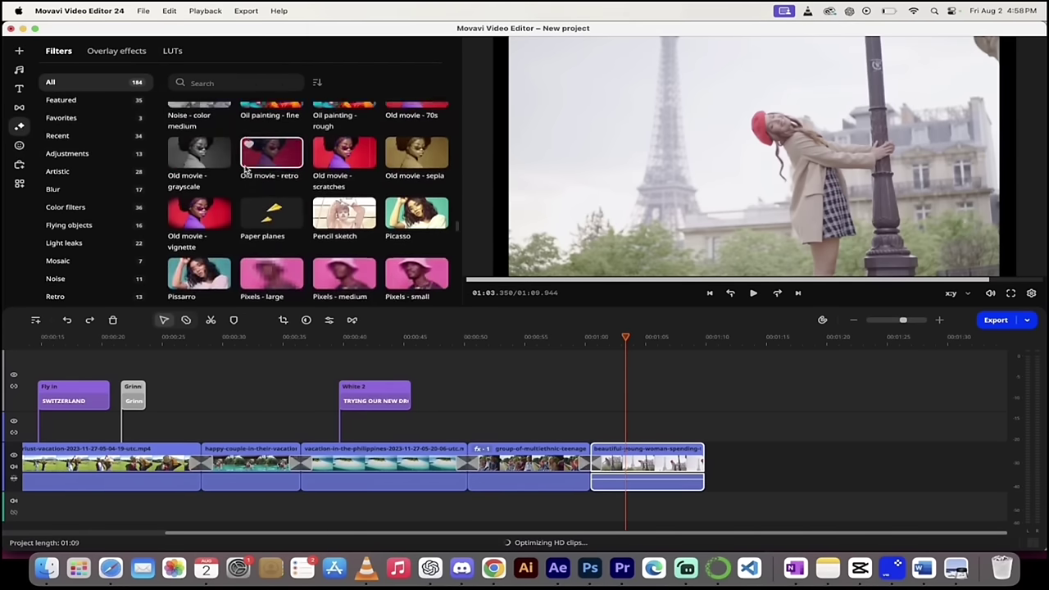
pyautogui.scroll(10, 244, 169)
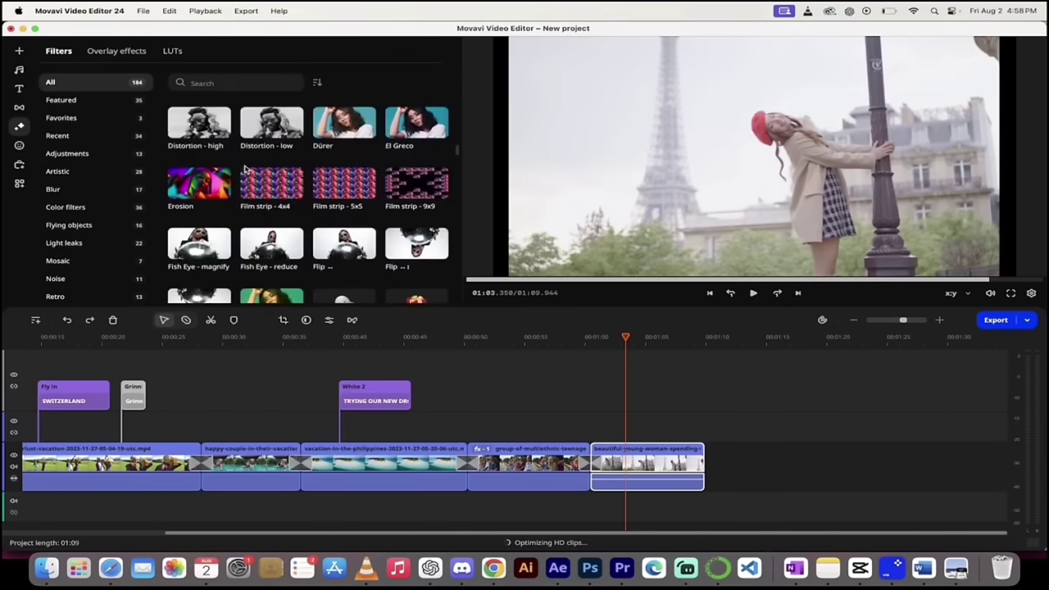
pyautogui.scroll(-4, 255, 186)
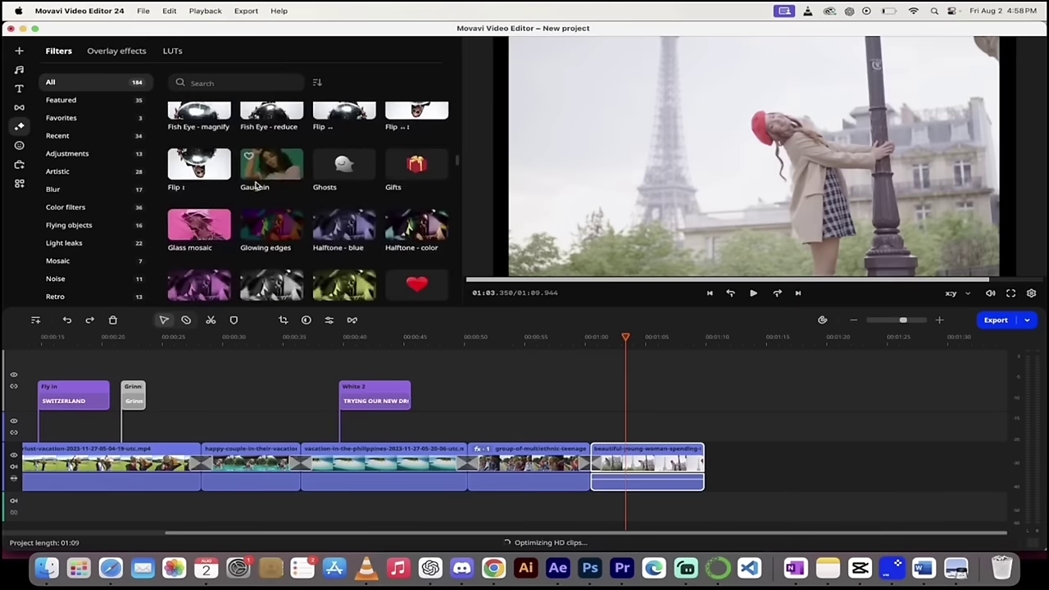
pyautogui.scroll(-3, 255, 187)
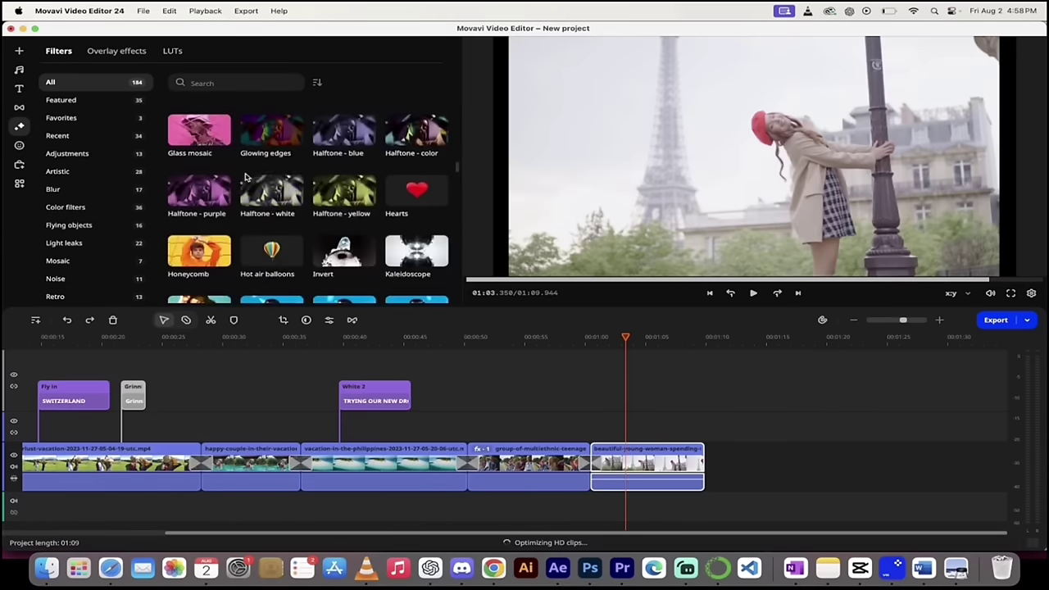
pyautogui.scroll(-6, 246, 178)
pyautogui.scroll(-8, 246, 178)
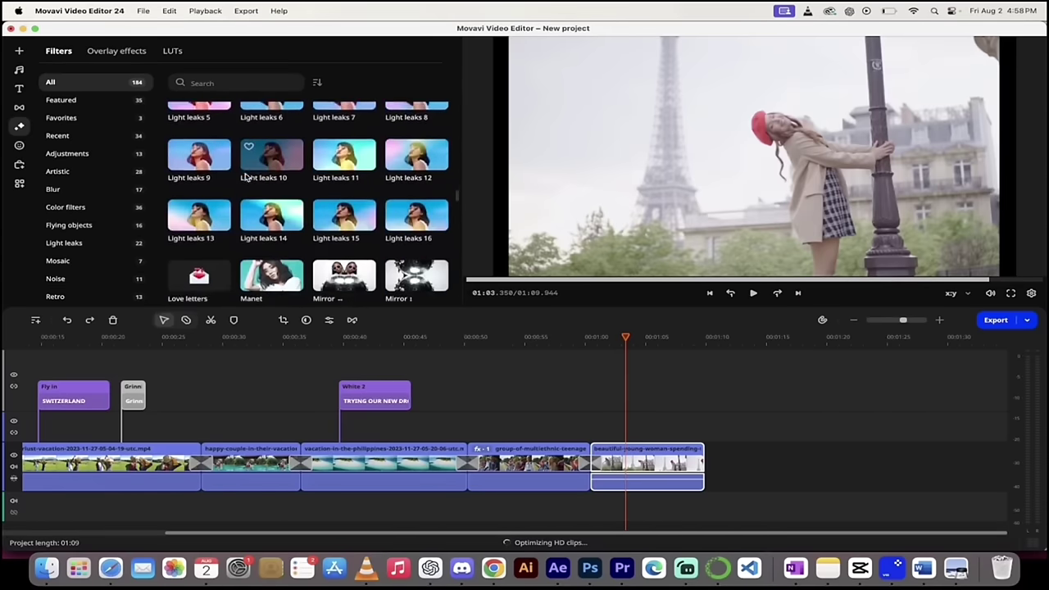
pyautogui.scroll(-6, 248, 178)
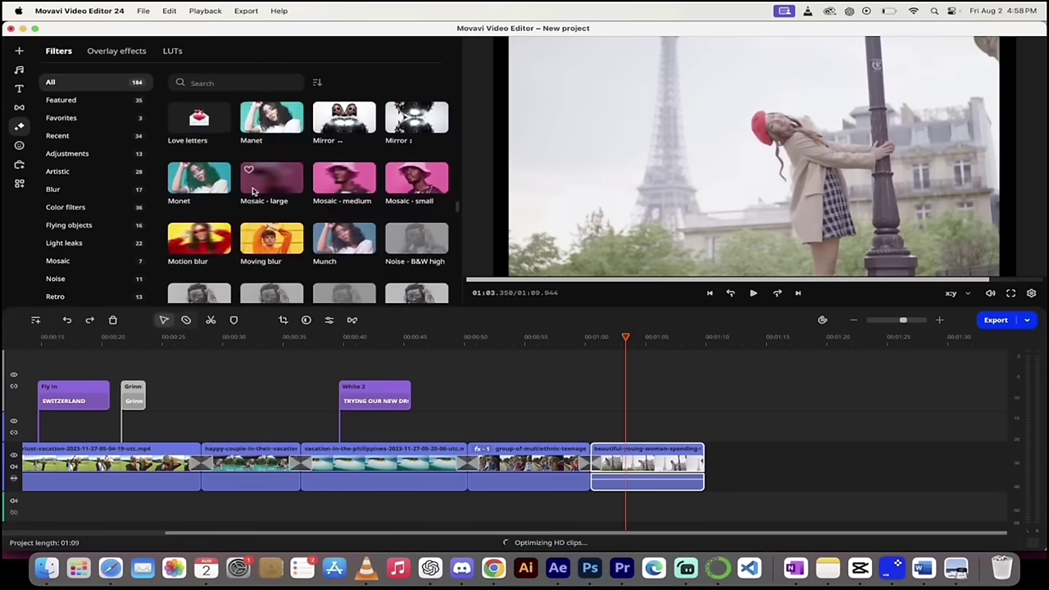
pyautogui.scroll(-3, 320, 205)
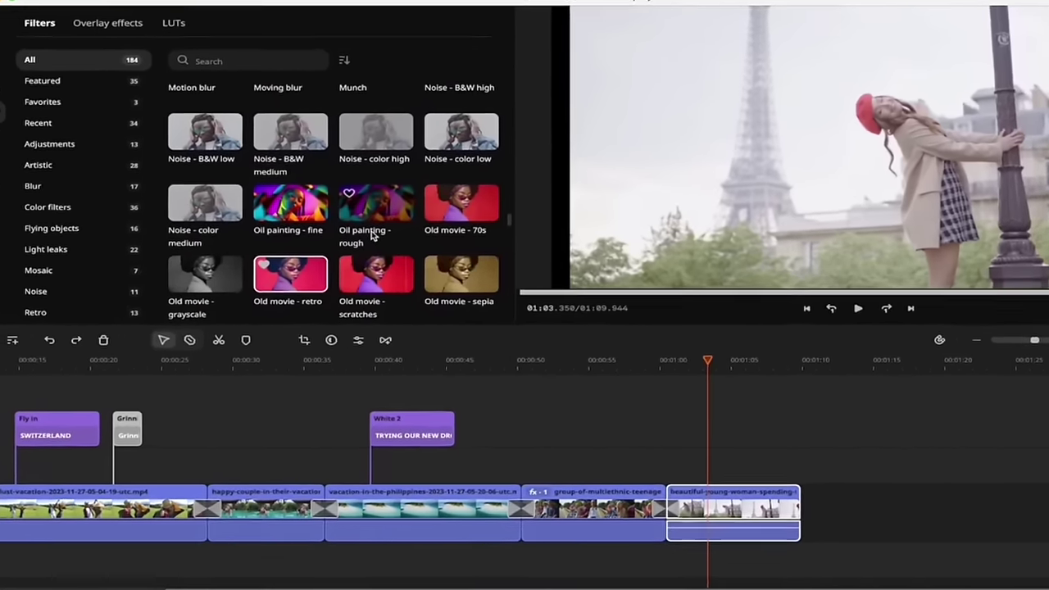
pyautogui.scroll(-1, 340, 230)
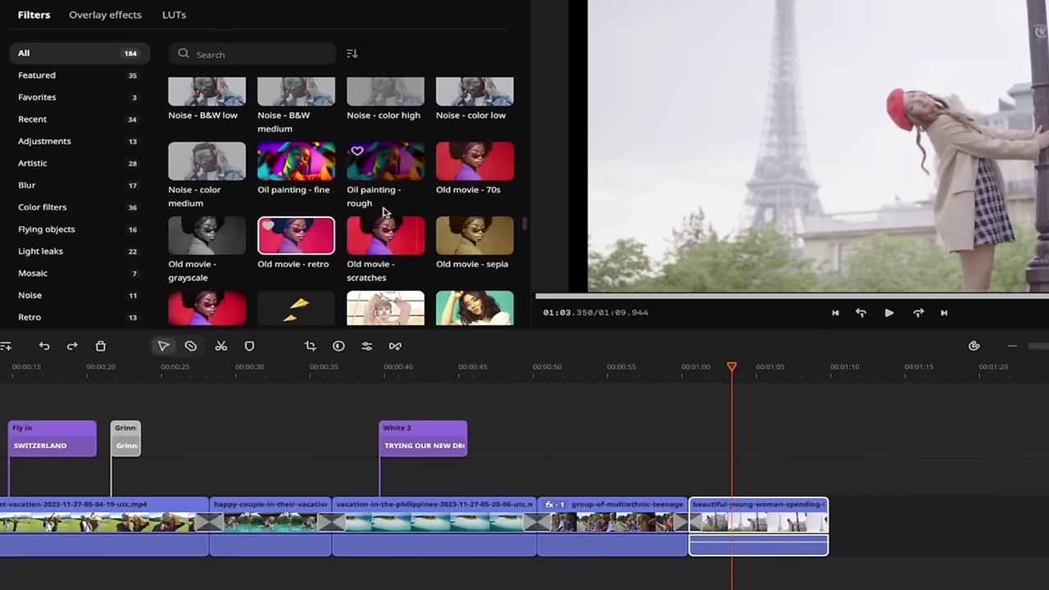
pyautogui.scroll(-1, 381, 237)
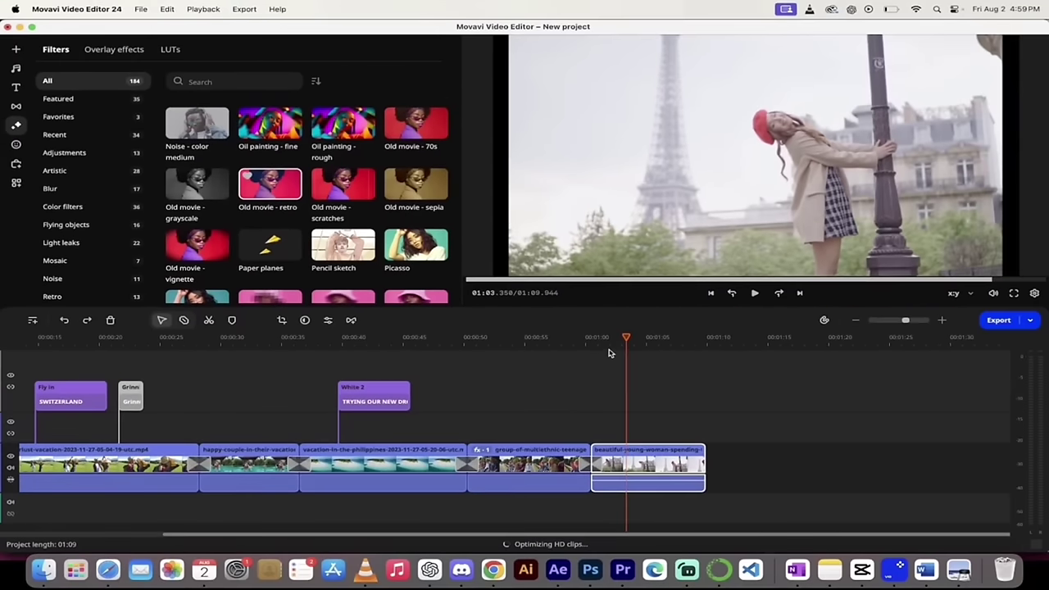
pyautogui.moveTo(609, 353); pyautogui.dragTo(627, 354)
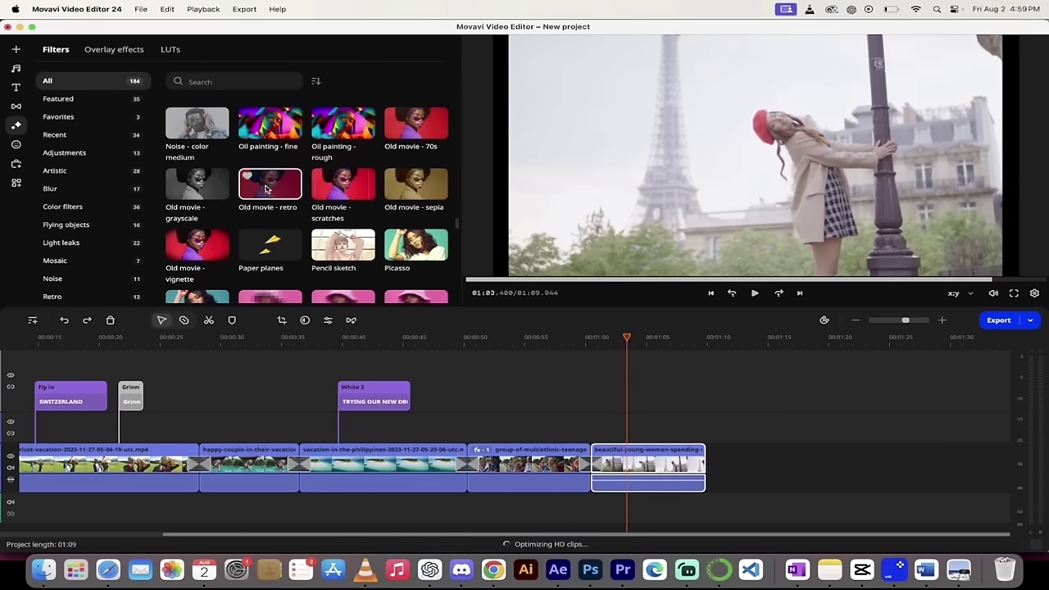
pyautogui.click(332, 186)
pyautogui.moveTo(332, 185); pyautogui.dragTo(623, 463)
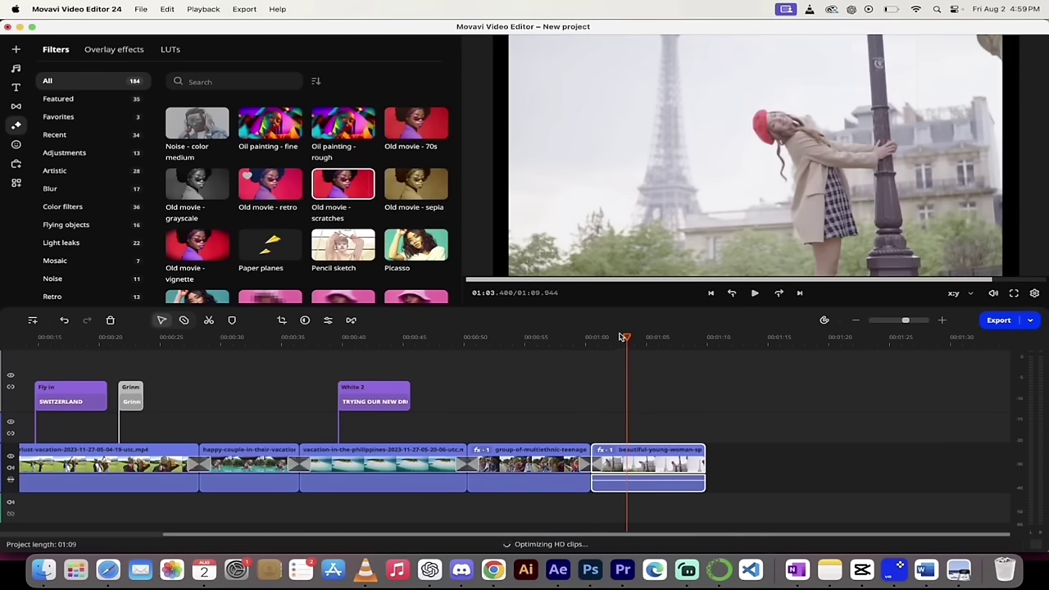
# Step: Play the Eiffel Tower clip to examine the scratches filter, and set the playhead back to 01:03.400
pyautogui.moveTo(624, 340); pyautogui.dragTo(611, 341)
pyautogui.press('space')
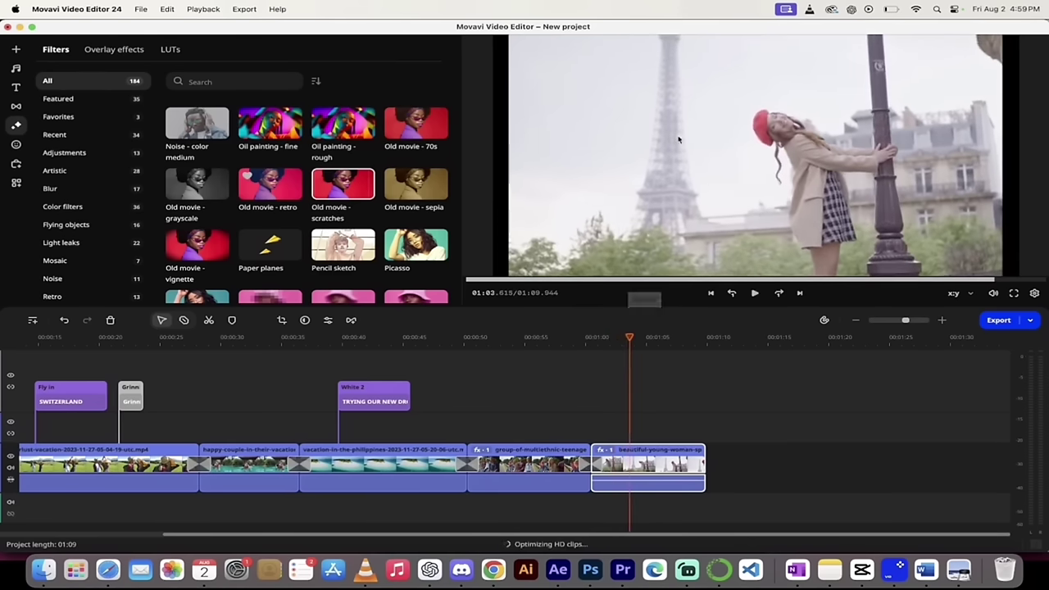
pyautogui.press('space')
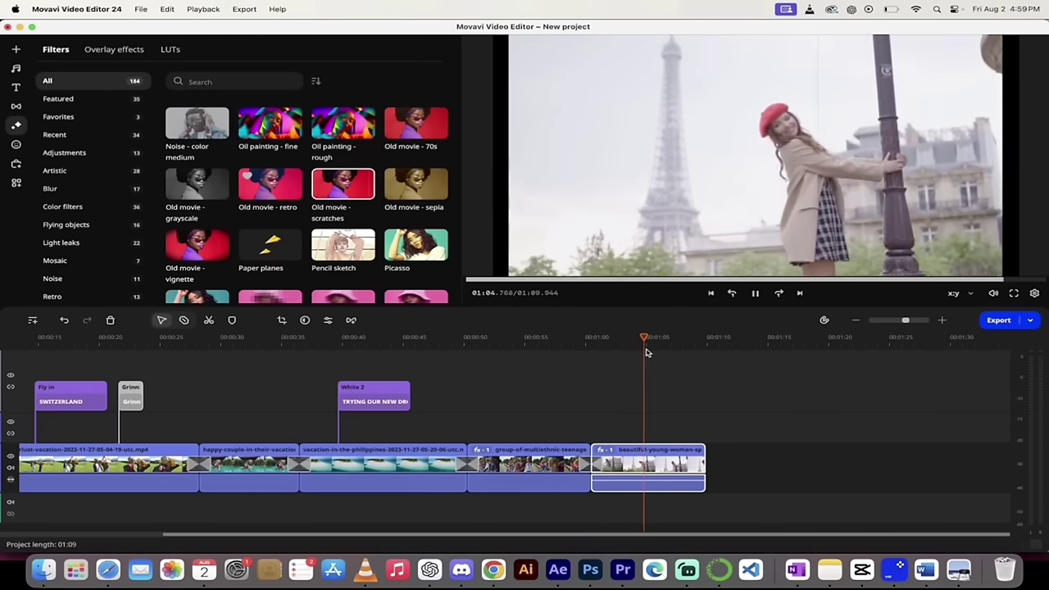
pyautogui.click(653, 341)
pyautogui.moveTo(652, 341); pyautogui.dragTo(626, 350)
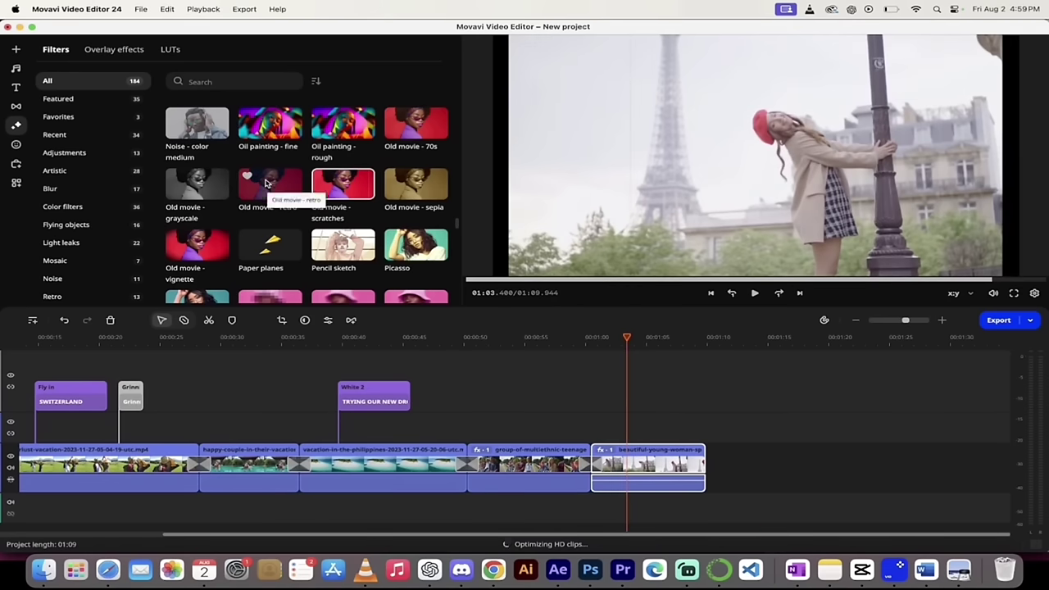
# Step: Add the Old movie - retro and Old movie - vignette filters to the Eiffel Tower clip
pyautogui.click(268, 183)
pyautogui.moveTo(310, 173); pyautogui.dragTo(622, 463)
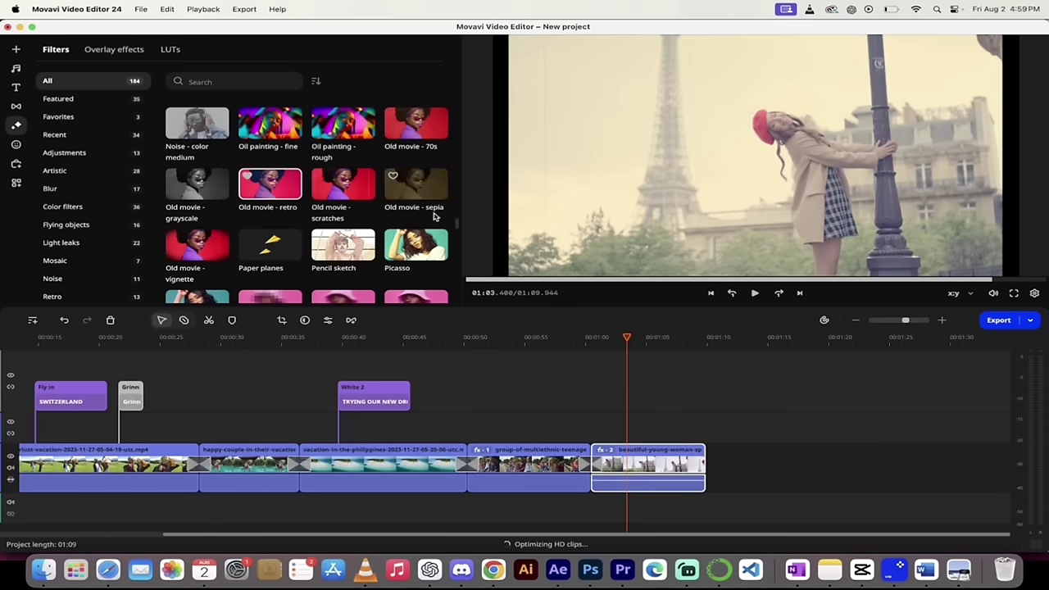
pyautogui.scroll(-2, 328, 192)
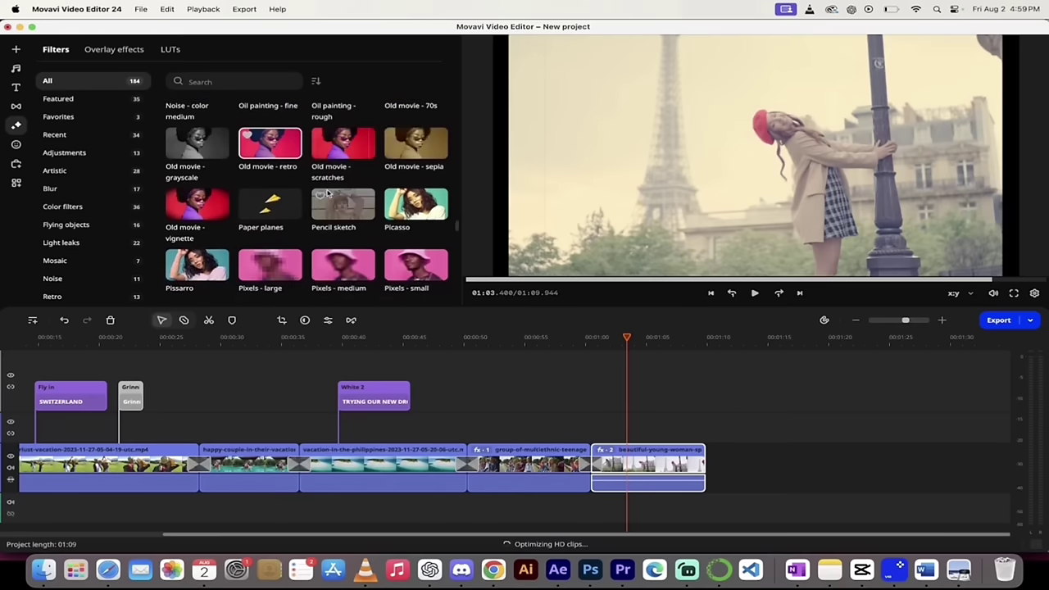
pyautogui.click(190, 207)
pyautogui.moveTo(190, 207); pyautogui.dragTo(630, 468)
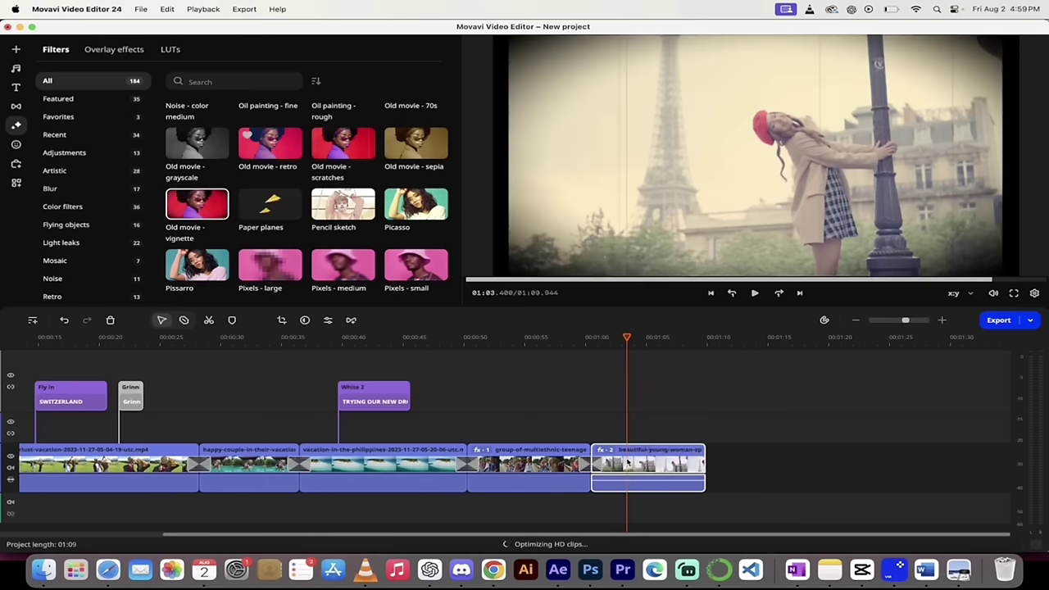
# Step: Play the Eiffel Tower clip from its start to judge the combined old movie filters
pyautogui.moveTo(625, 339); pyautogui.dragTo(592, 341)
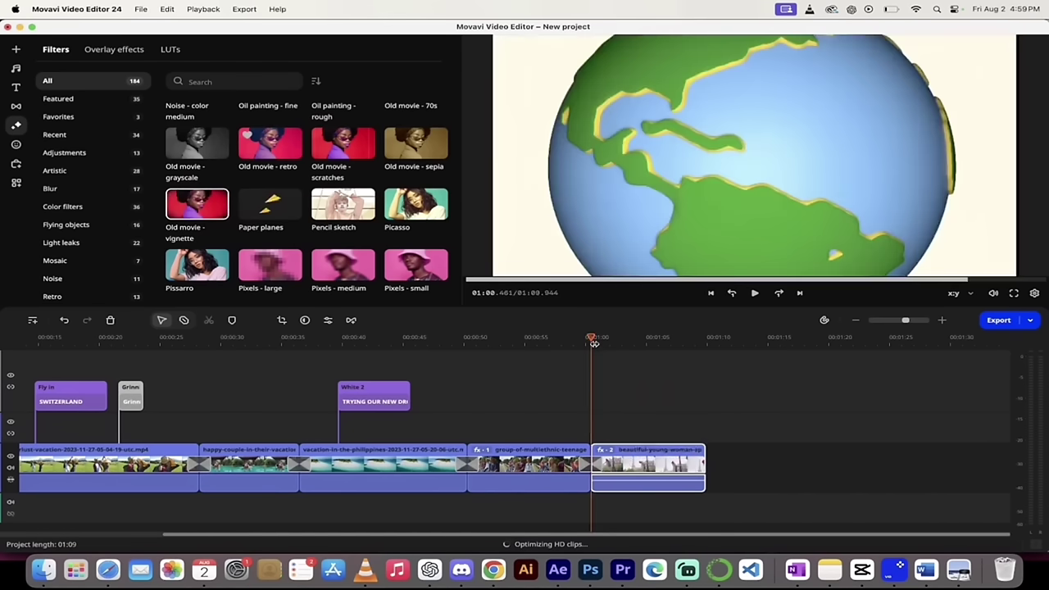
pyautogui.press('space')
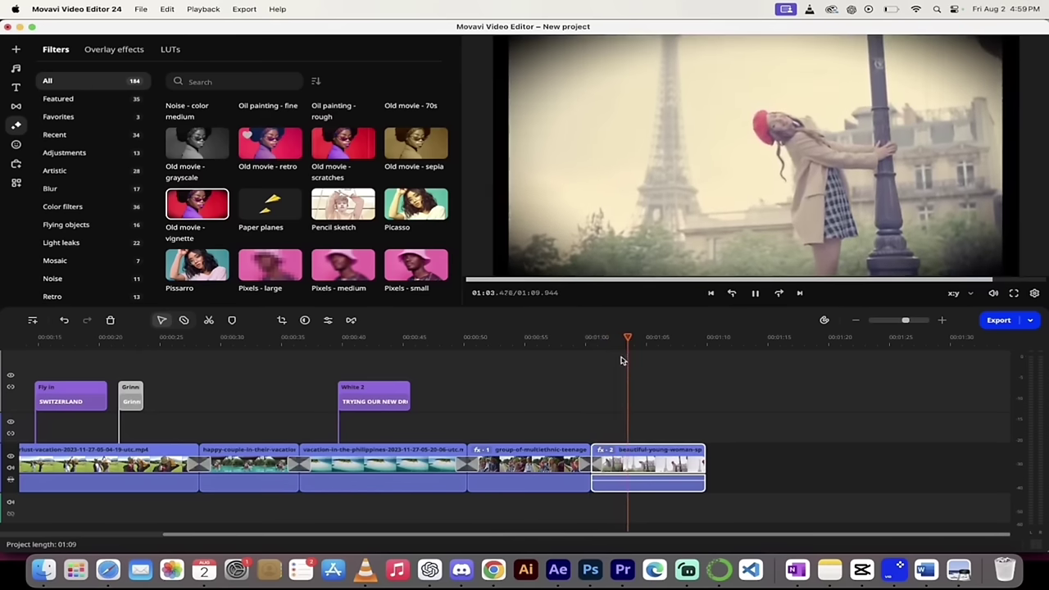
pyautogui.press('space')
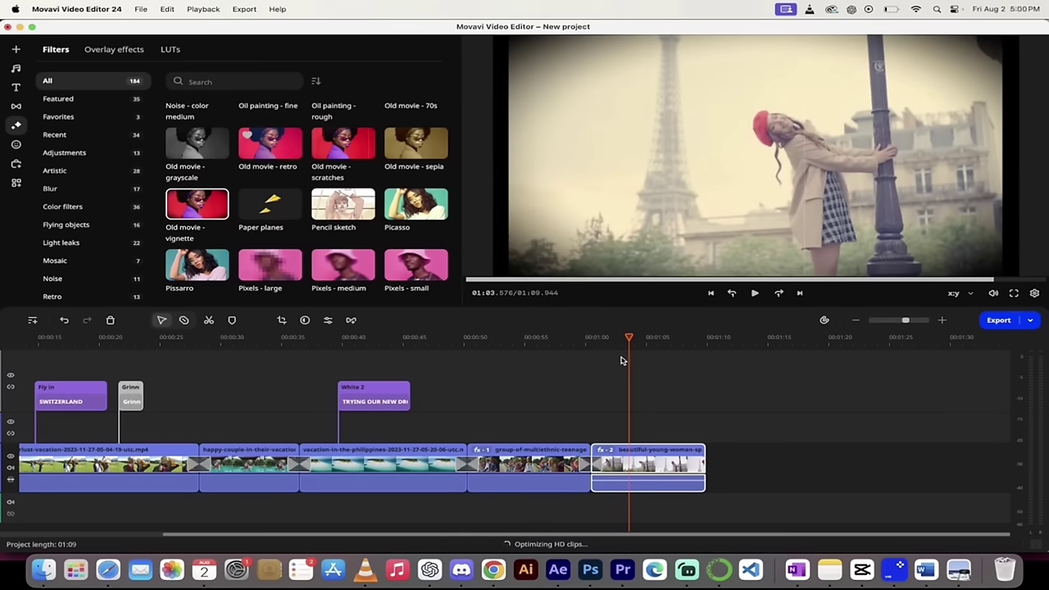
# Step: Preview the whole project from about 00:04 through the edited clips up to the filtered Eiffel Tower clip
pyautogui.scroll(-5, 585, 394)
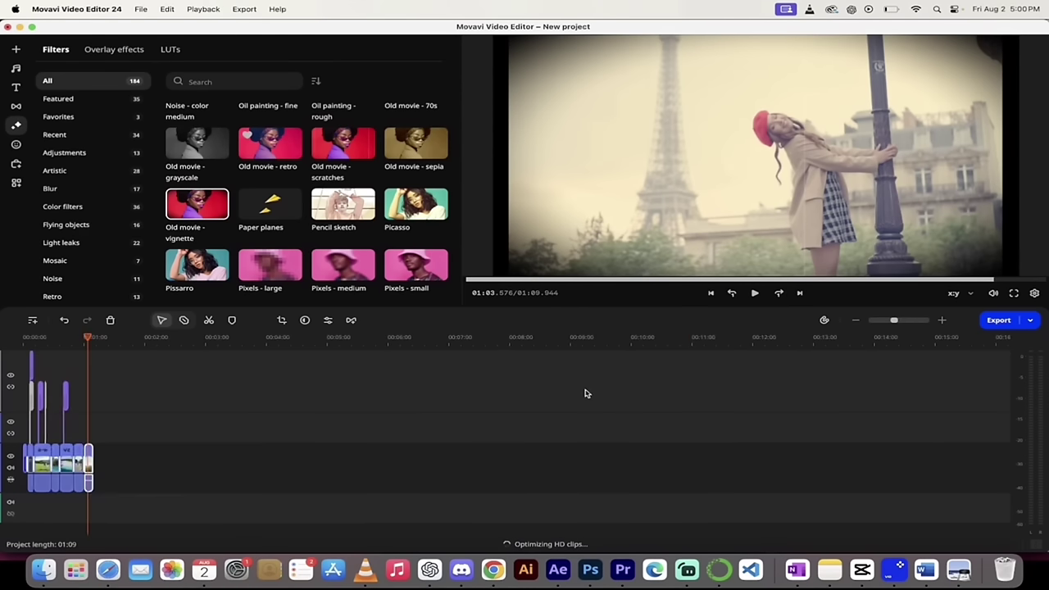
pyautogui.scroll(2, 294, 445)
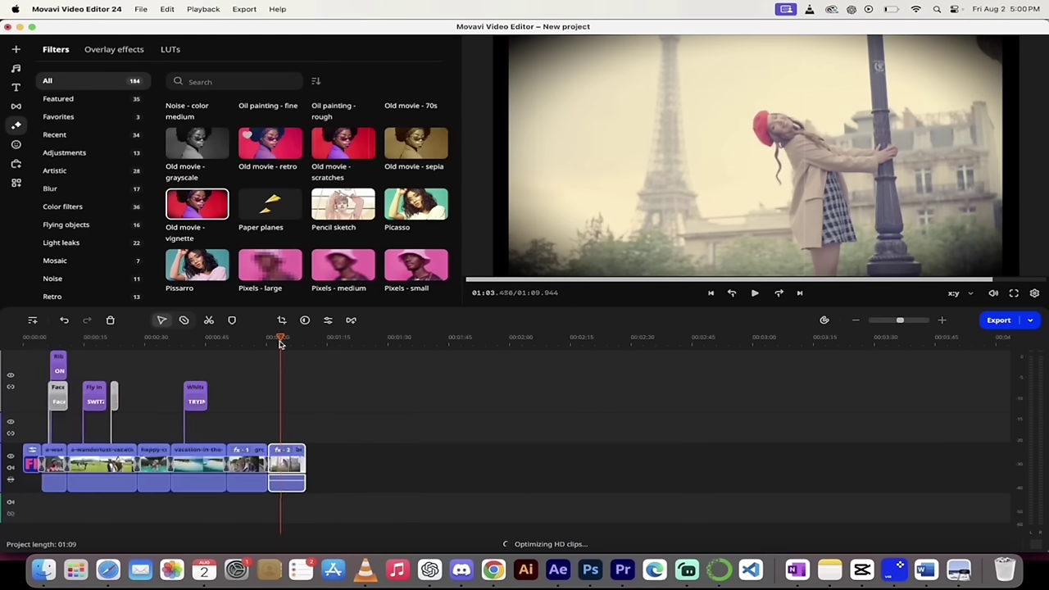
pyautogui.moveTo(281, 339); pyautogui.dragTo(43, 348)
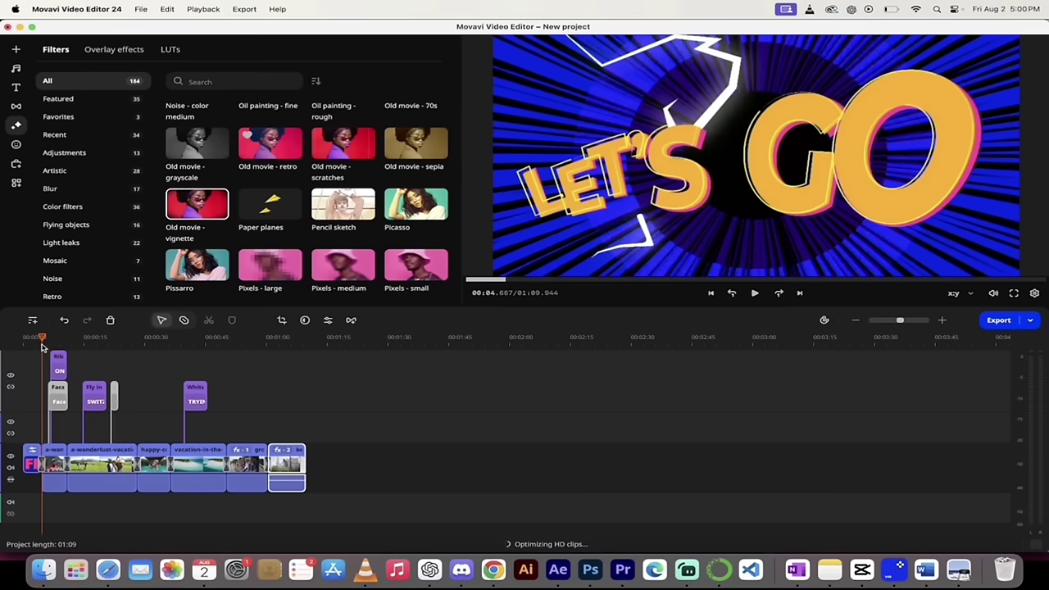
pyautogui.press('space')
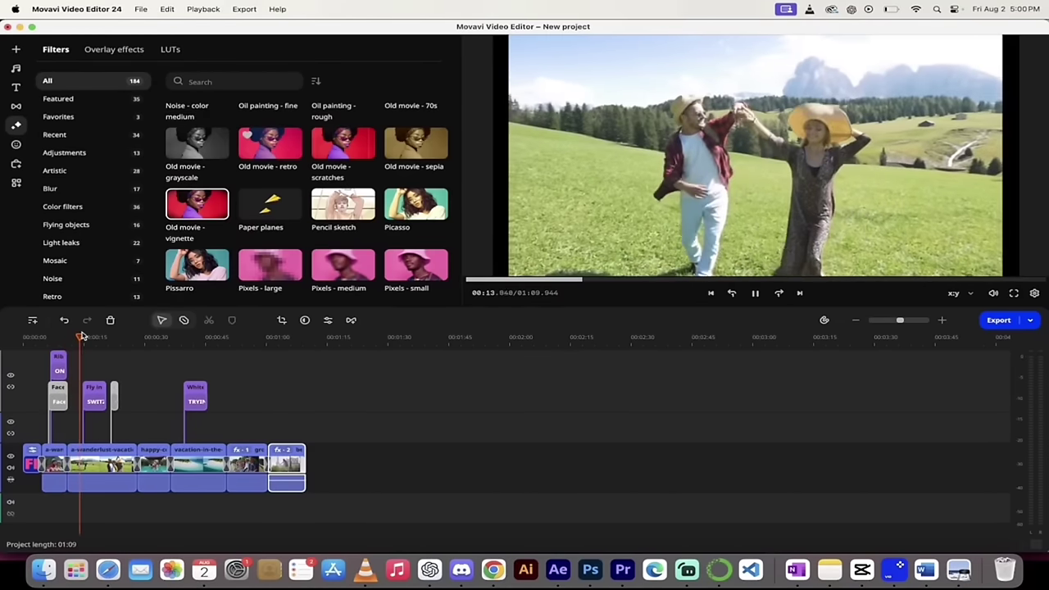
pyautogui.moveTo(82, 340); pyautogui.dragTo(276, 350)
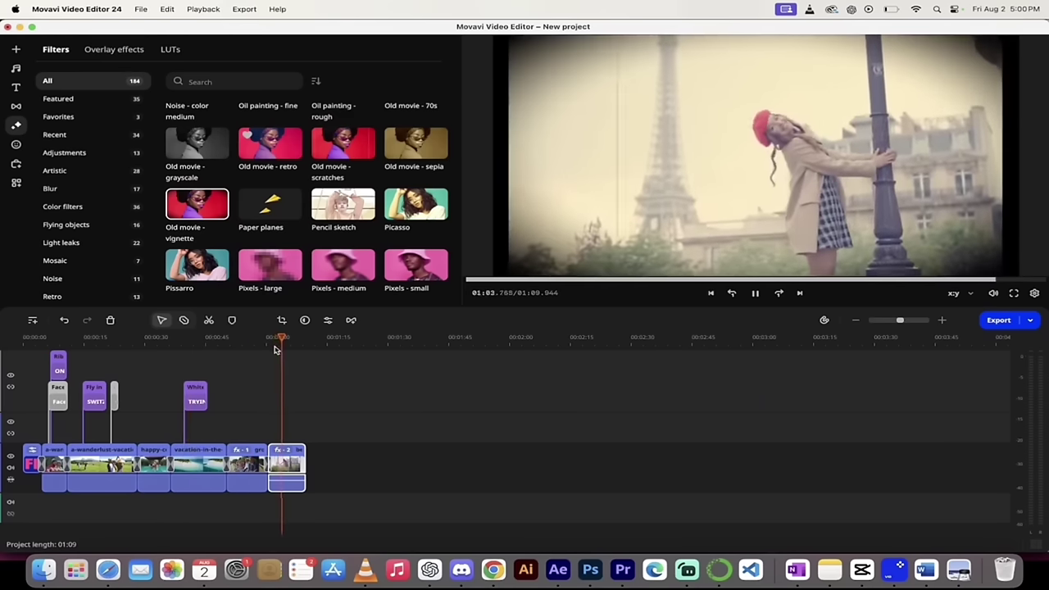
pyautogui.press('space')
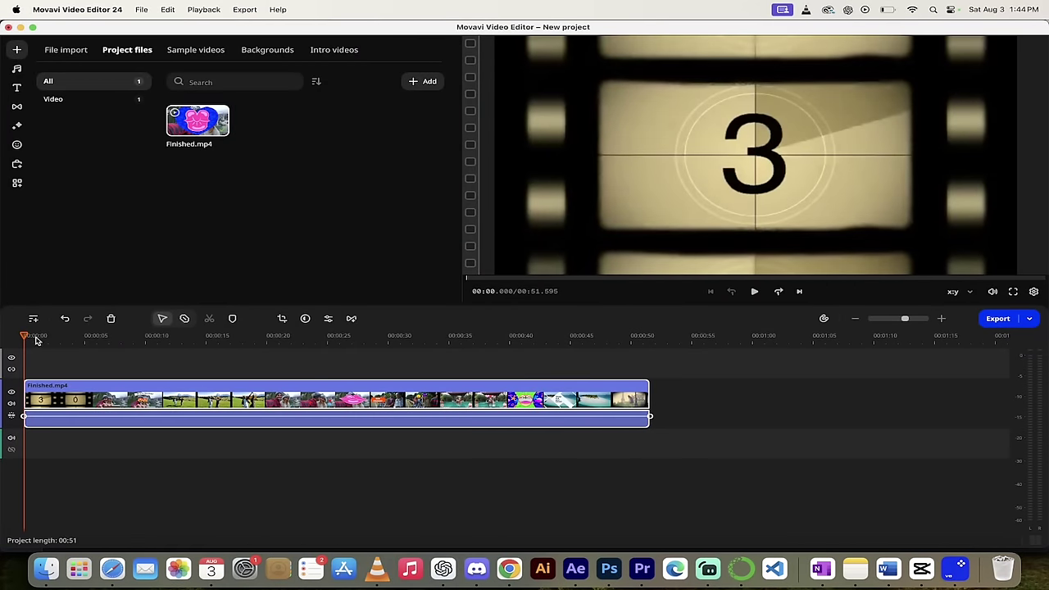
# Step: Mark the free 8mm Projector Running sound as a favorite and place it on the audio track at the project start
pyautogui.moveTo(27, 338)
pyautogui.mouseDown()
pyautogui.moveTo(101, 342)
pyautogui.moveTo(14, 341)
pyautogui.mouseUp()
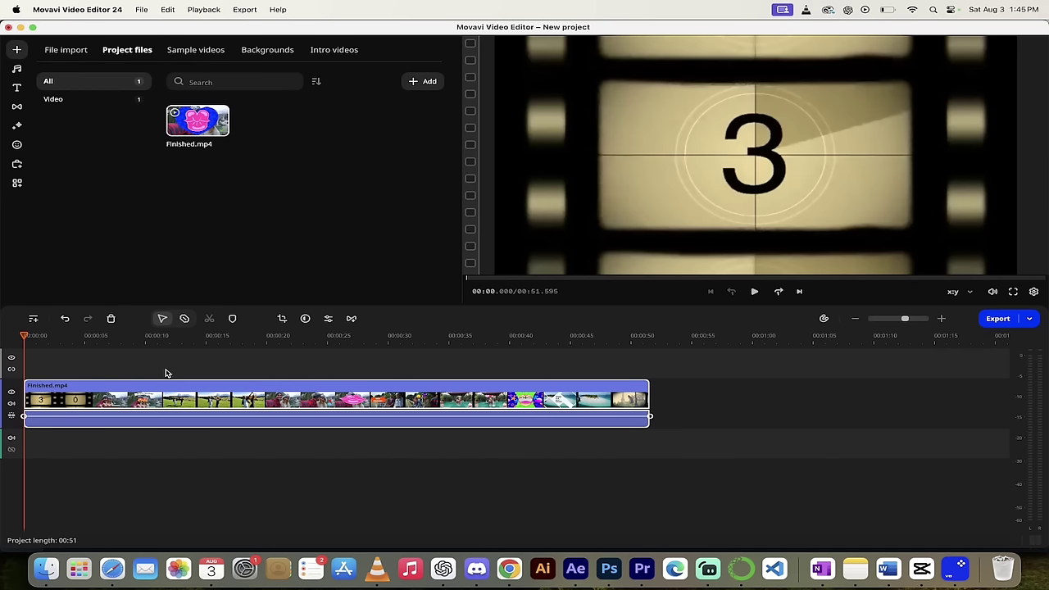
pyautogui.click(16, 69)
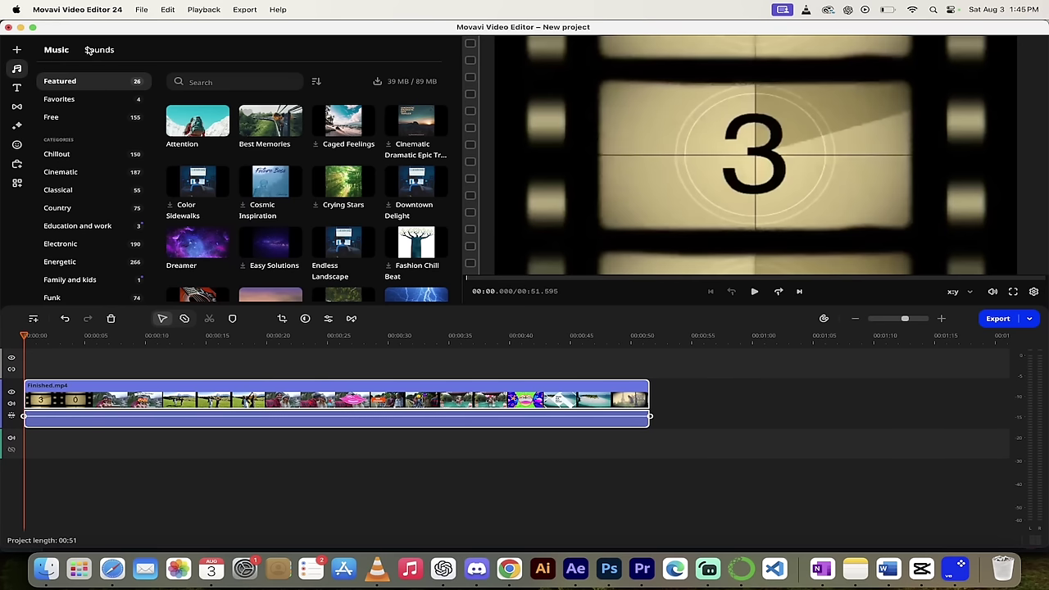
pyautogui.click(98, 50)
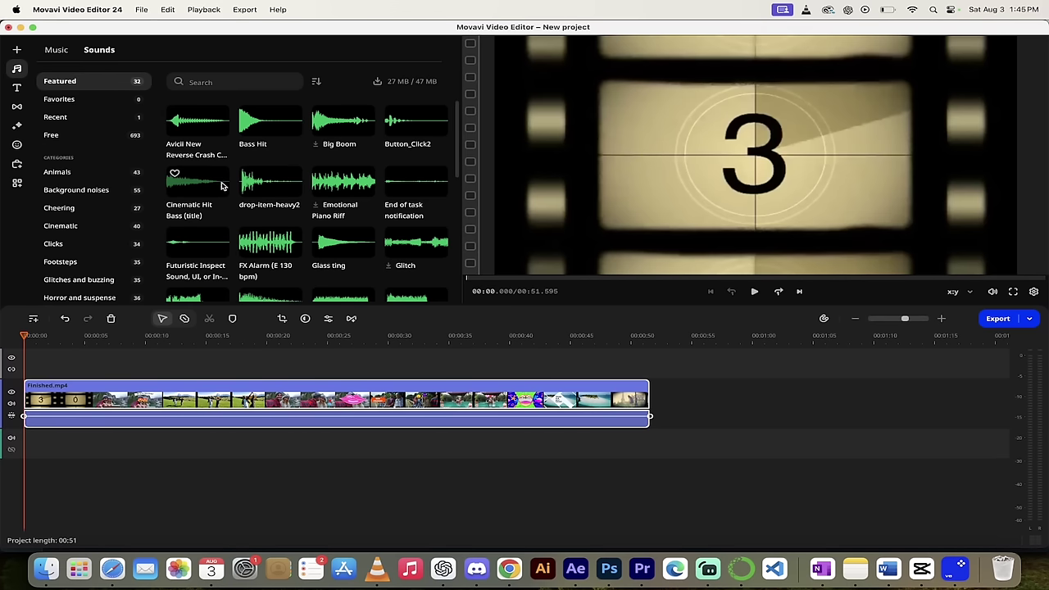
pyautogui.click(69, 137)
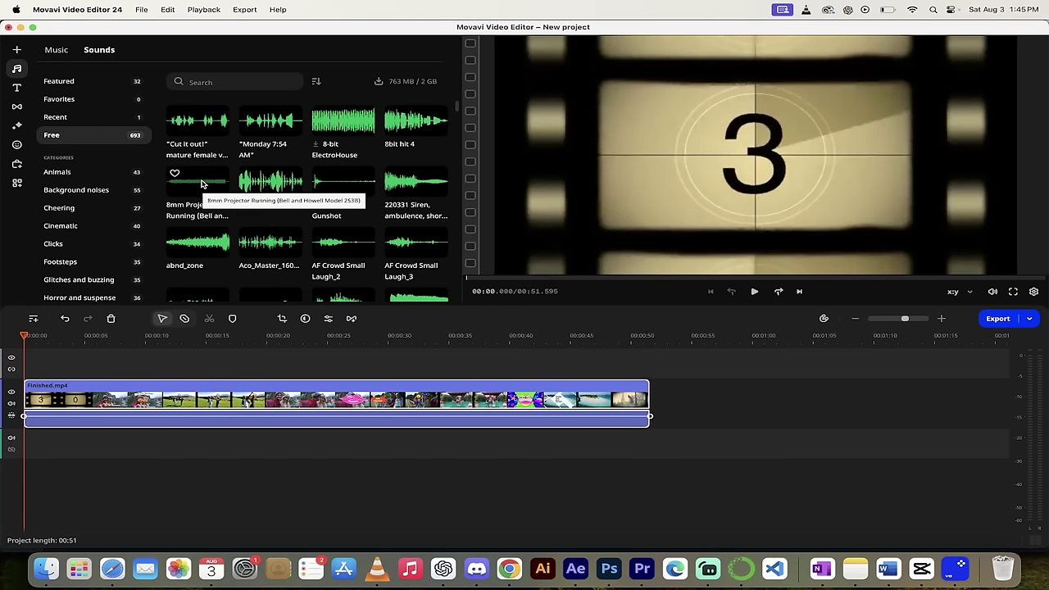
pyautogui.click(23, 338)
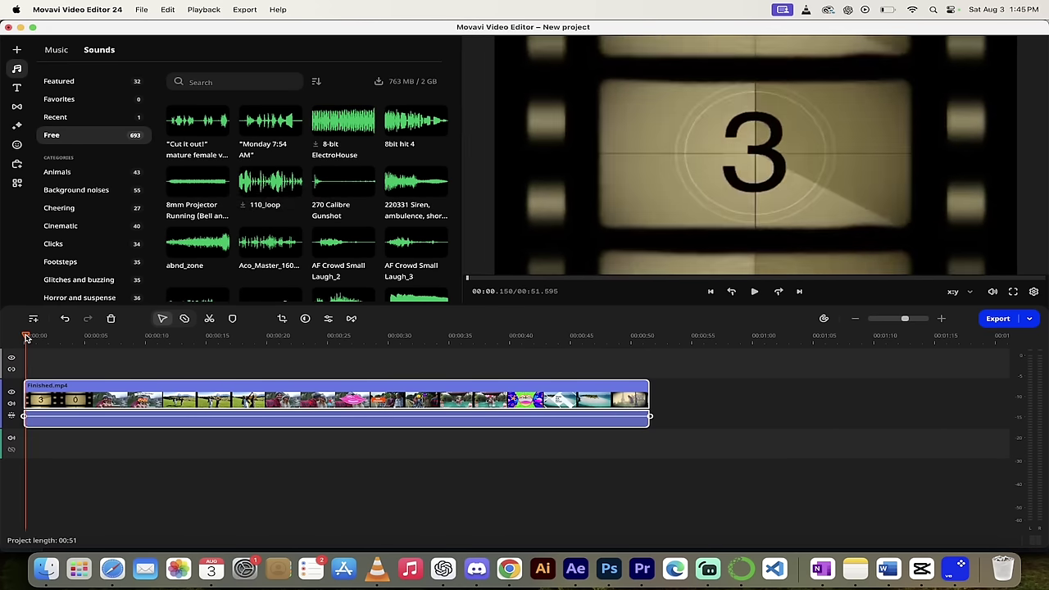
pyautogui.moveTo(24, 338)
pyautogui.mouseDown()
pyautogui.moveTo(58, 344)
pyautogui.moveTo(24, 340)
pyautogui.mouseUp()
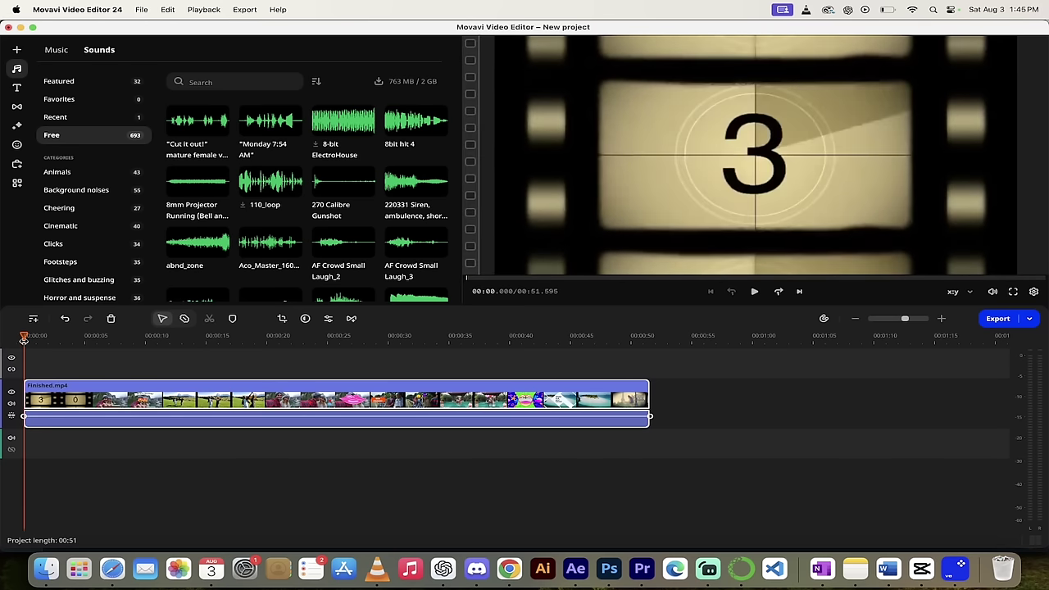
pyautogui.click(173, 175)
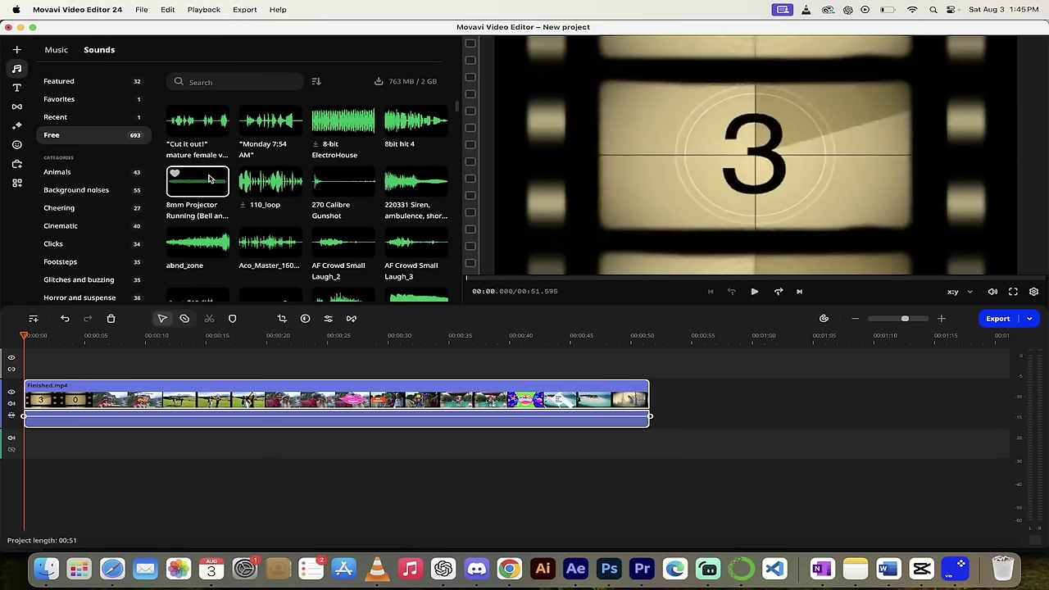
pyautogui.moveTo(204, 179)
pyautogui.mouseDown()
pyautogui.moveTo(184, 295)
pyautogui.moveTo(27, 443)
pyautogui.mouseUp()
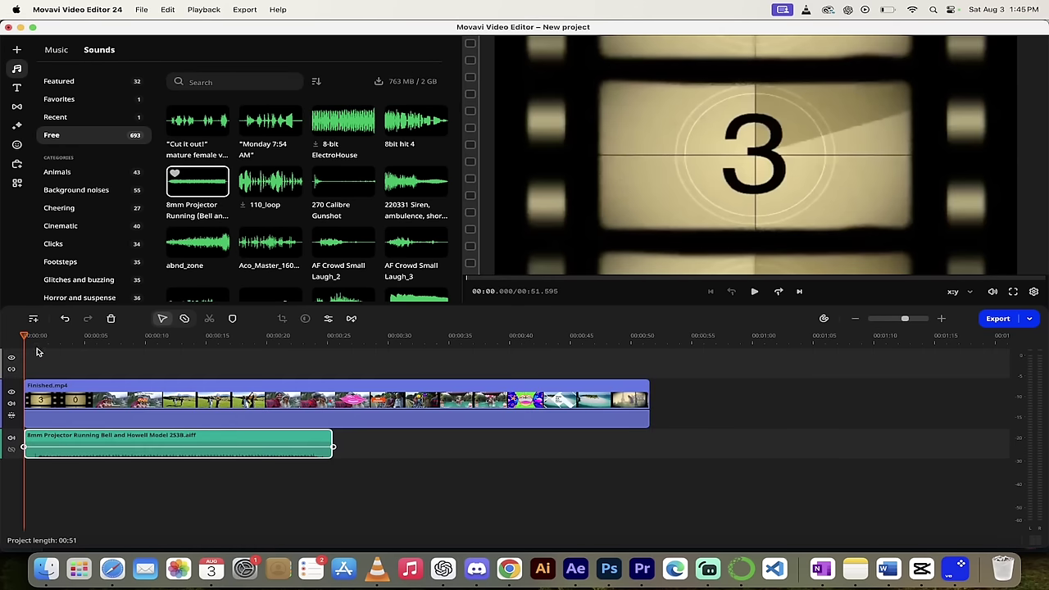
# Step: Play the opening countdown with the projector sound, and set the playhead to 00:03.500 in the LET'S GO title
pyautogui.press('space')
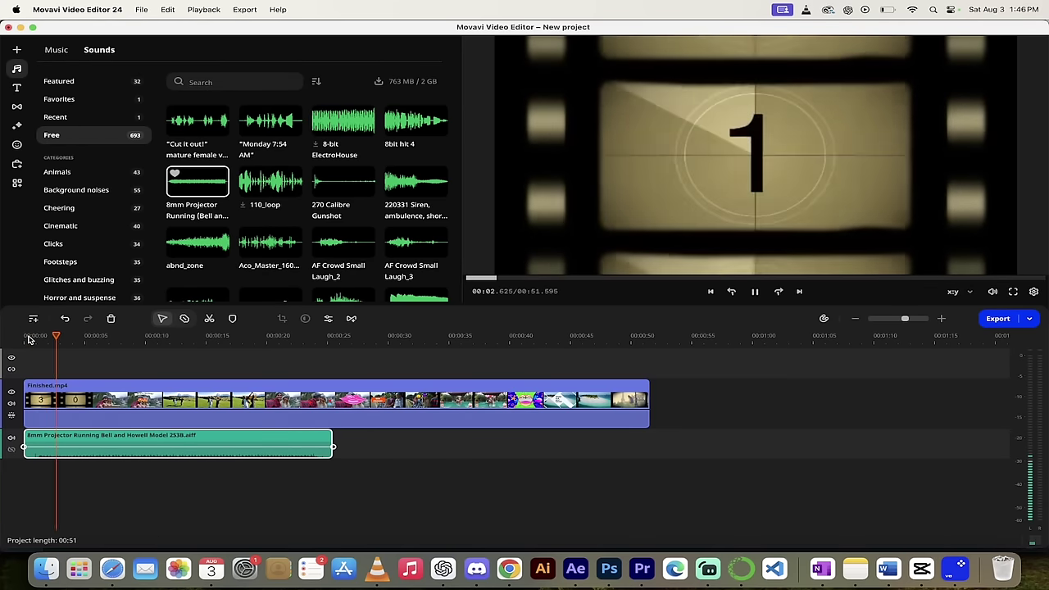
pyautogui.press('space')
pyautogui.scroll(3, 82, 399)
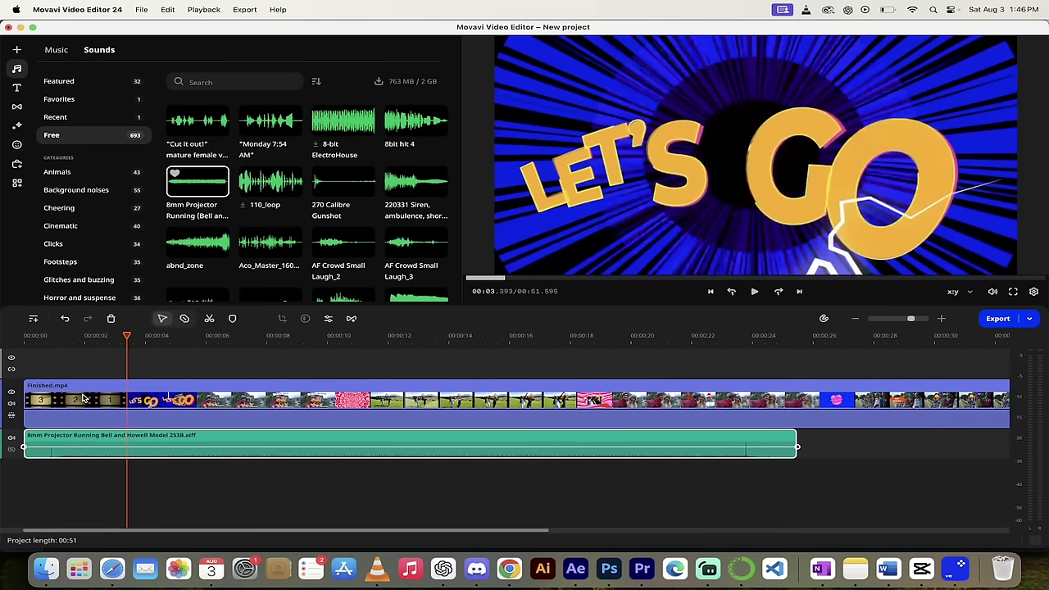
pyautogui.scroll(-5, 82, 399)
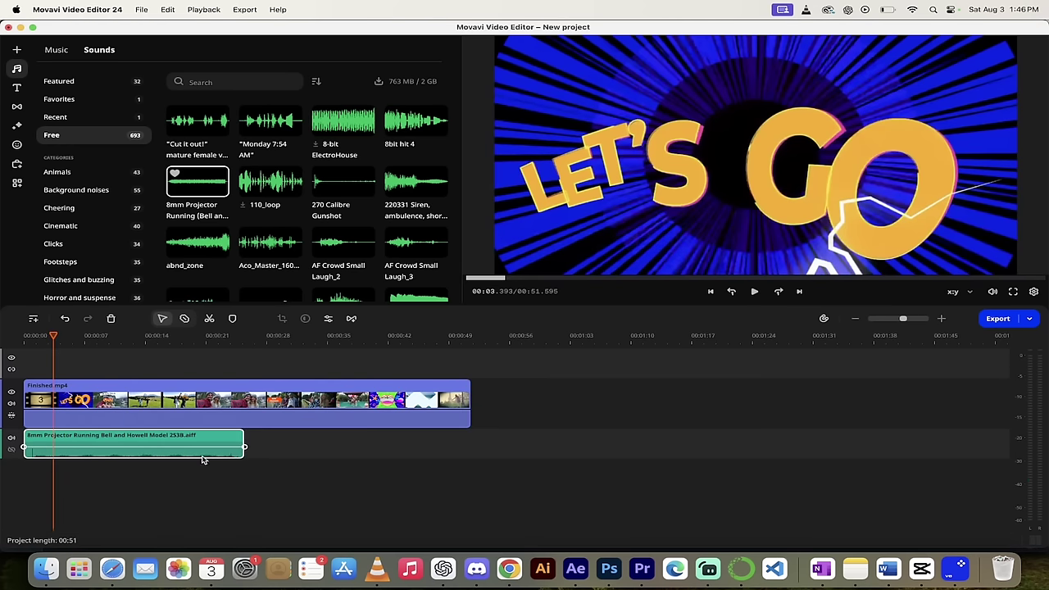
pyautogui.click(55, 339)
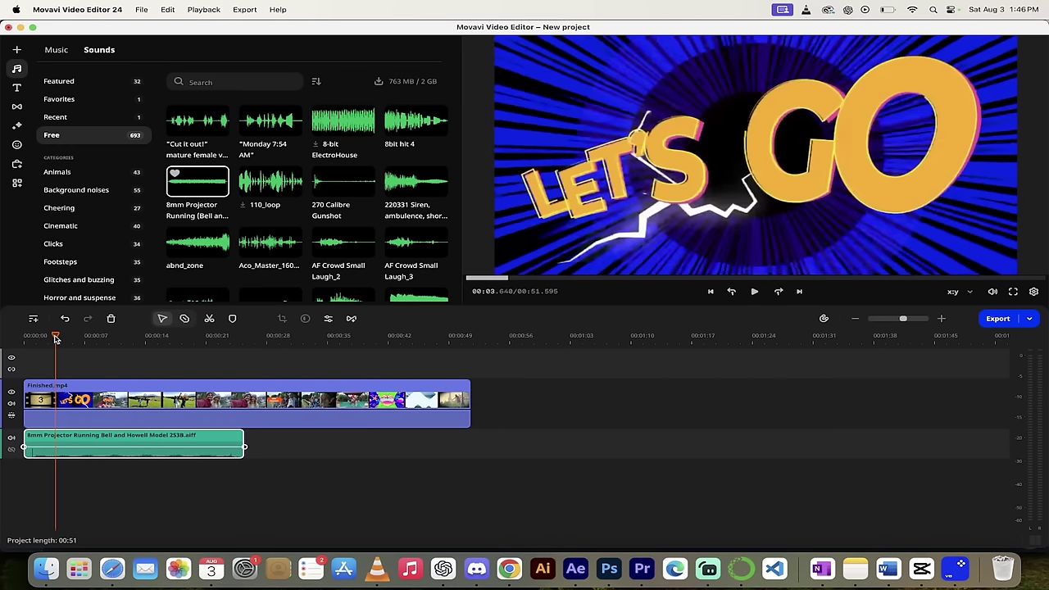
pyautogui.click(54, 339)
pyautogui.click(54, 338)
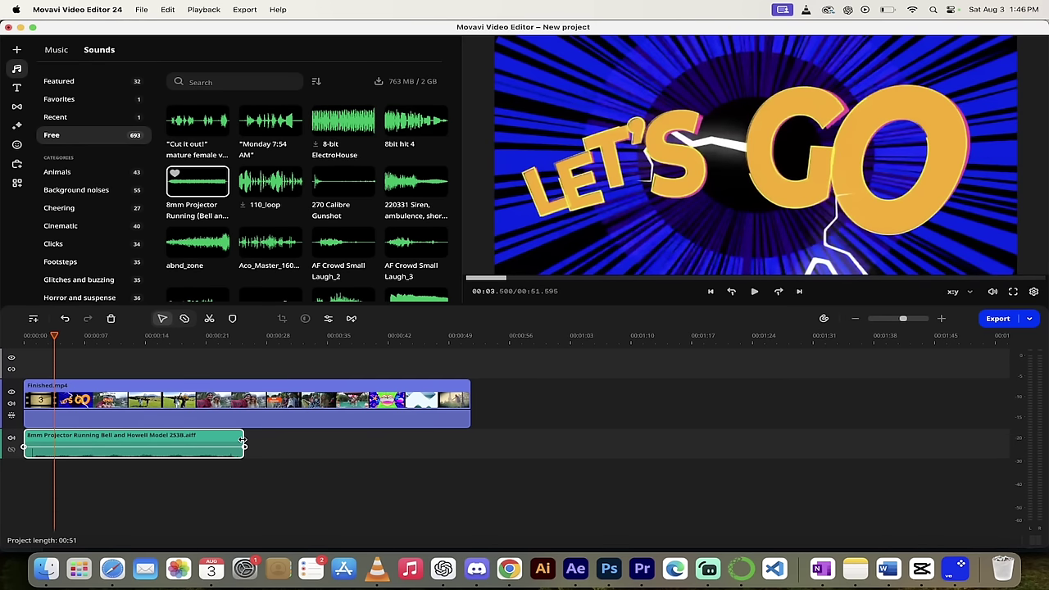
# Step: Trim the quiet beginning of the projector sound to just before its first waveform spike, keeping the clip at the timeline start
pyautogui.scroll(5, 78, 427)
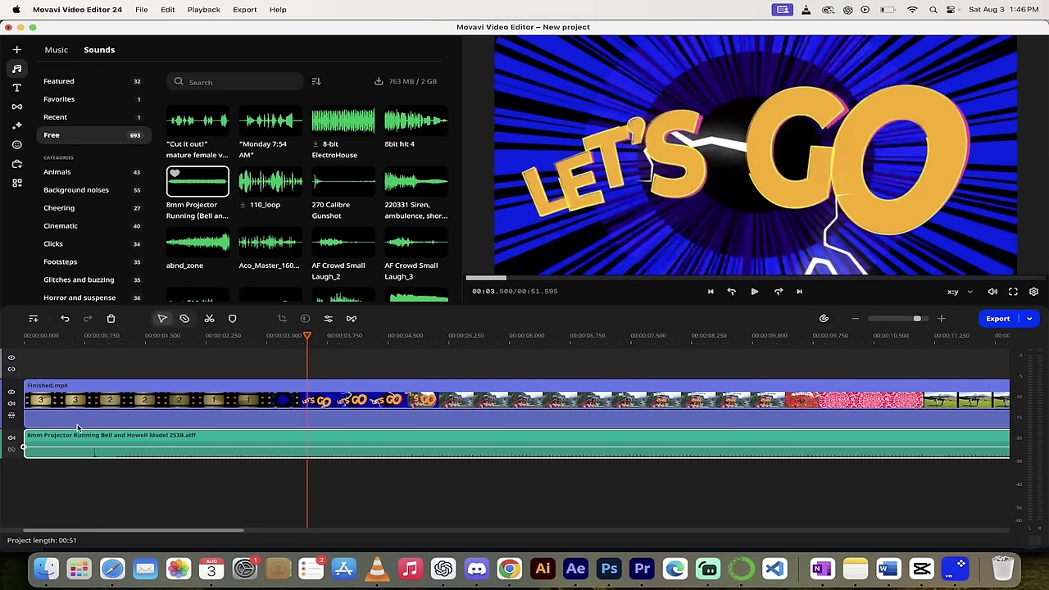
pyautogui.click(66, 338)
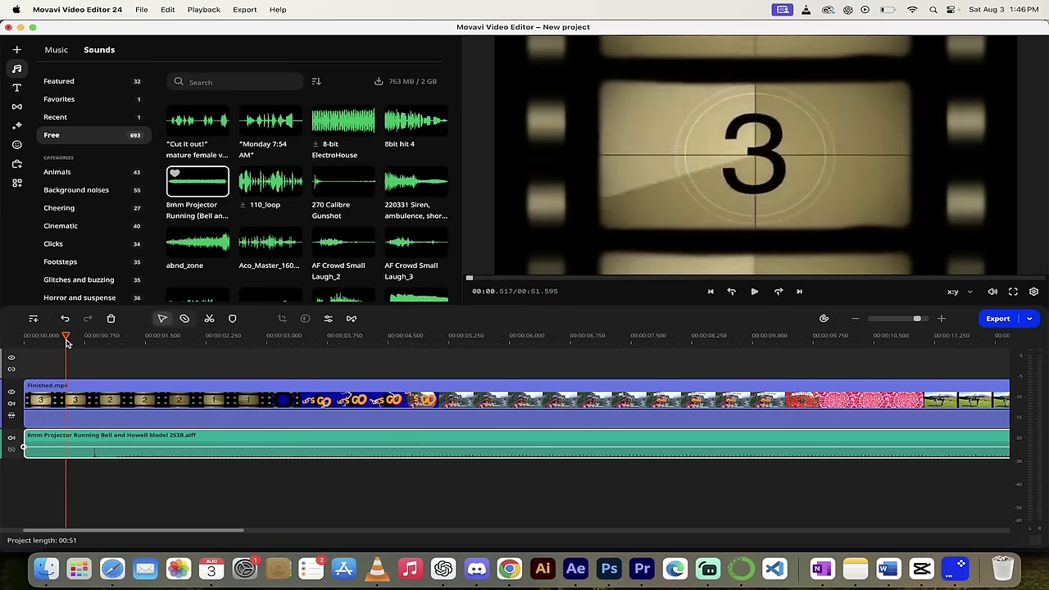
pyautogui.click(66, 341)
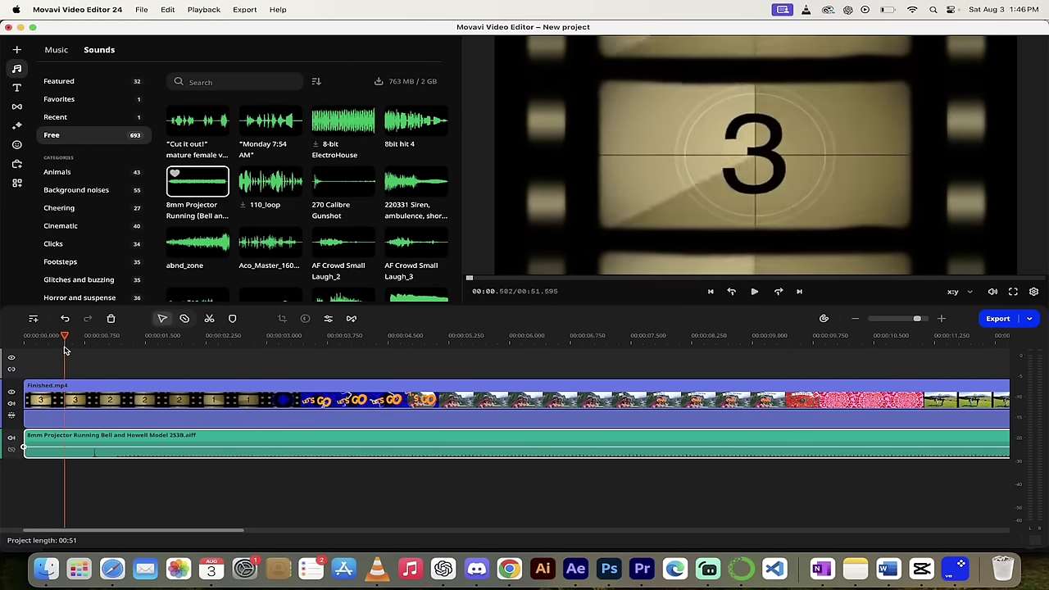
pyautogui.moveTo(65, 350); pyautogui.dragTo(89, 344)
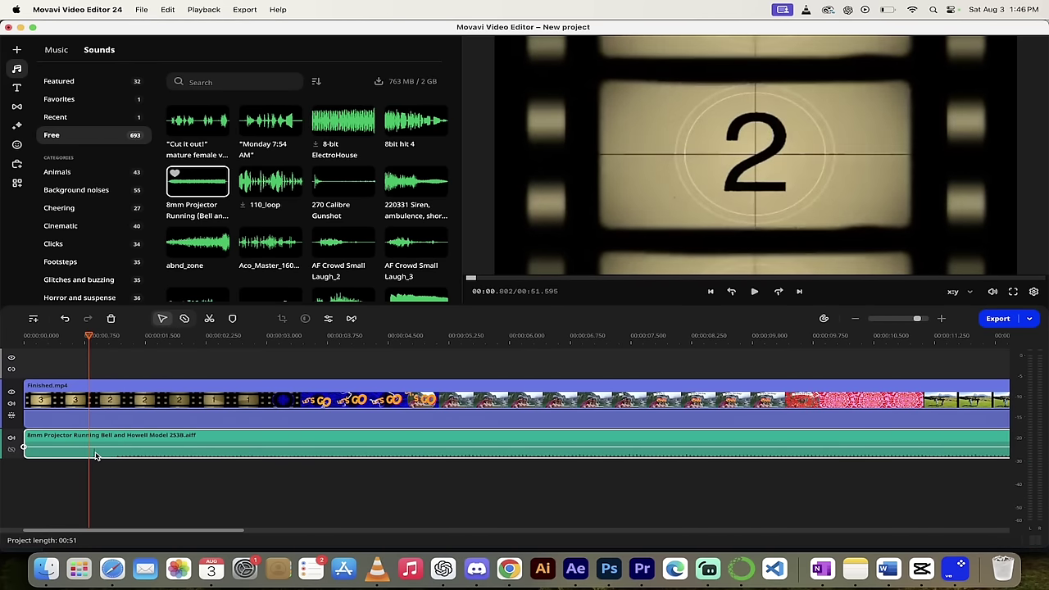
pyautogui.moveTo(25, 442); pyautogui.dragTo(79, 438)
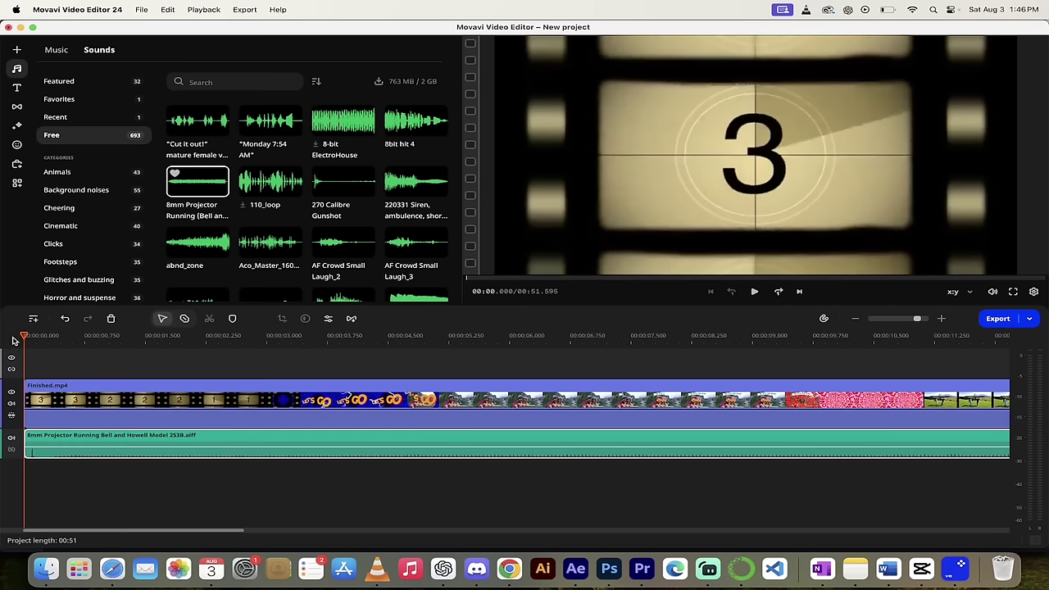
# Step: Shorten the projector sound so it ends with the countdown at about 00:03, and play the opening to check it
pyautogui.press('space')
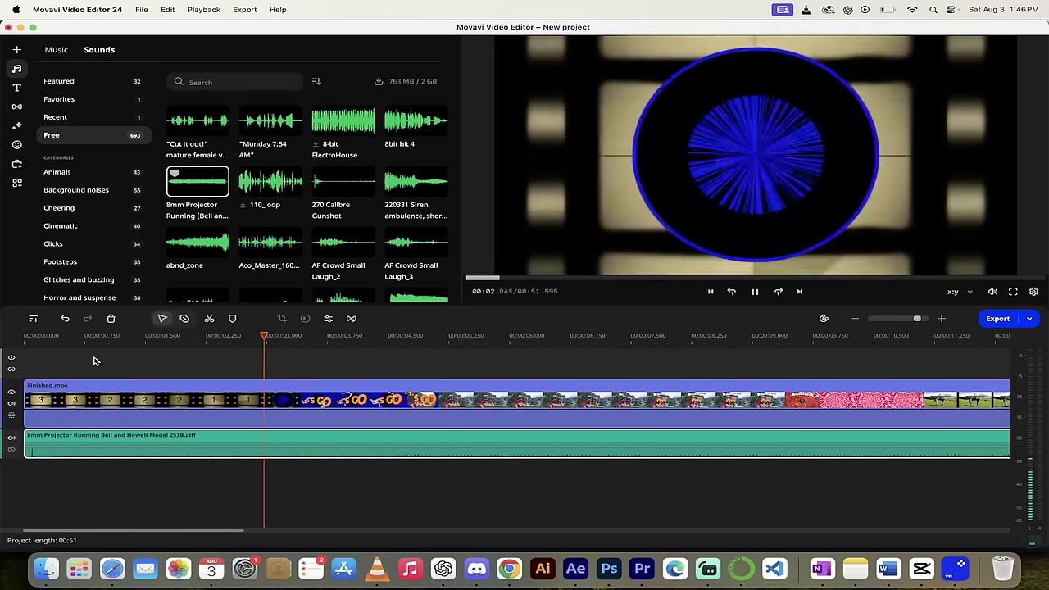
pyautogui.press('space')
pyautogui.scroll(-2, 236, 403)
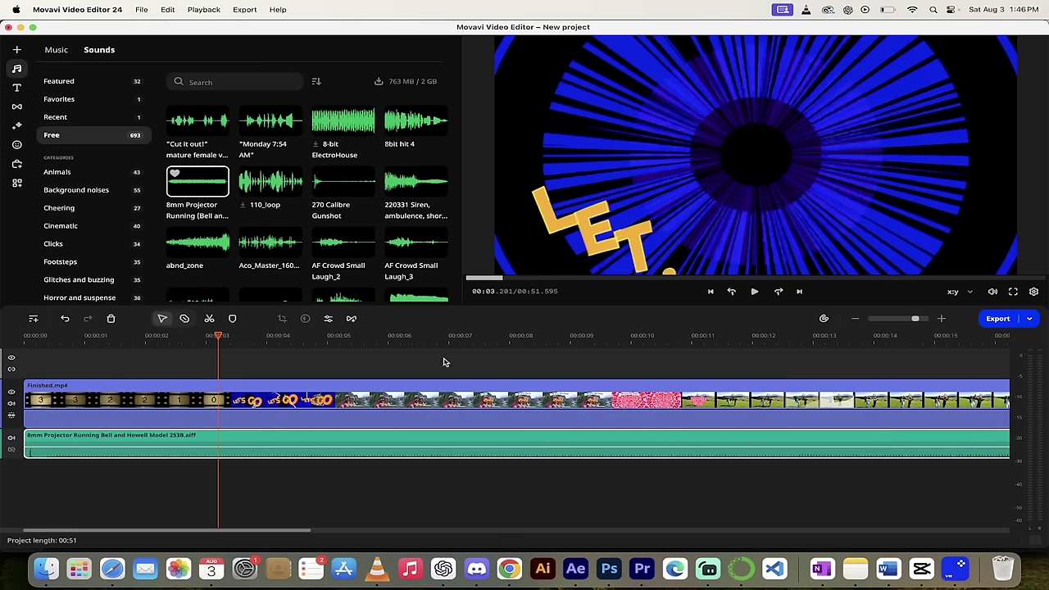
pyautogui.scroll(-3, 408, 398)
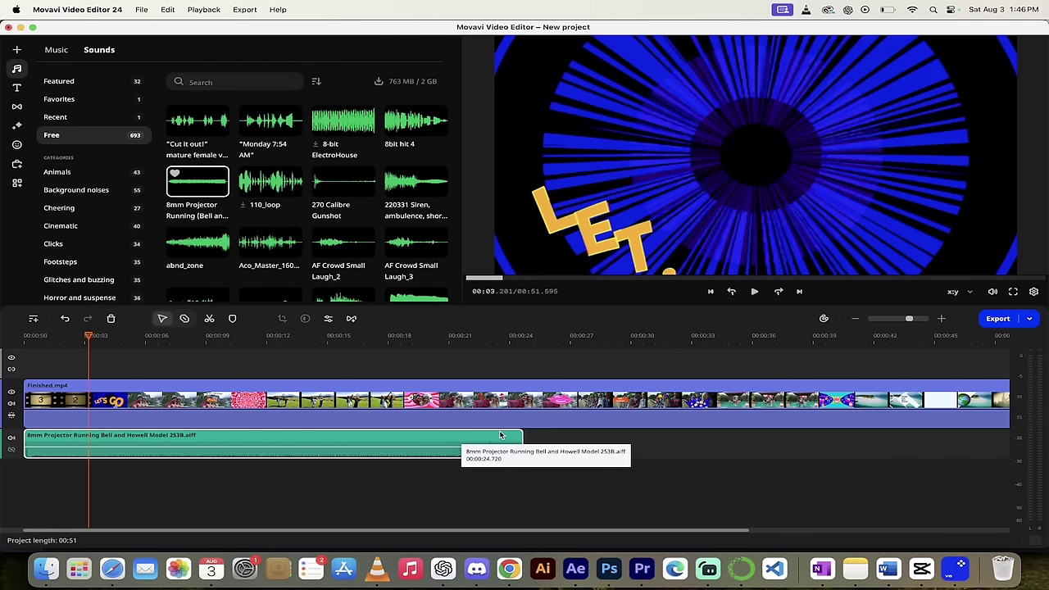
pyautogui.moveTo(522, 439); pyautogui.dragTo(83, 443)
pyautogui.moveTo(85, 342); pyautogui.dragTo(24, 348)
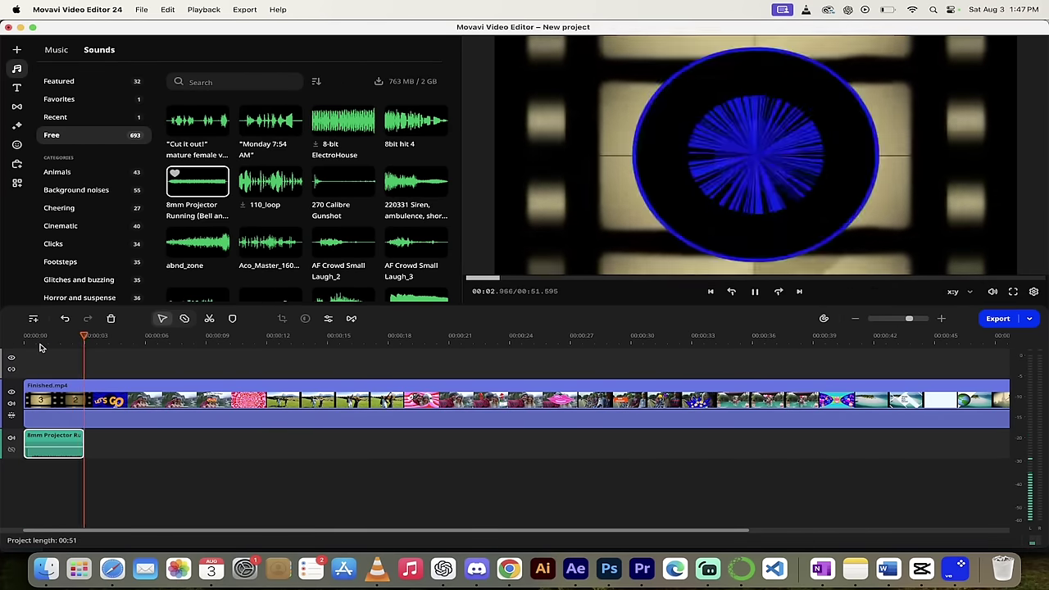
pyautogui.press('space')
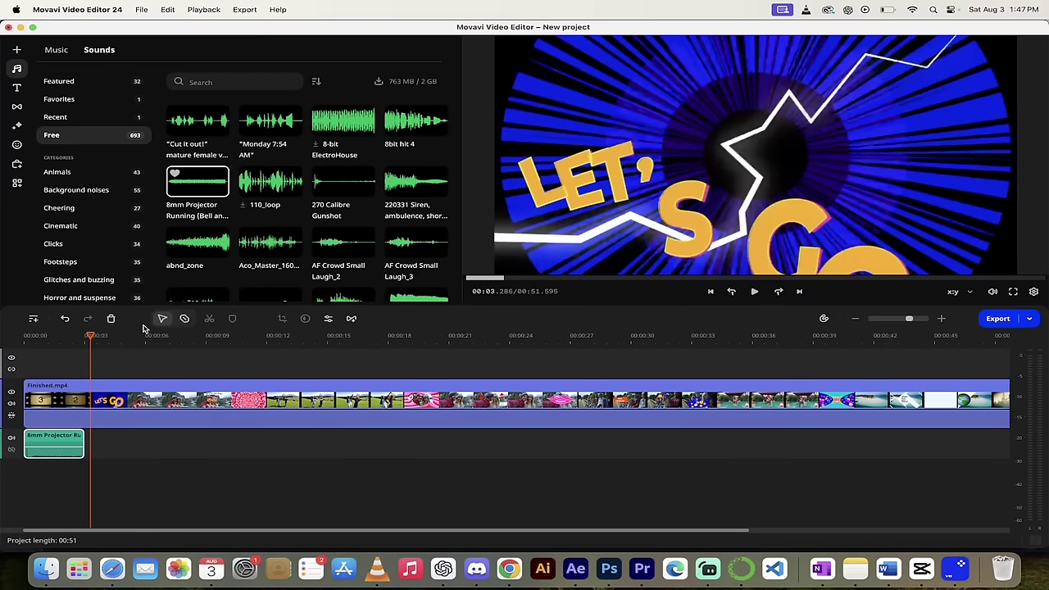
# Step: Browse the free music tracks and audition Be Your Fool and Best Memories
pyautogui.click(57, 50)
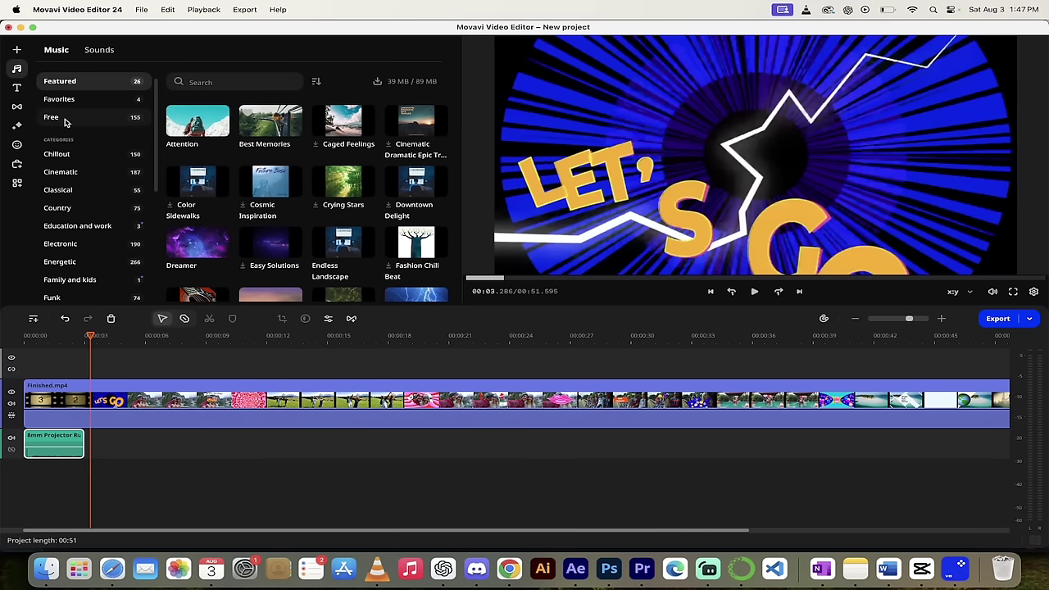
pyautogui.scroll(-3, 68, 172)
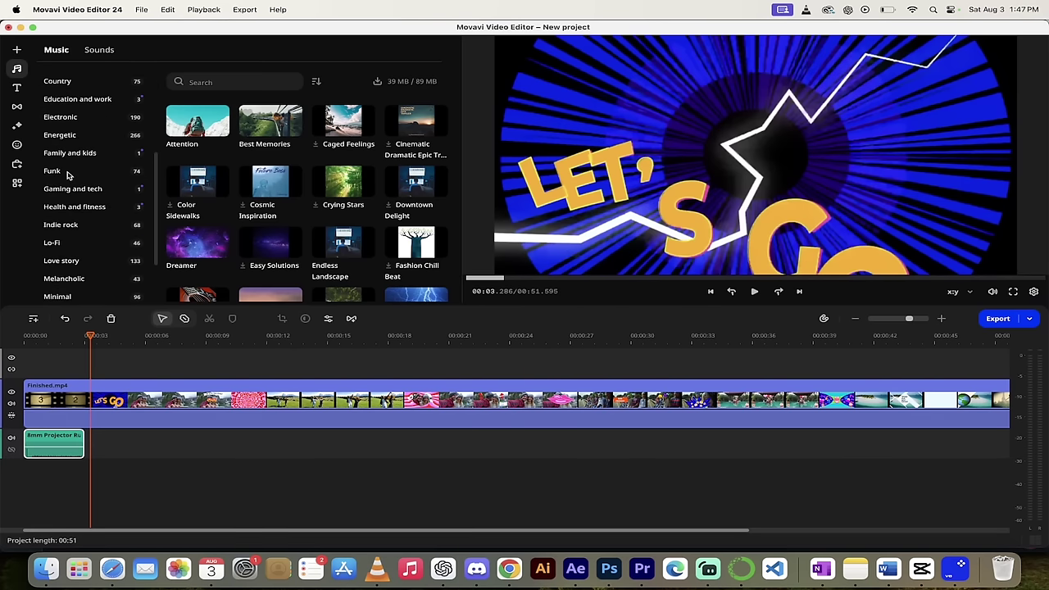
pyautogui.scroll(3, 67, 174)
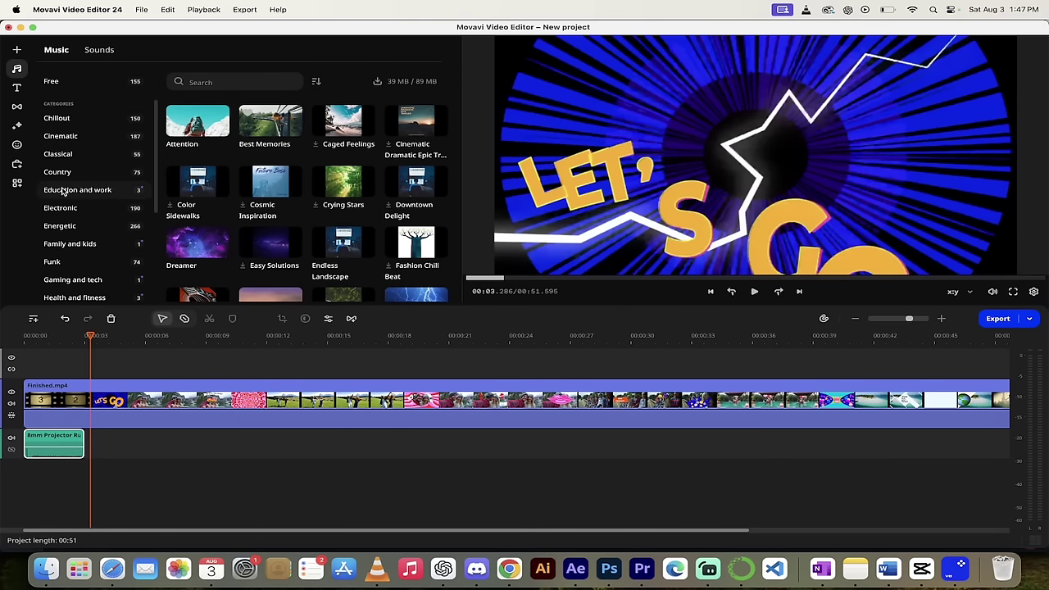
pyautogui.scroll(2, 64, 201)
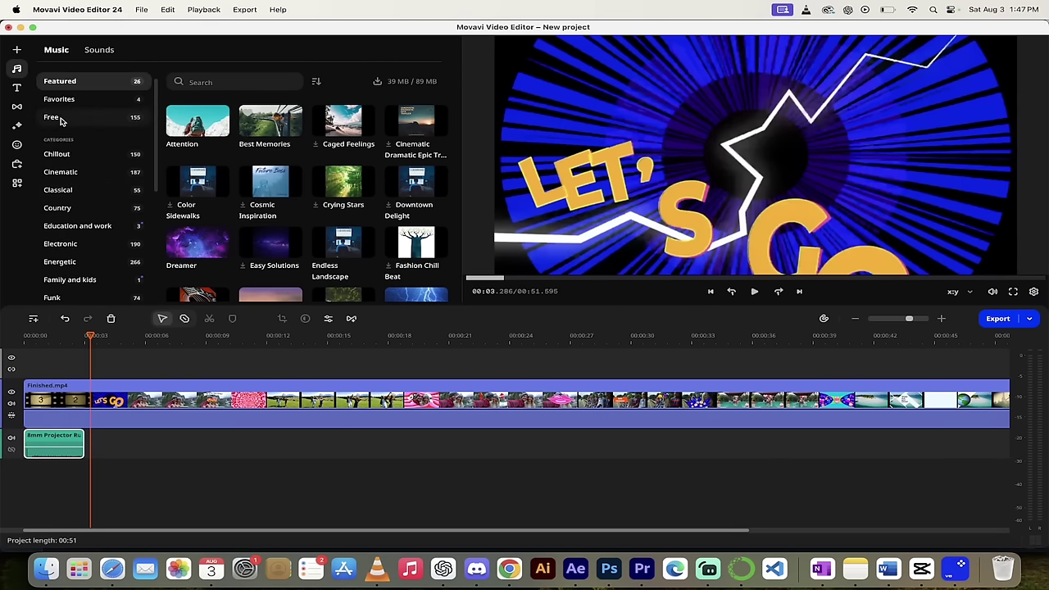
pyautogui.click(54, 117)
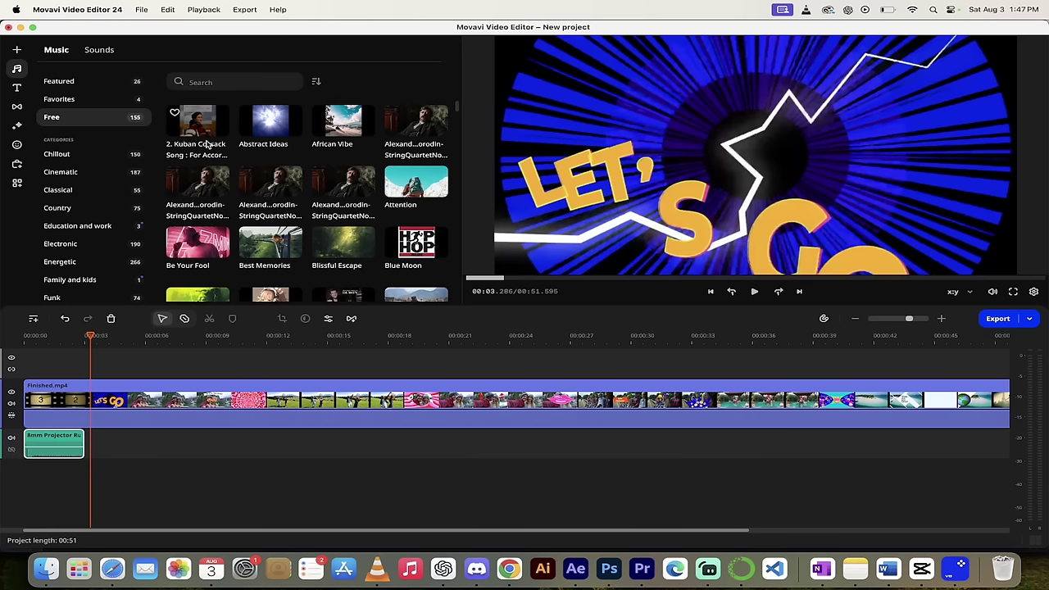
pyautogui.scroll(-2, 264, 170)
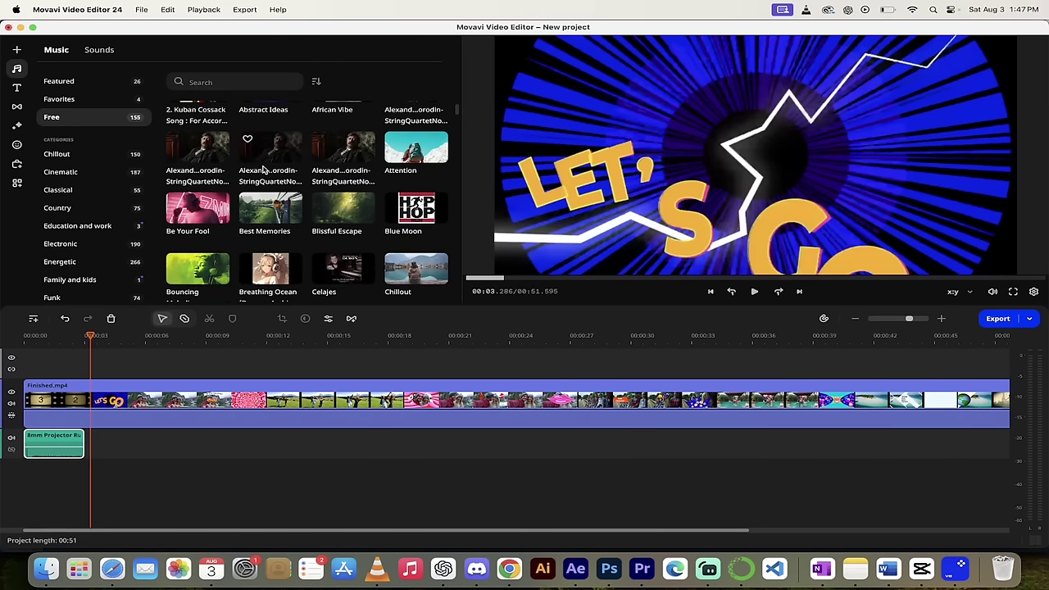
pyautogui.click(195, 211)
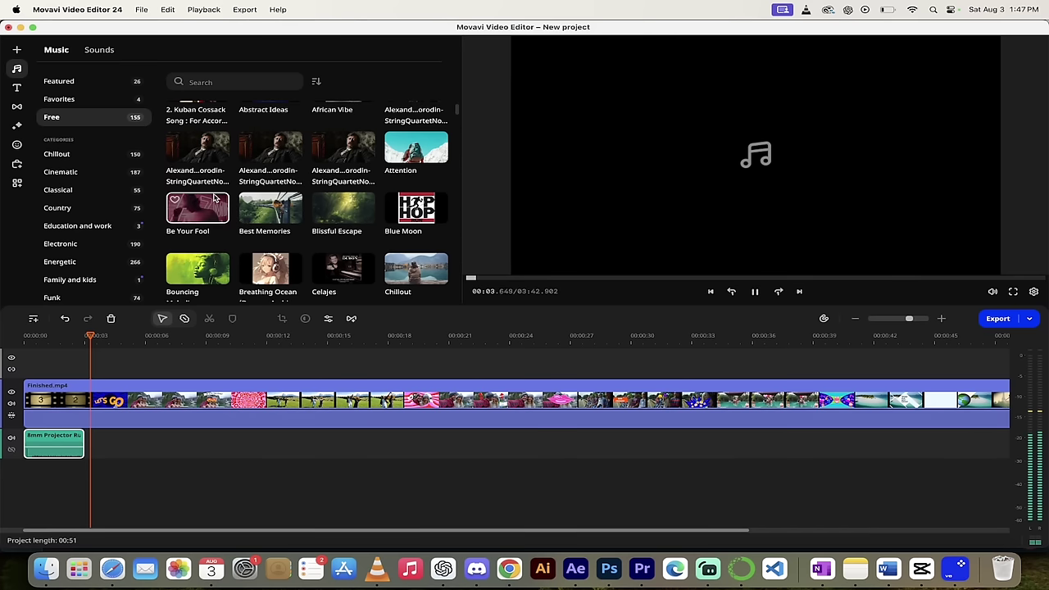
pyautogui.click(275, 217)
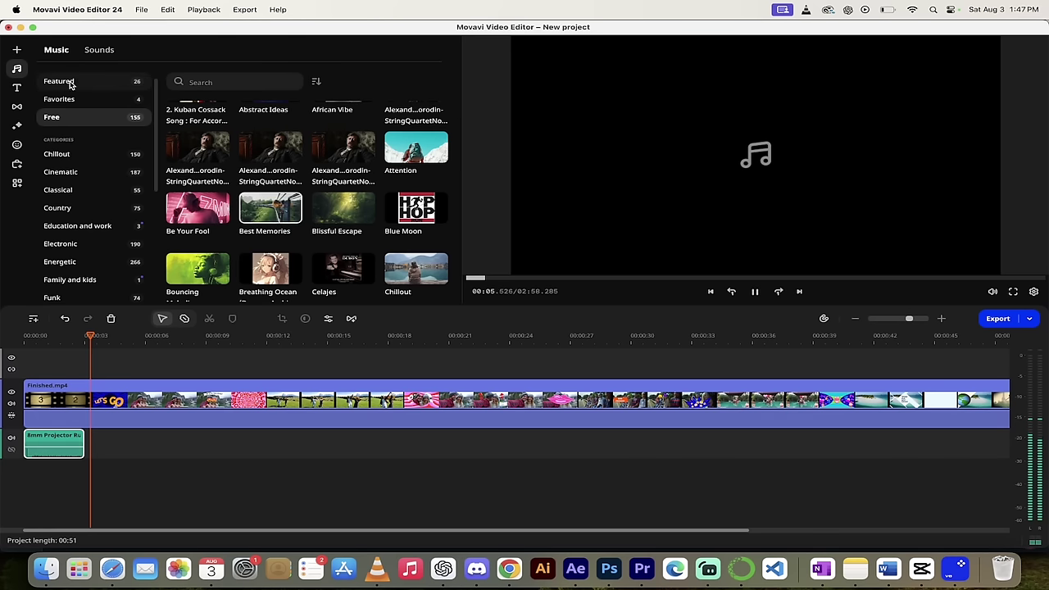
# Step: Add the Best Memories music to the audio track directly after the projector sound
pyautogui.click(18, 51)
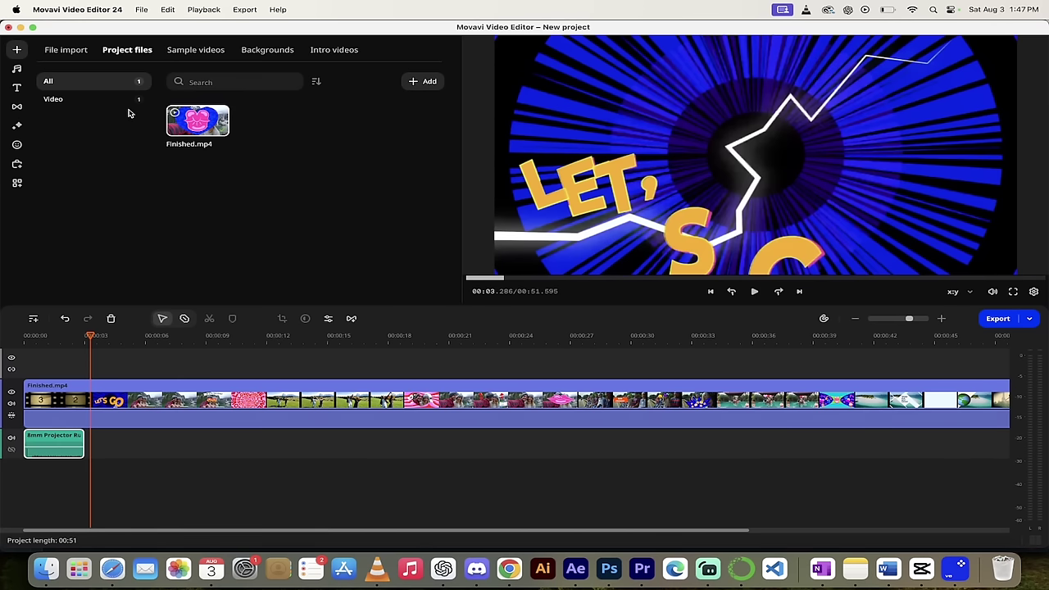
pyautogui.click(17, 70)
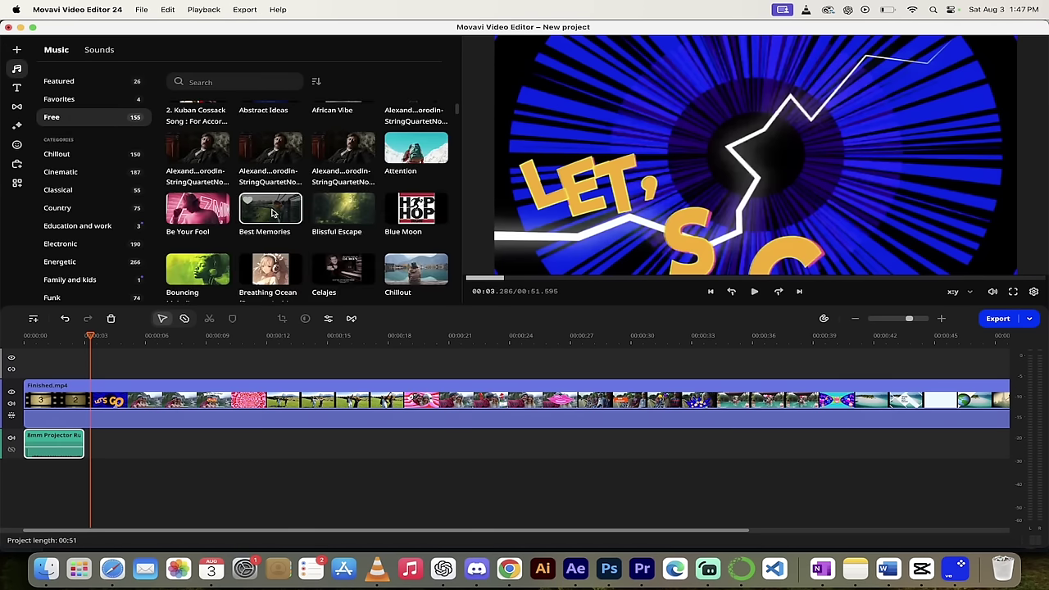
pyautogui.moveTo(270, 208); pyautogui.dragTo(86, 444)
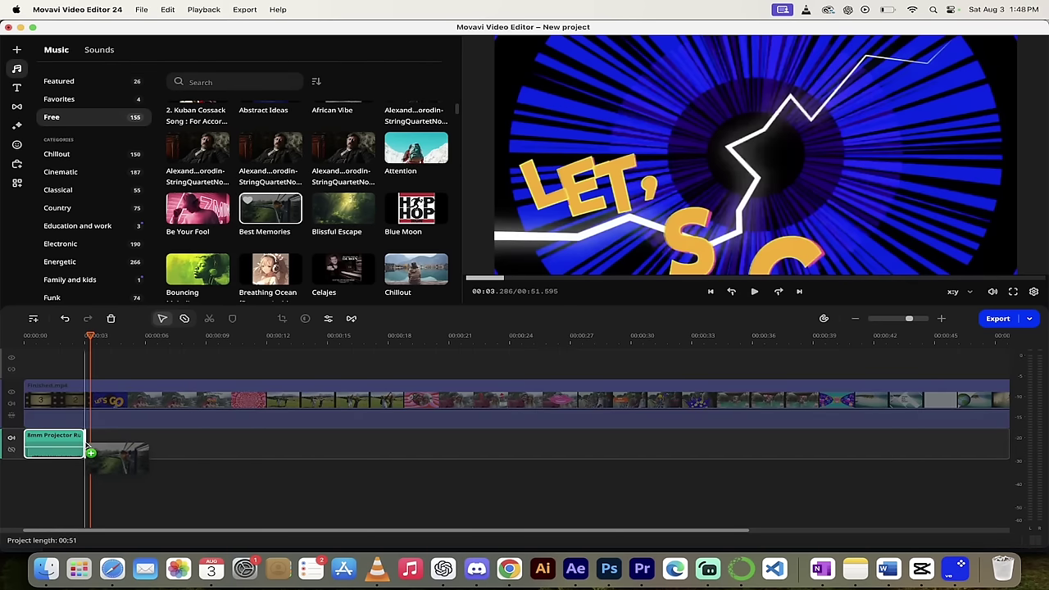
pyautogui.moveTo(89, 447); pyautogui.dragTo(87, 446)
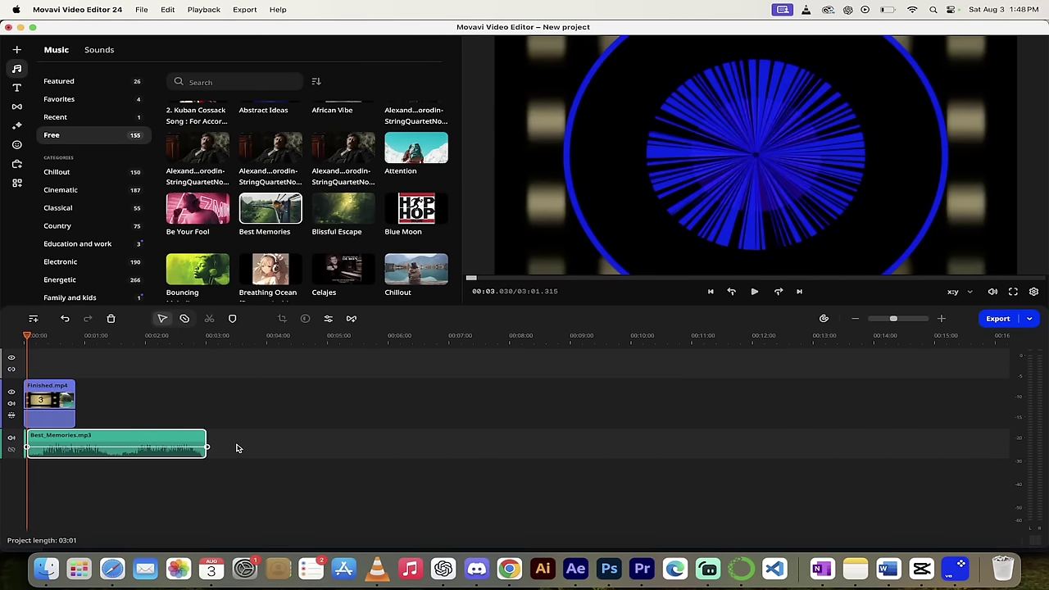
# Step: Shorten the Best Memories music so it ends with the video at about 00:51, and play the opening from the start
pyautogui.scroll(2, 139, 446)
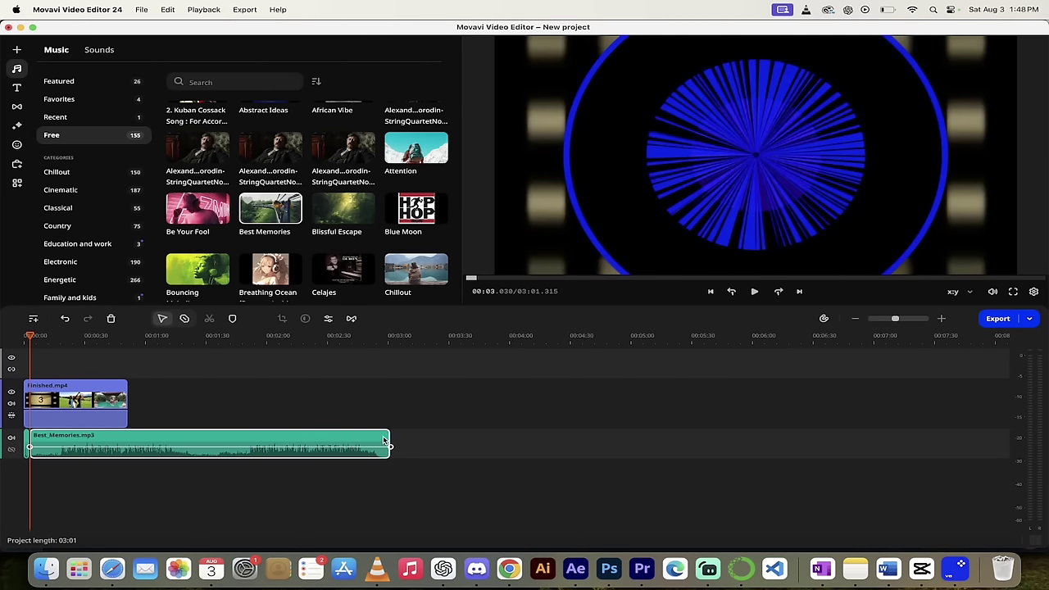
pyautogui.moveTo(389, 443); pyautogui.dragTo(127, 449)
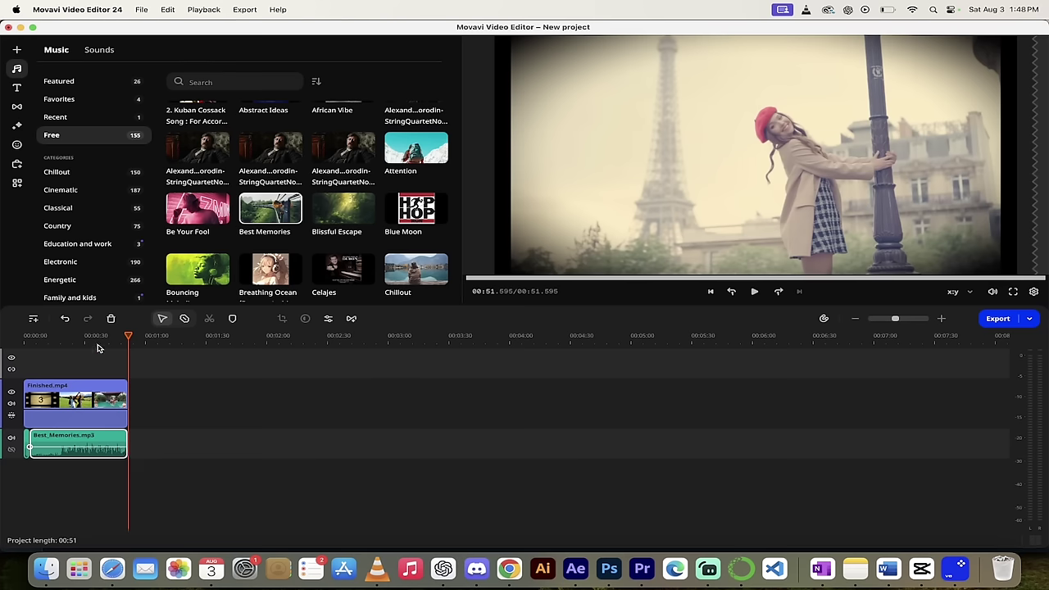
pyautogui.click(31, 338)
pyautogui.press('Home')
pyautogui.scroll(5, 54, 359)
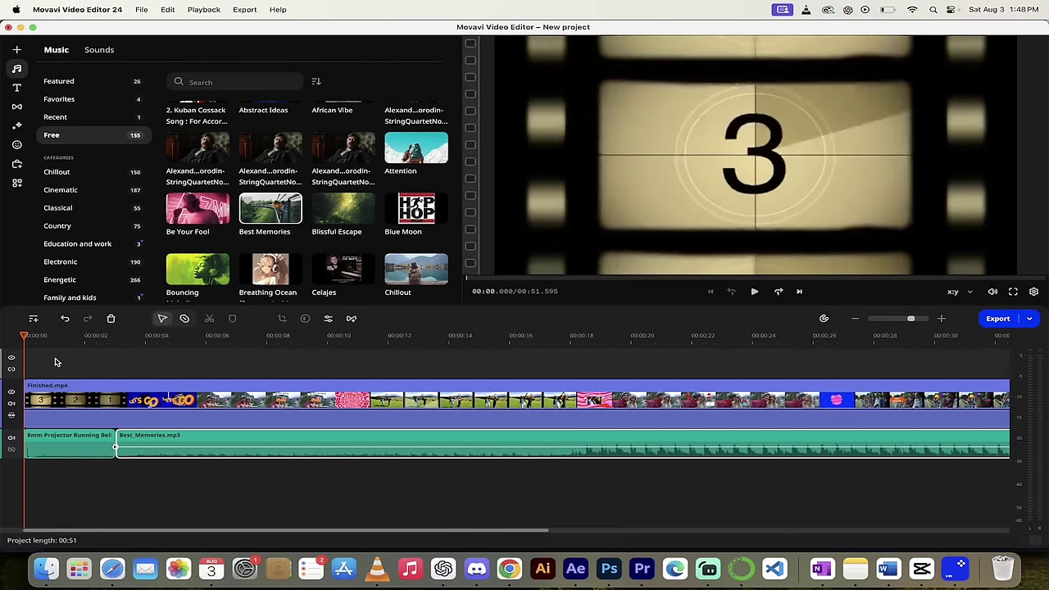
pyautogui.press('space')
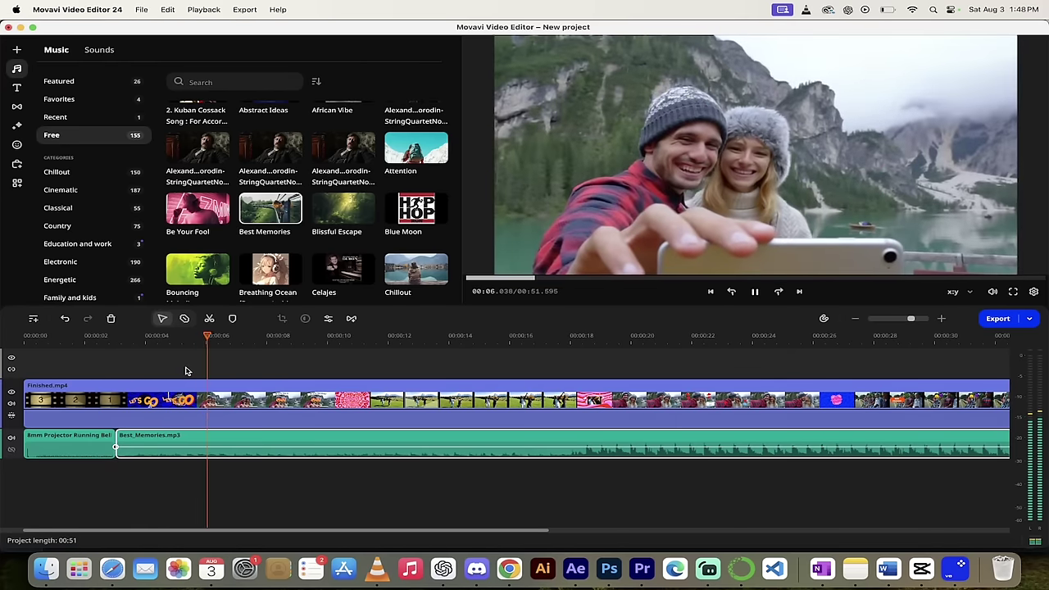
pyautogui.press('space')
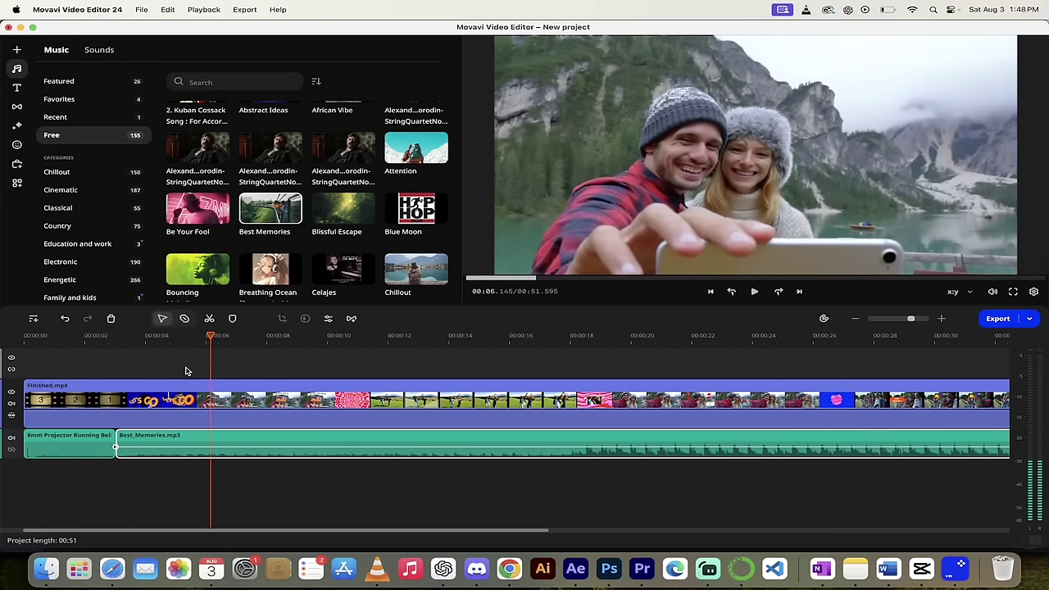
# Step: Lower the volume level of the Best Memories clip, and play from where the music begins to check the balance
pyautogui.click(171, 451)
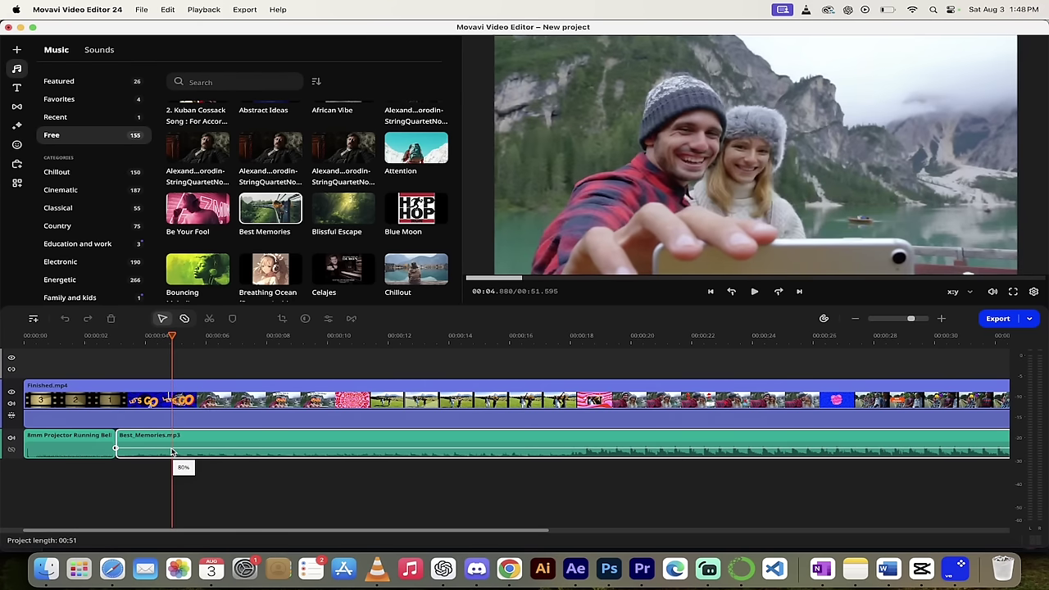
pyautogui.moveTo(171, 451); pyautogui.dragTo(172, 452)
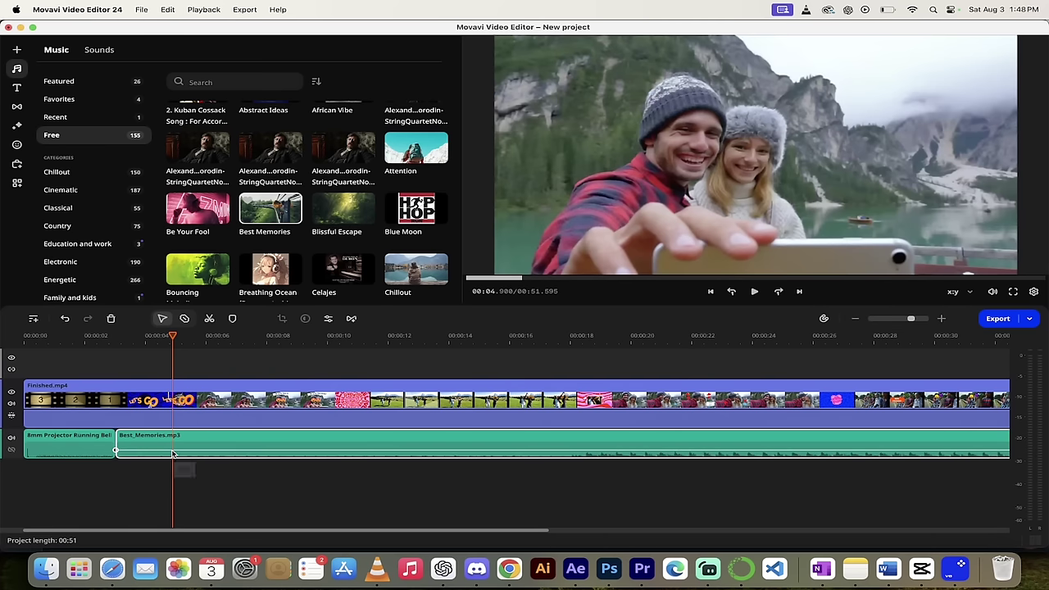
pyautogui.moveTo(173, 345); pyautogui.dragTo(123, 348)
pyautogui.press('space')
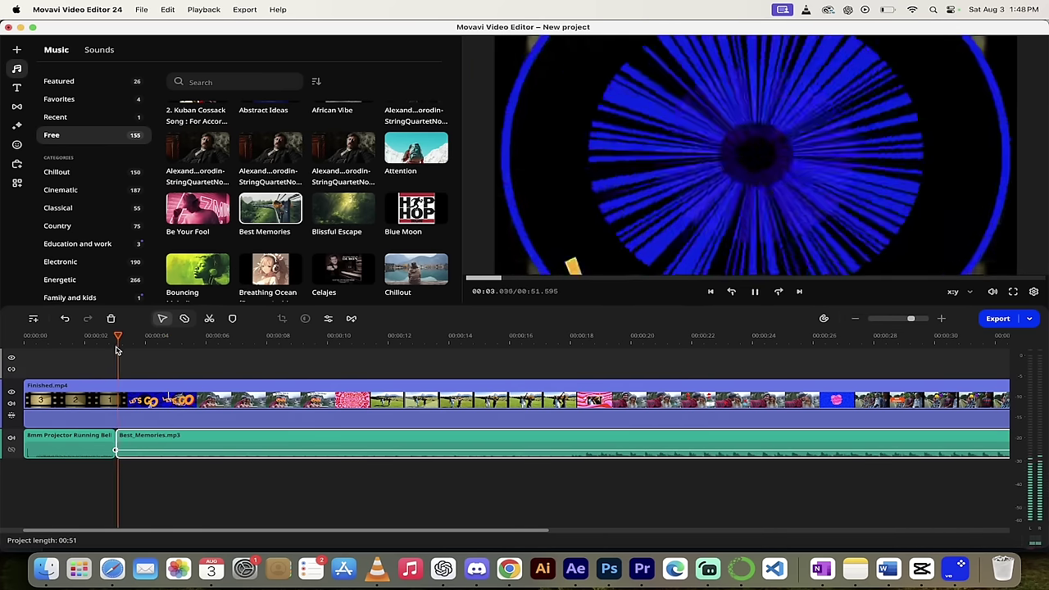
pyautogui.press('space')
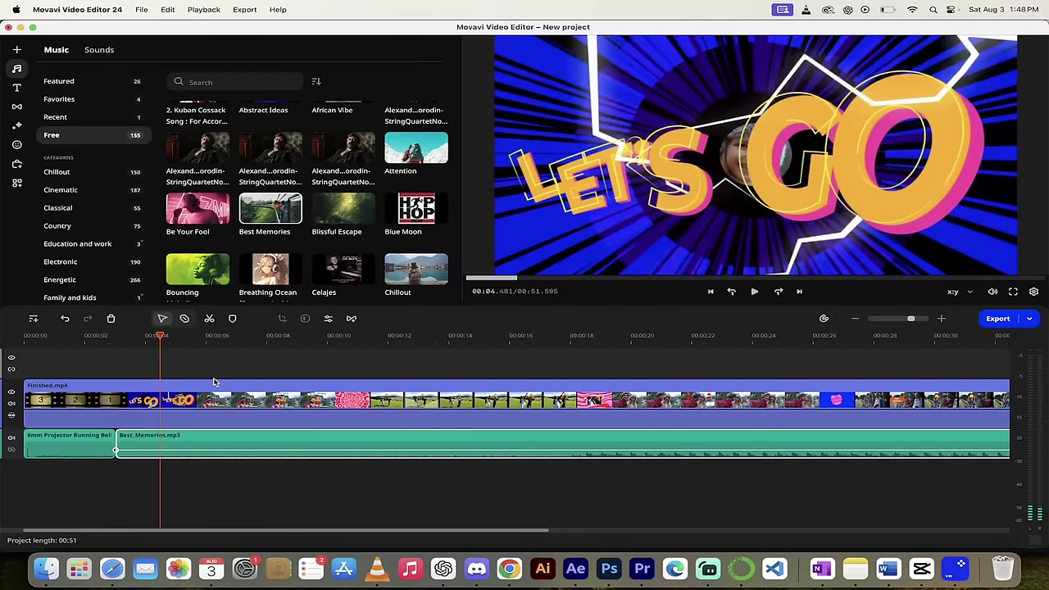